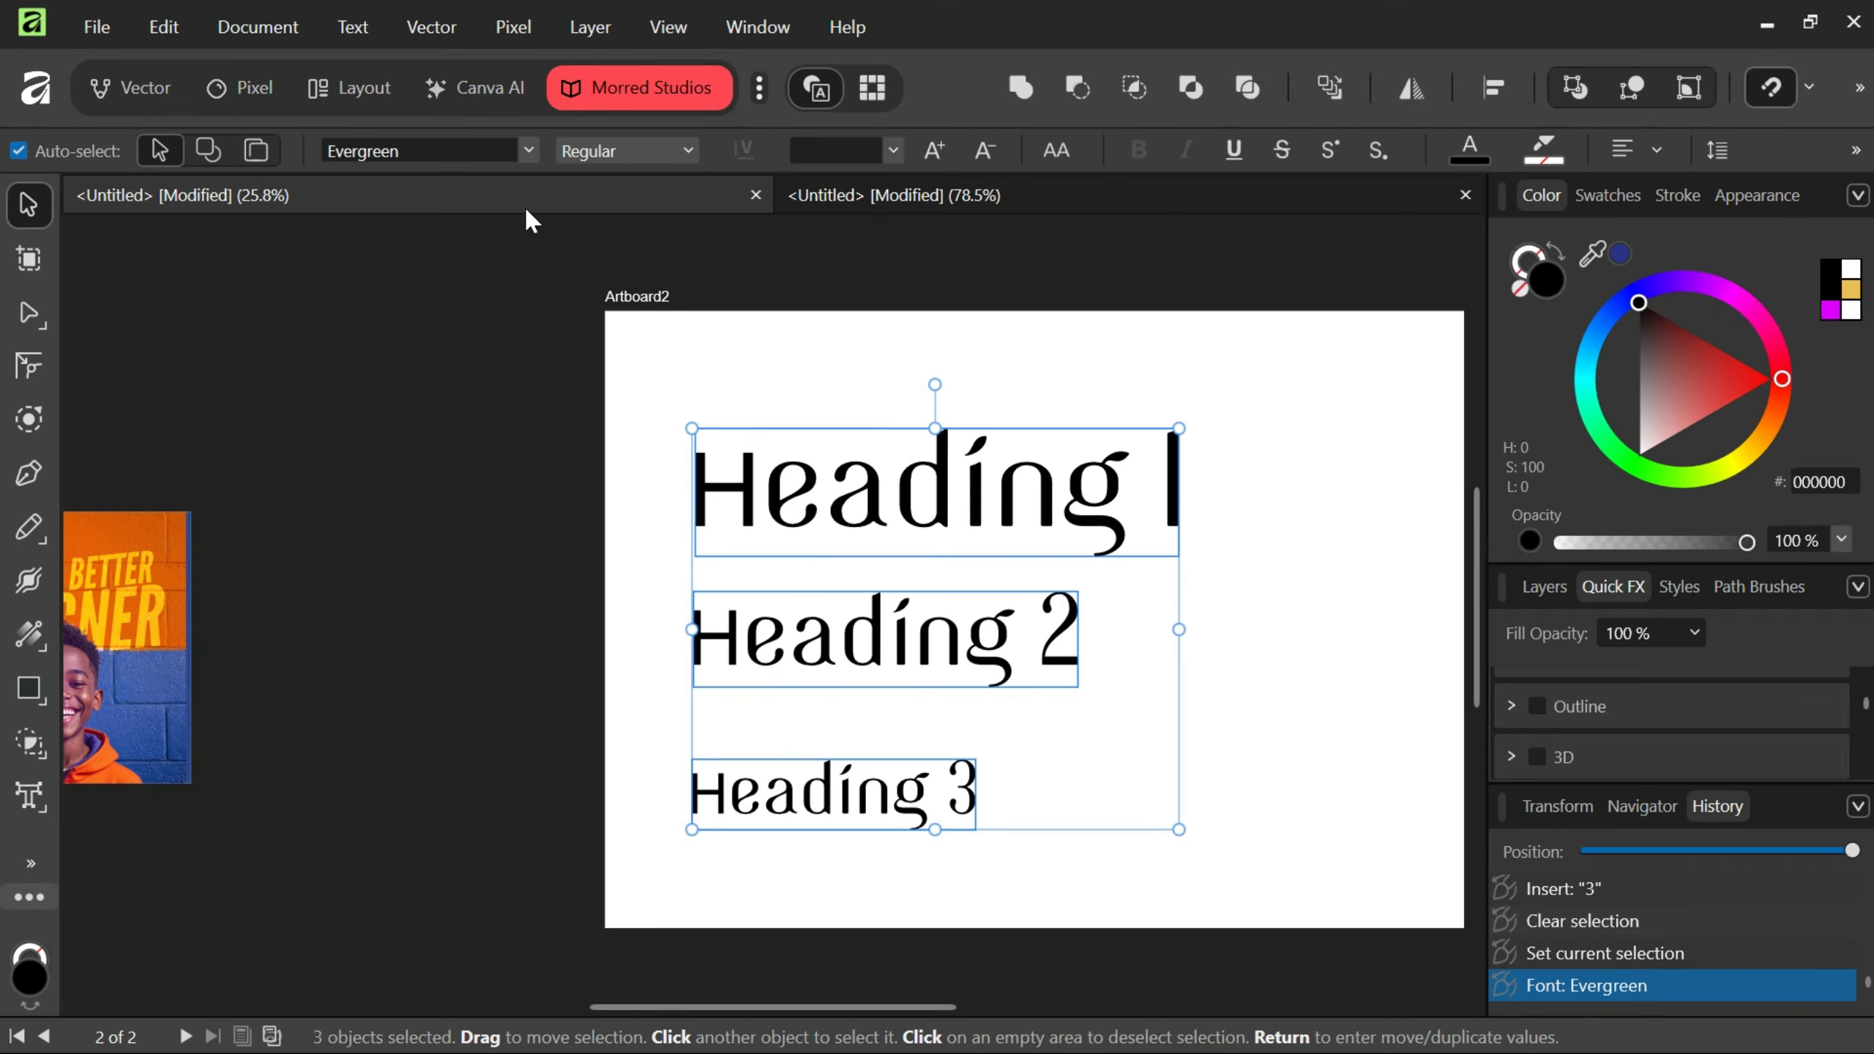
Change the font of the three selected headings to Faber Sans Pro reduced and clear the selection.
left_click(530, 153)
scroll(628, 738, "down", 3)
scroll(629, 735, "down", 5)
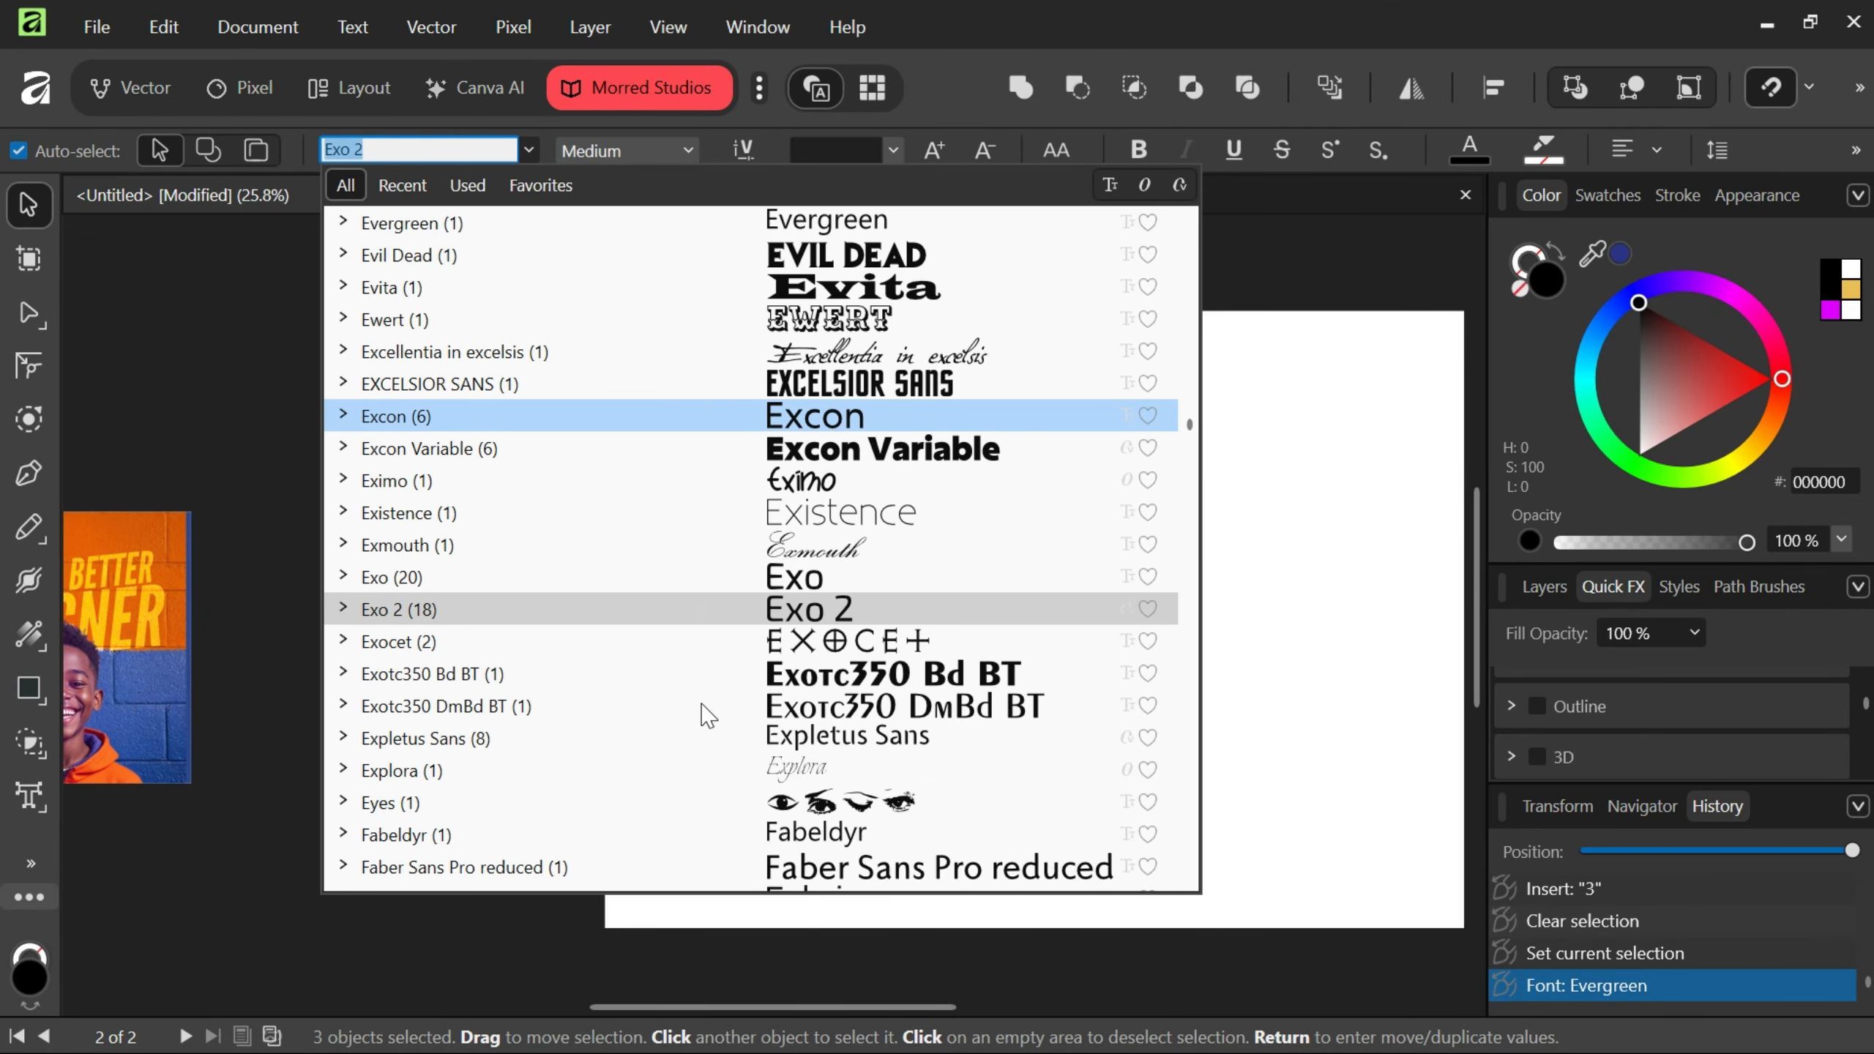
left_click(767, 381)
scroll(801, 525, "right", 2)
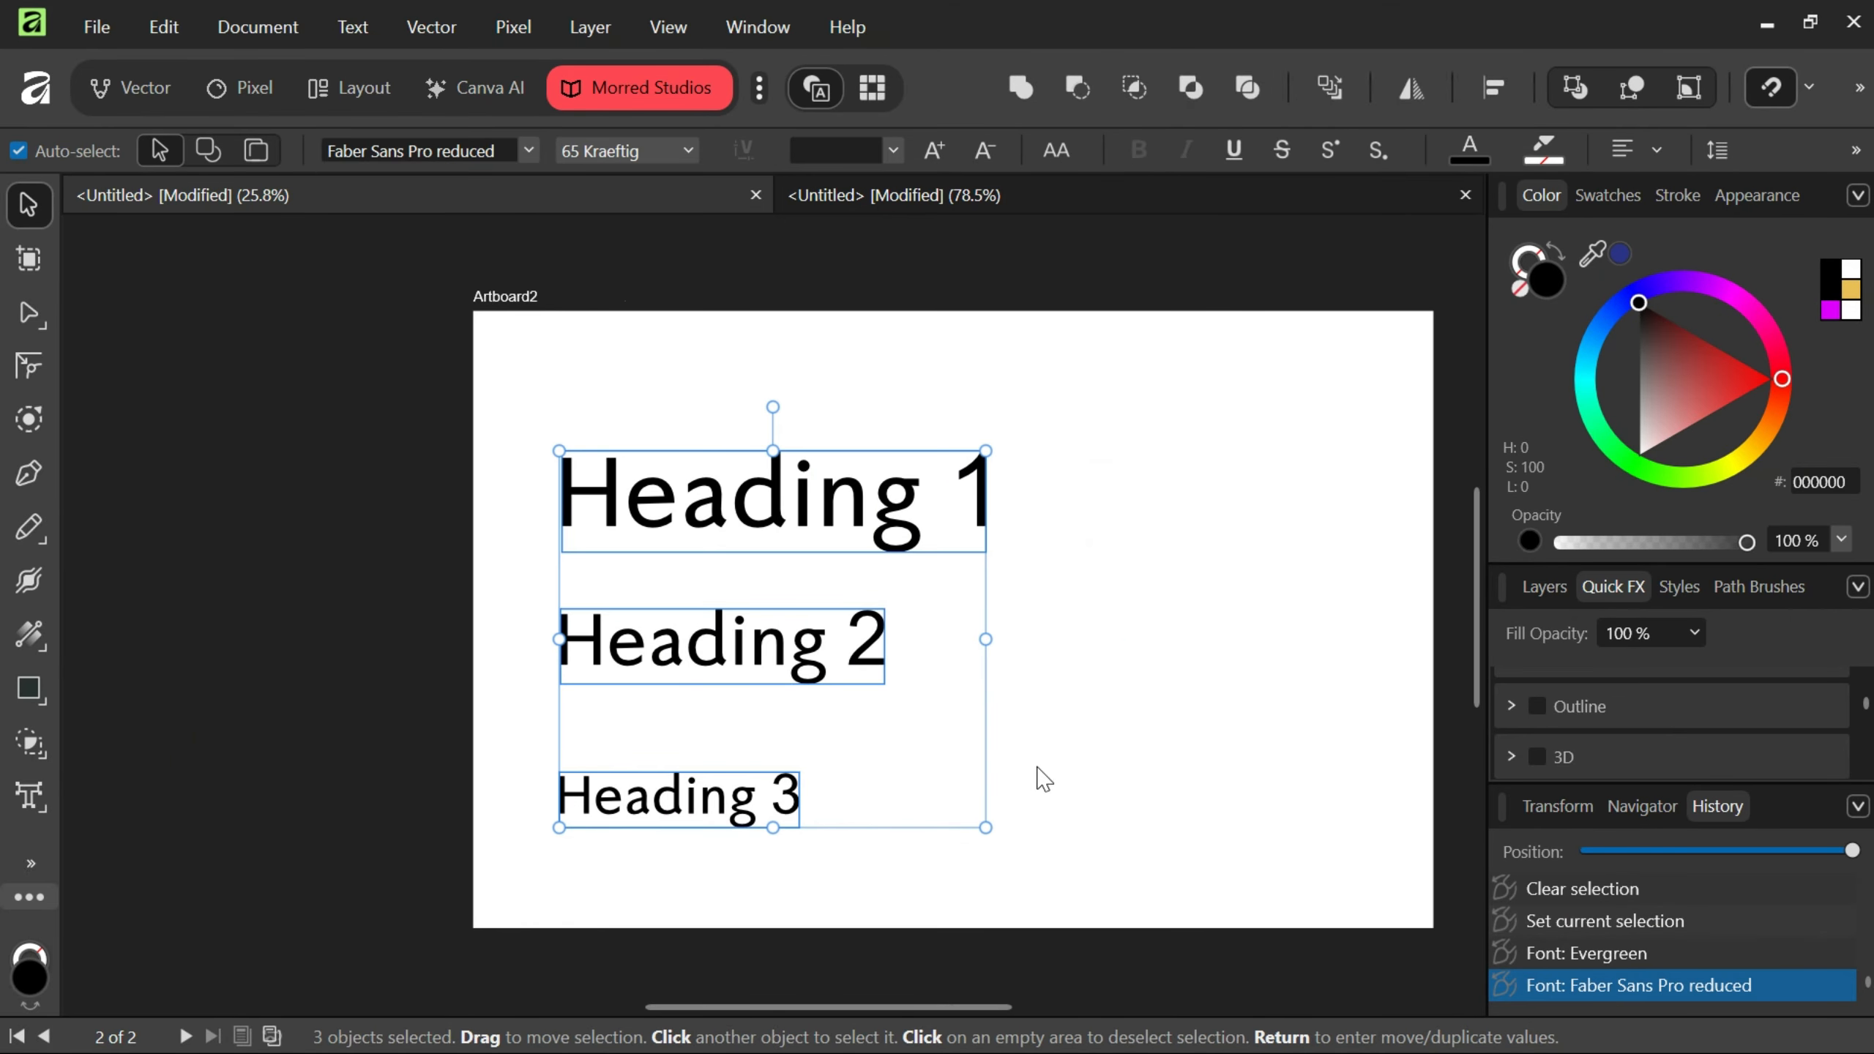
left_click(1041, 761)
scroll(1100, 661, "up", 1)
scroll(974, 528, "down", 1)
scroll(958, 526, "right", 3)
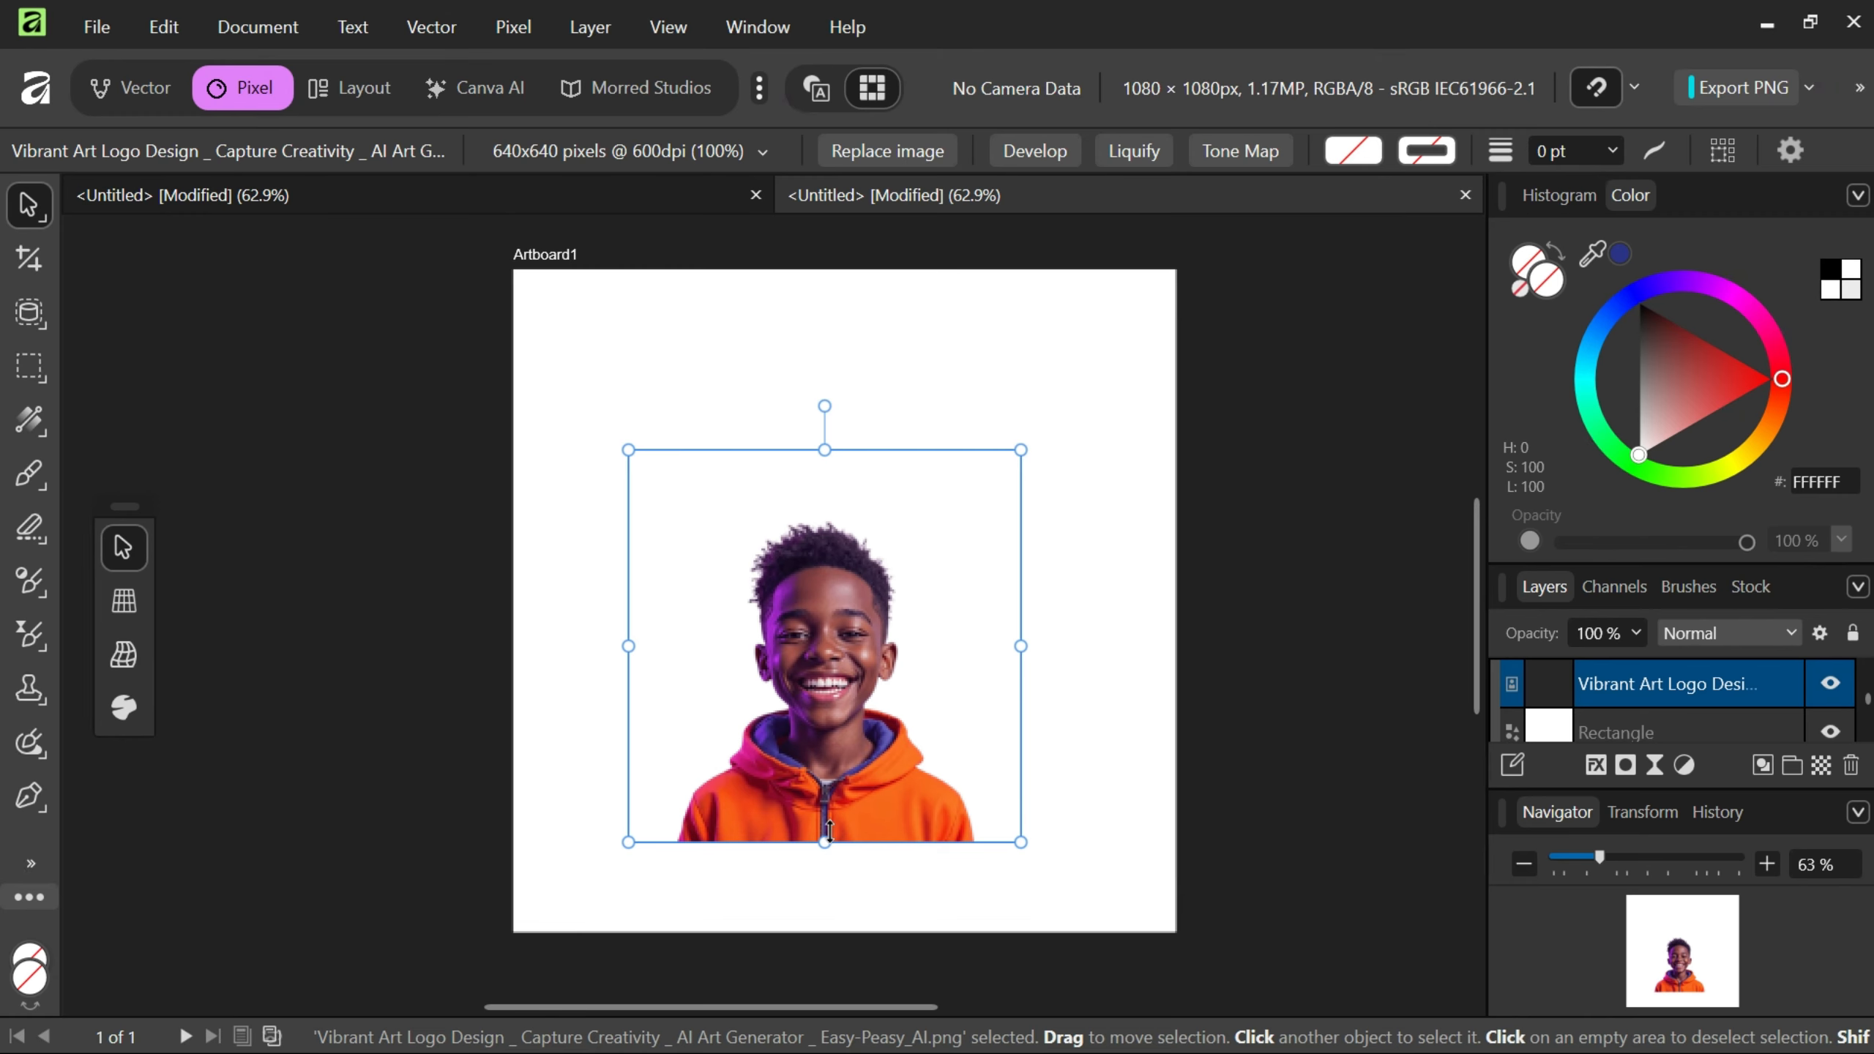
Enlarge the portrait image down to the artboard's bottom edge and shift it slightly to the right.
left_click_drag(825, 841, 867, 932)
left_click_drag(832, 776, 871, 777)
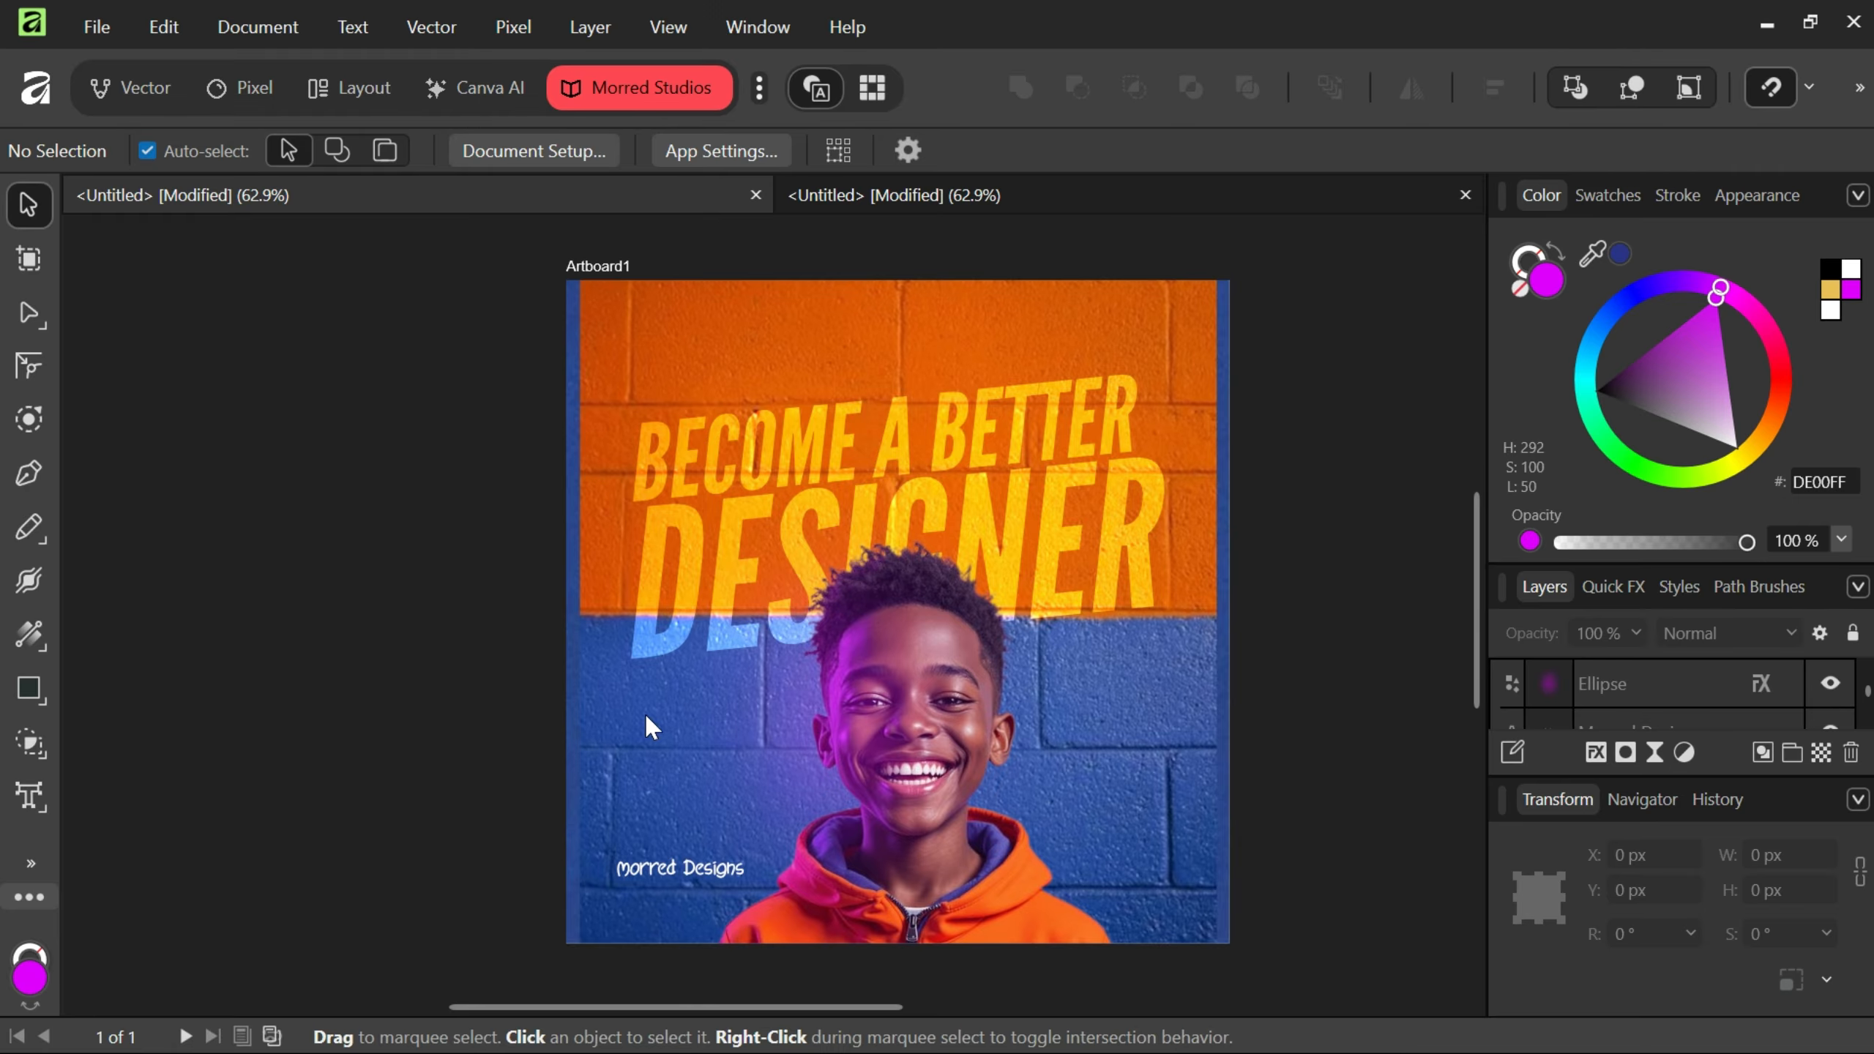
mouse_move(689, 1045)
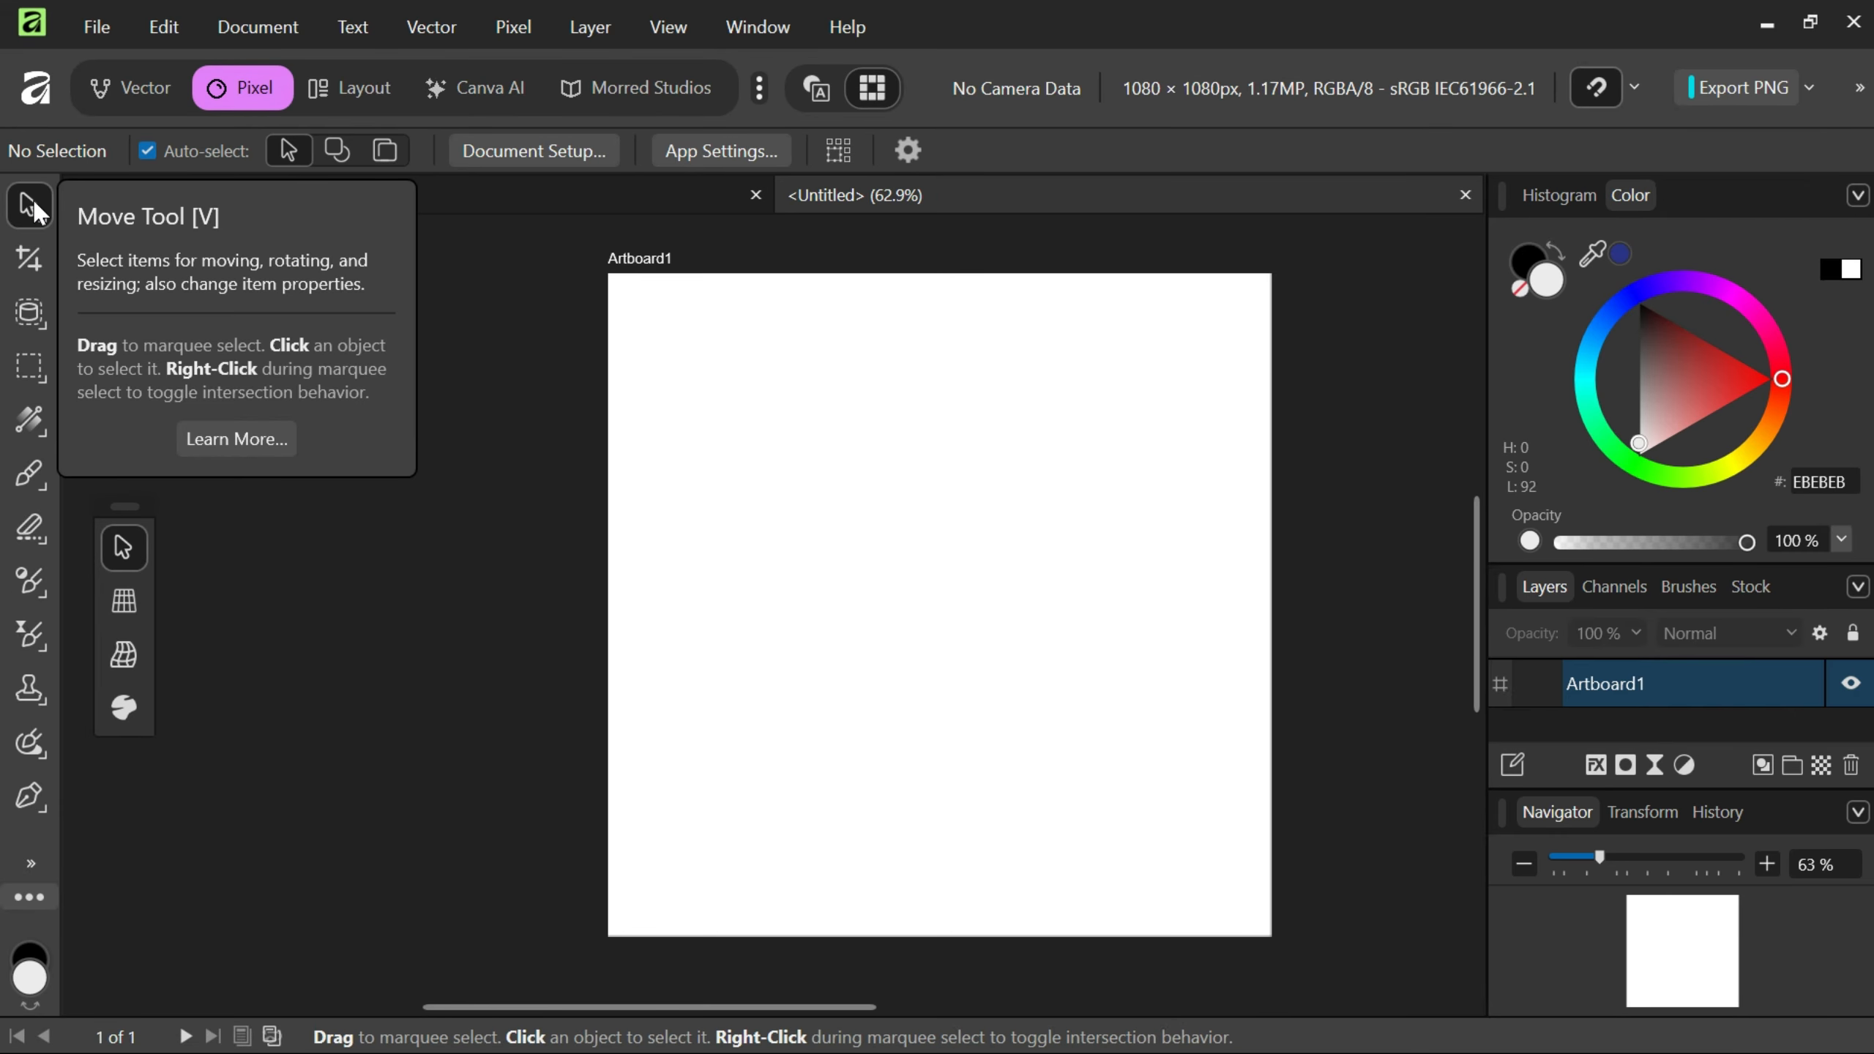
Reposition Artboard1 slightly left and down on the canvas and deselect it.
left_click(636, 260)
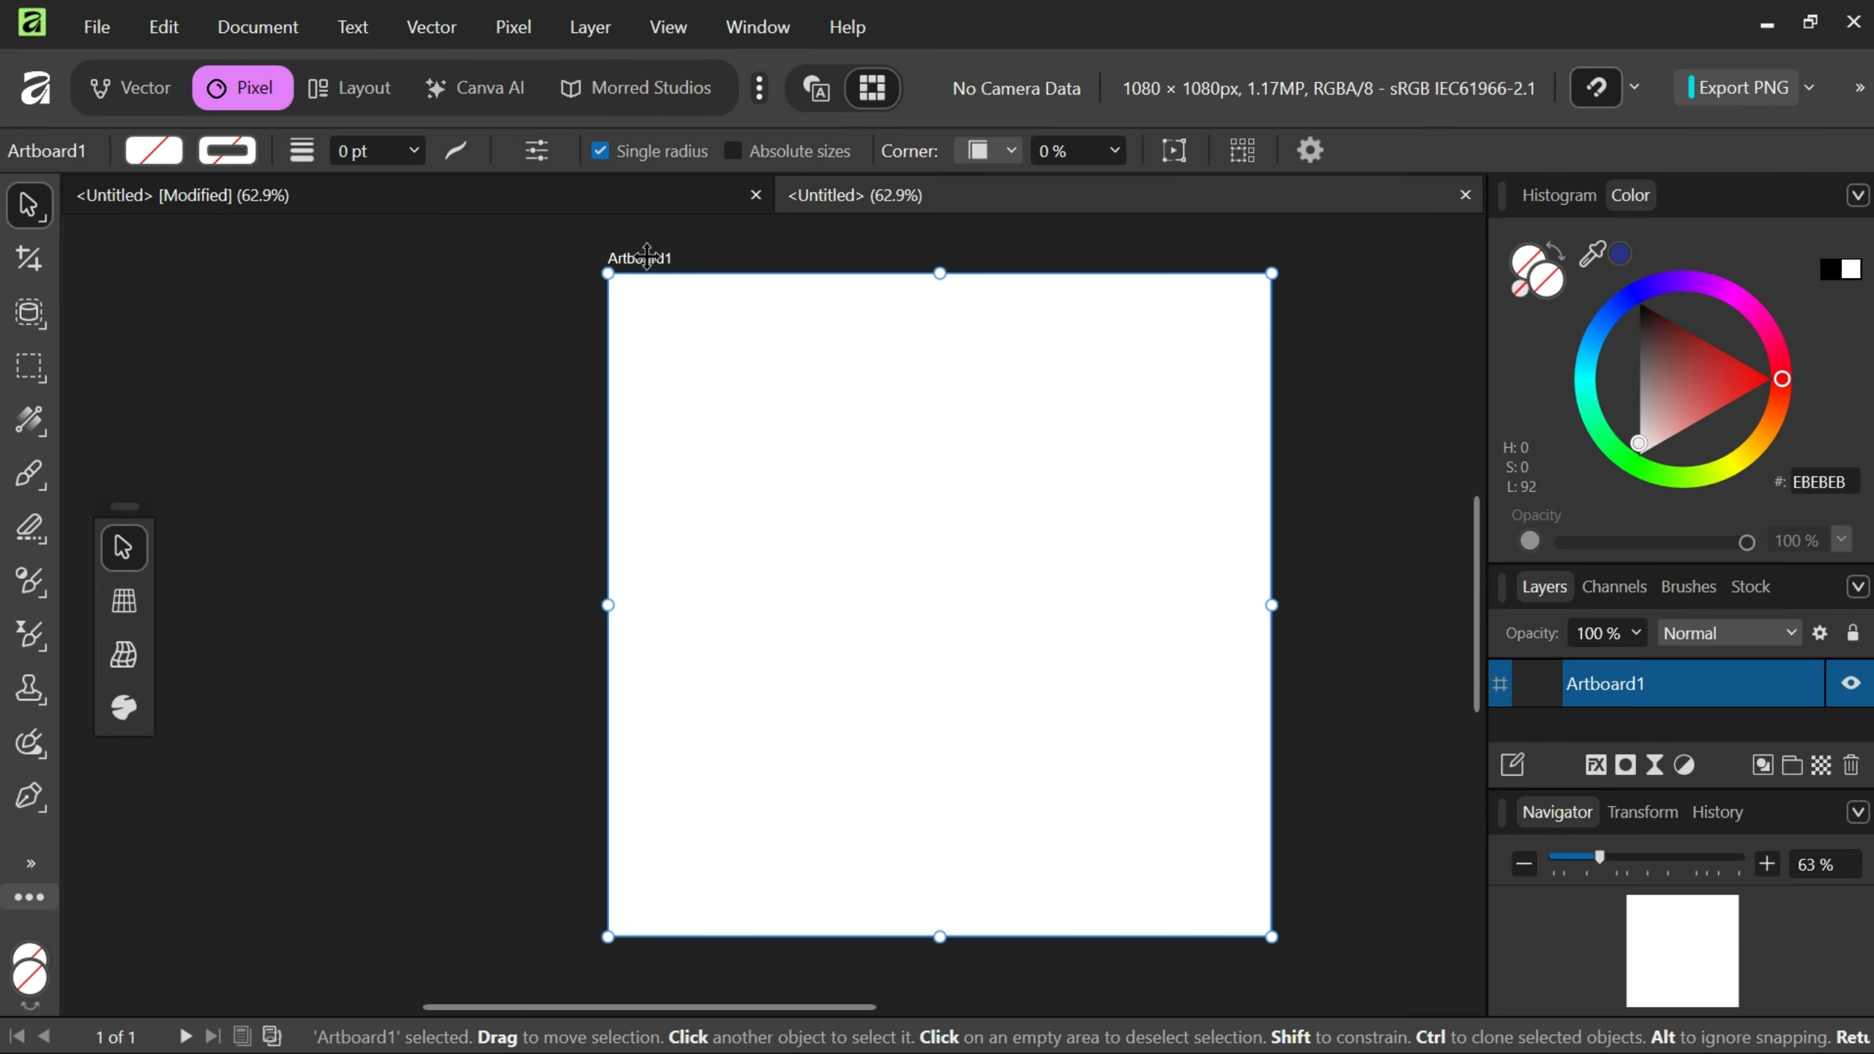
left_click_drag(609, 291, 527, 285)
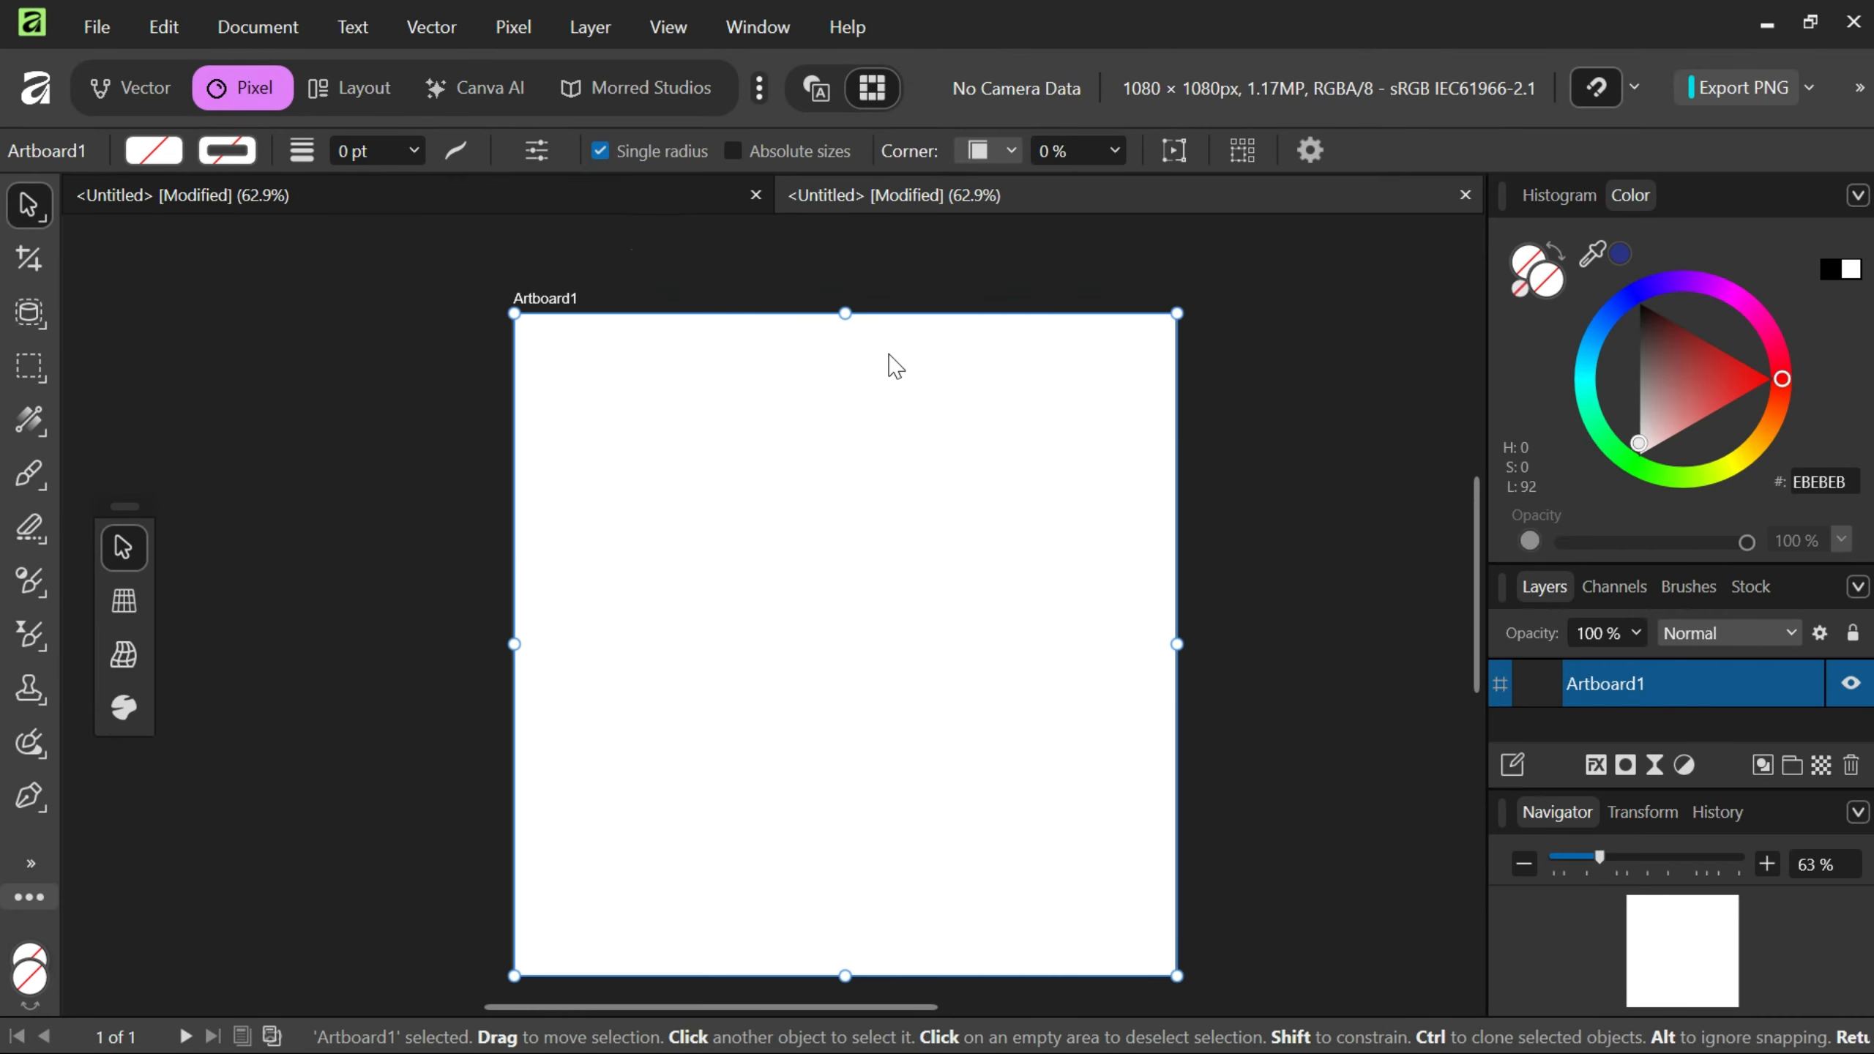
left_click(416, 377)
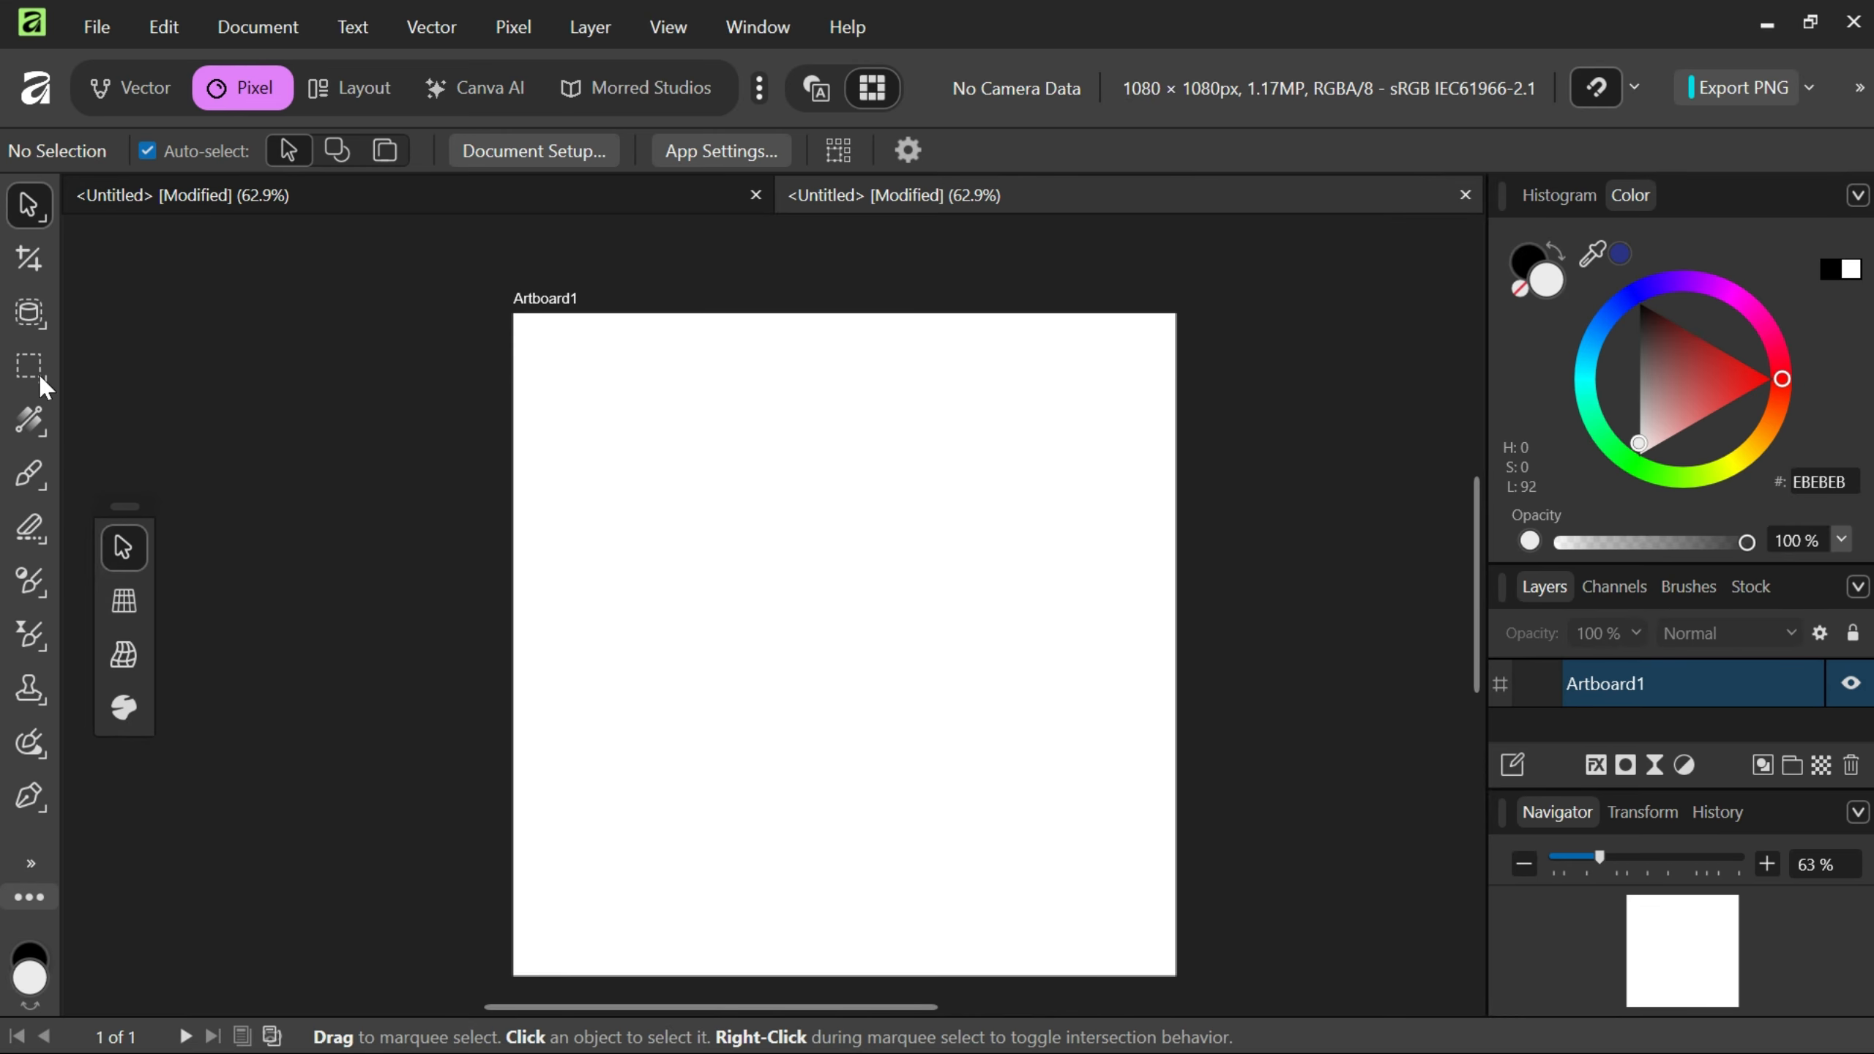
Draw a rectangle with the Rectangle Tool that covers the whole of Artboard1.
left_click(31, 863)
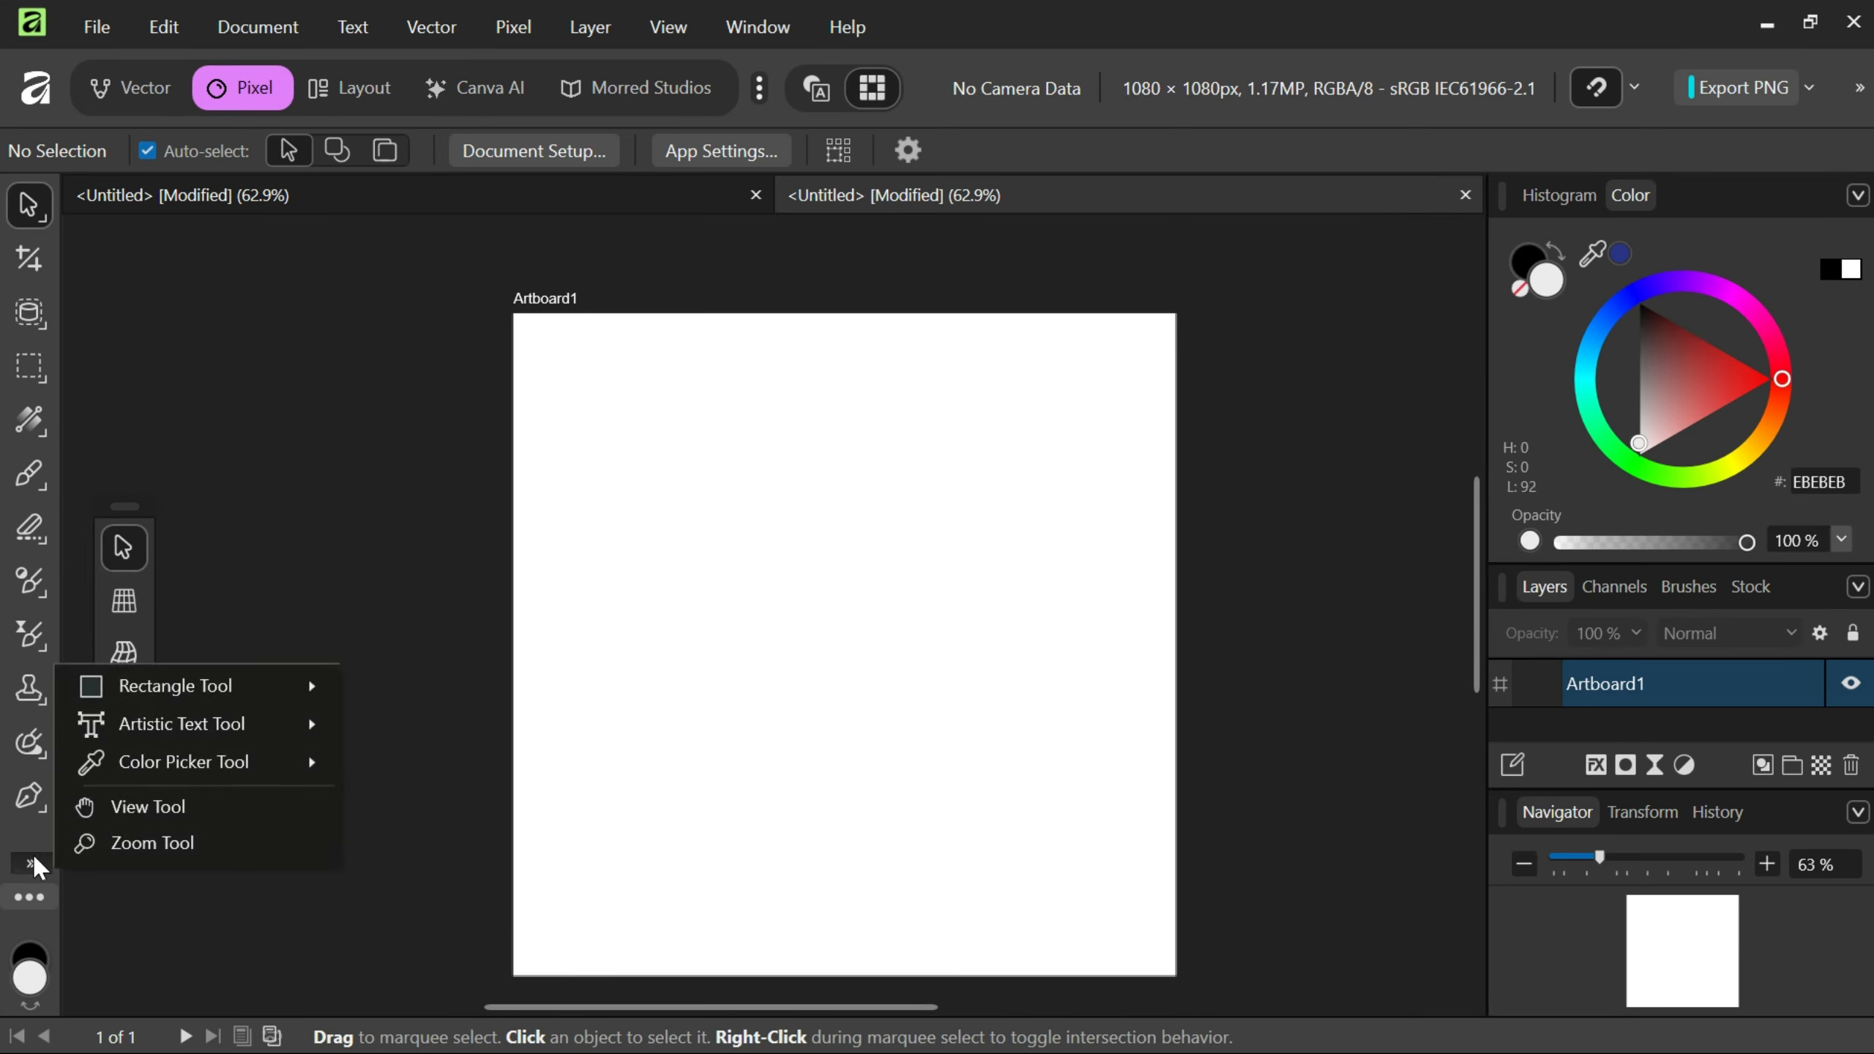
mouse_move(235, 692)
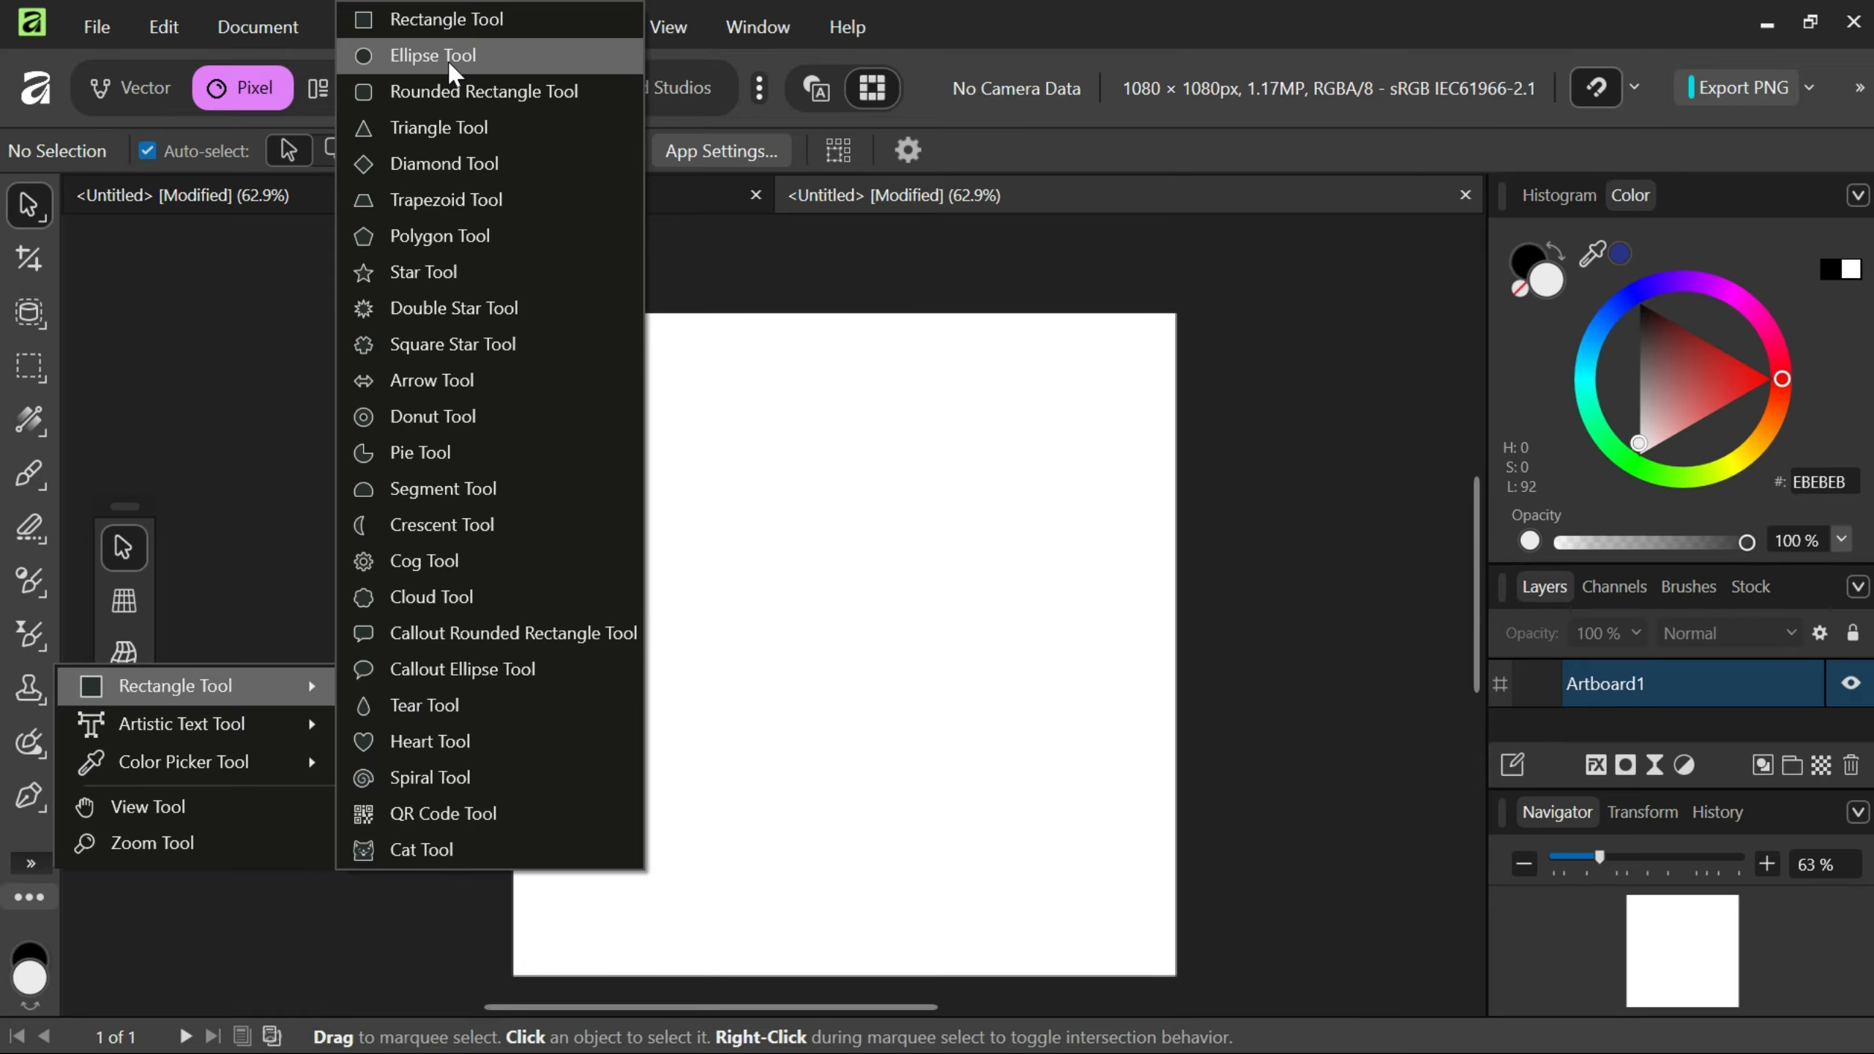
left_click(449, 29)
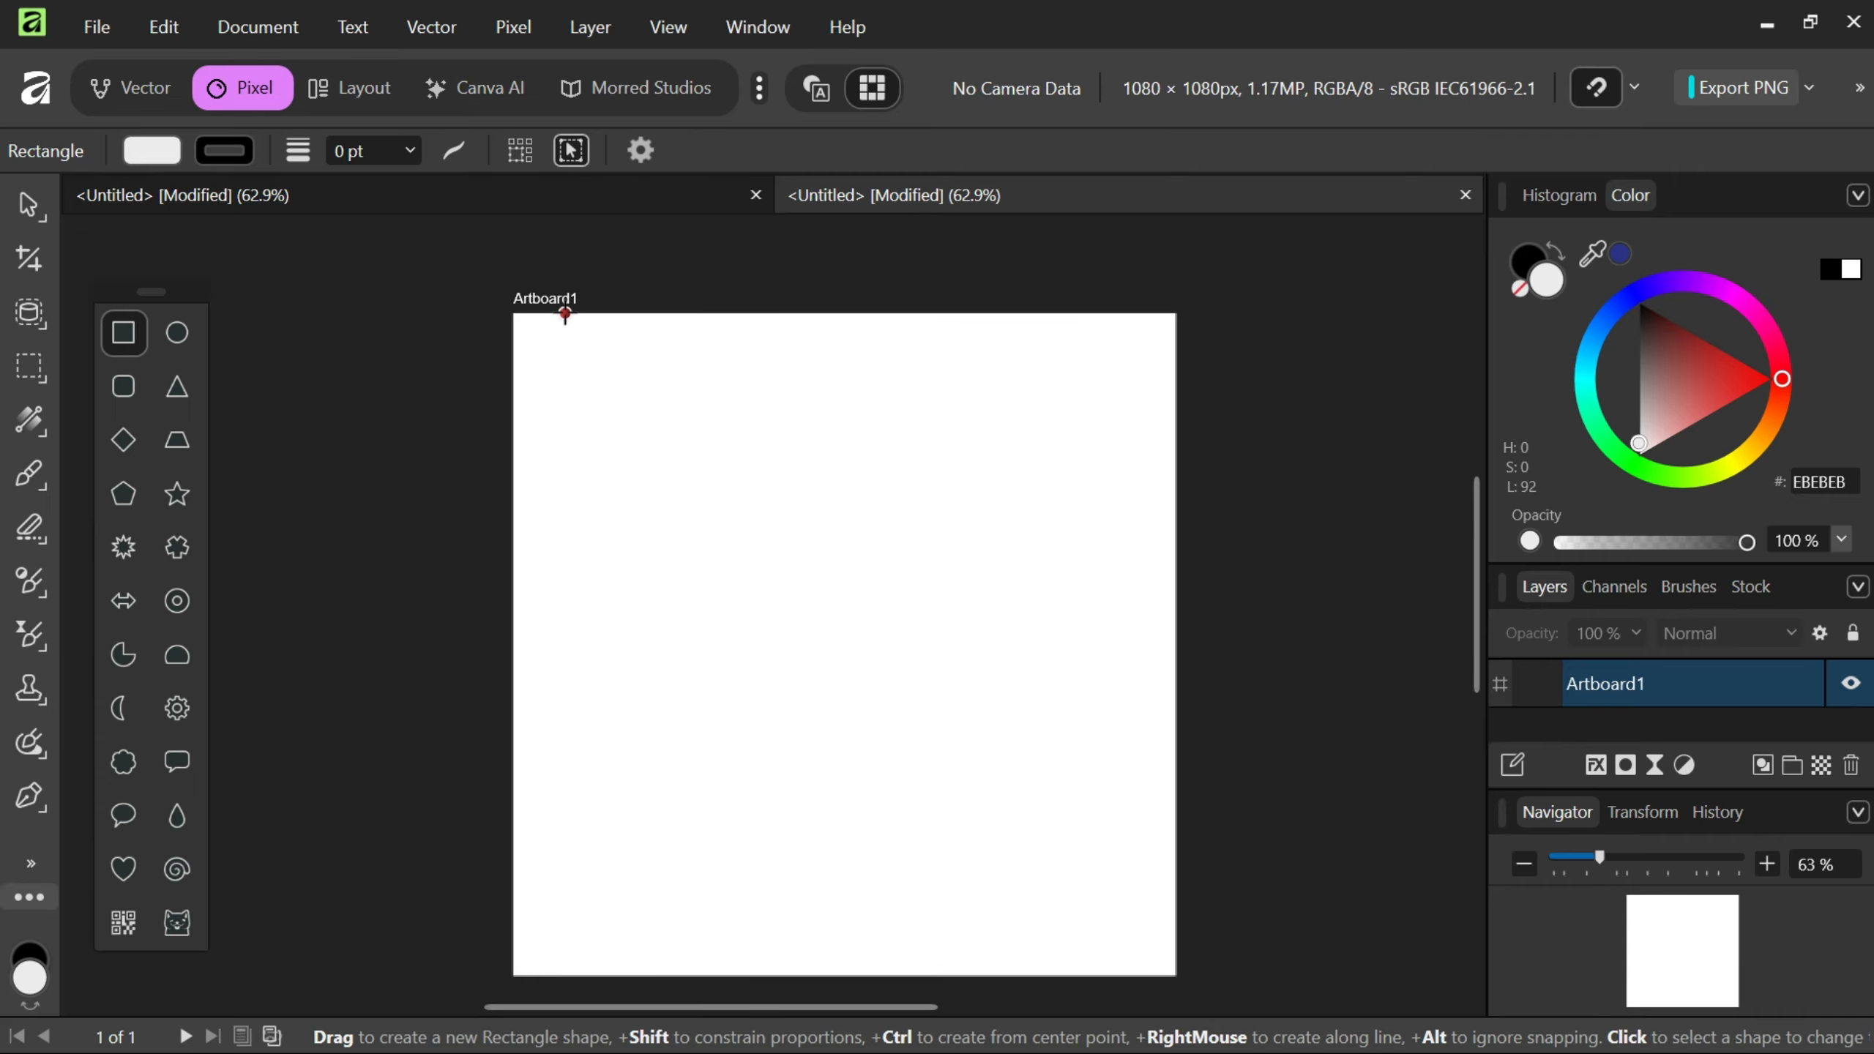
scroll(531, 277, "down", 1)
left_click_drag(514, 271, 1177, 932)
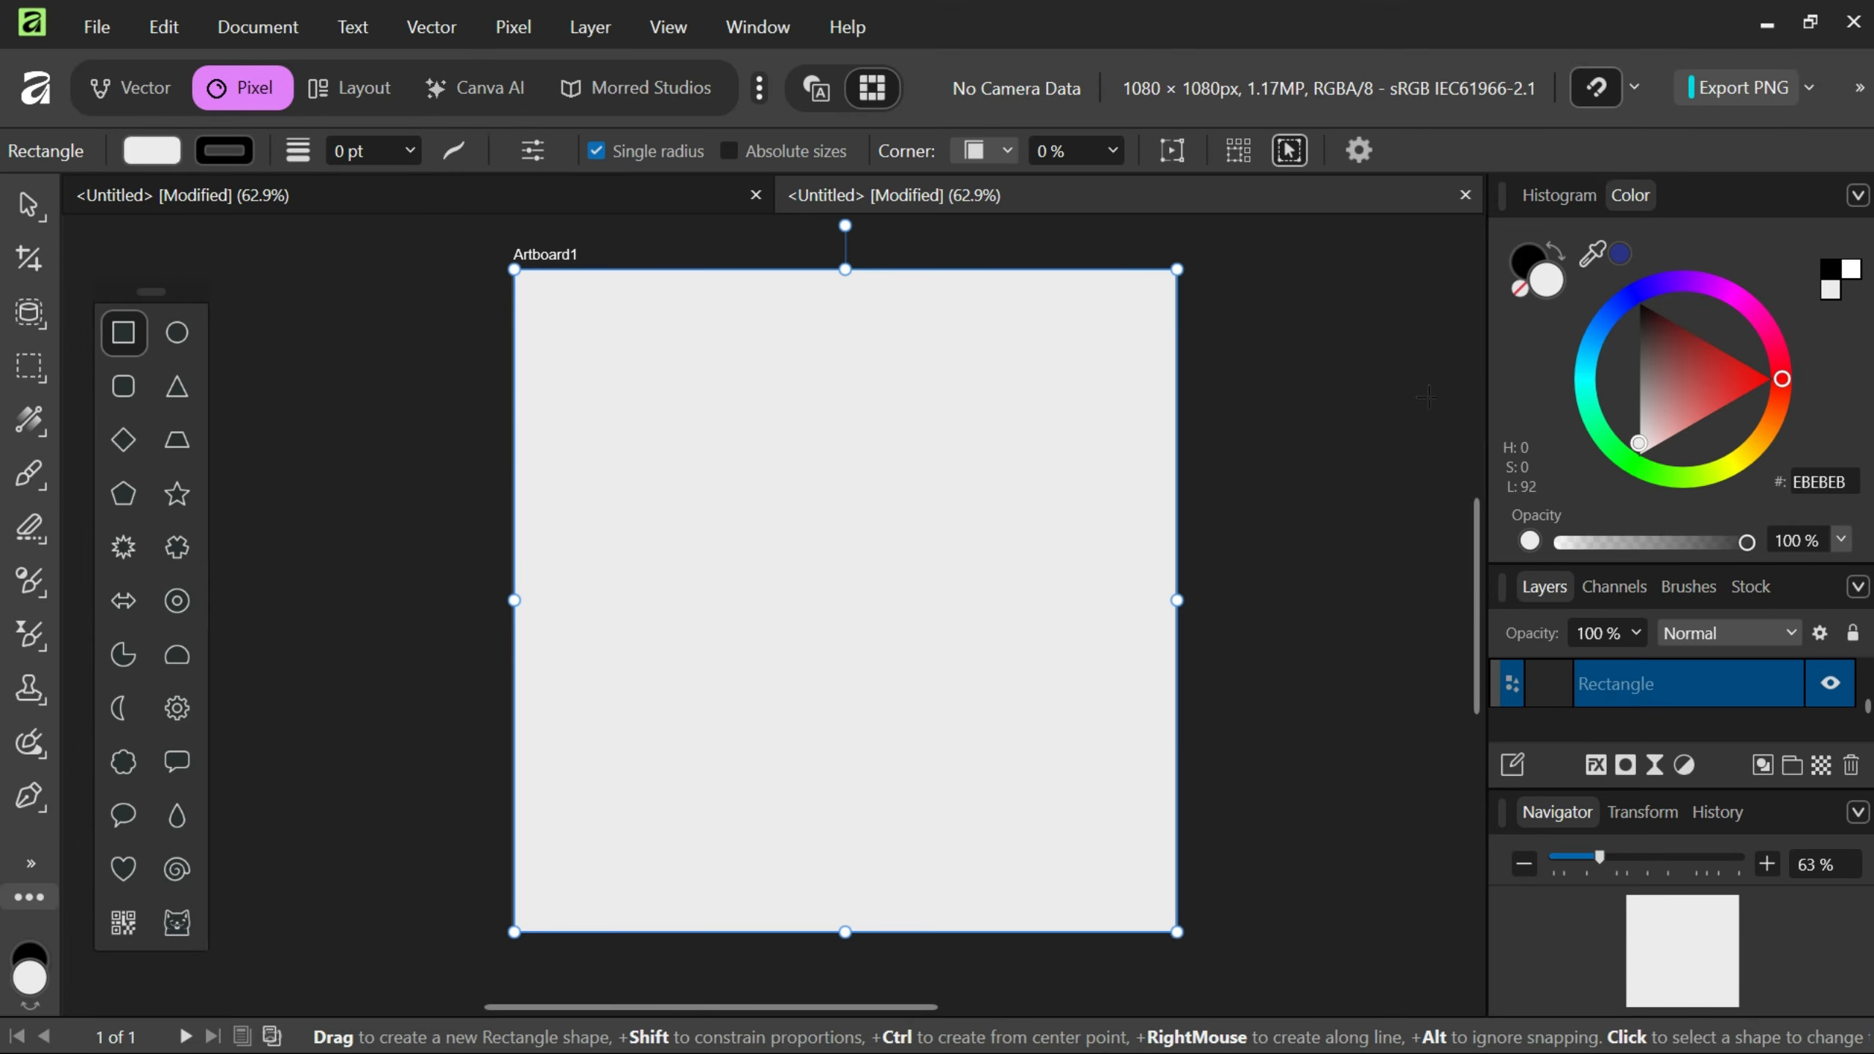
Set the artboard-sized rectangle's fill to white, FFFFFF, and deselect it.
left_click_drag(1669, 399, 1639, 452)
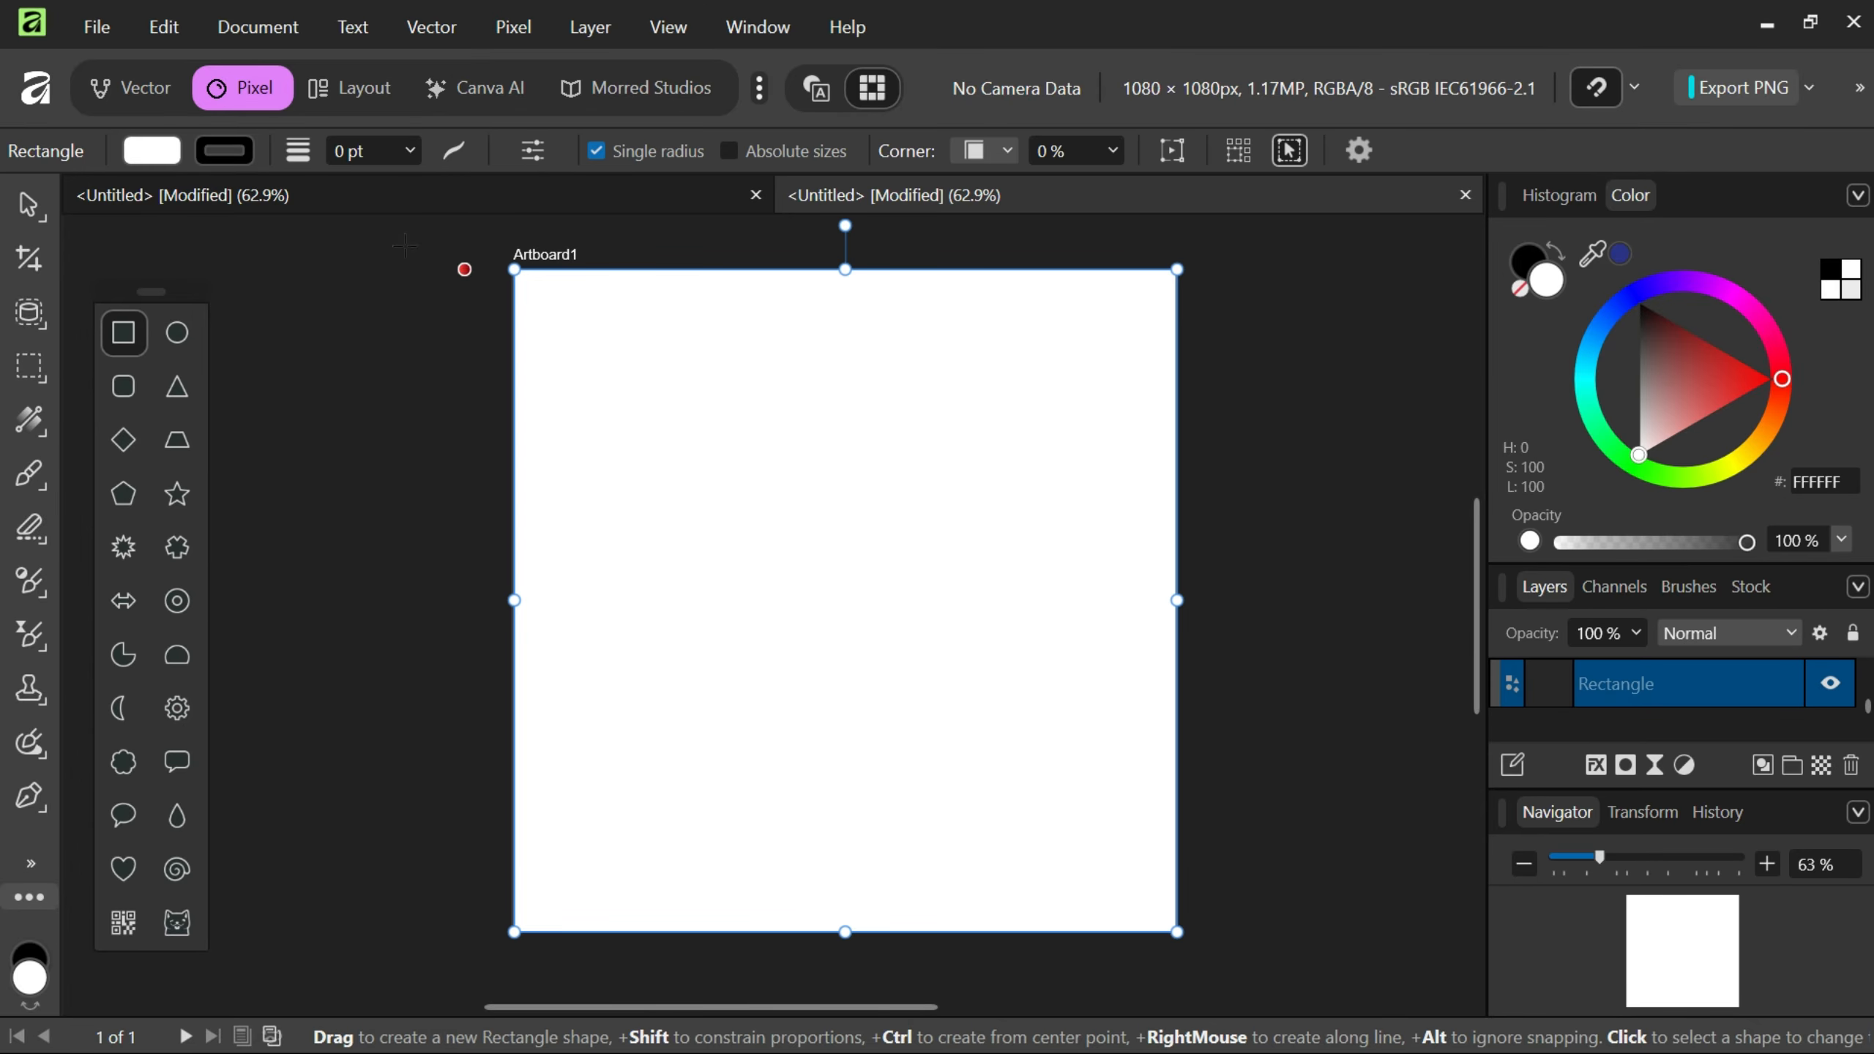
left_click(20, 209)
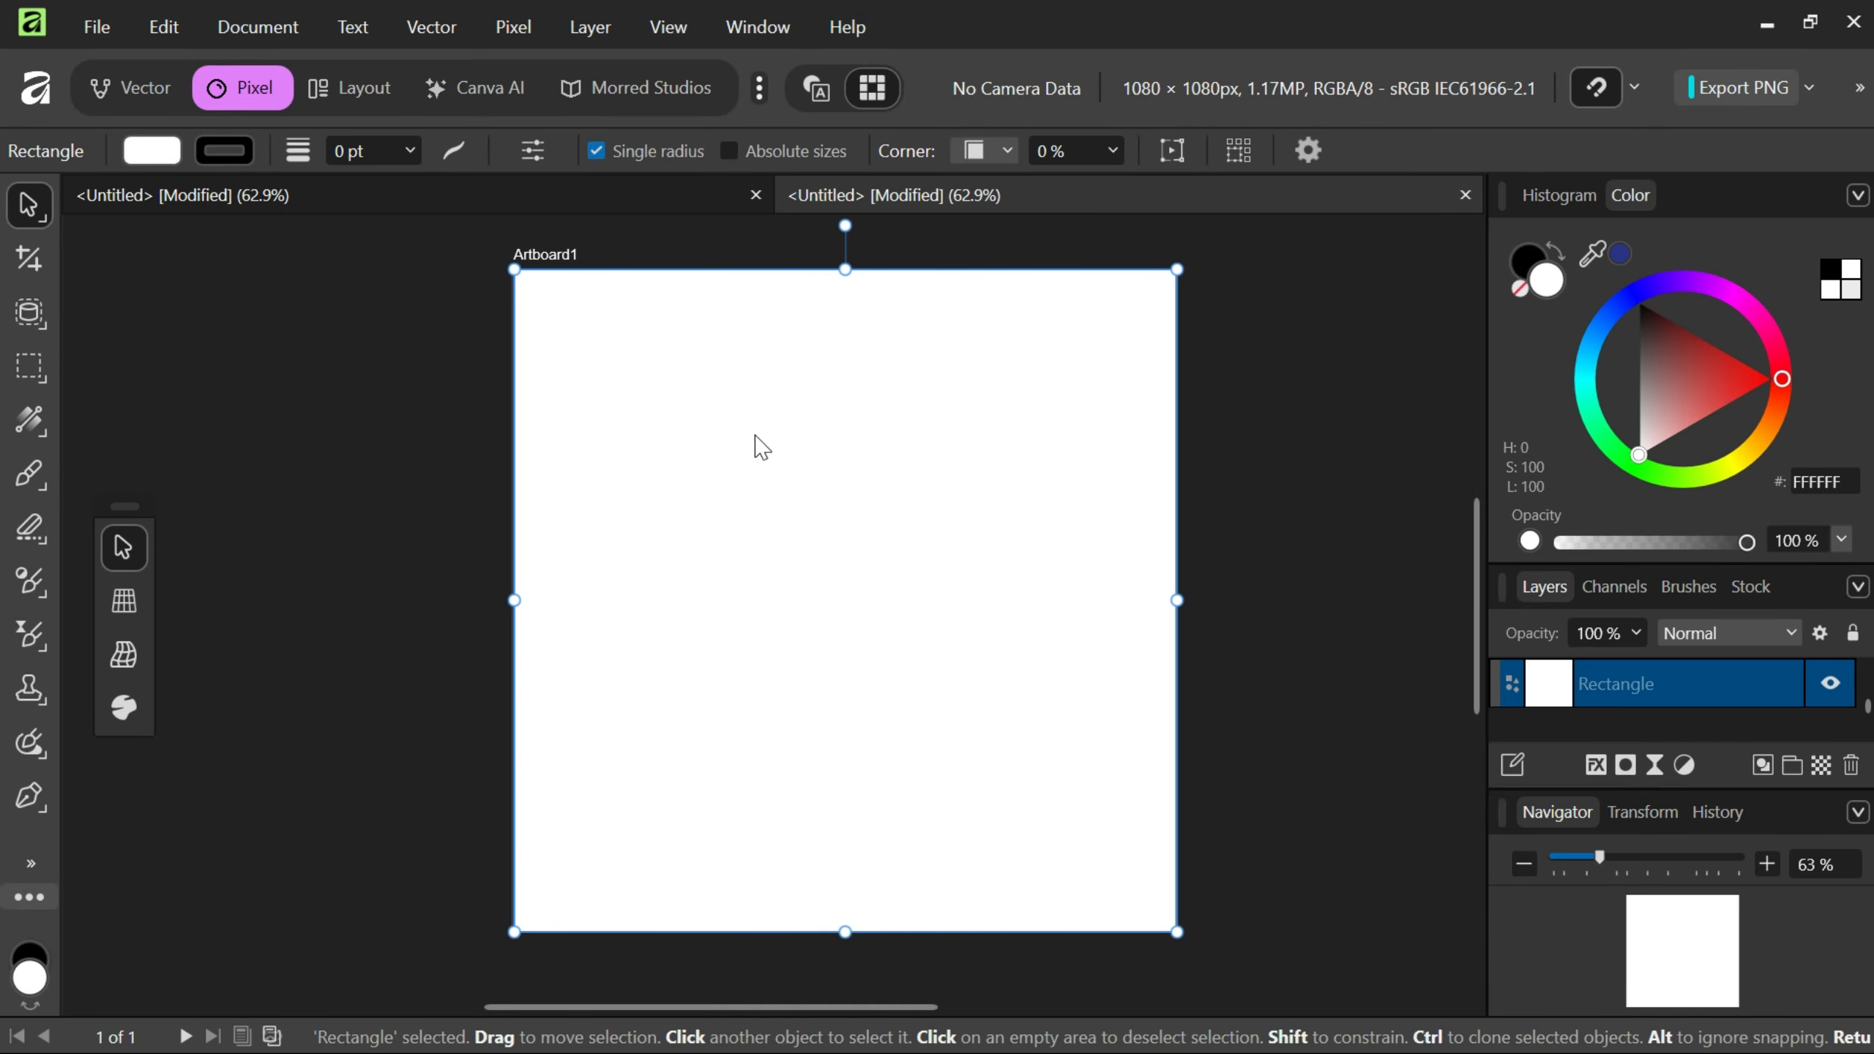
left_click(399, 391)
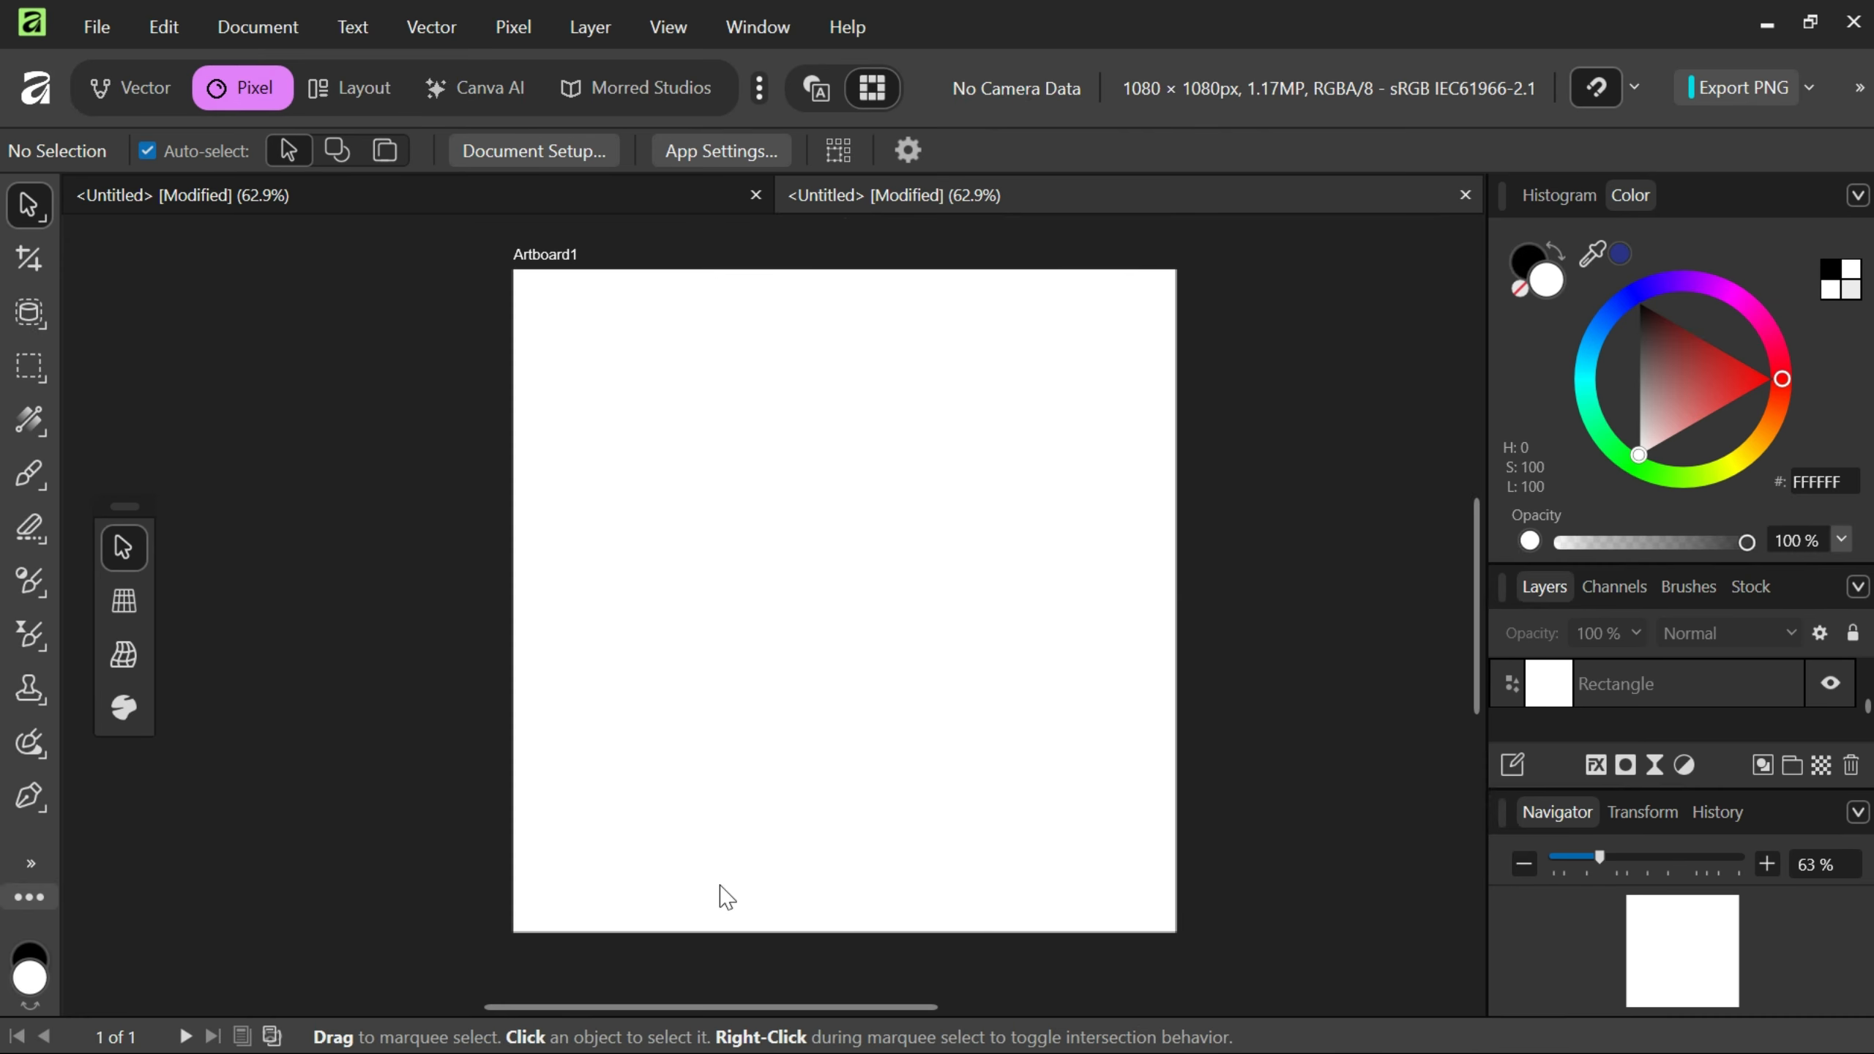
Place the Vibrant Art Logo Design PNG from Downloads on the artboard, enlarging it to sit on the bottom edge near the centre.
left_click(566, 1028)
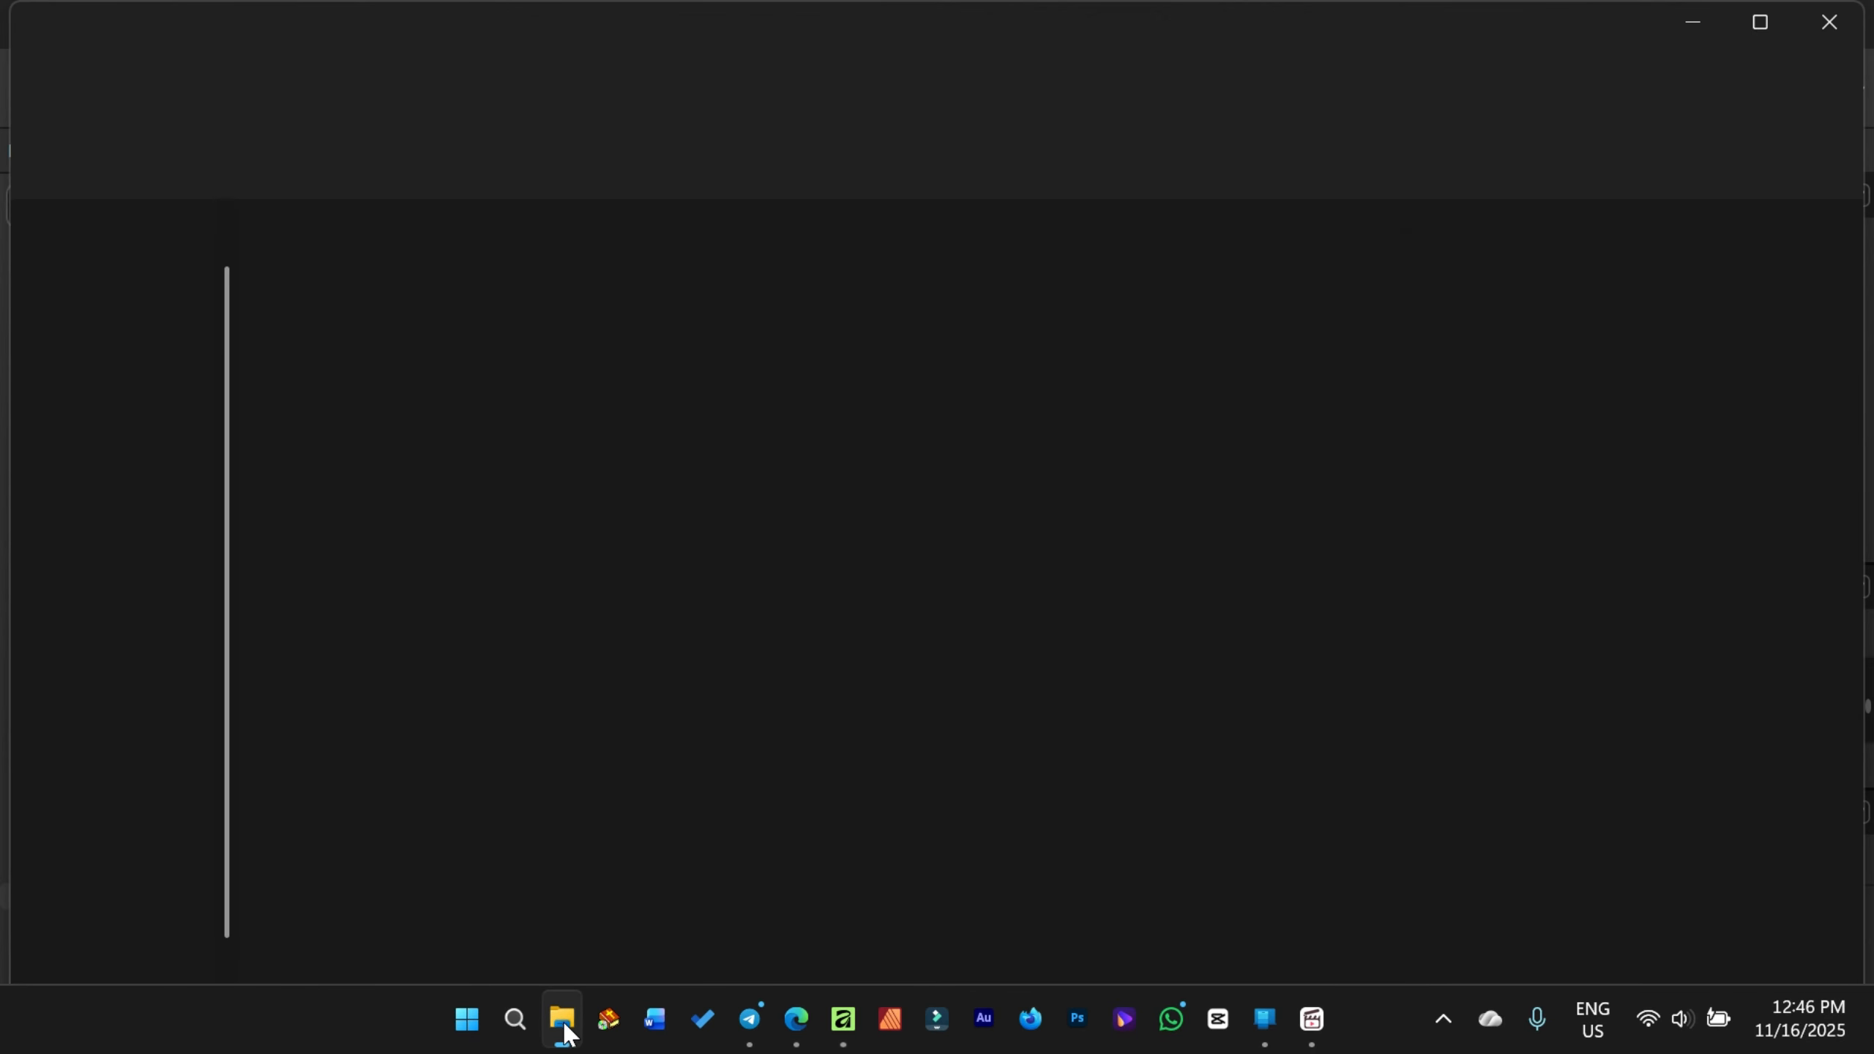
left_click(118, 405)
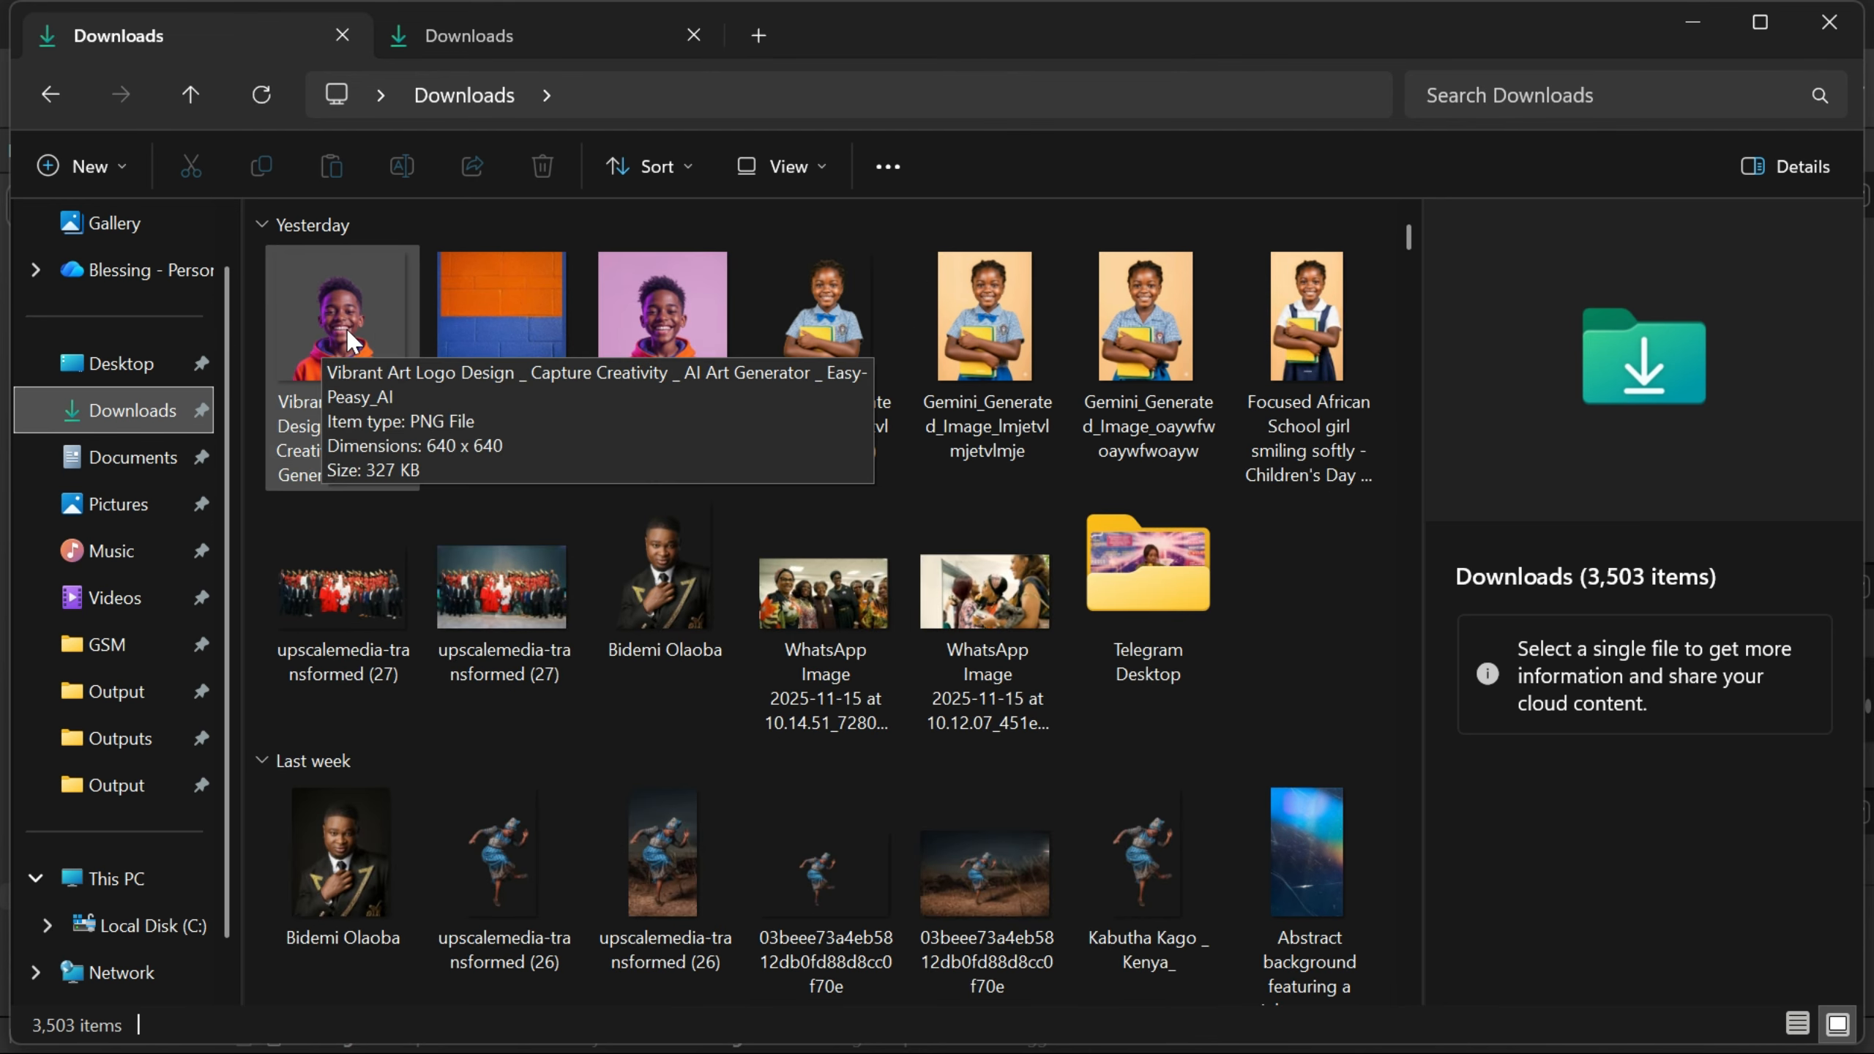
left_click(334, 309)
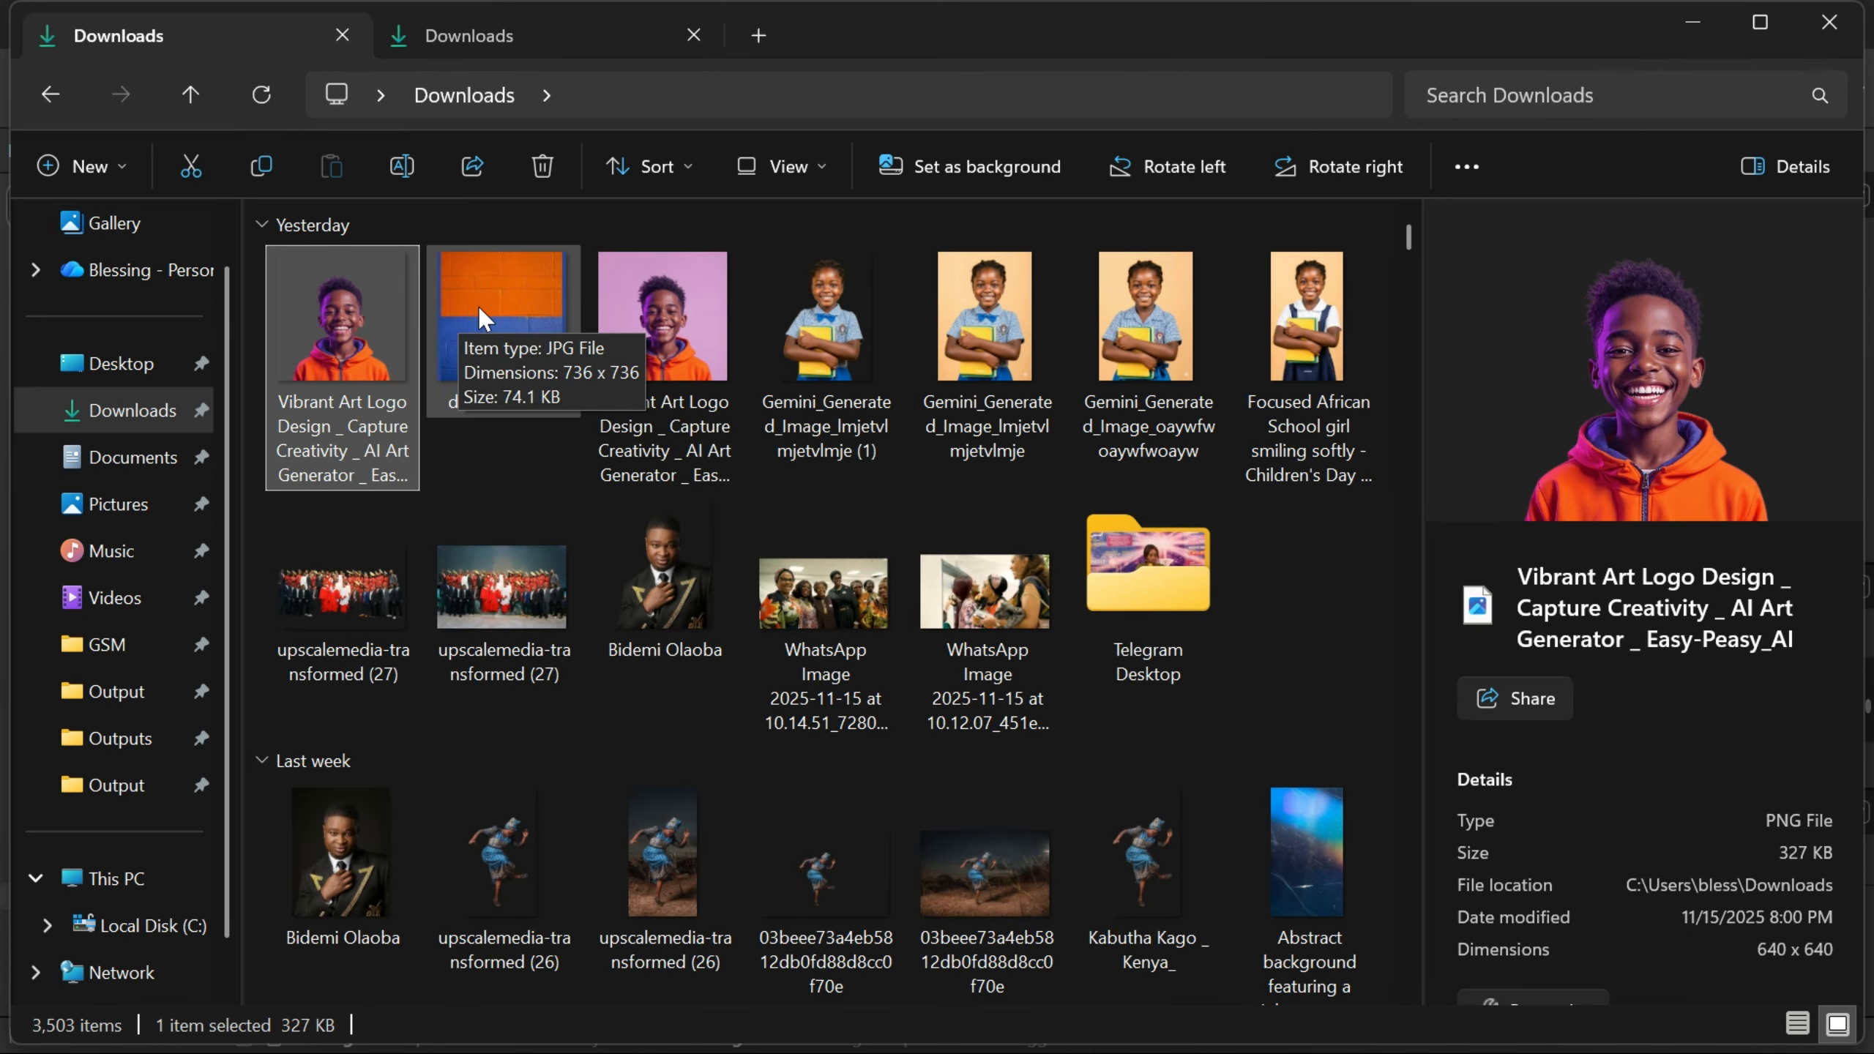
left_click_drag(336, 310, 843, 644)
left_click_drag(825, 842, 825, 932)
left_click_drag(832, 777, 867, 770)
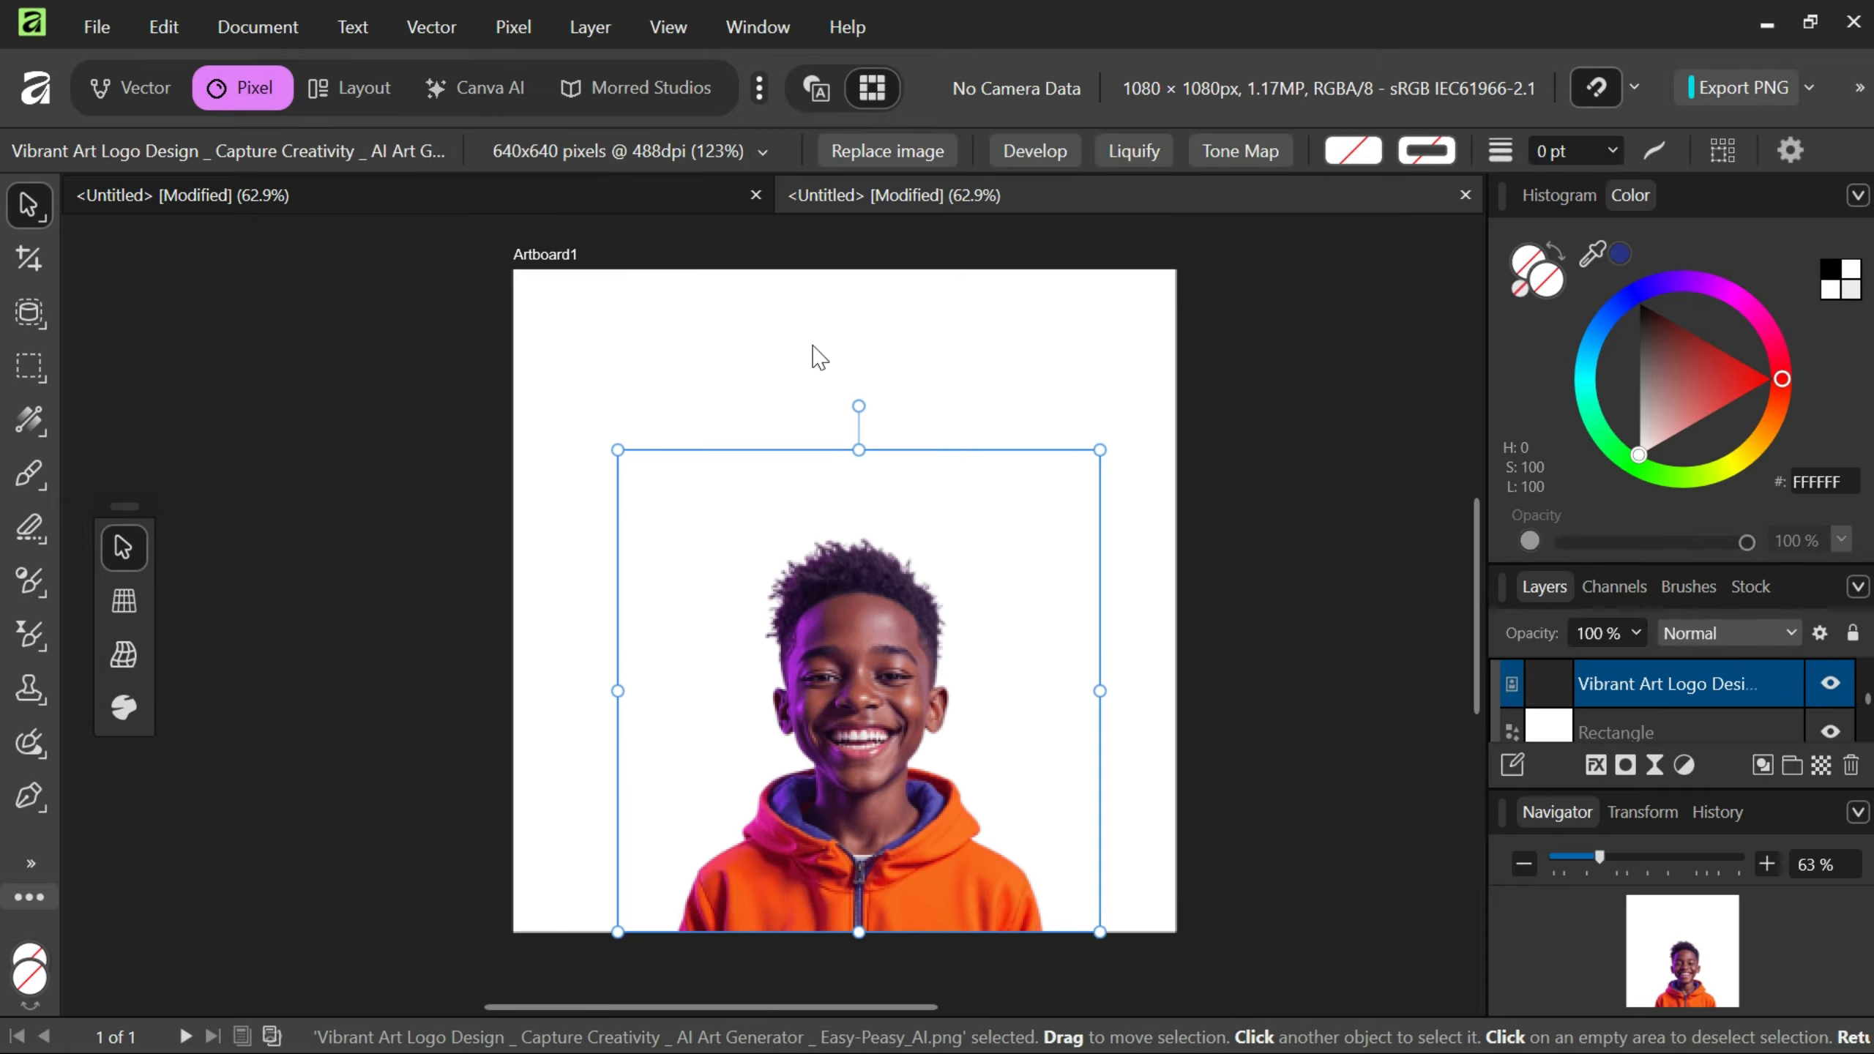
Check the finished poster in the other document, and place download (78).jpg from Downloads on the new artboard.
left_click(642, 190)
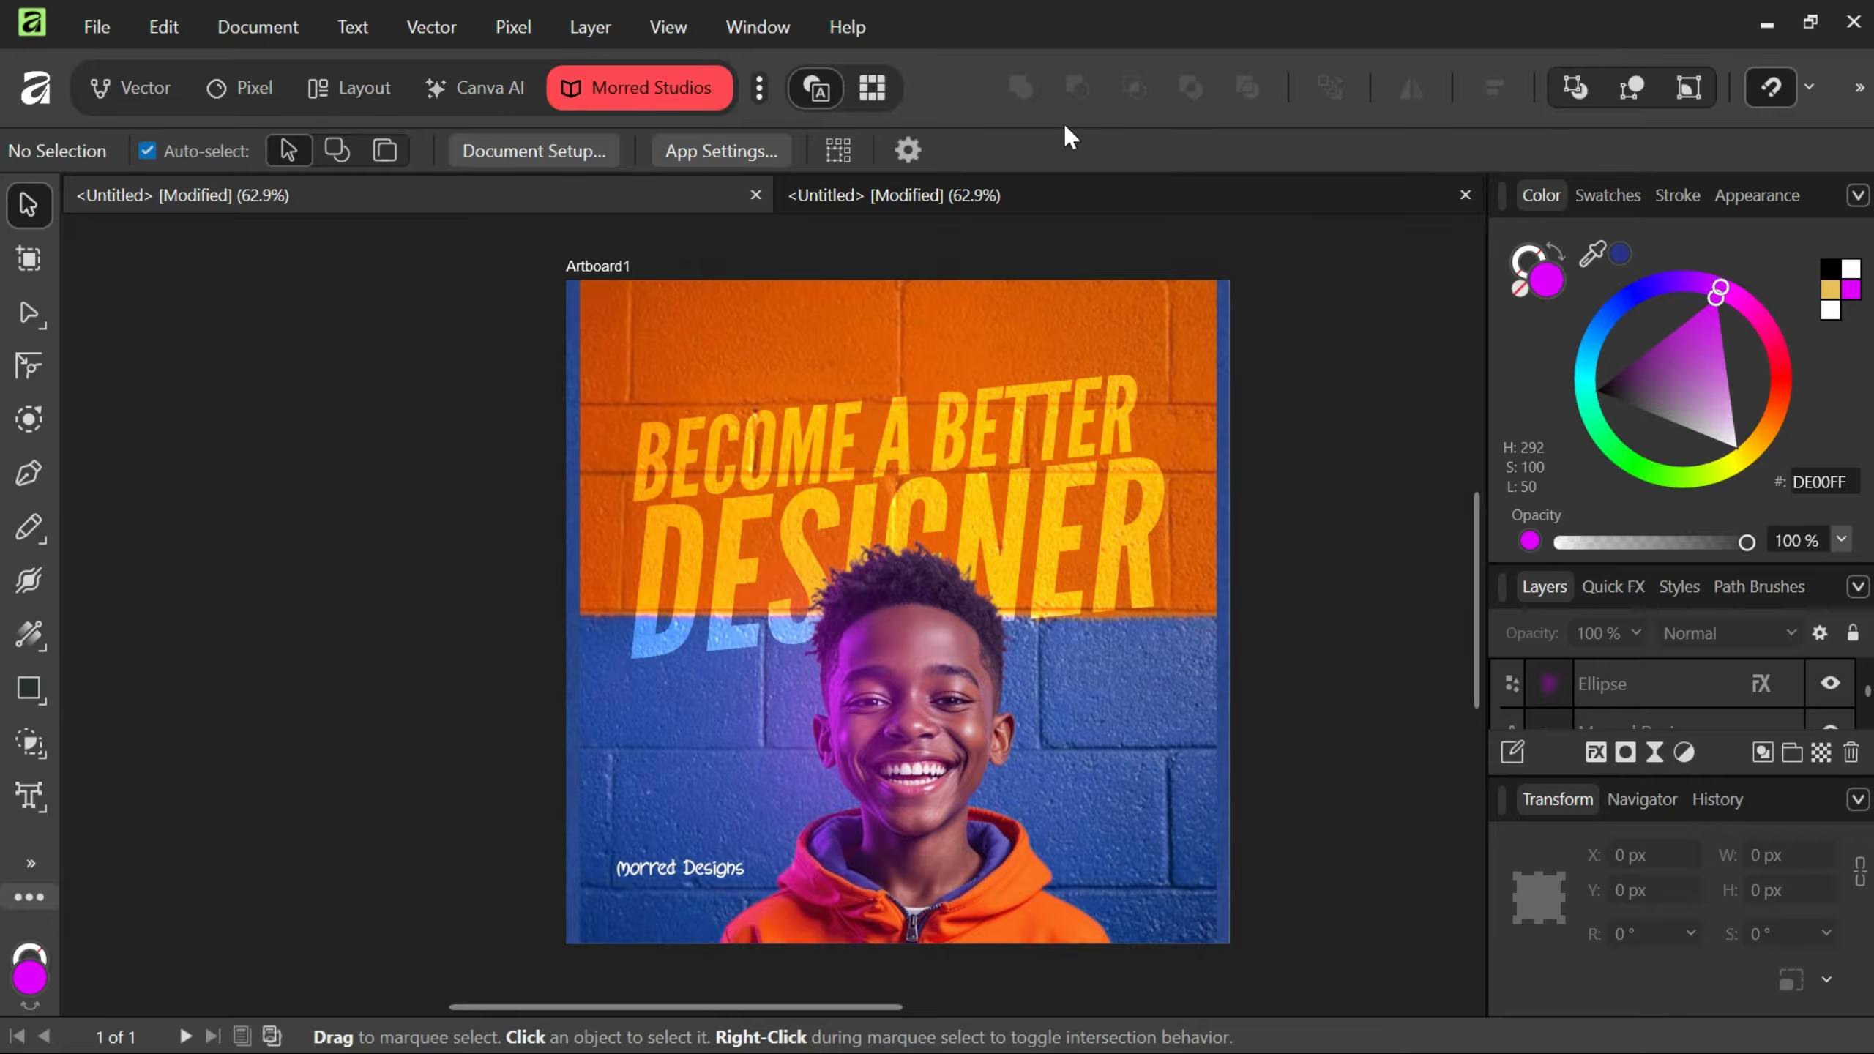
mouse_move(679, 1045)
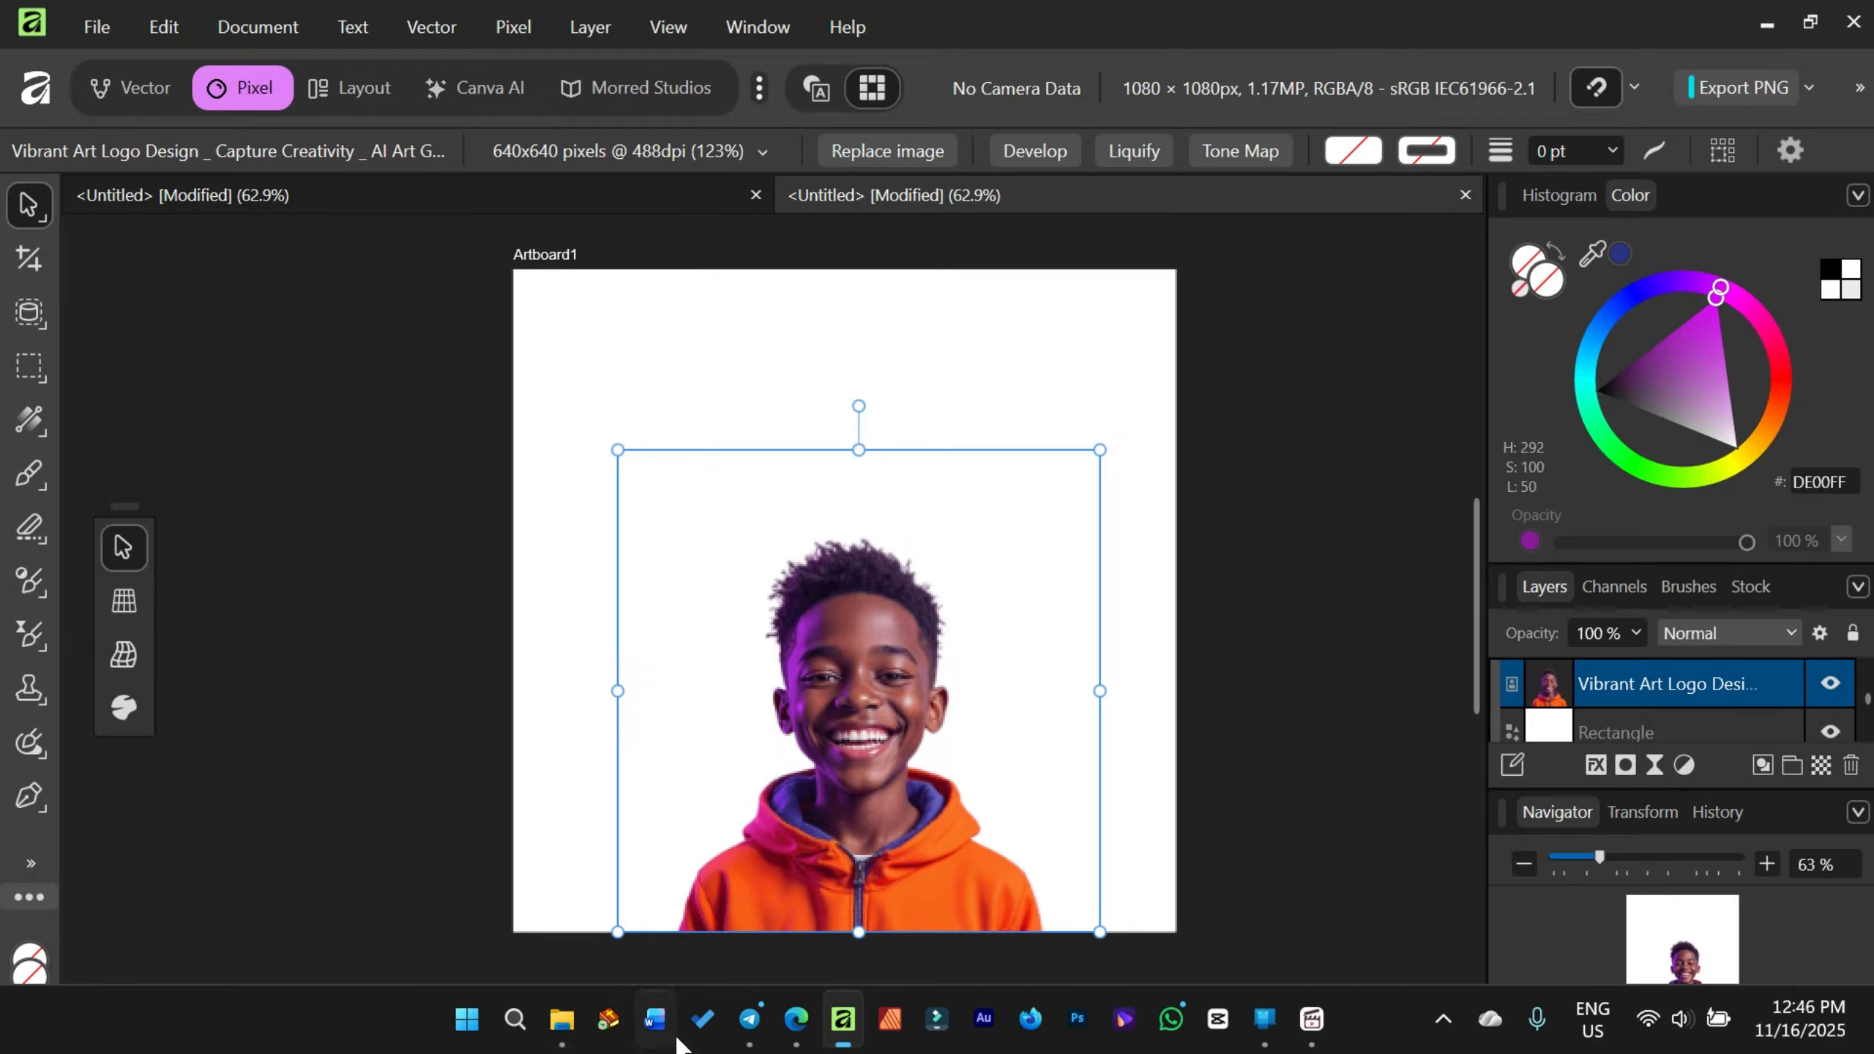
left_click(563, 1019)
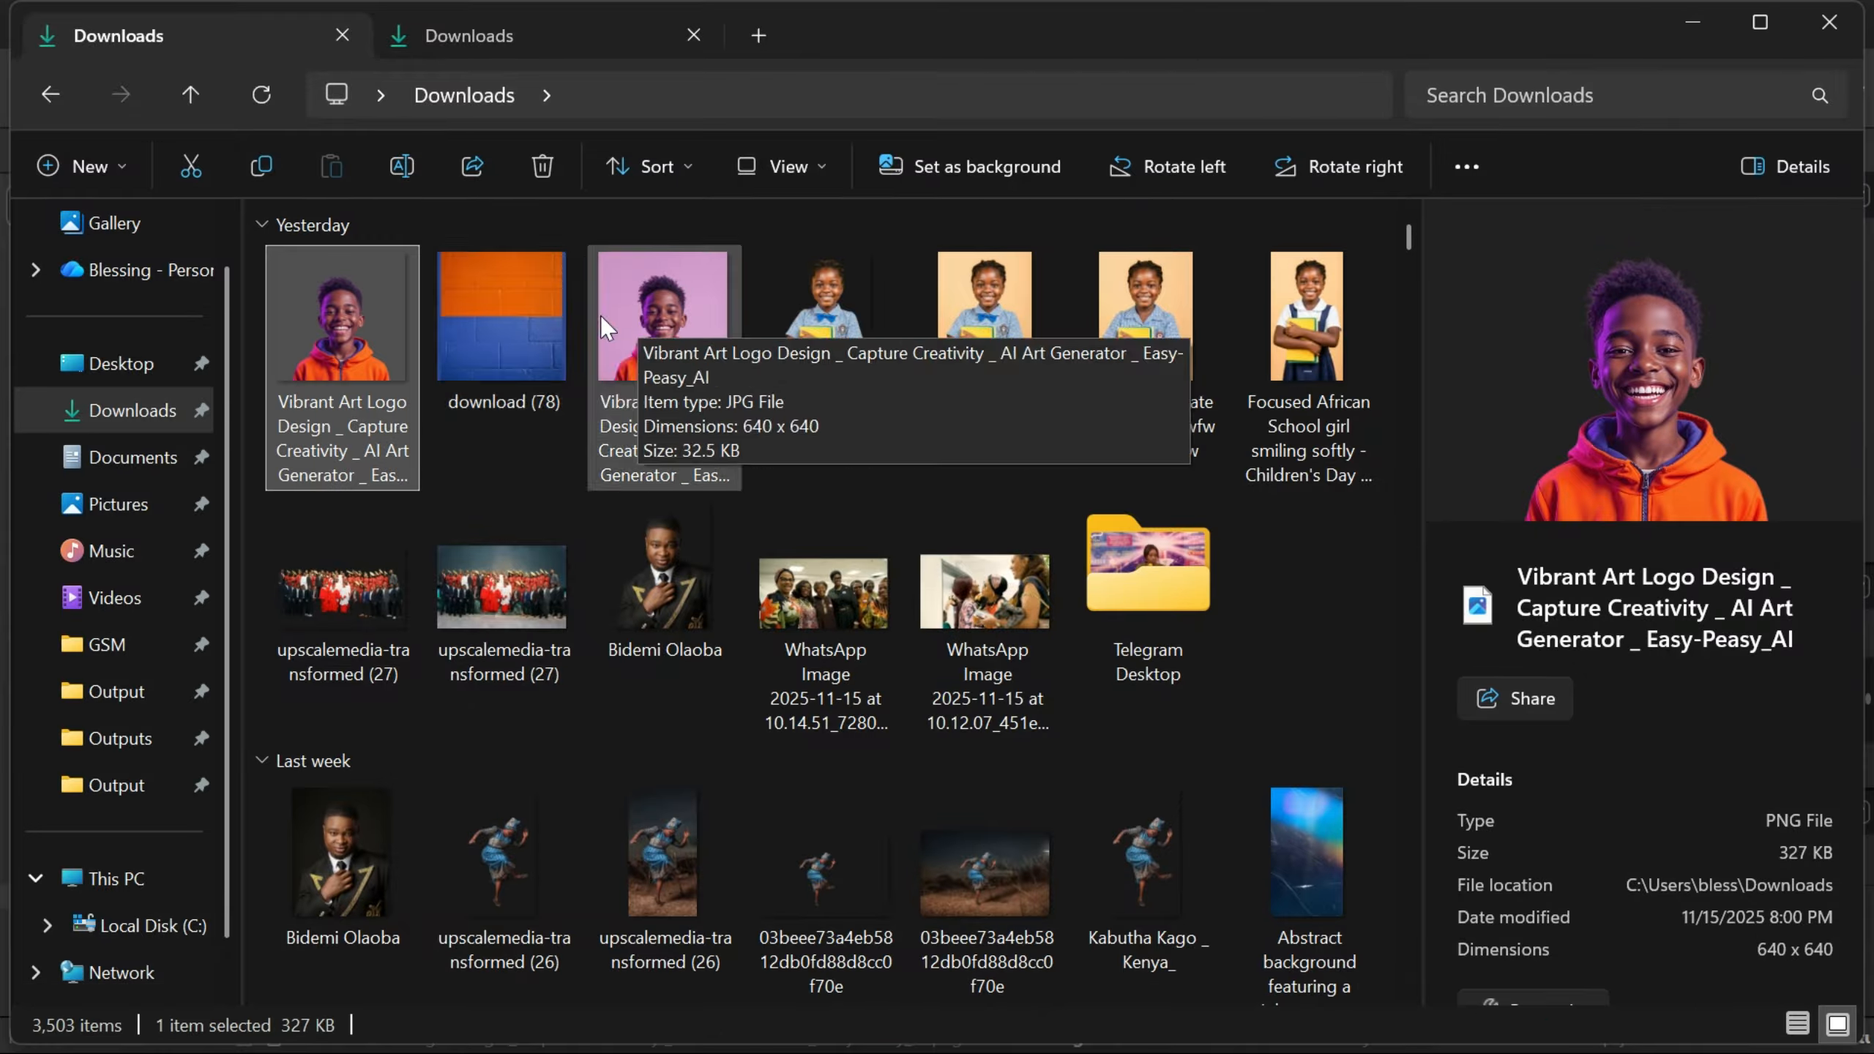
left_click(522, 317)
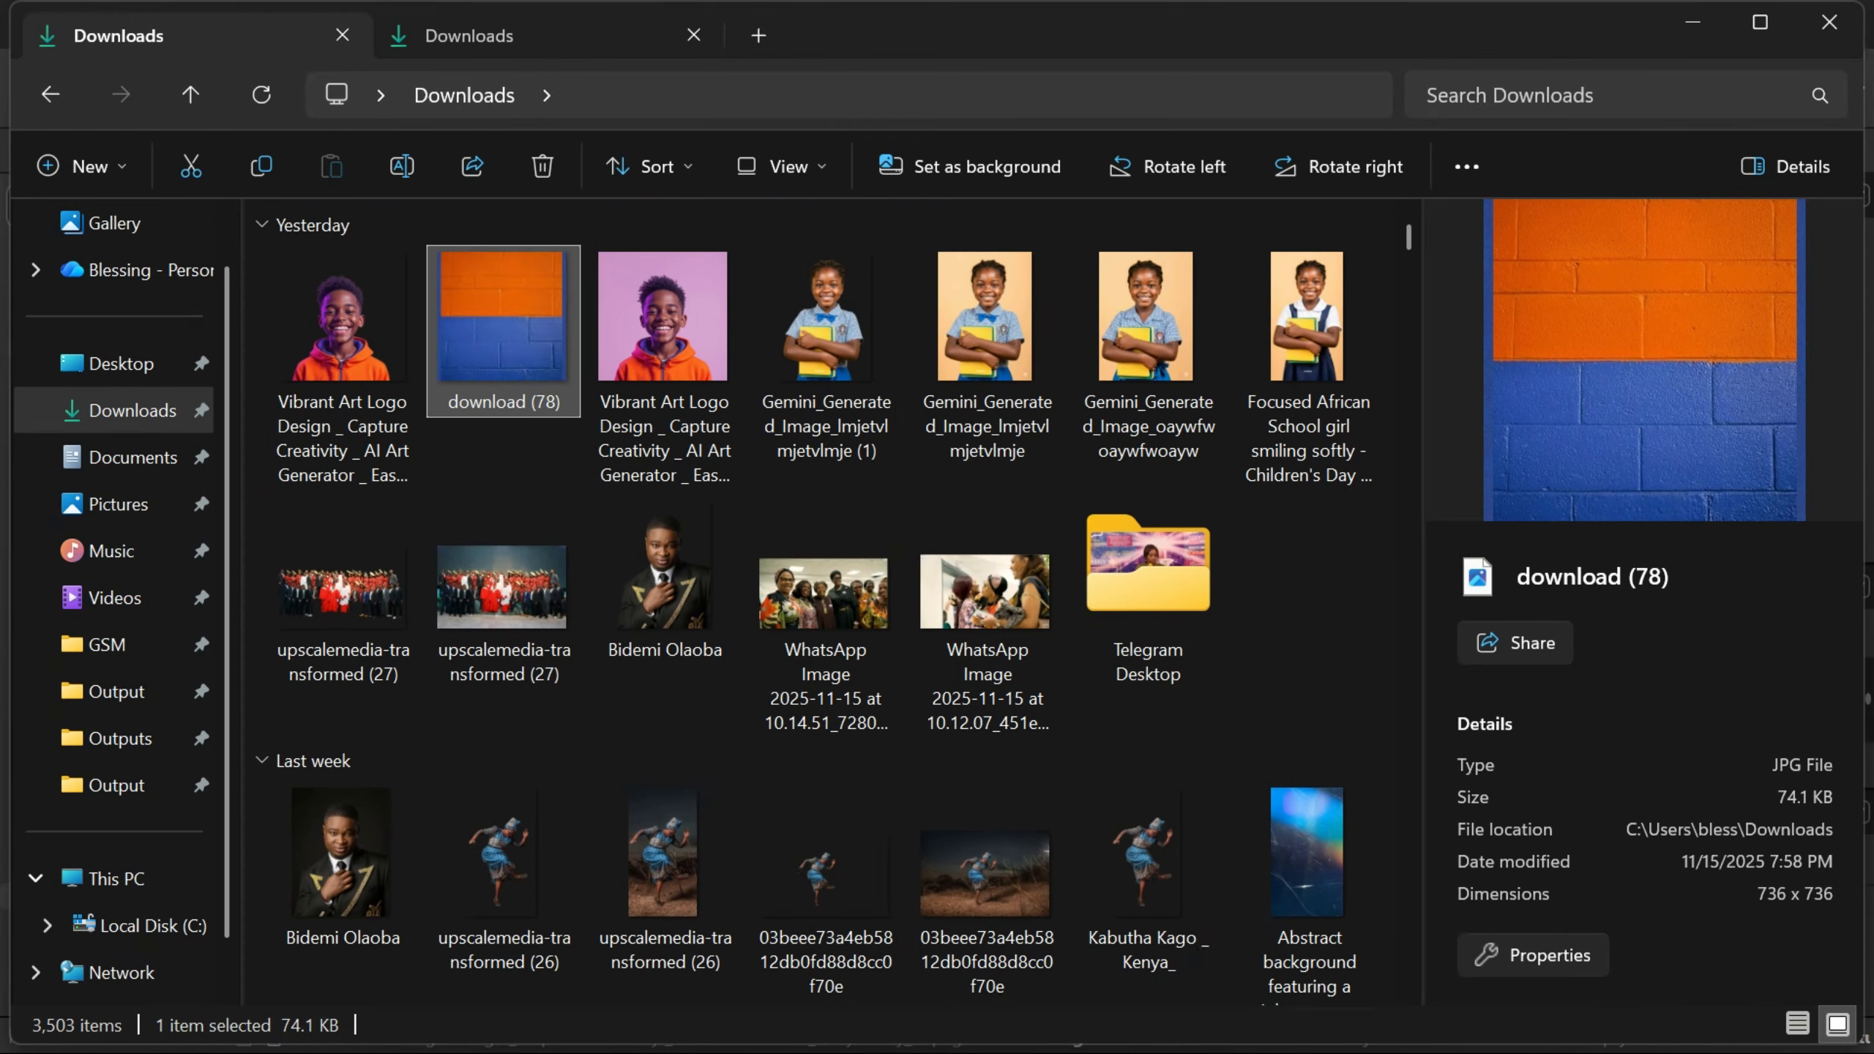
left_click_drag(521, 317, 885, 519)
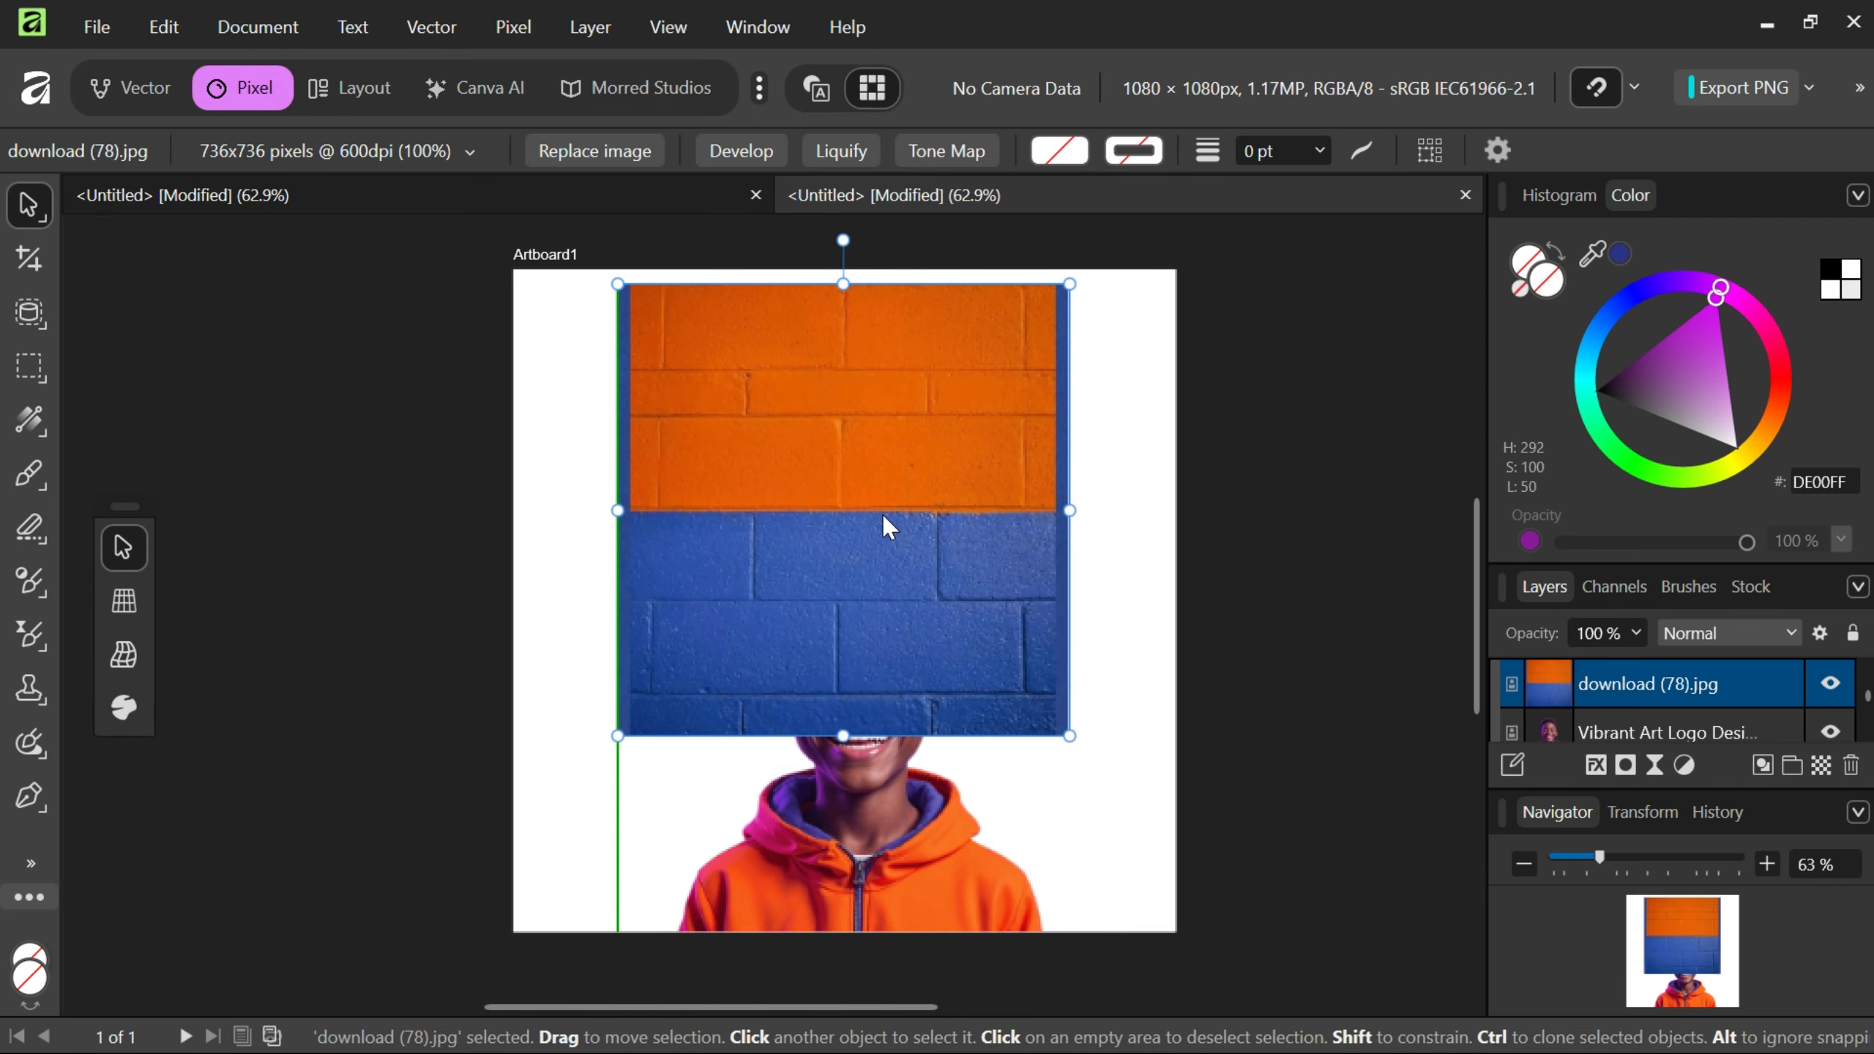
left_click(1305, 615)
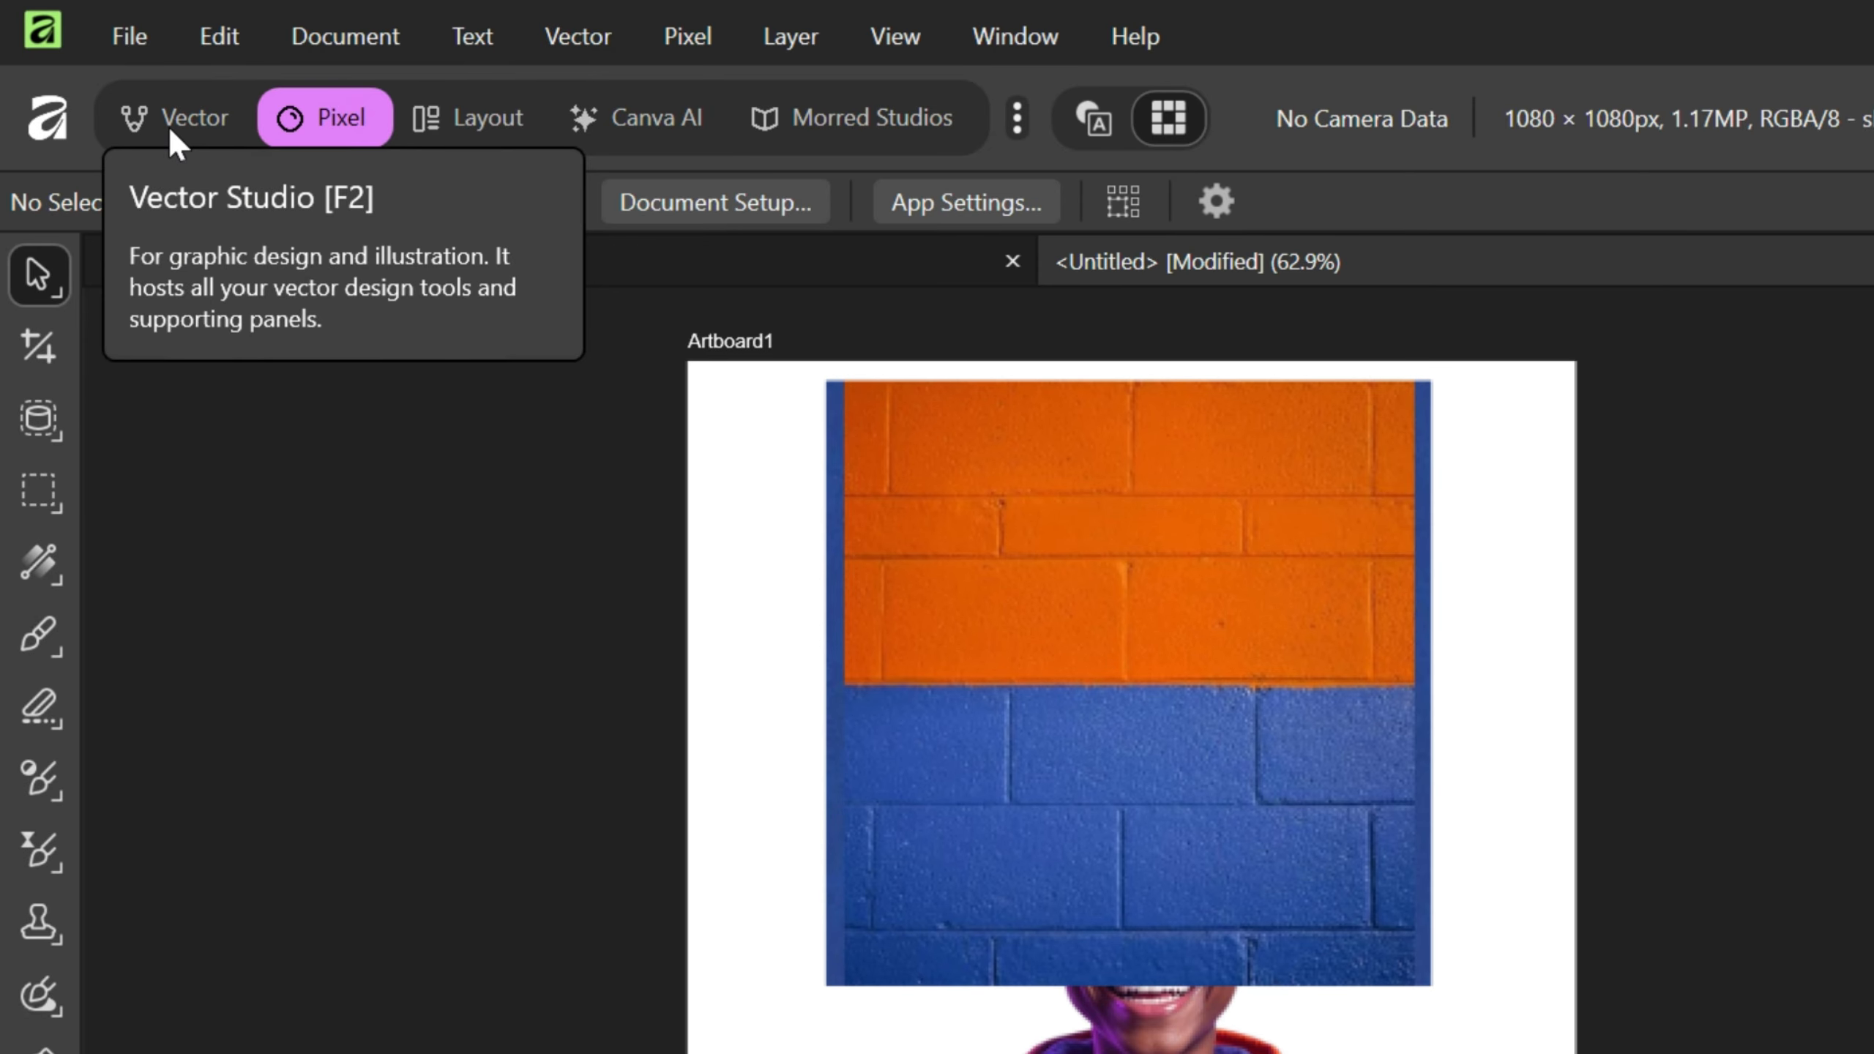
Look through the Vector, Pixel and Layout studios, switch to Morred Studios and view the list of available studios.
left_click(171, 134)
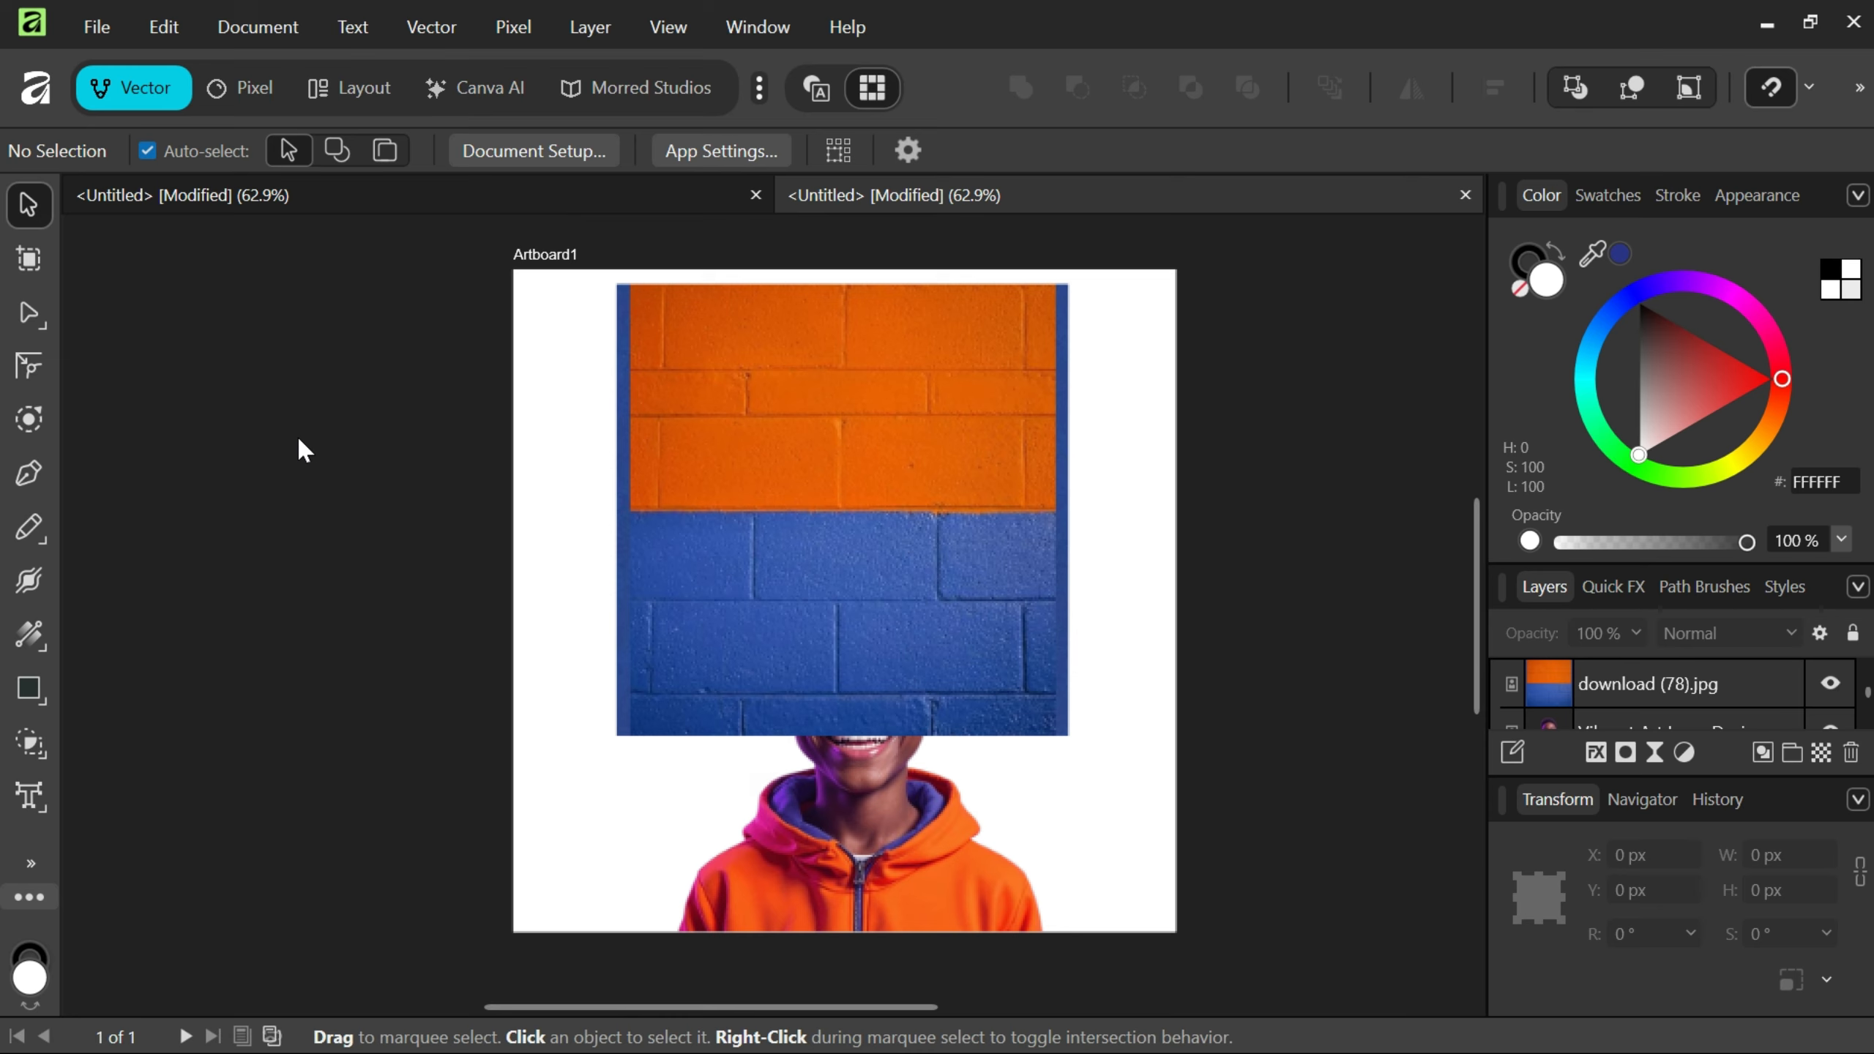
left_click(257, 103)
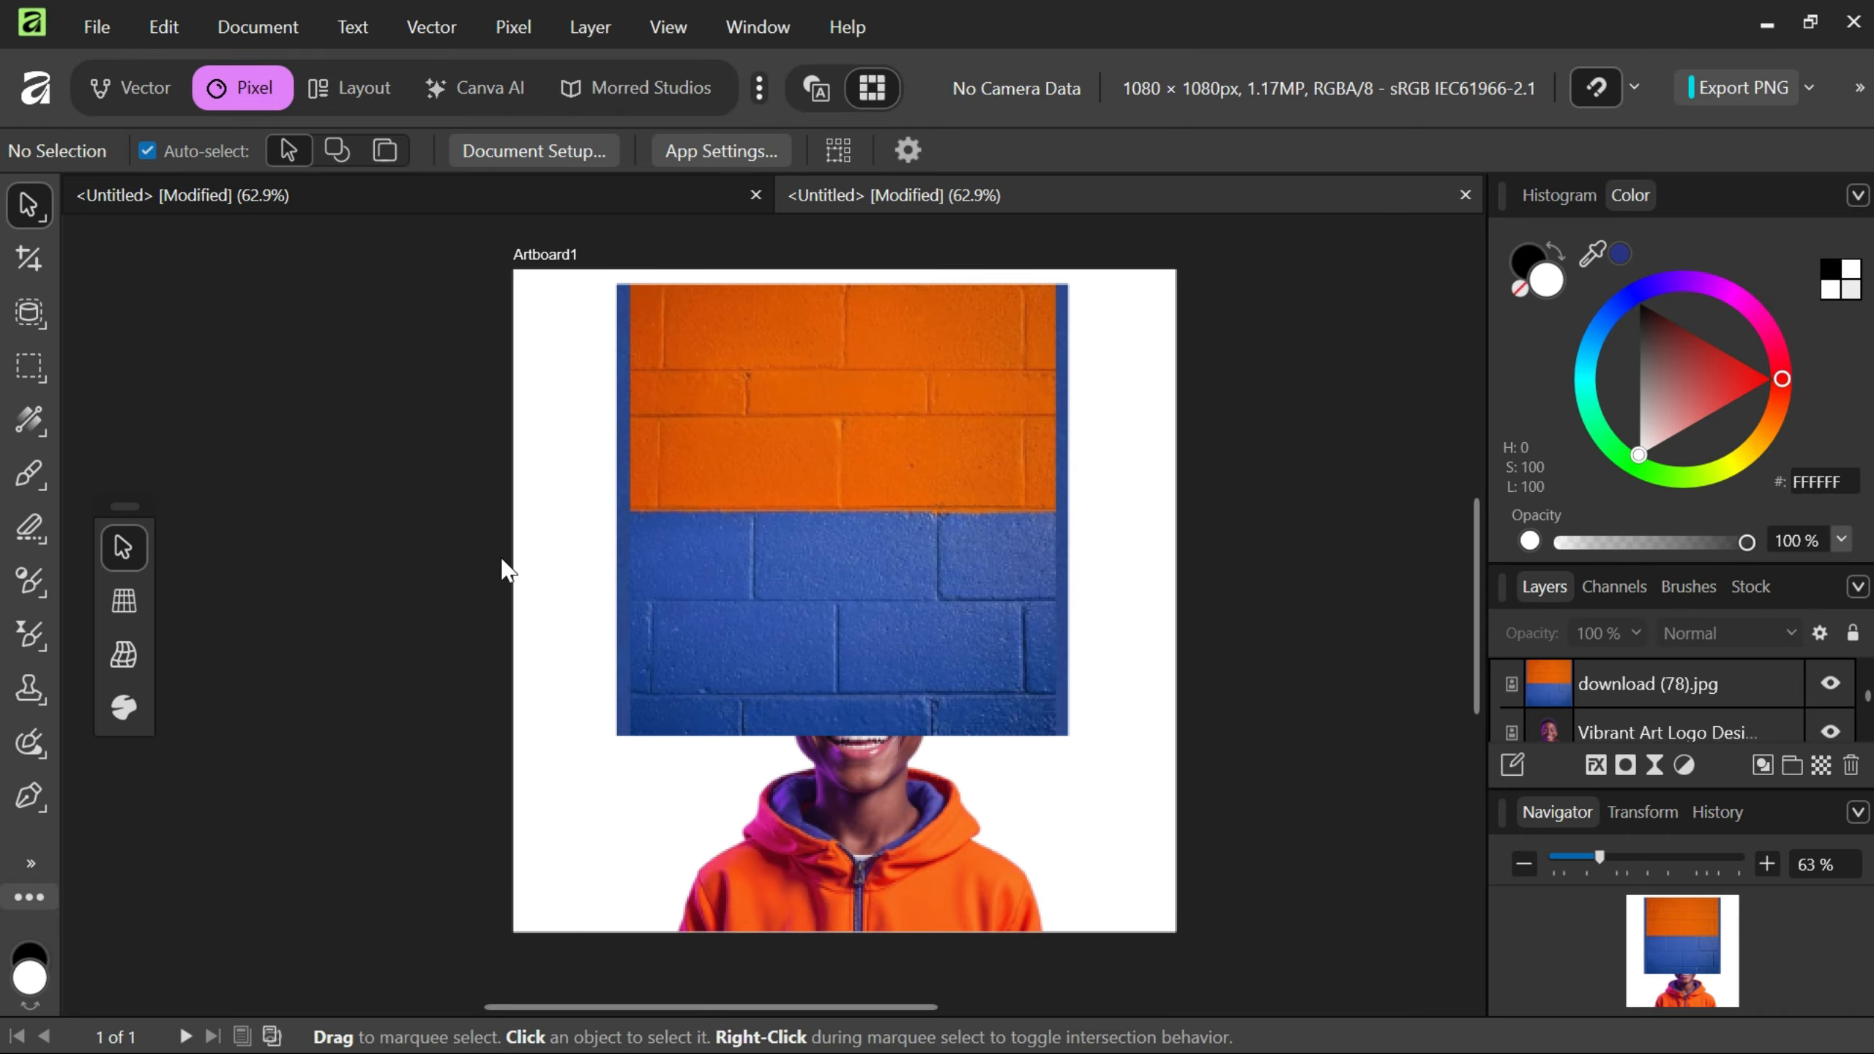
left_click(365, 86)
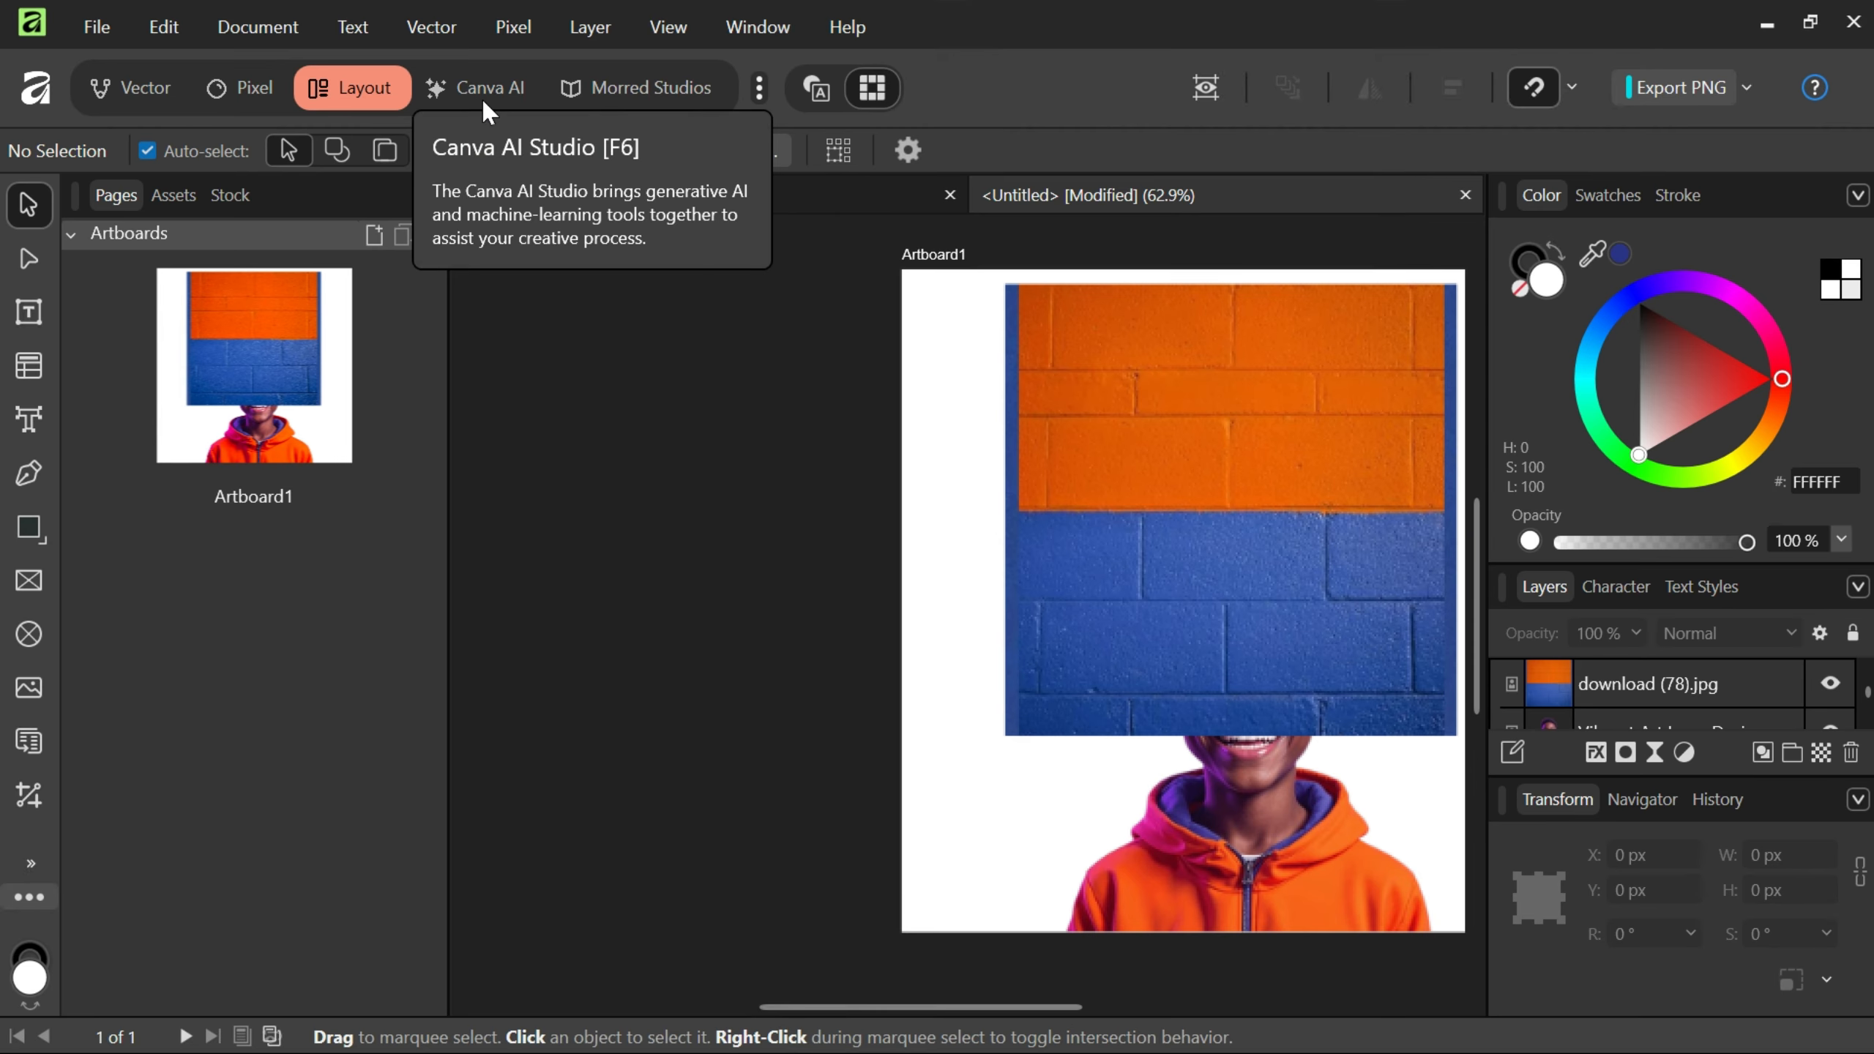
left_click(649, 91)
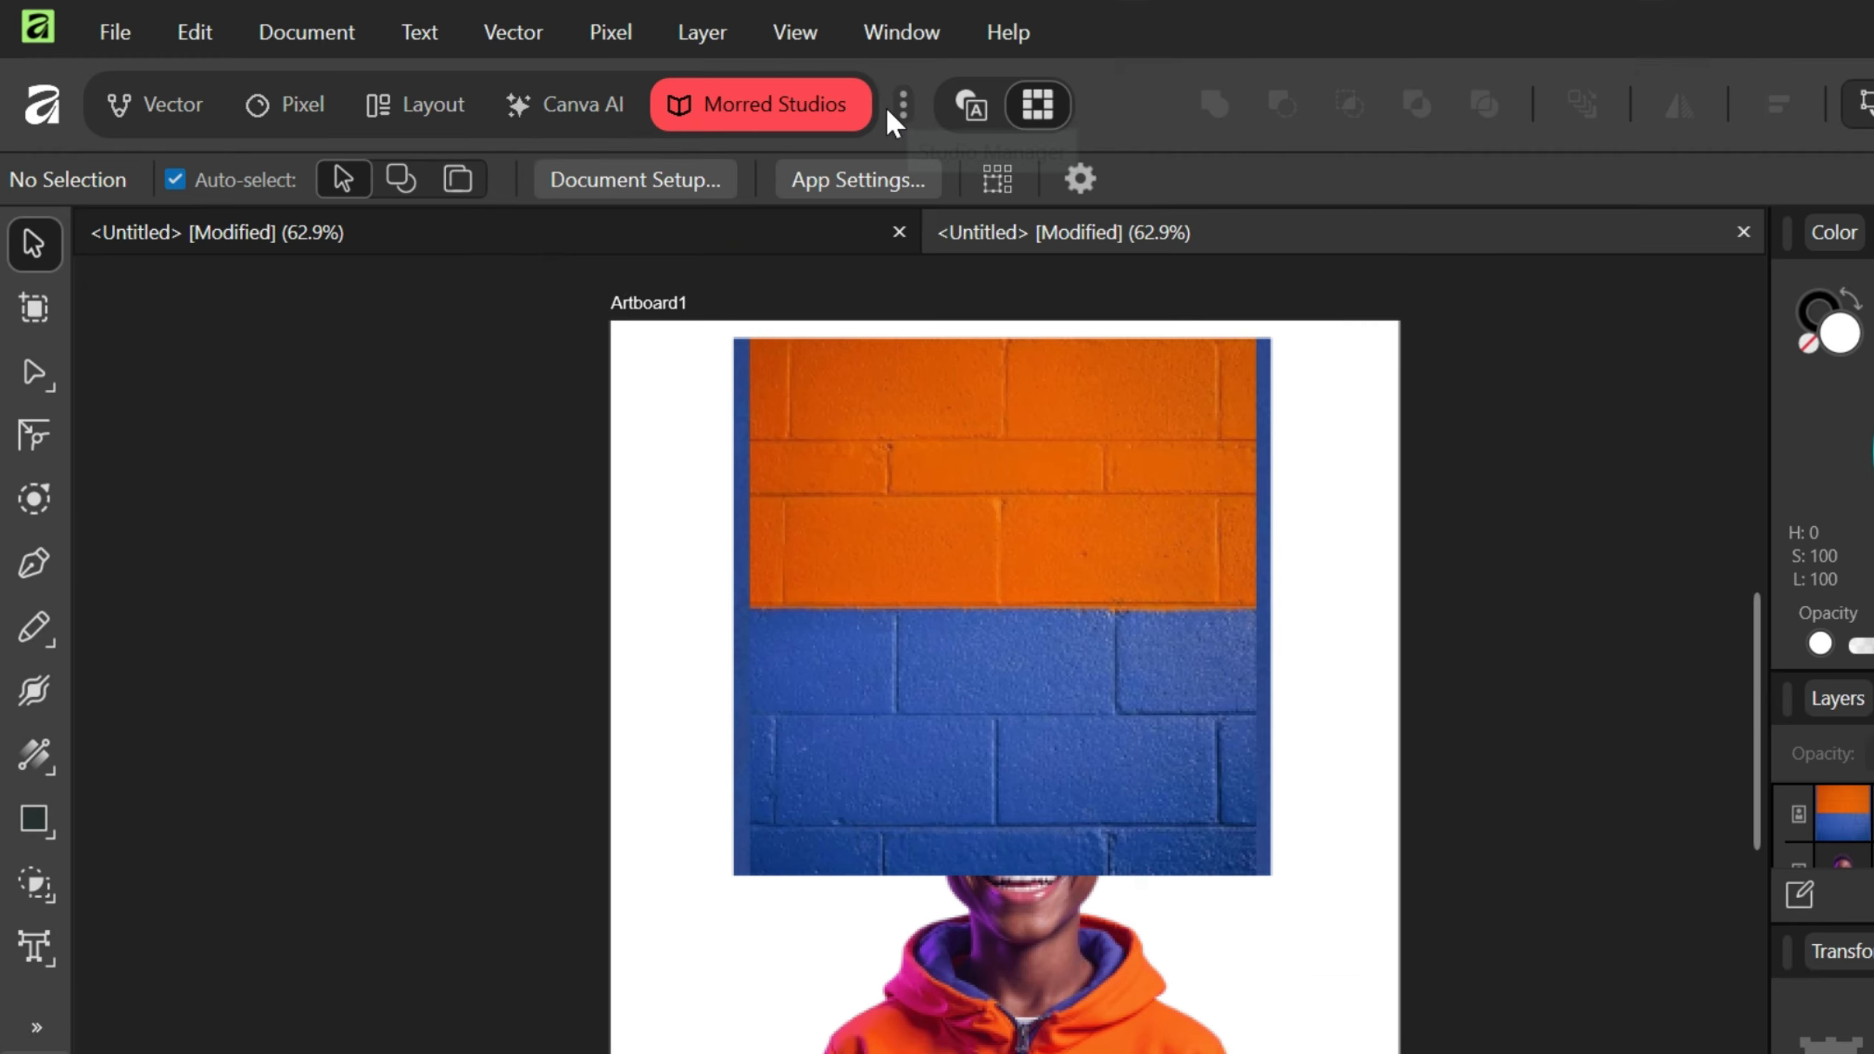
left_click(891, 110)
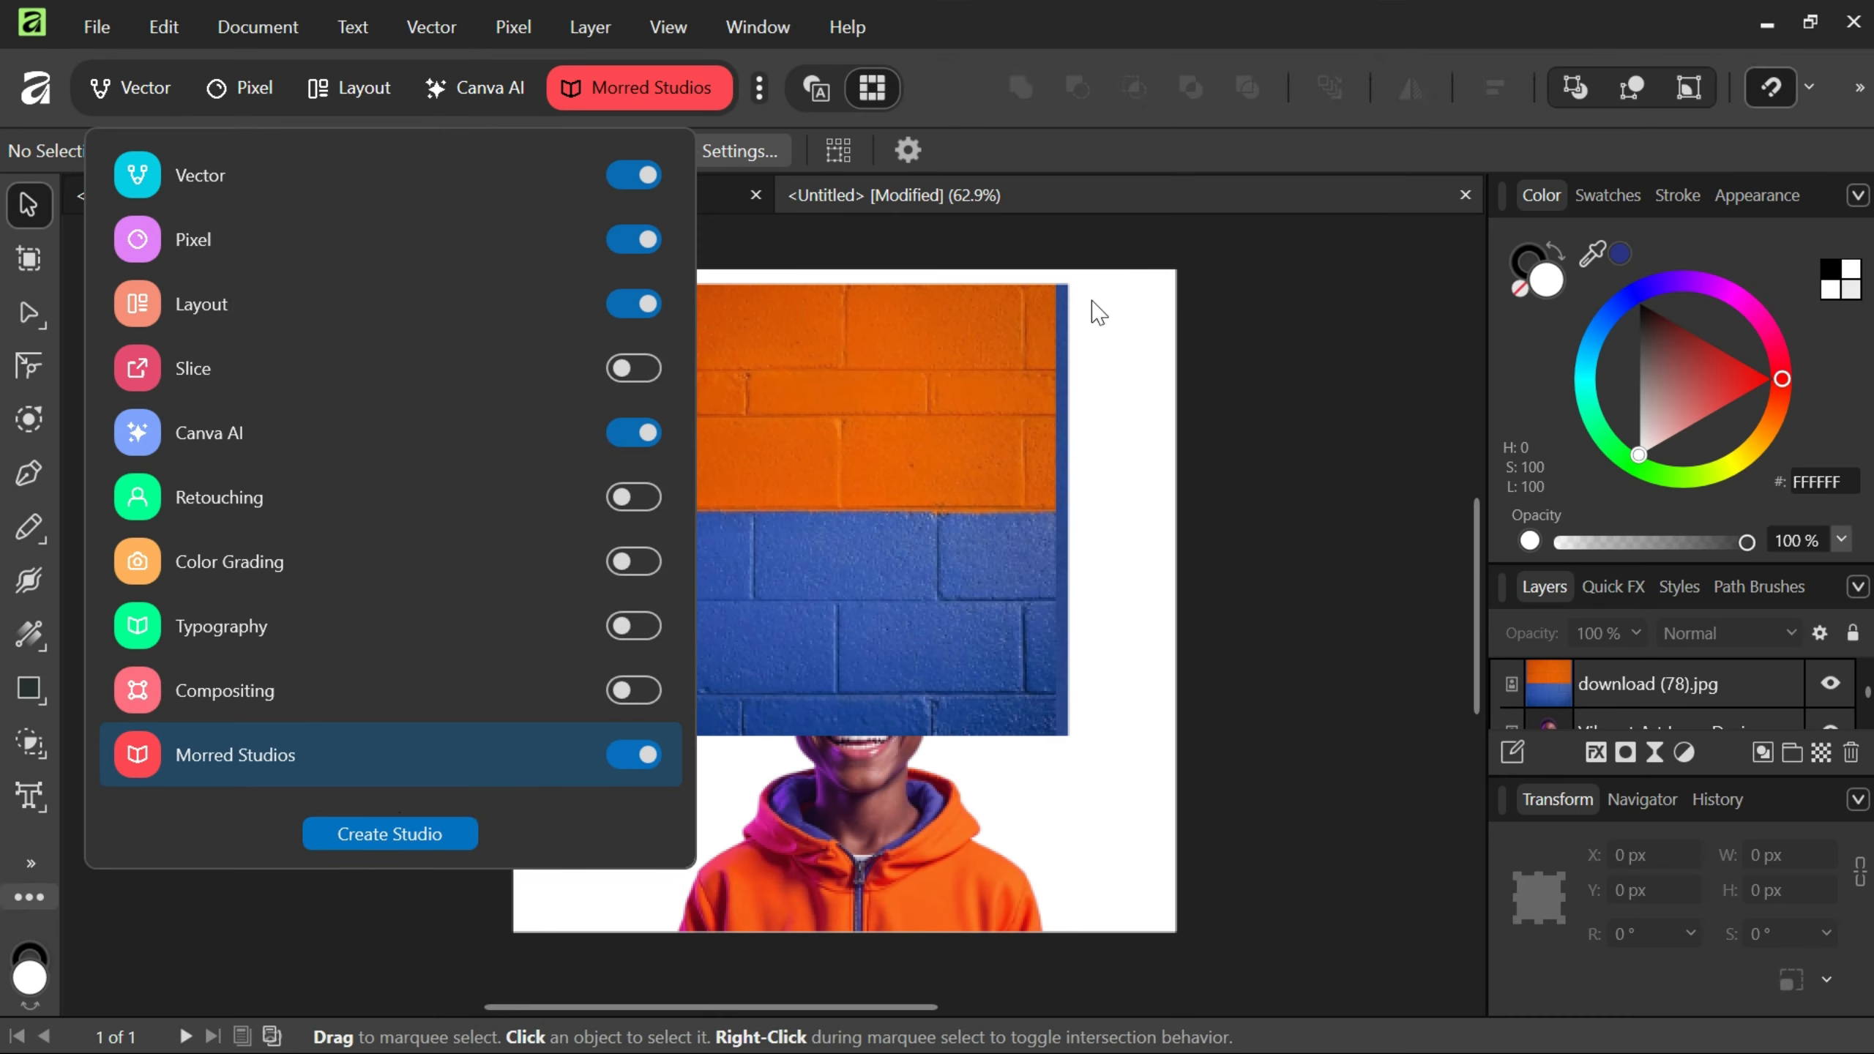
left_click(1411, 457)
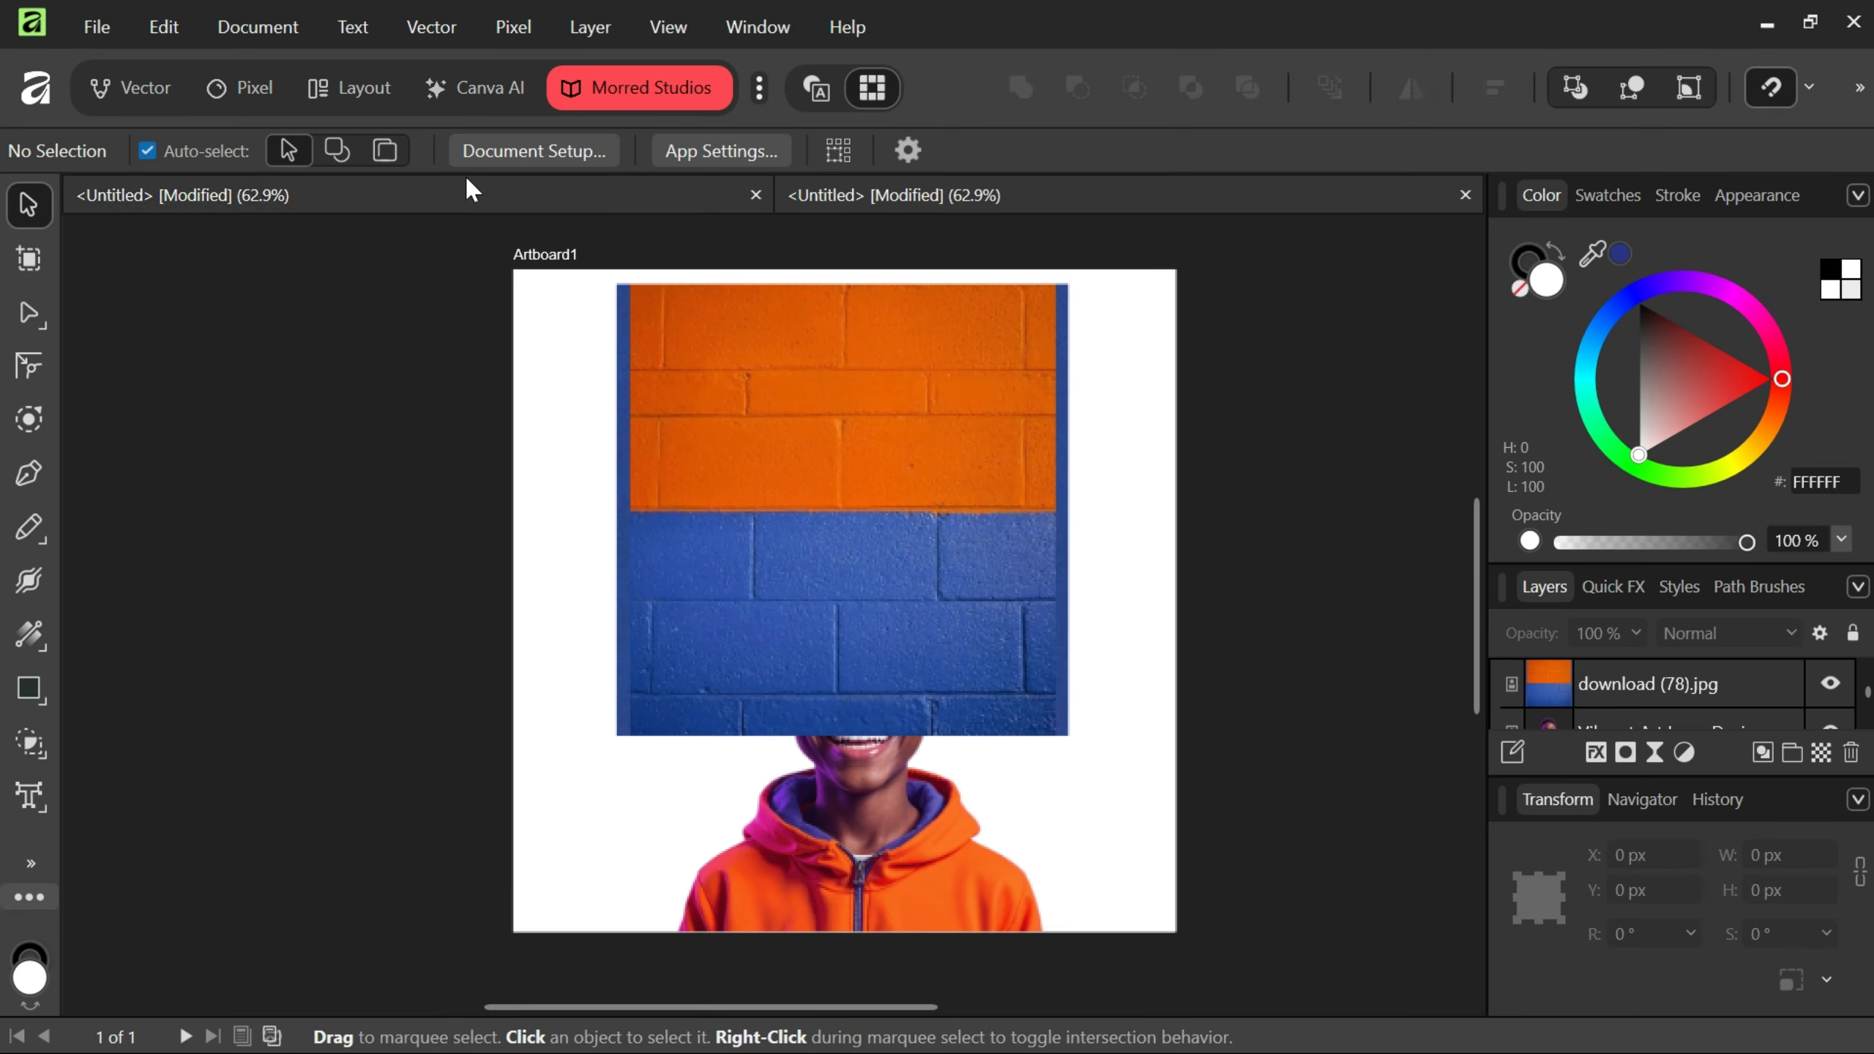
Send the brick wall image to the back of the stacking order.
left_click(913, 470)
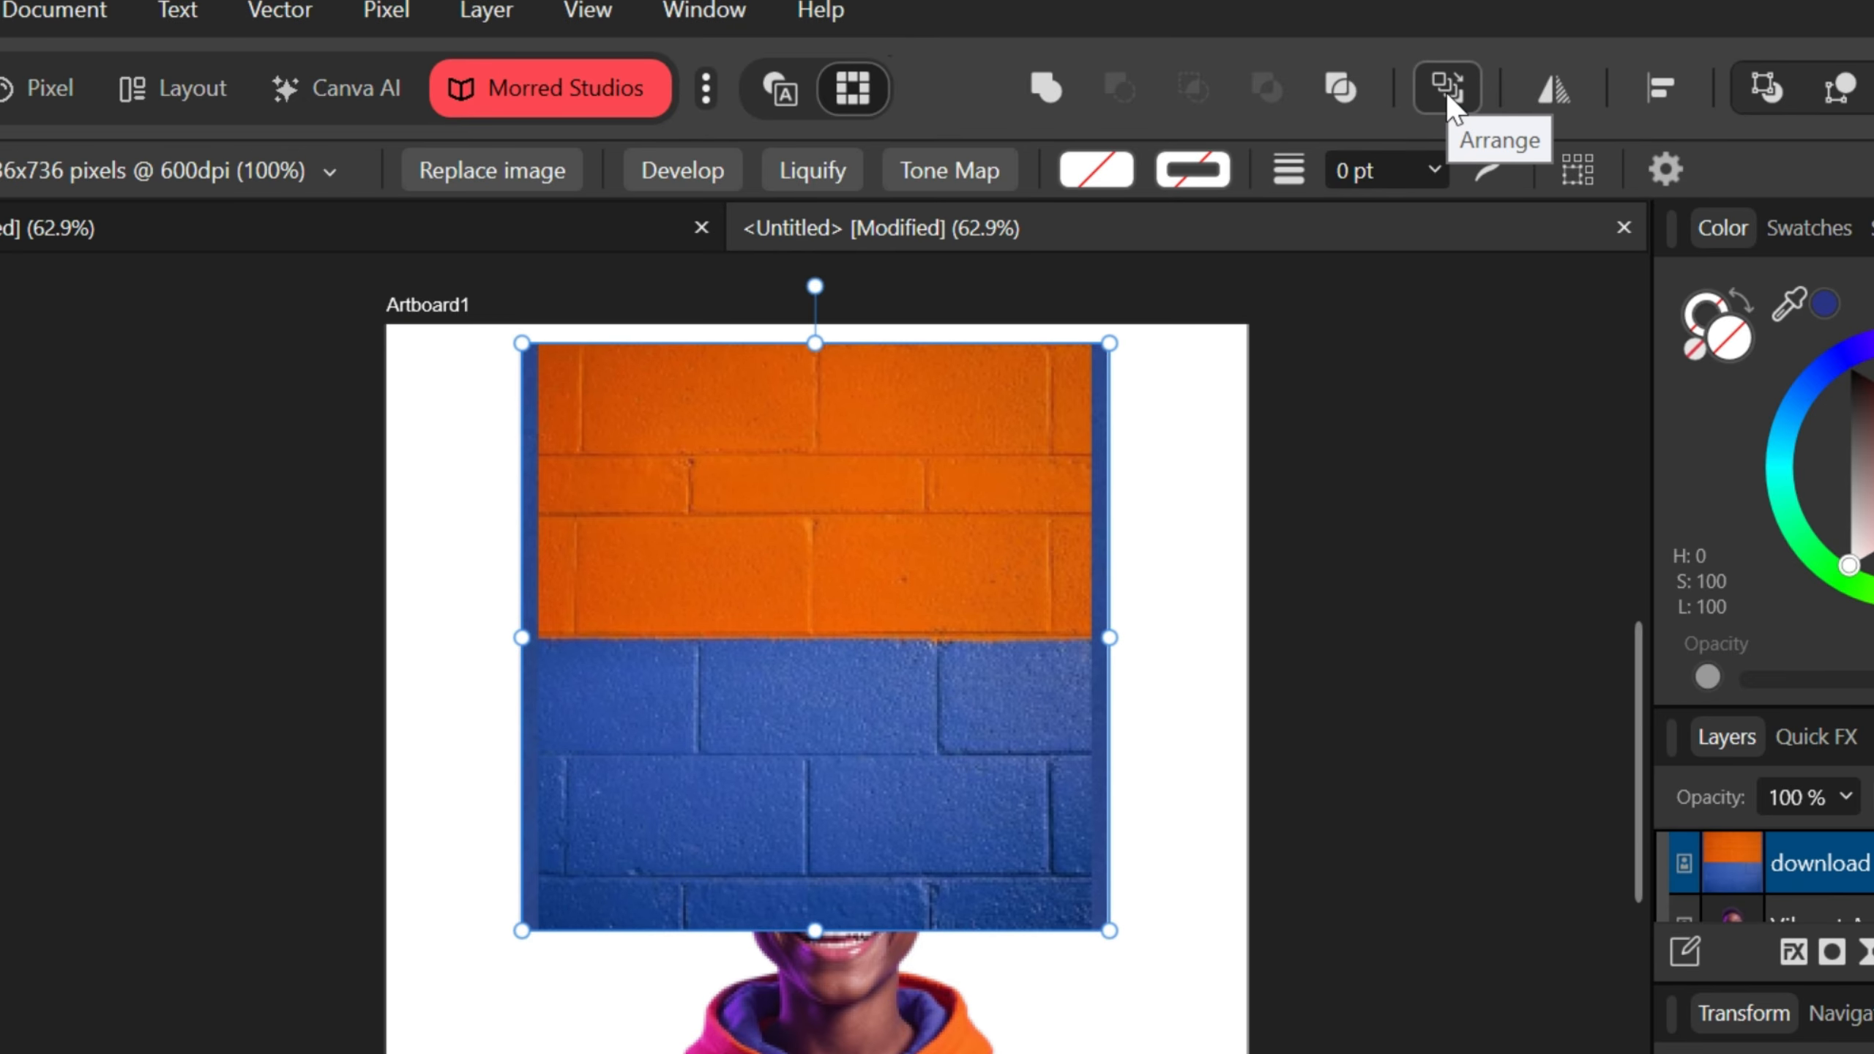
left_click(1447, 91)
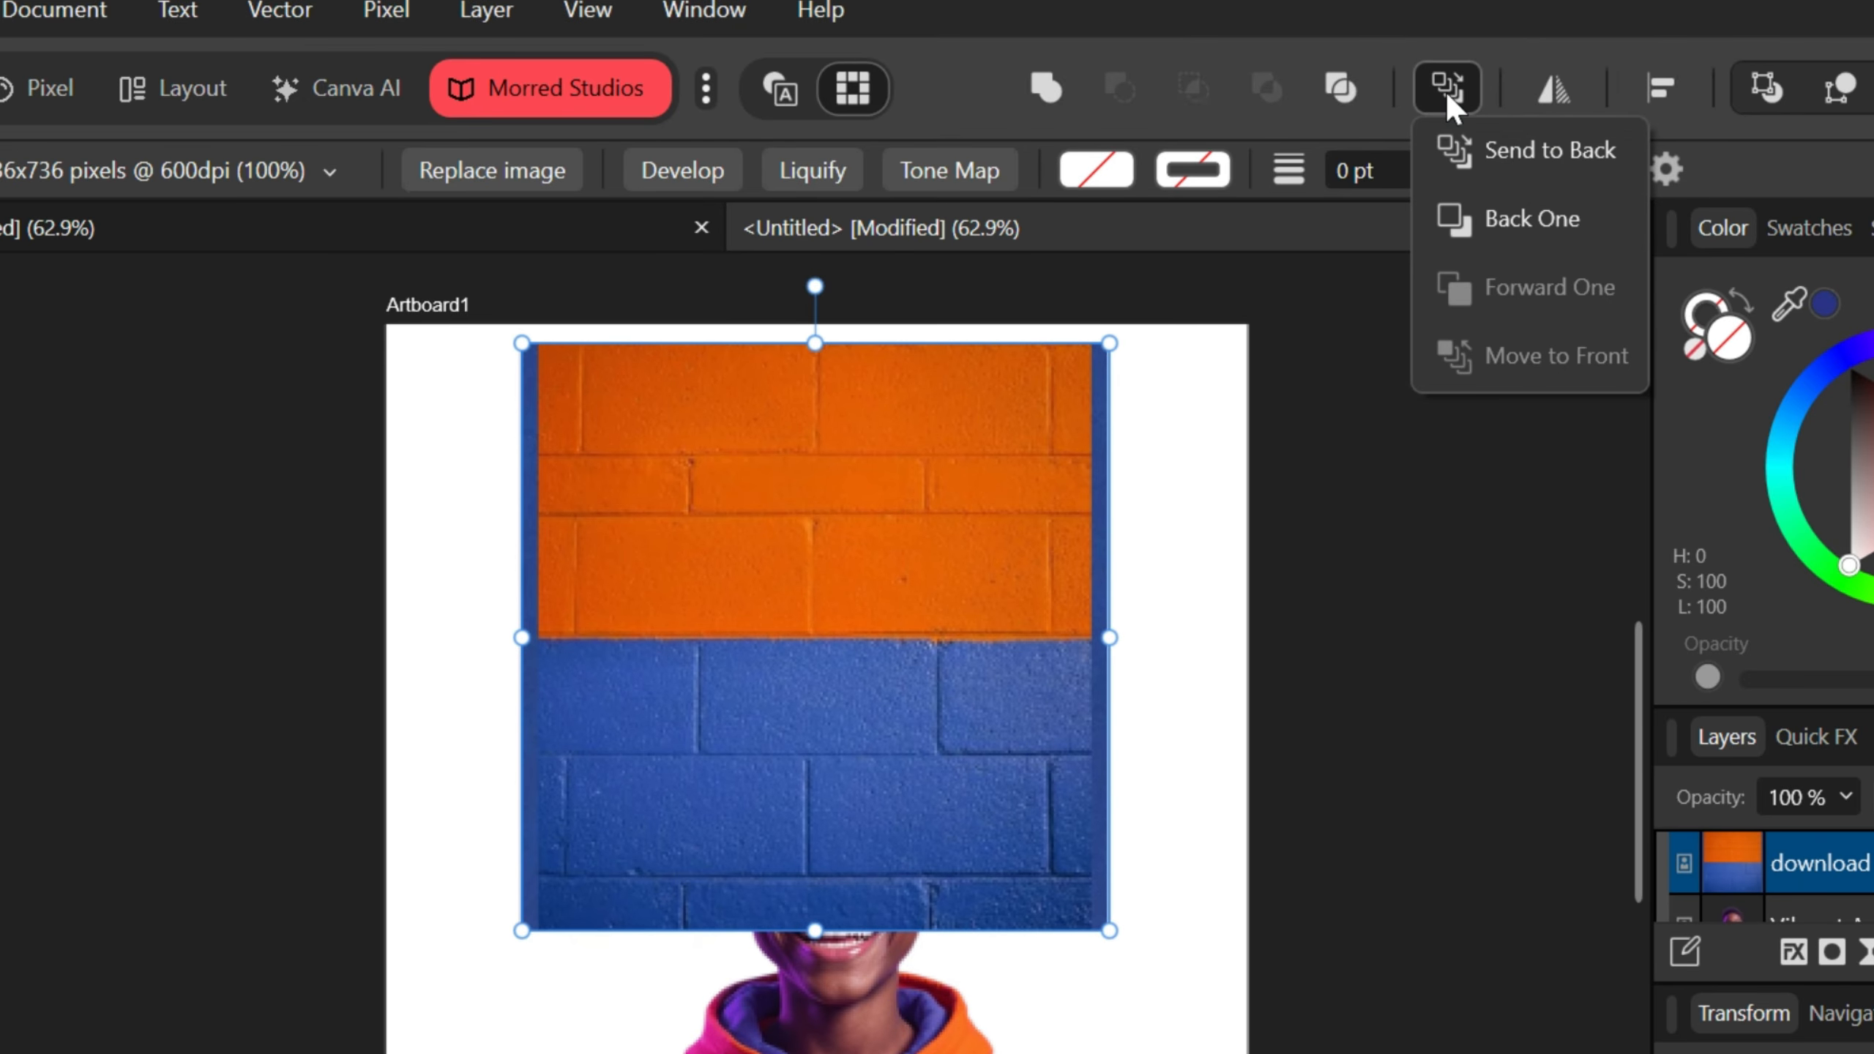
left_click(1521, 149)
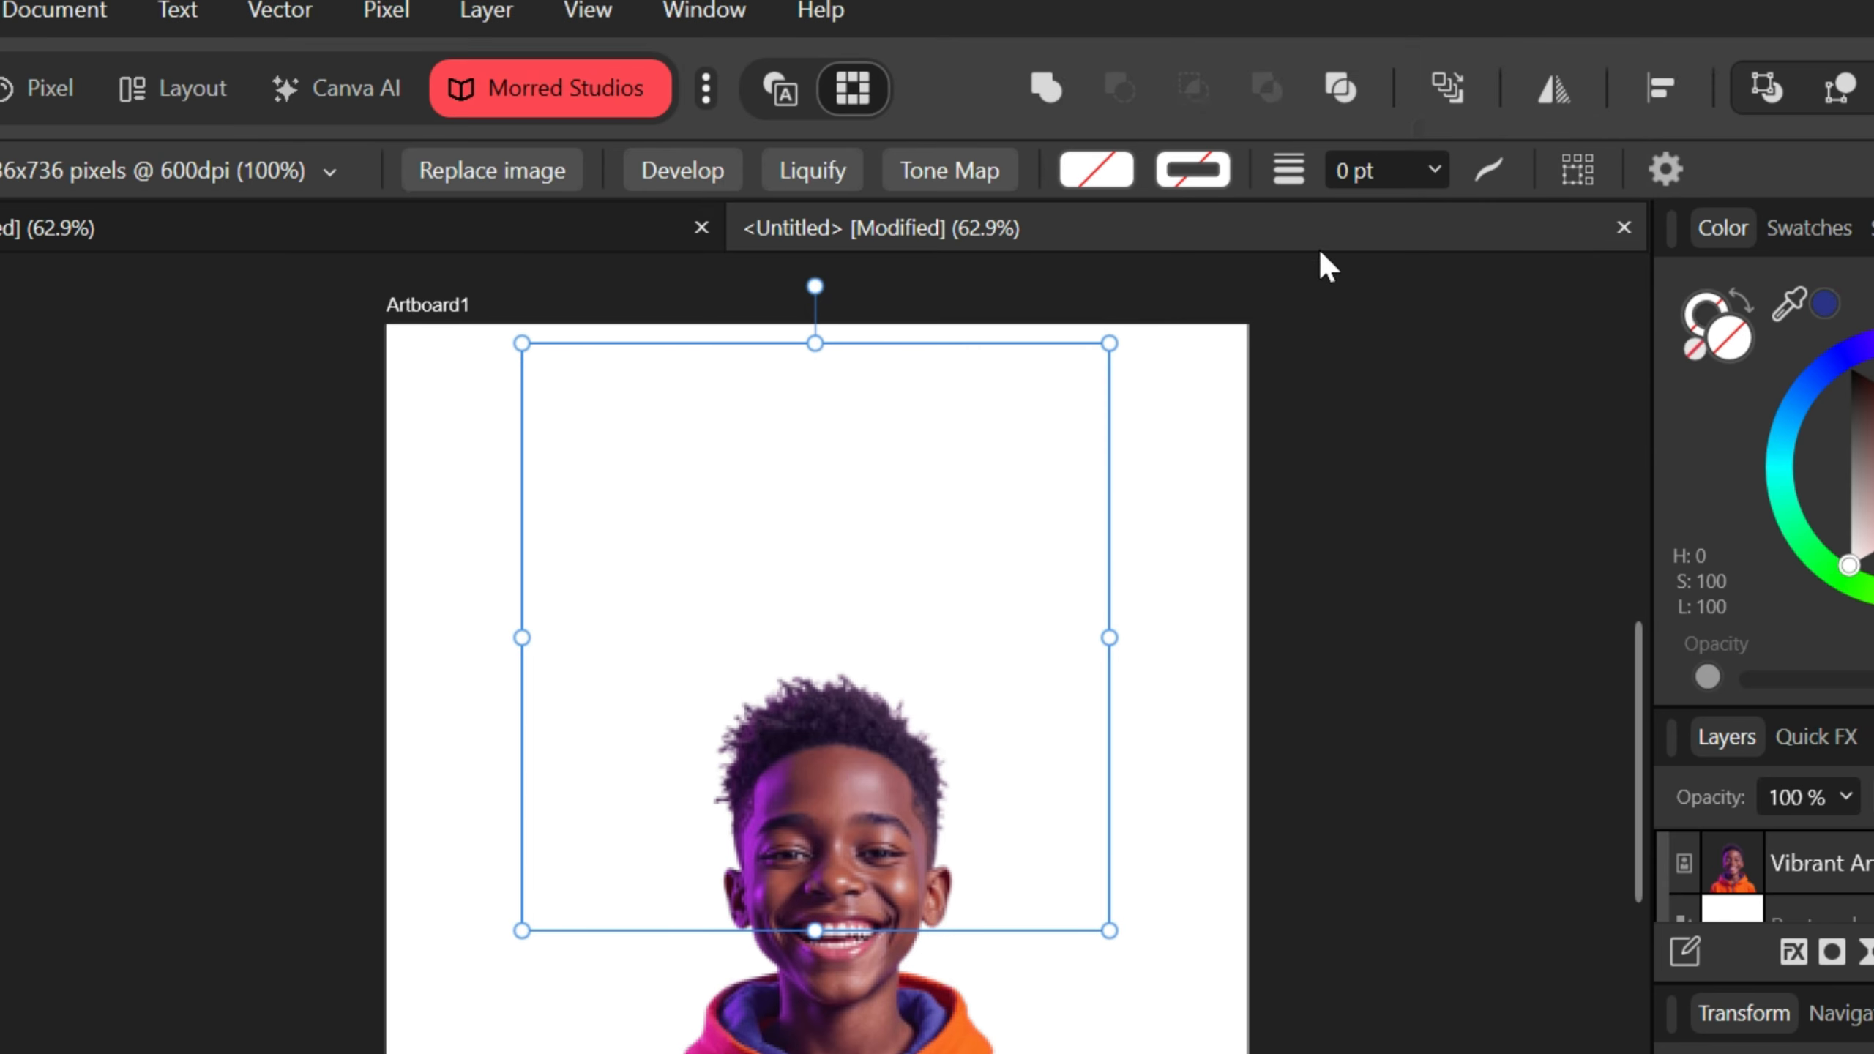
Delete the white rectangle hiding the brick wall and enlarge the wall image to about 1141 × 1141 px, covering the whole artboard.
left_click(1203, 425)
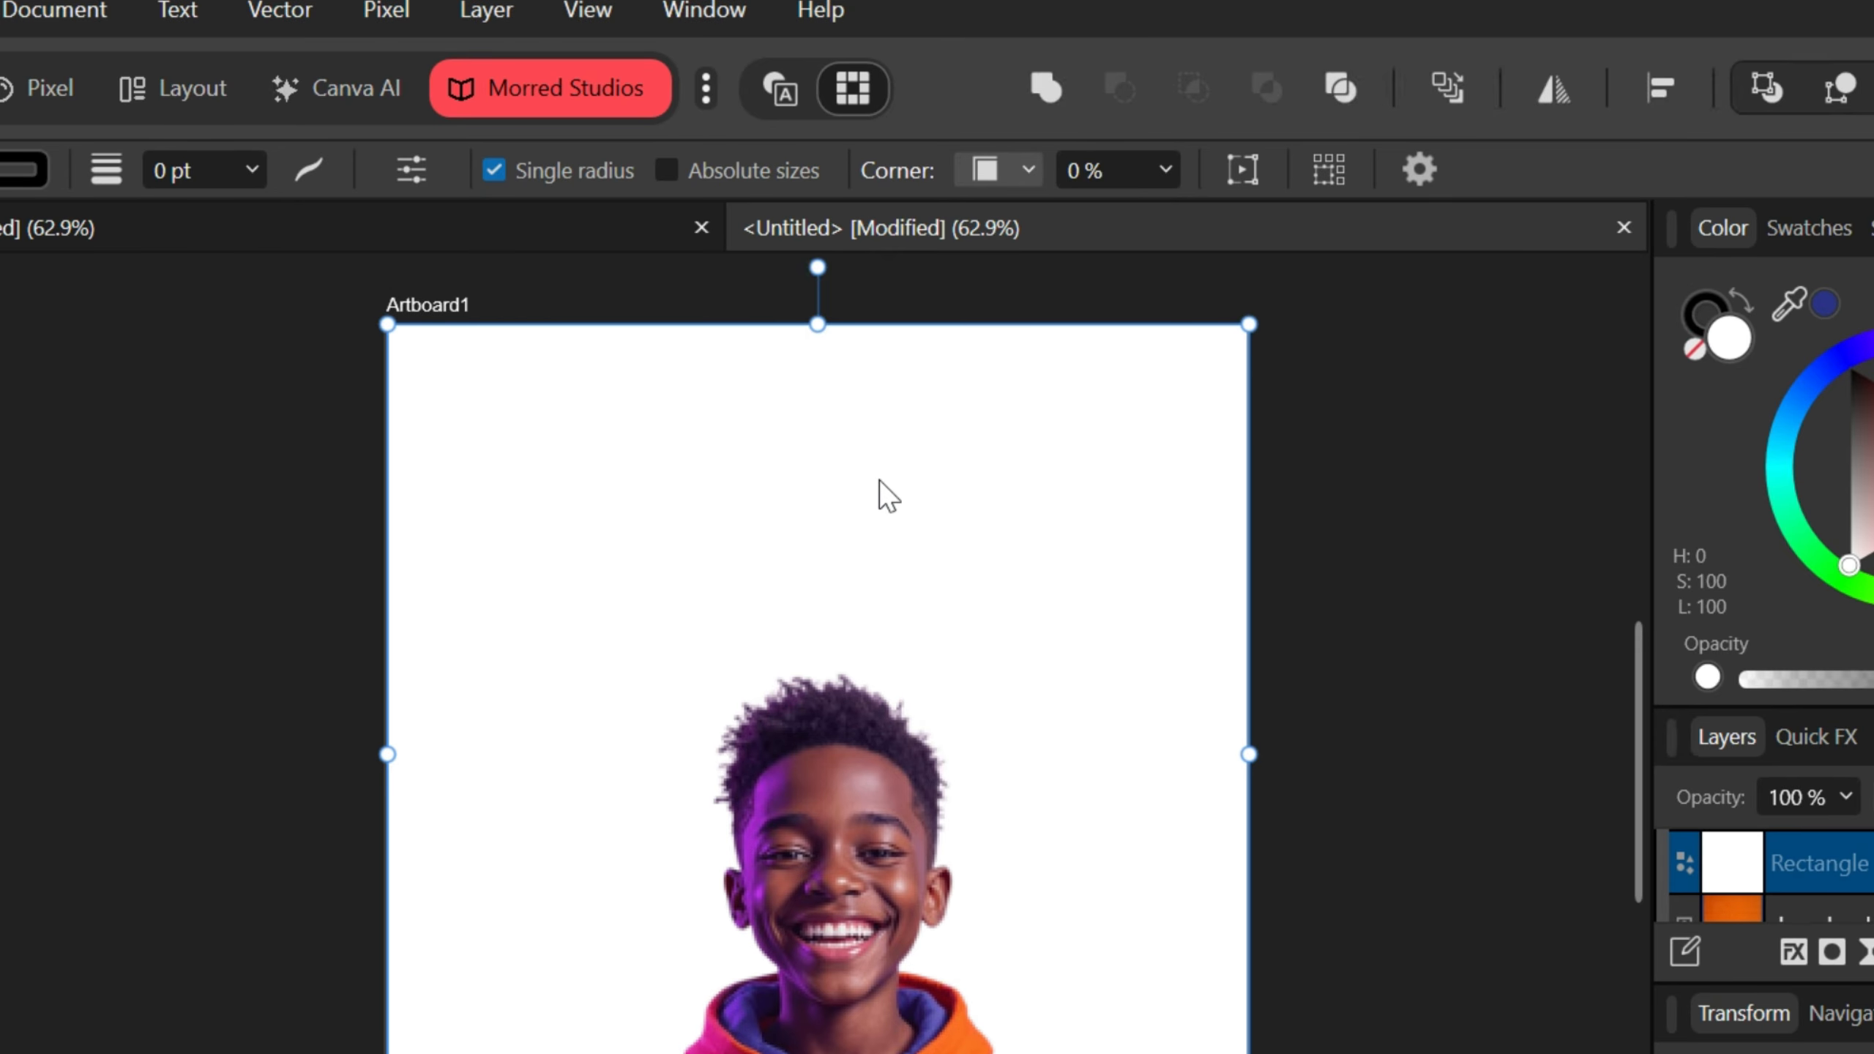
key("Delete")
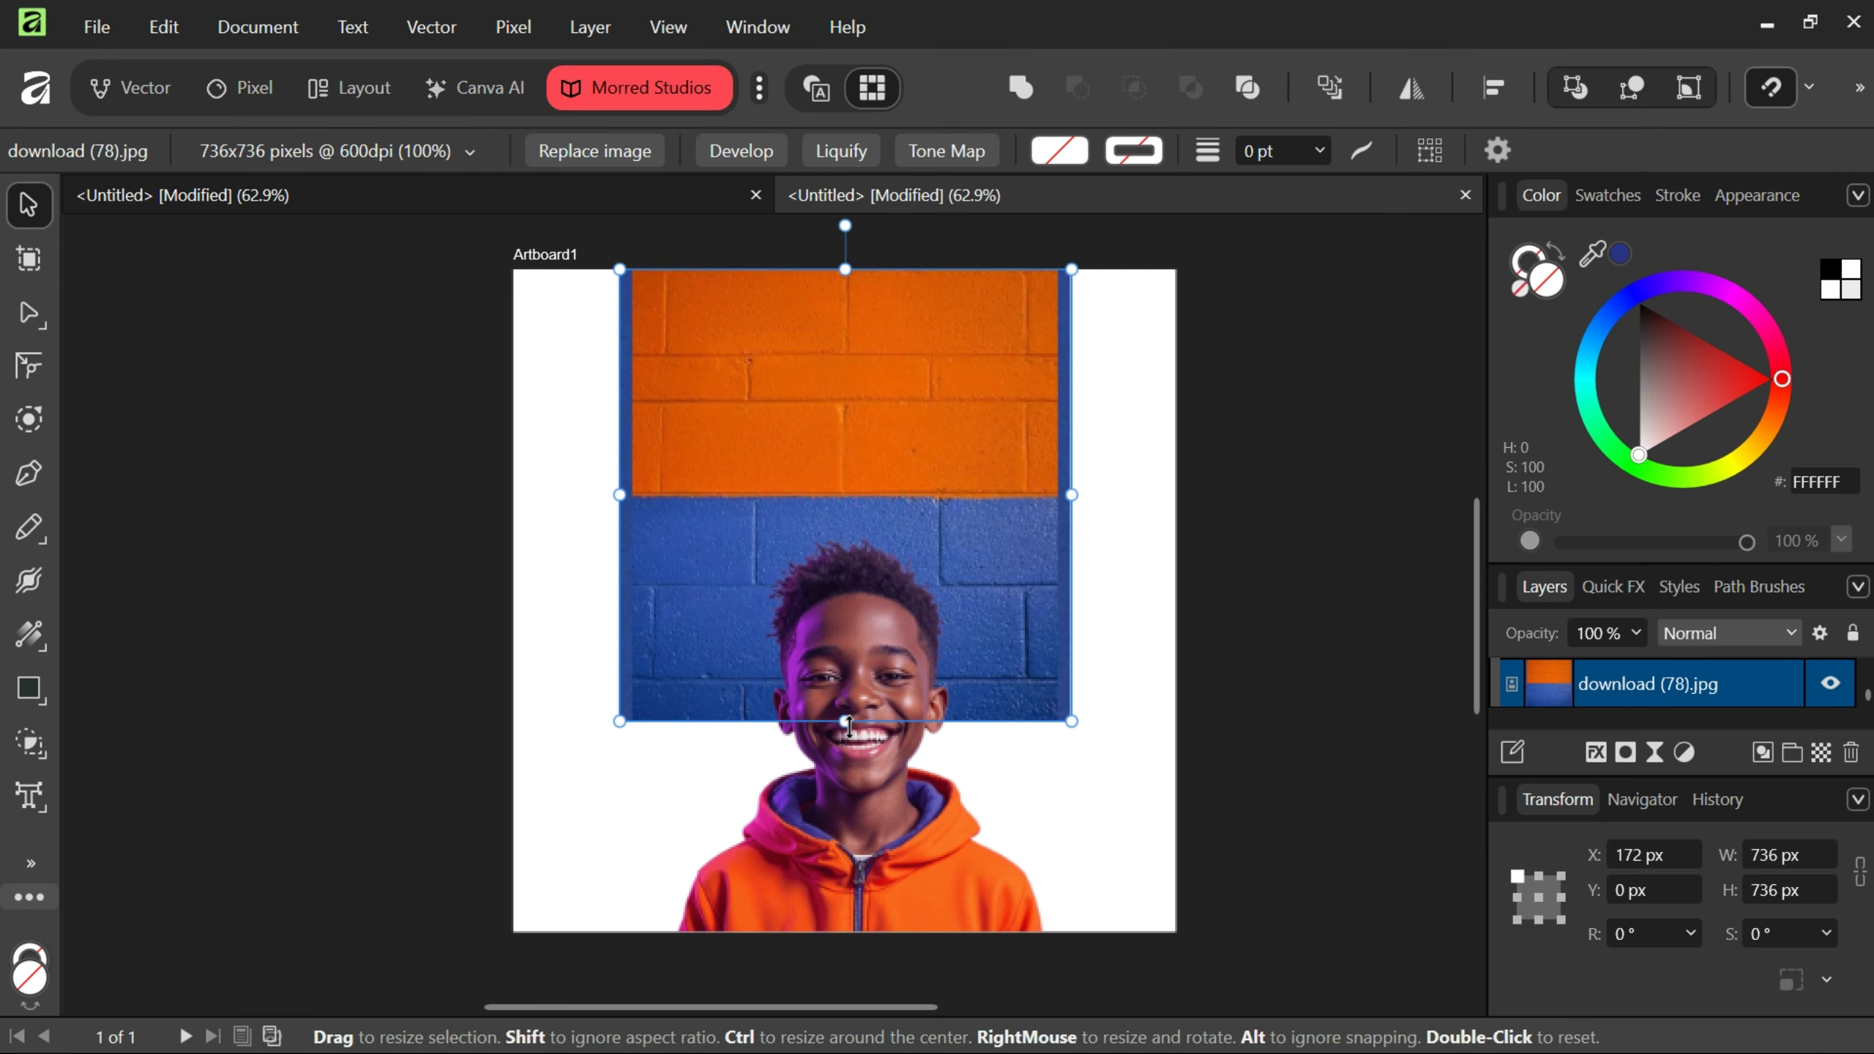
left_click_drag(849, 727, 849, 960)
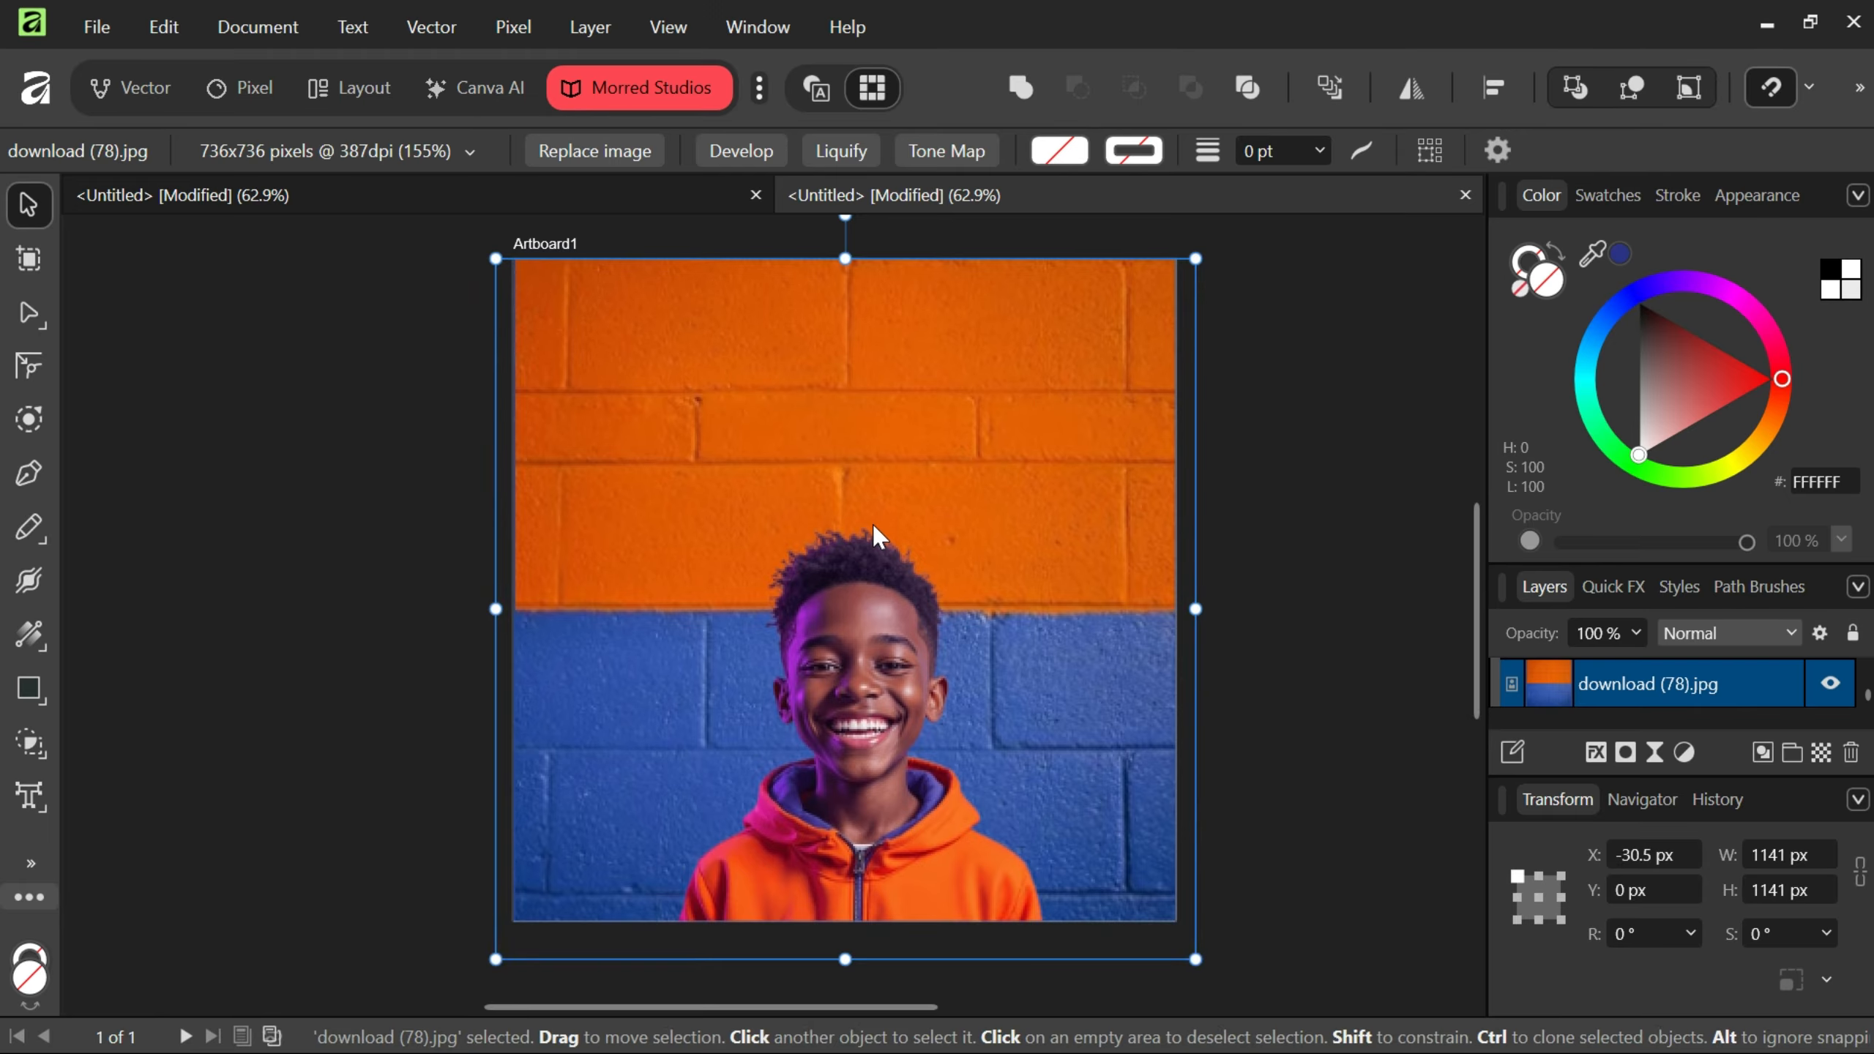
left_click(800, 105)
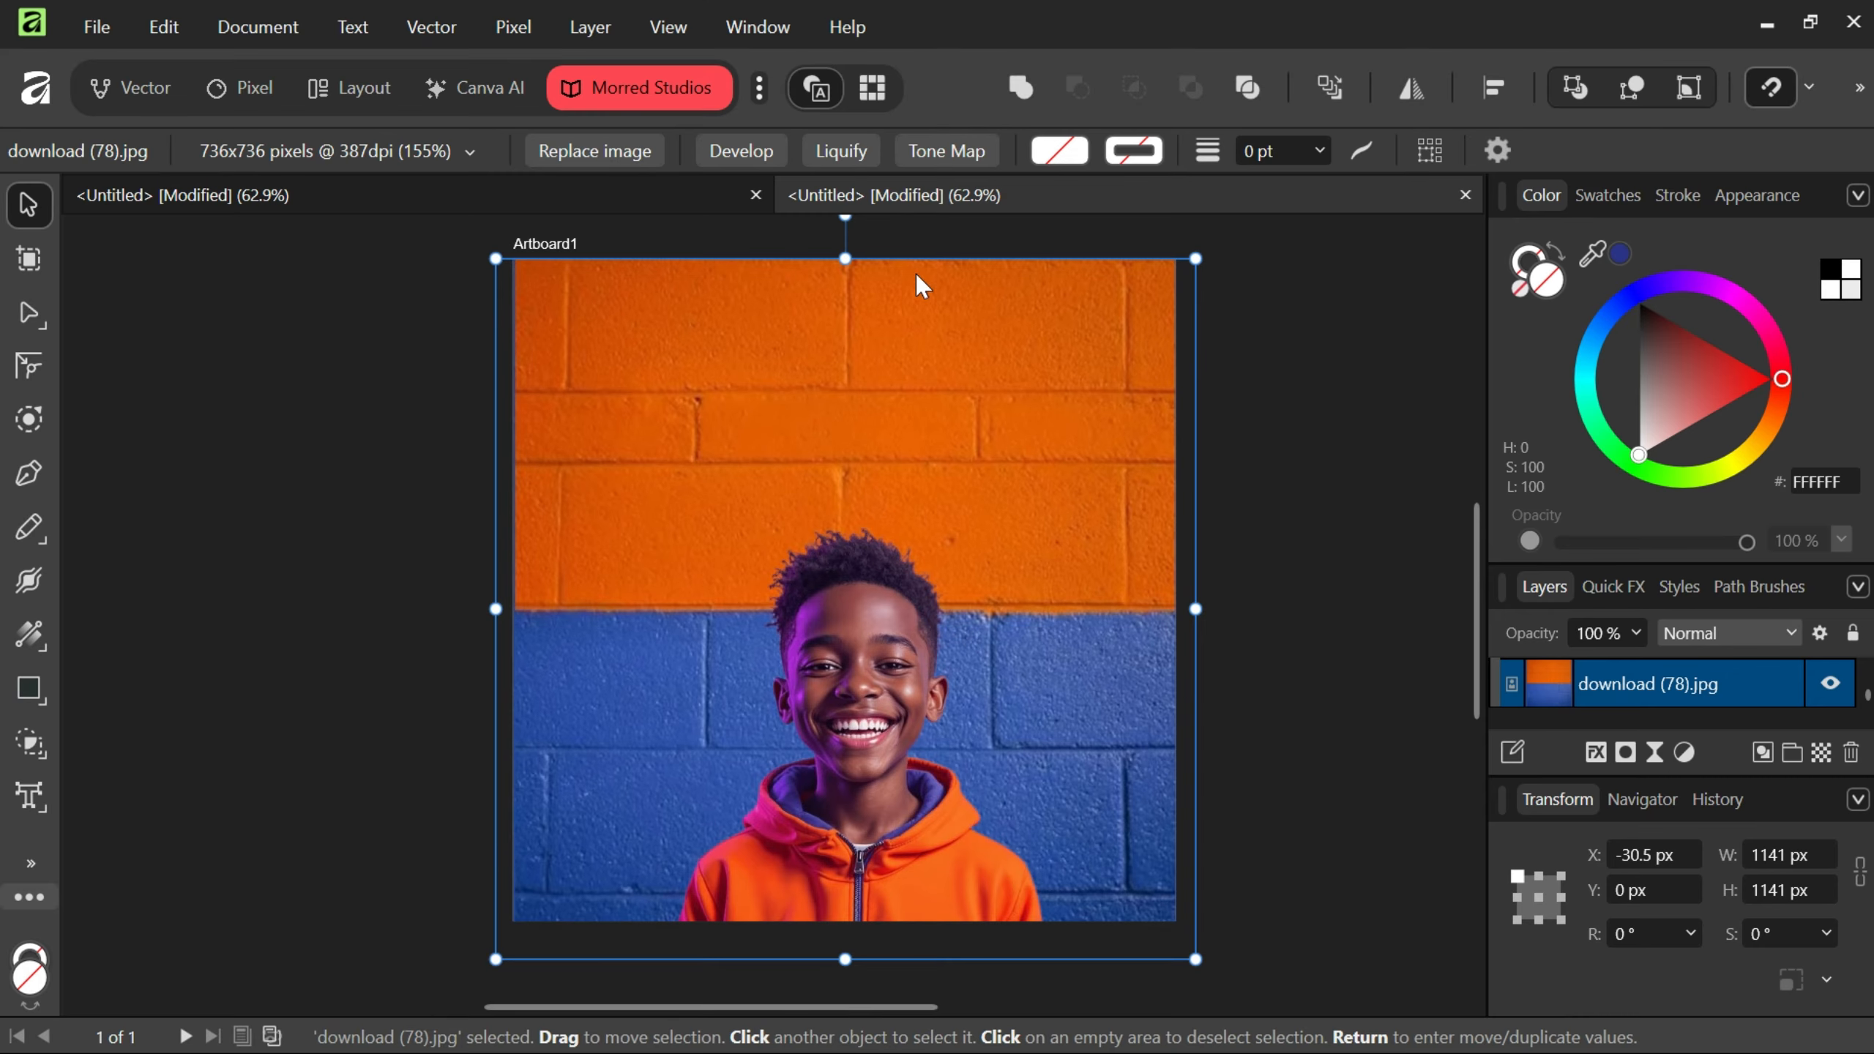
left_click(1312, 713)
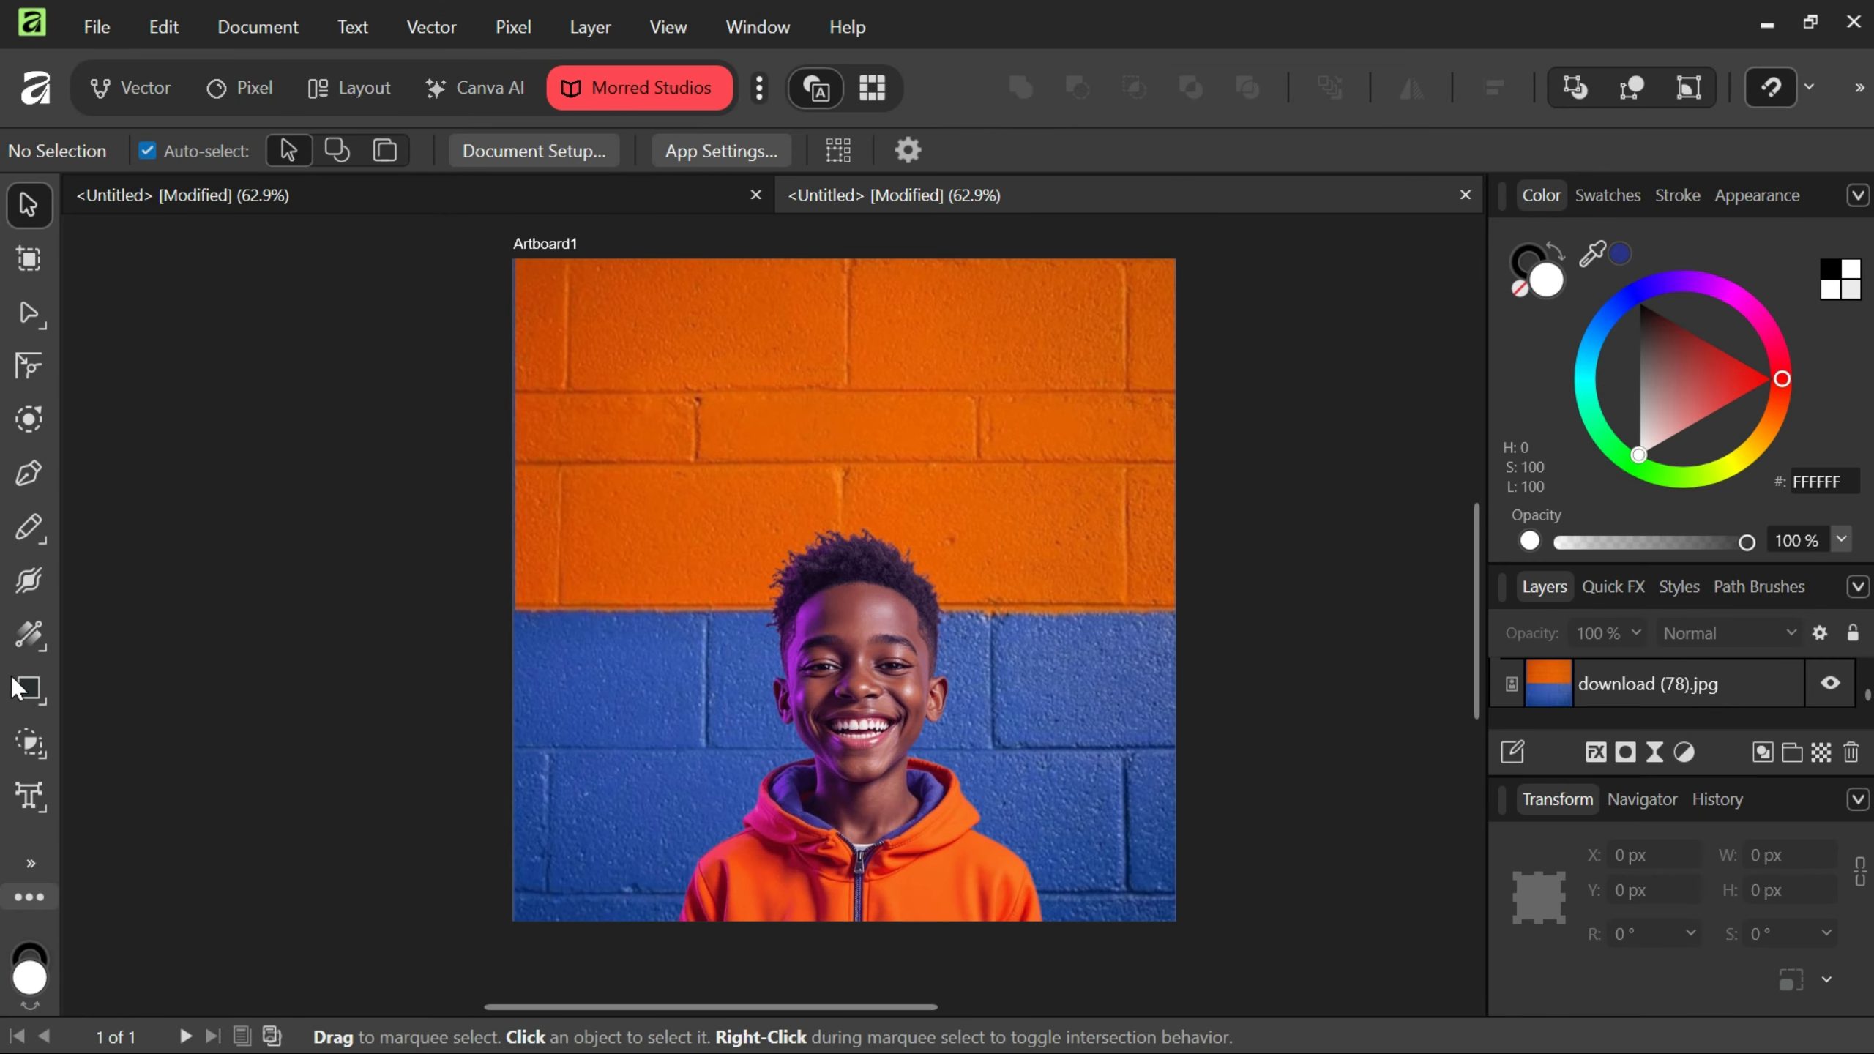
Add the artistic text "BECOME A BETTER" in League Gothic Italic at about 36.4 pt over the orange part of the wall.
right_click(38, 797)
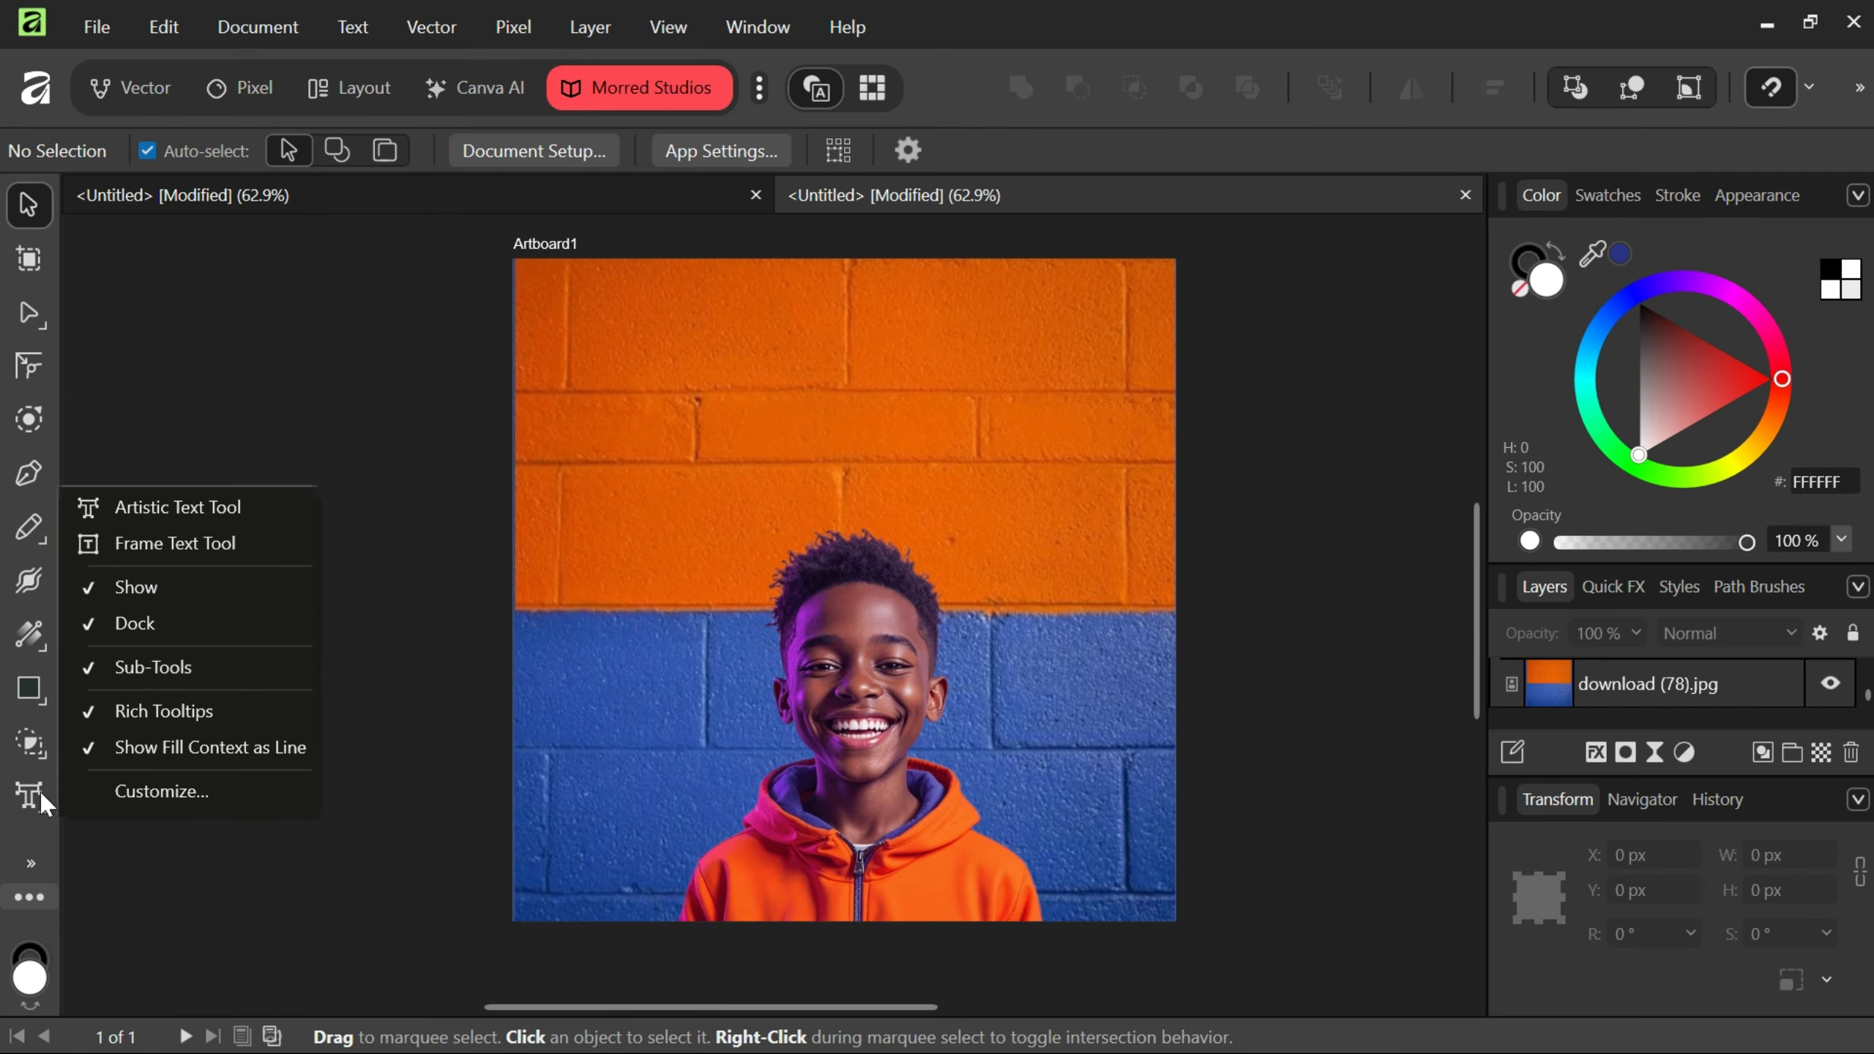
left_click(235, 500)
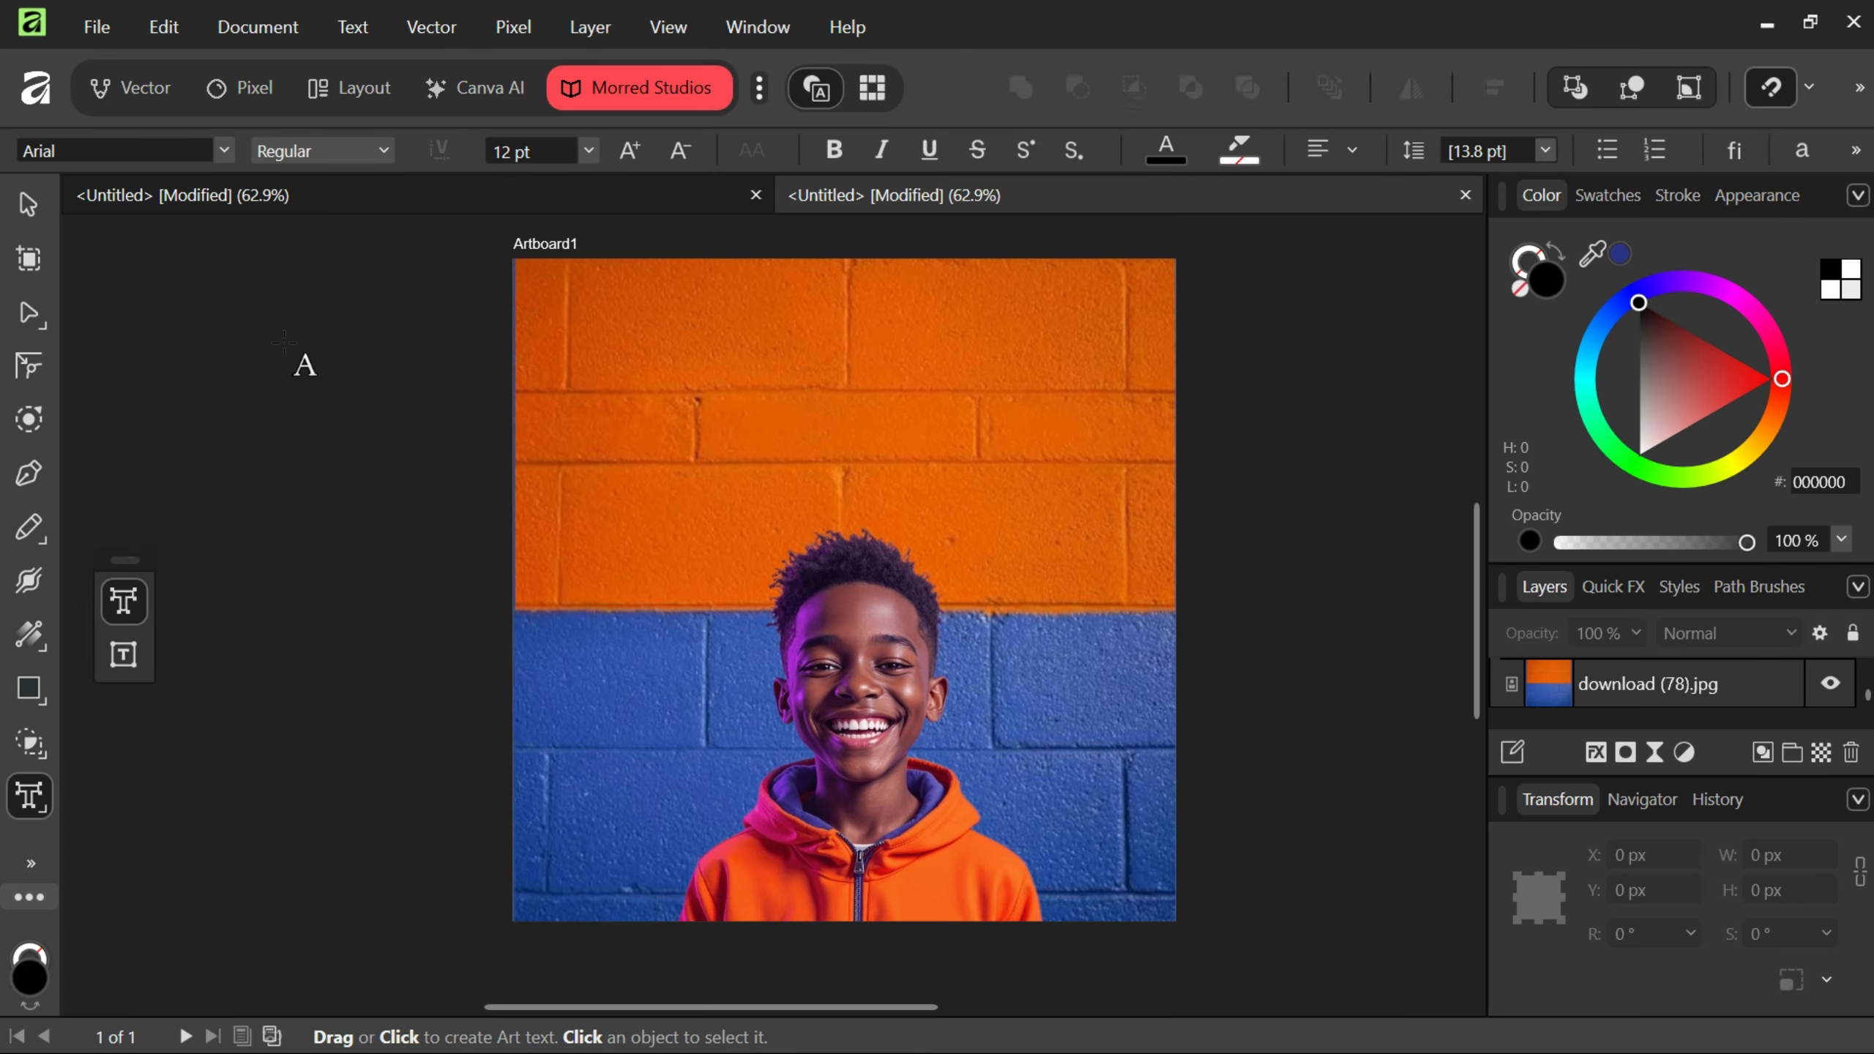
left_click(225, 147)
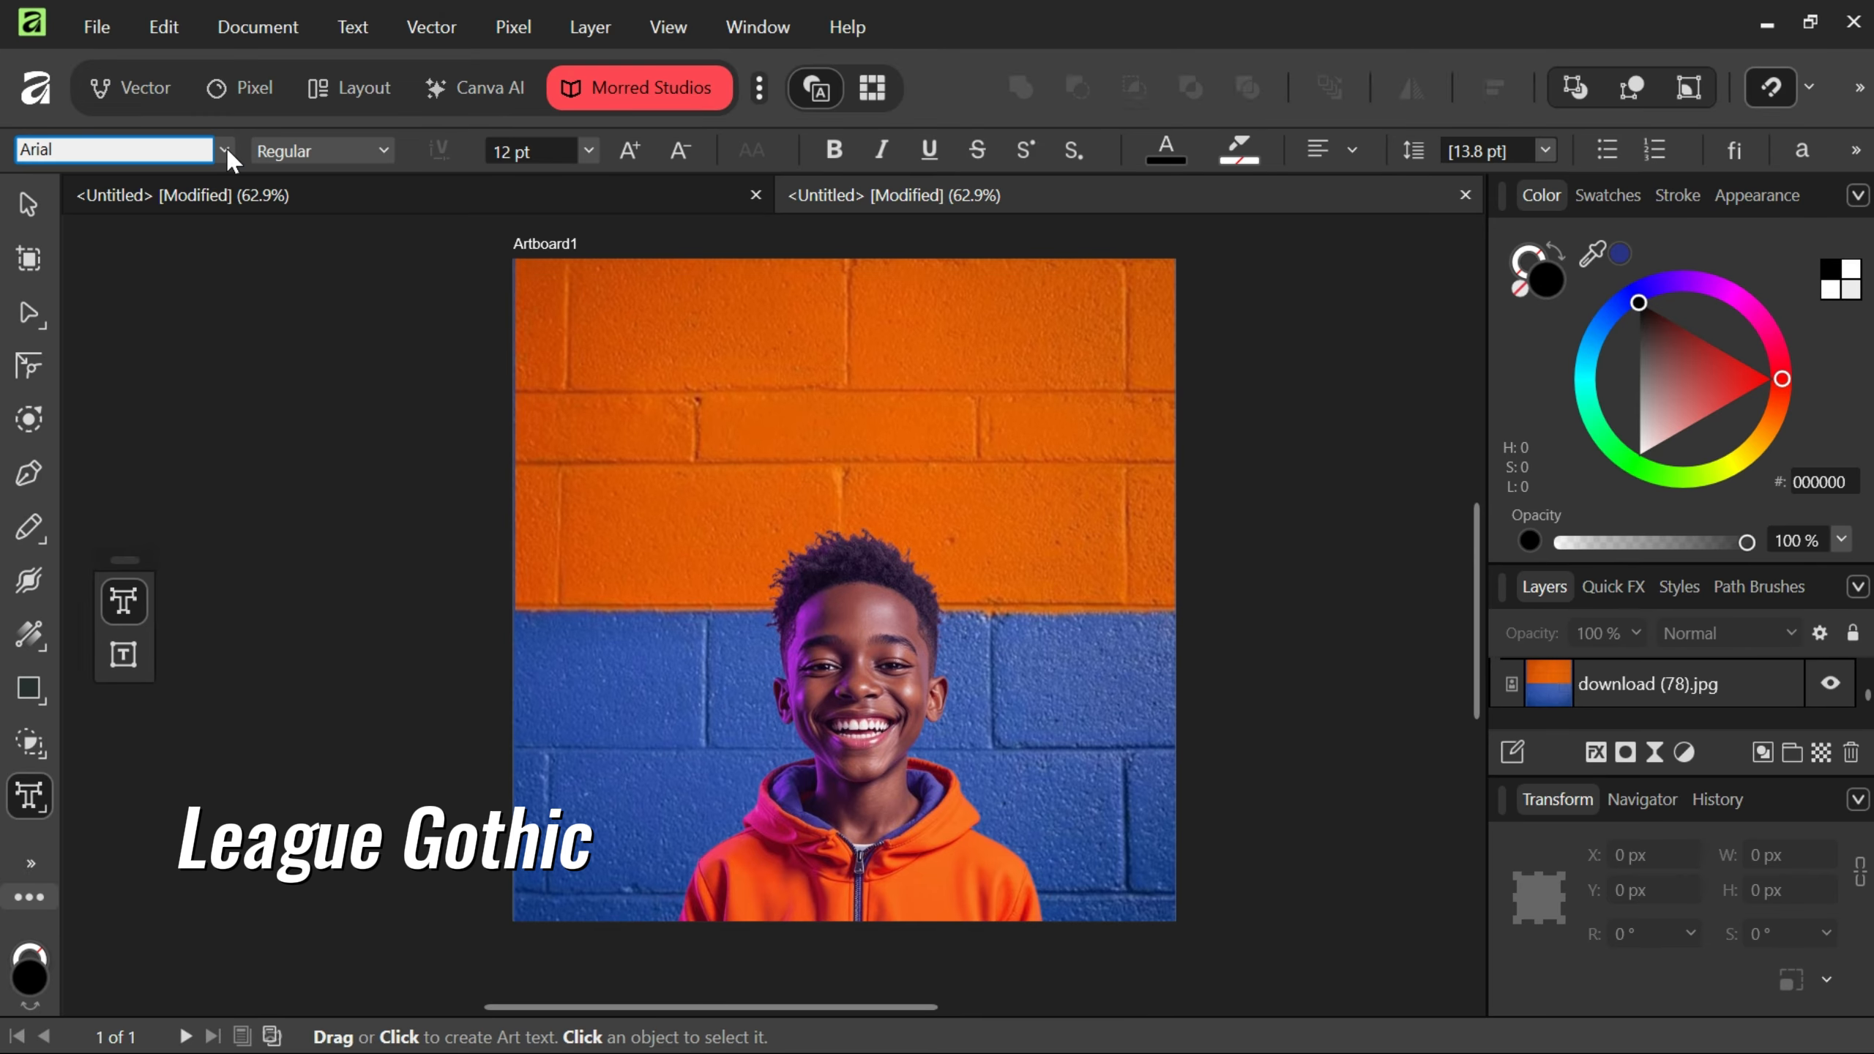
left_click(225, 146)
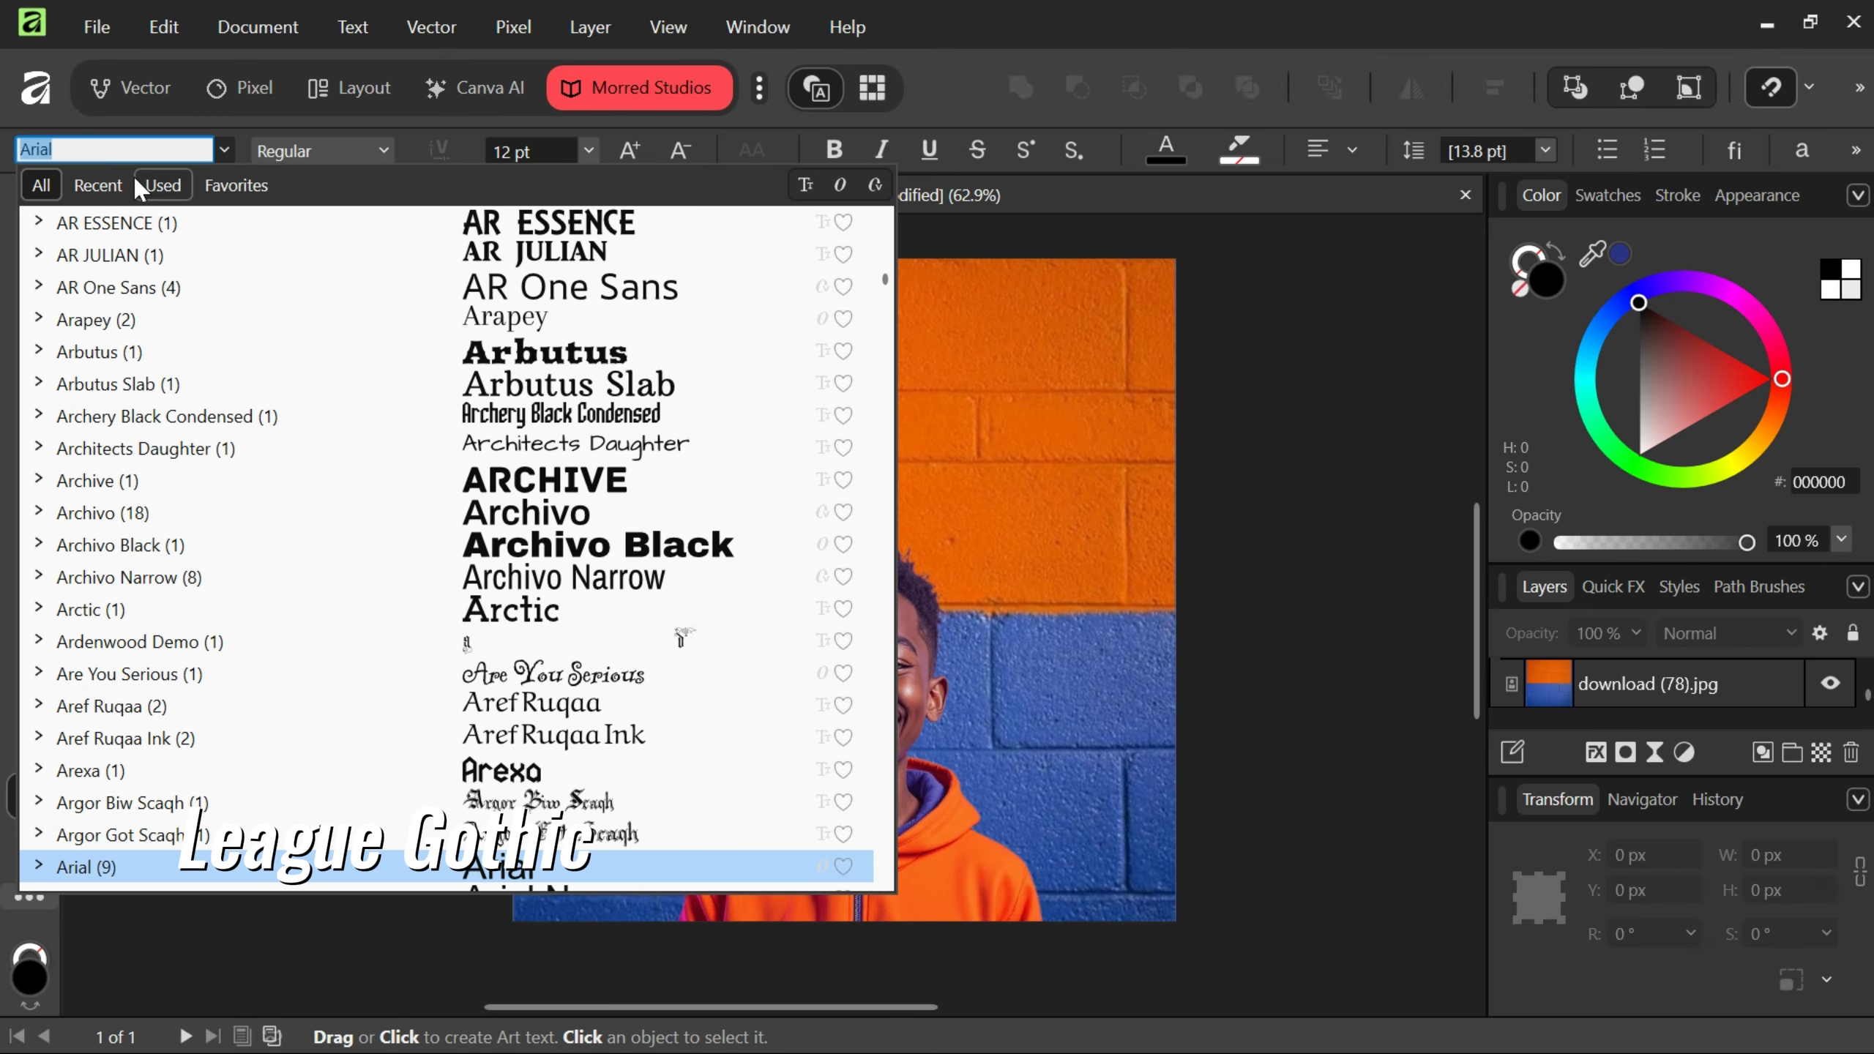
left_click(116, 186)
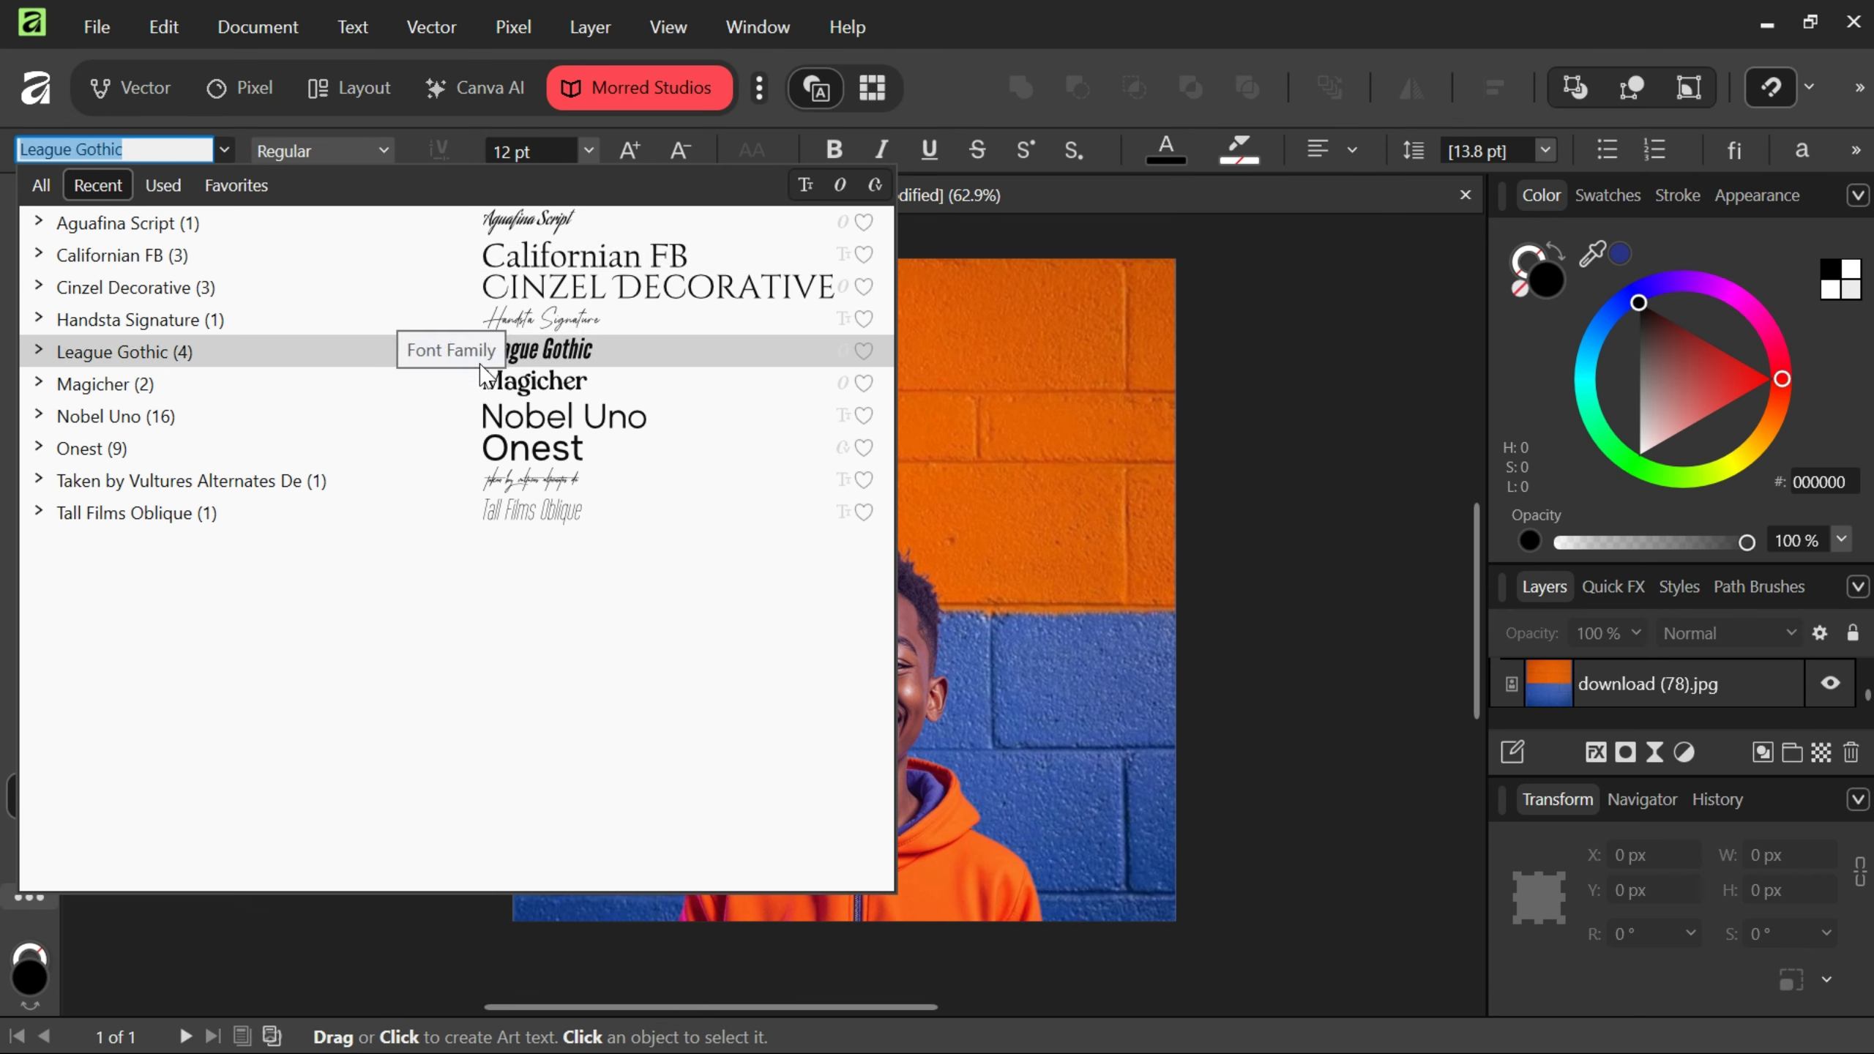
left_click(509, 352)
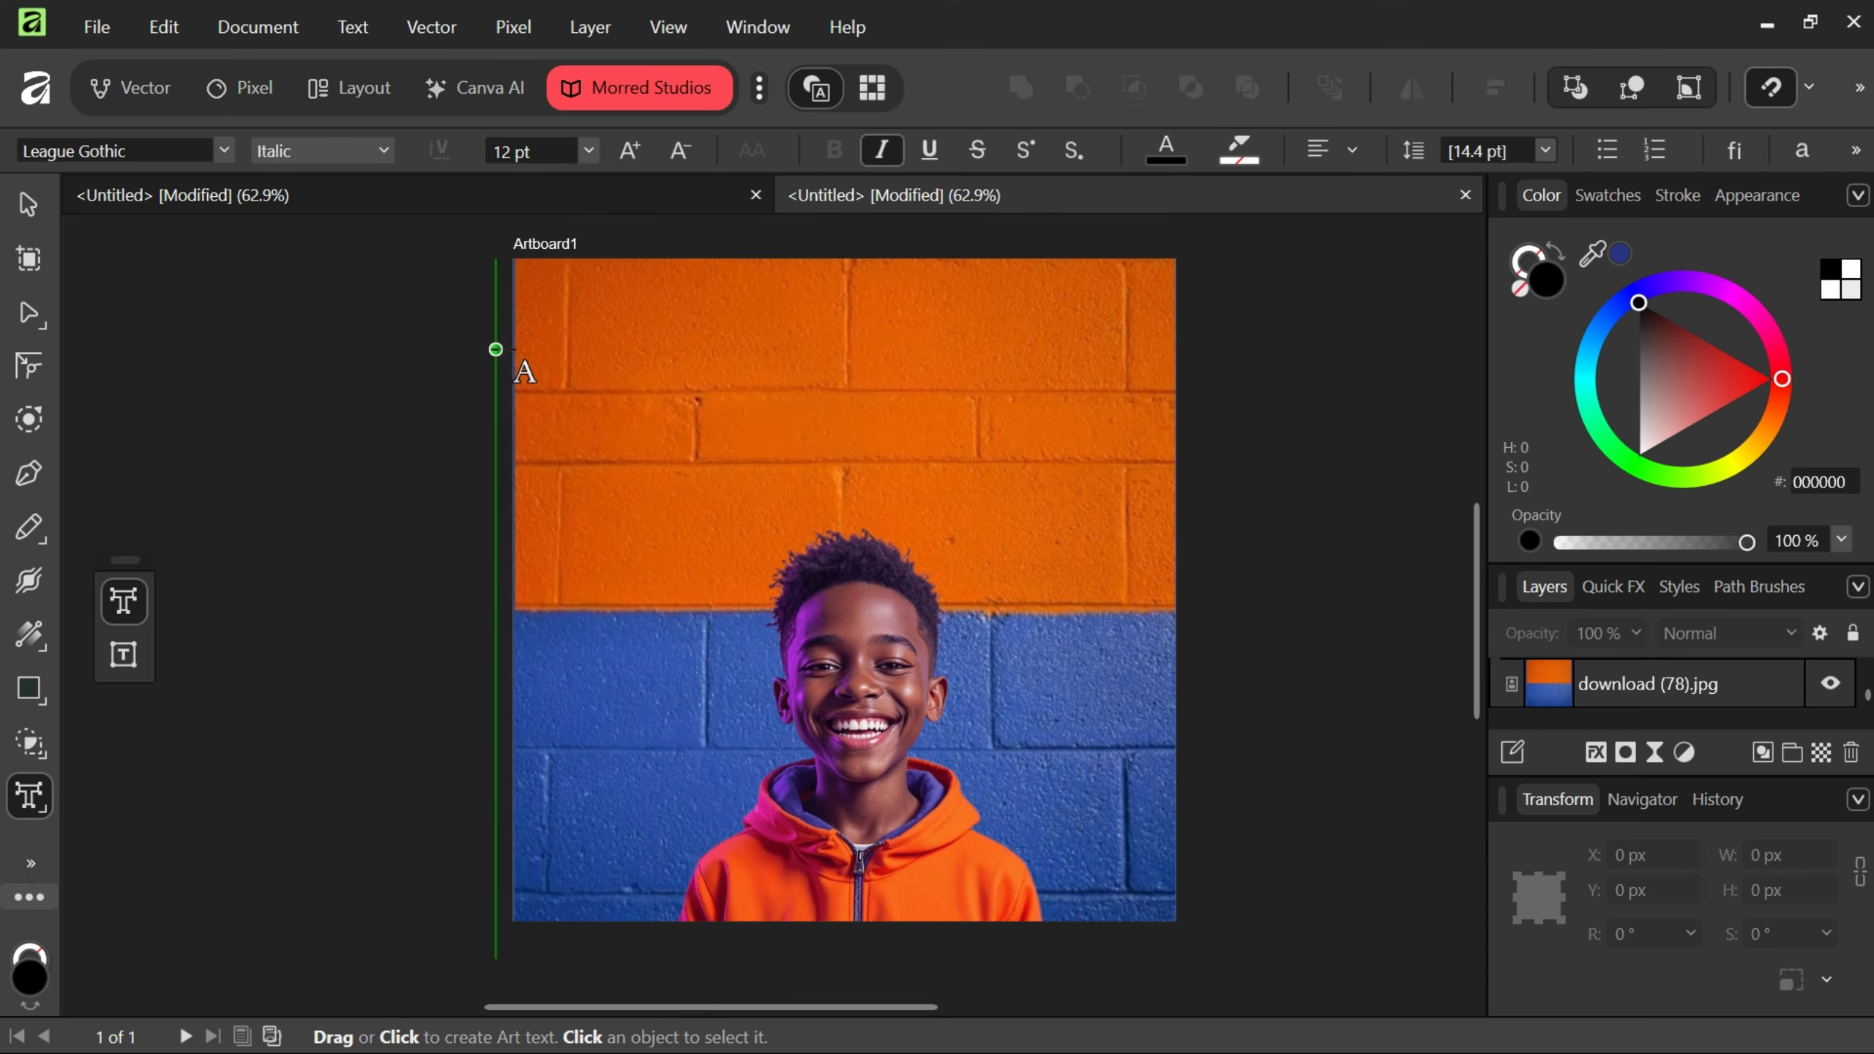
left_click_drag(618, 350, 630, 480)
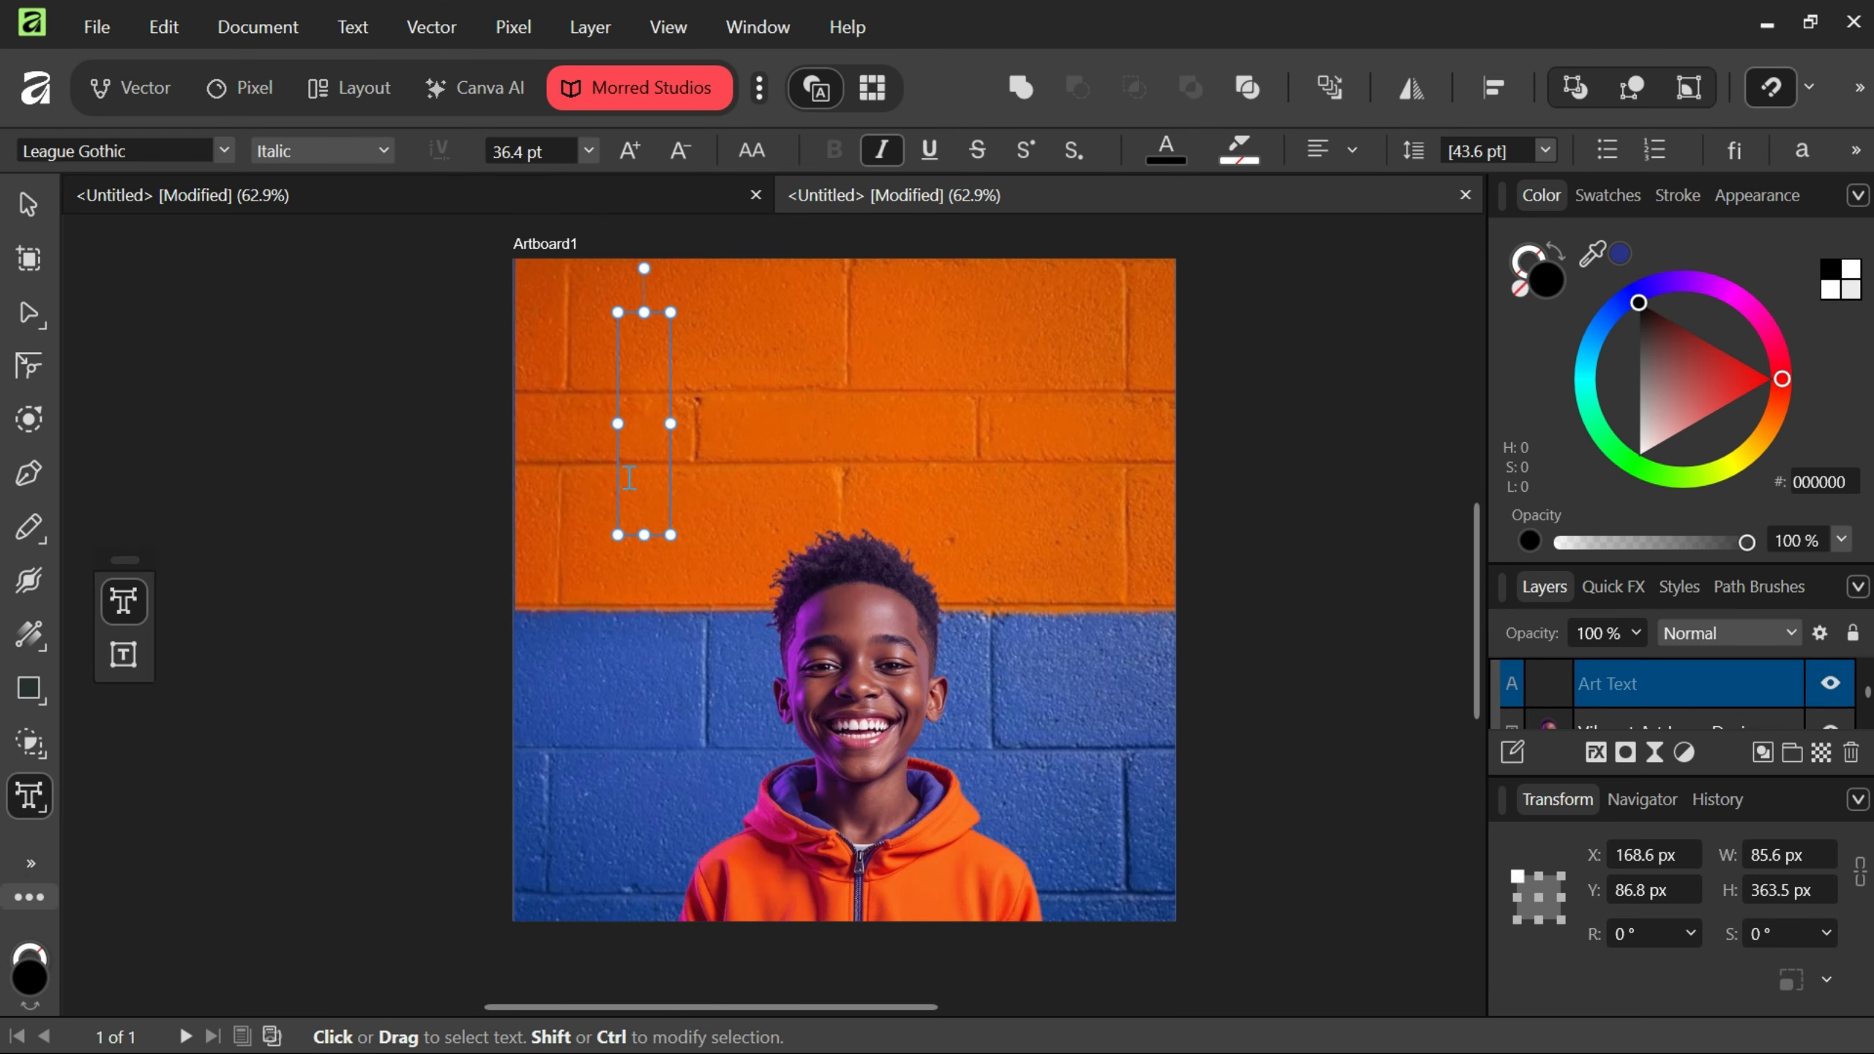
type("BE")
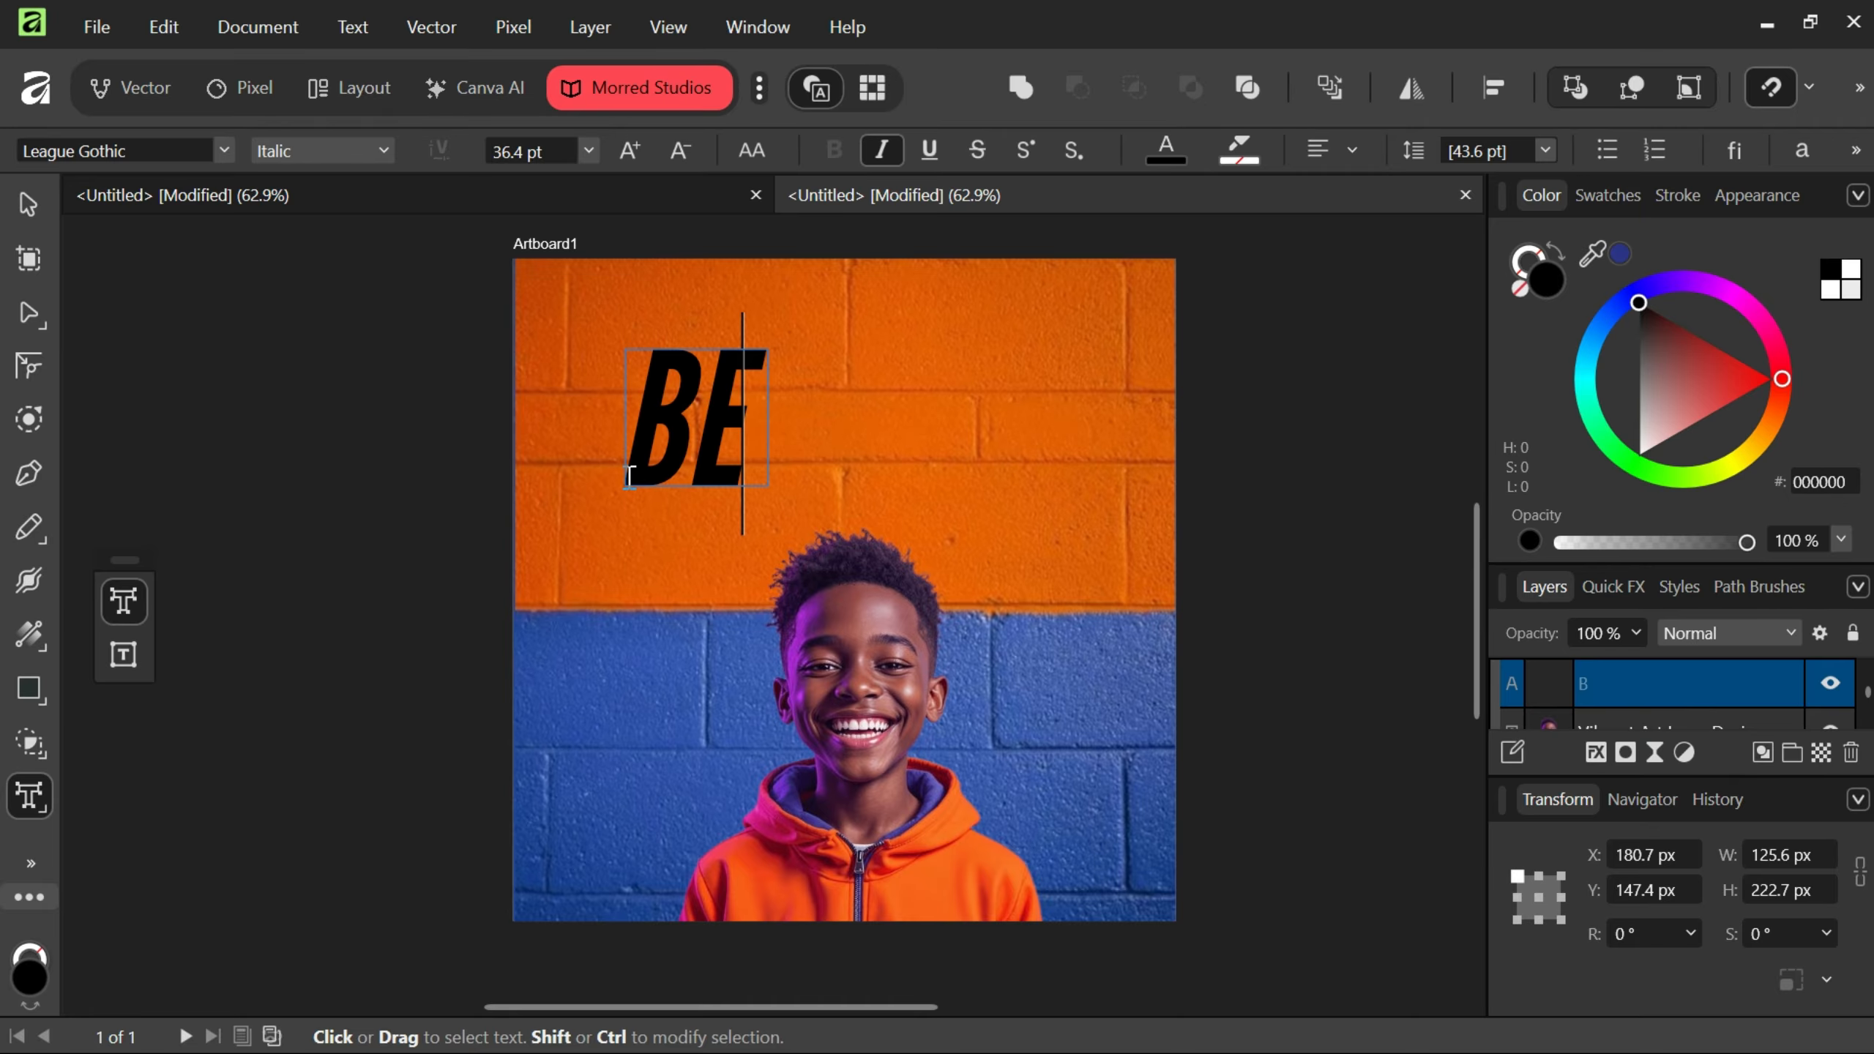
type("COME A BETTER")
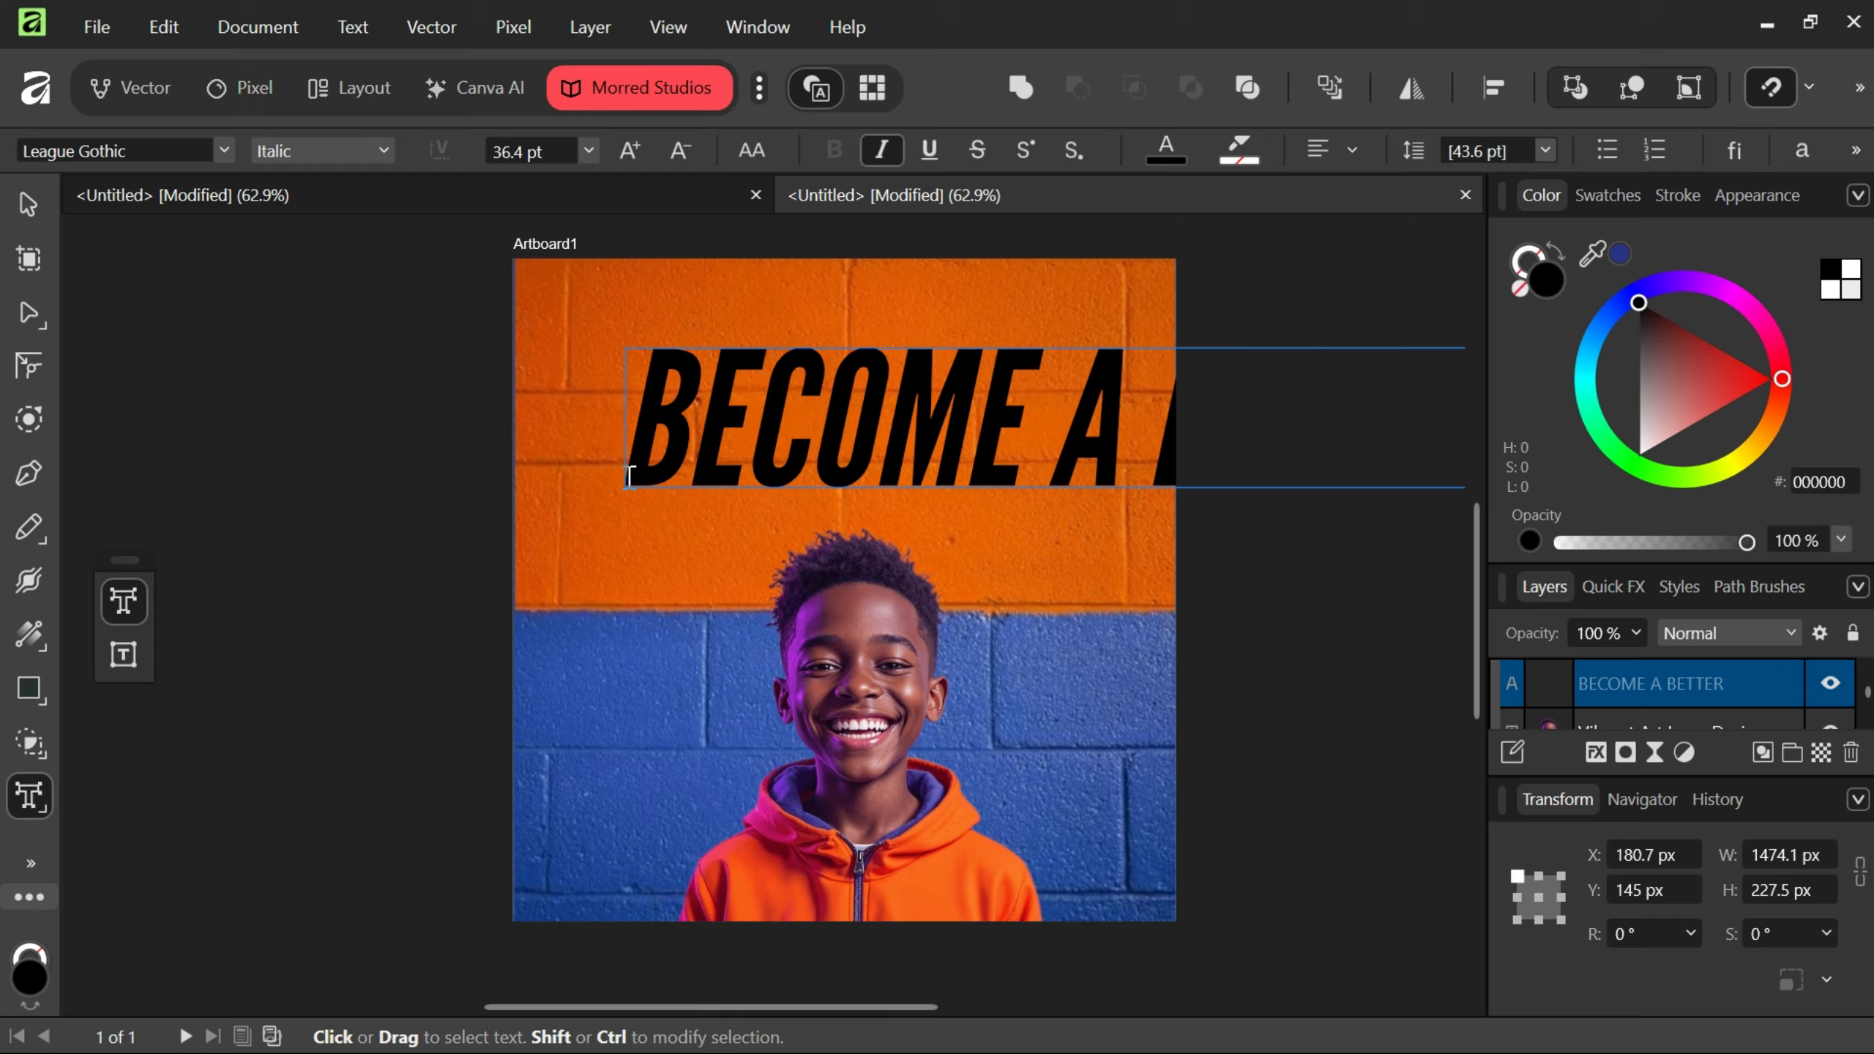
key("Escape")
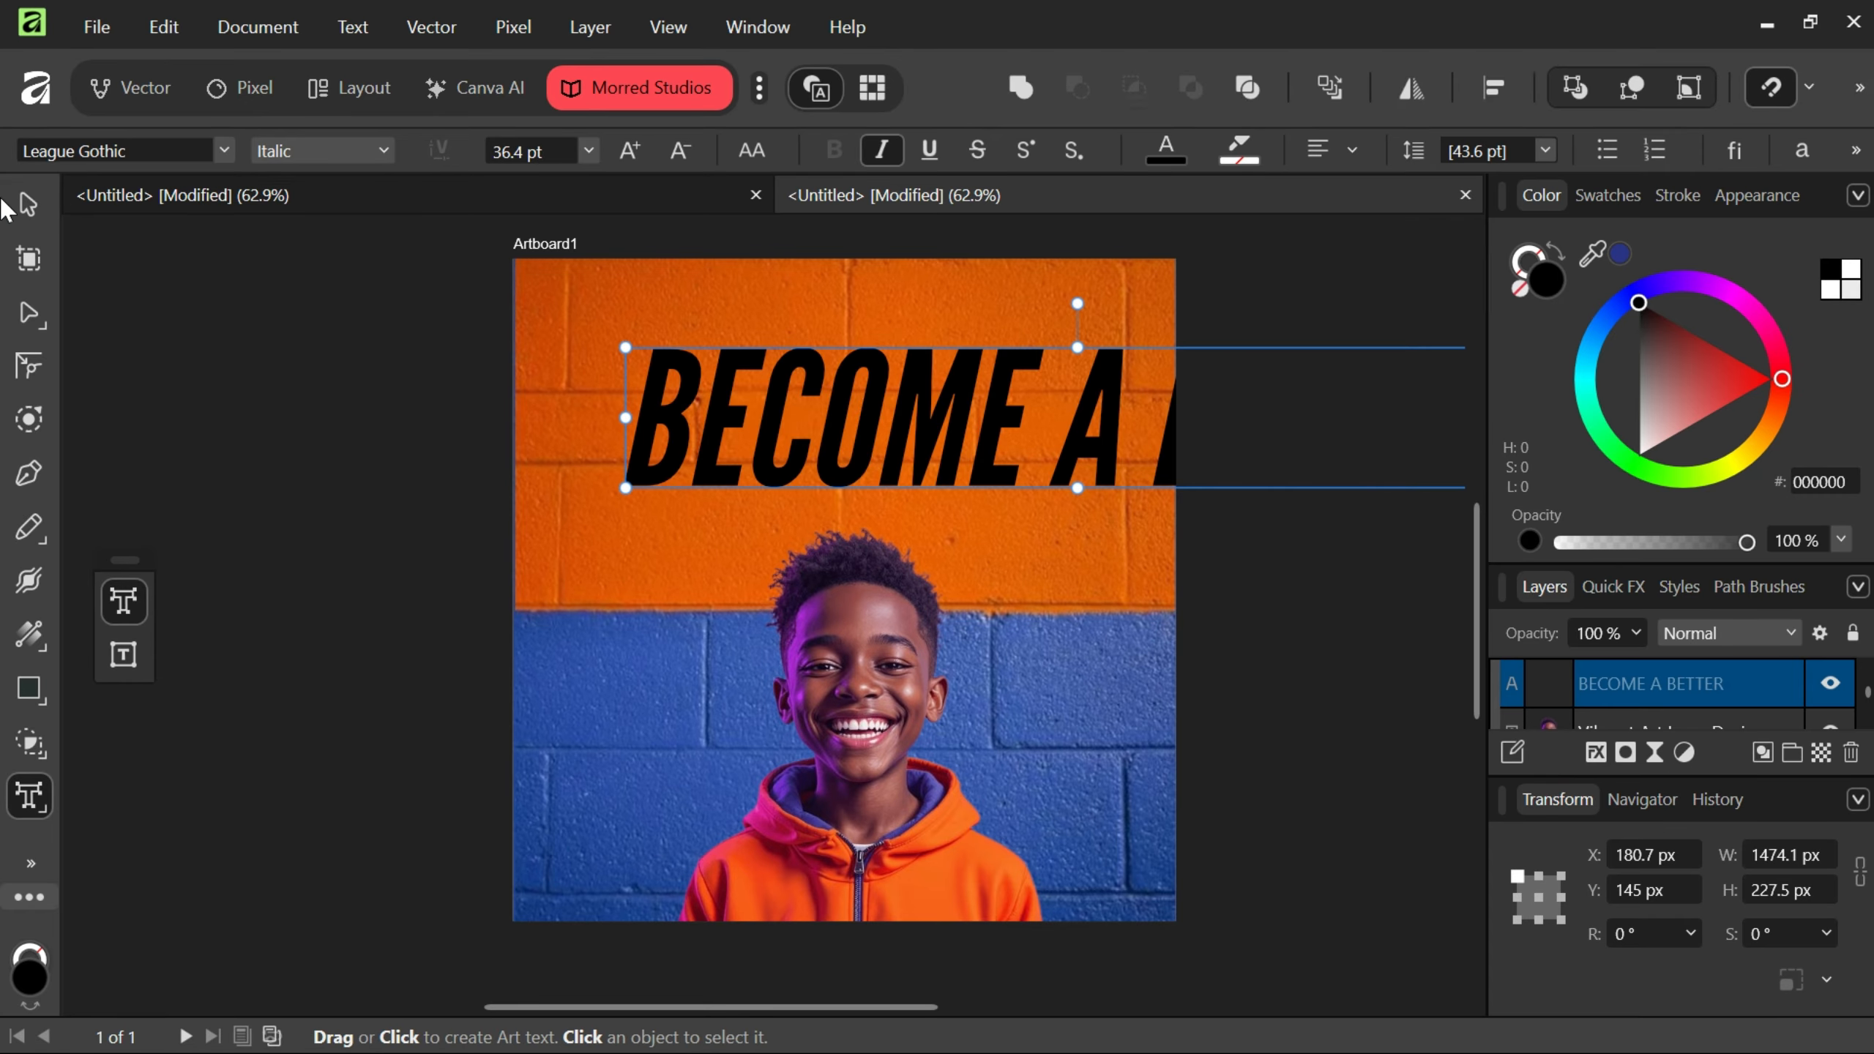
Duplicate the BECOME A BETTER text, change the copy to "DESIGNER" and park it outside the artboard.
left_click(27, 204)
left_click_drag(656, 450, 590, 595)
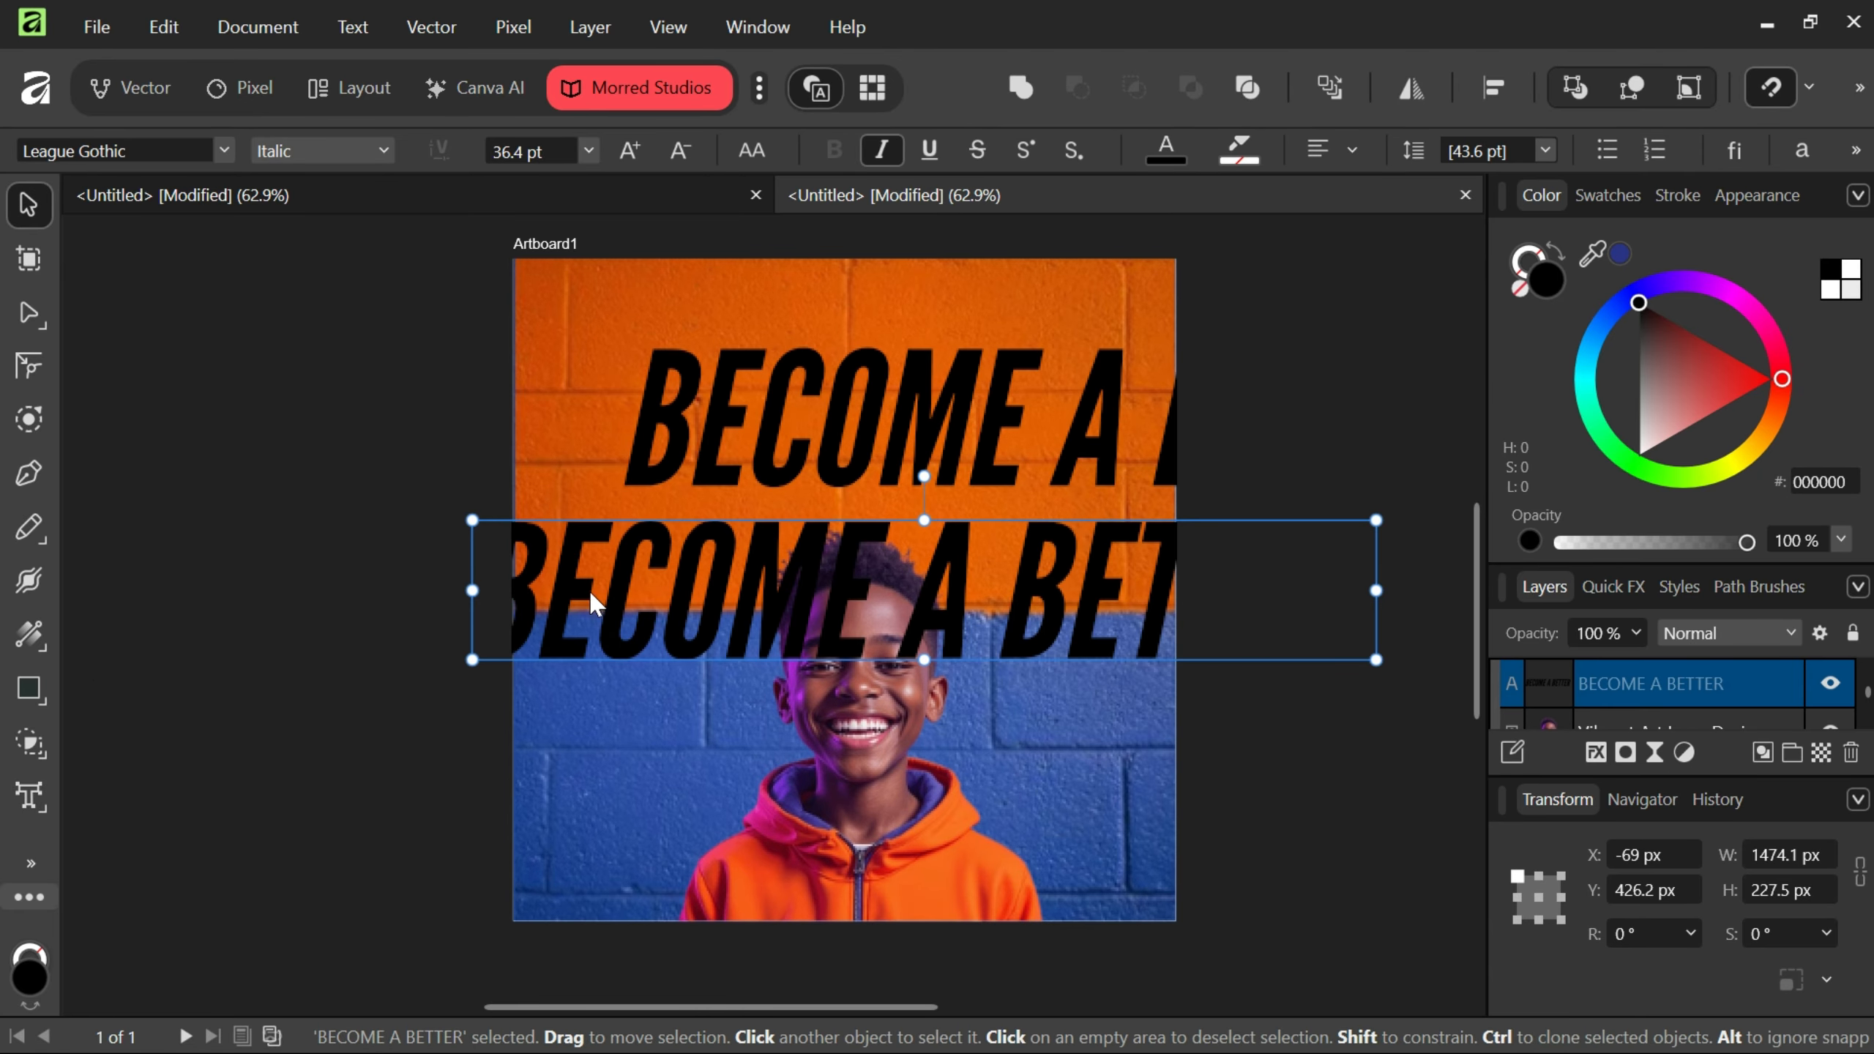
key("t")
left_click(592, 594)
key("ctrl+a")
type("DESIGNER")
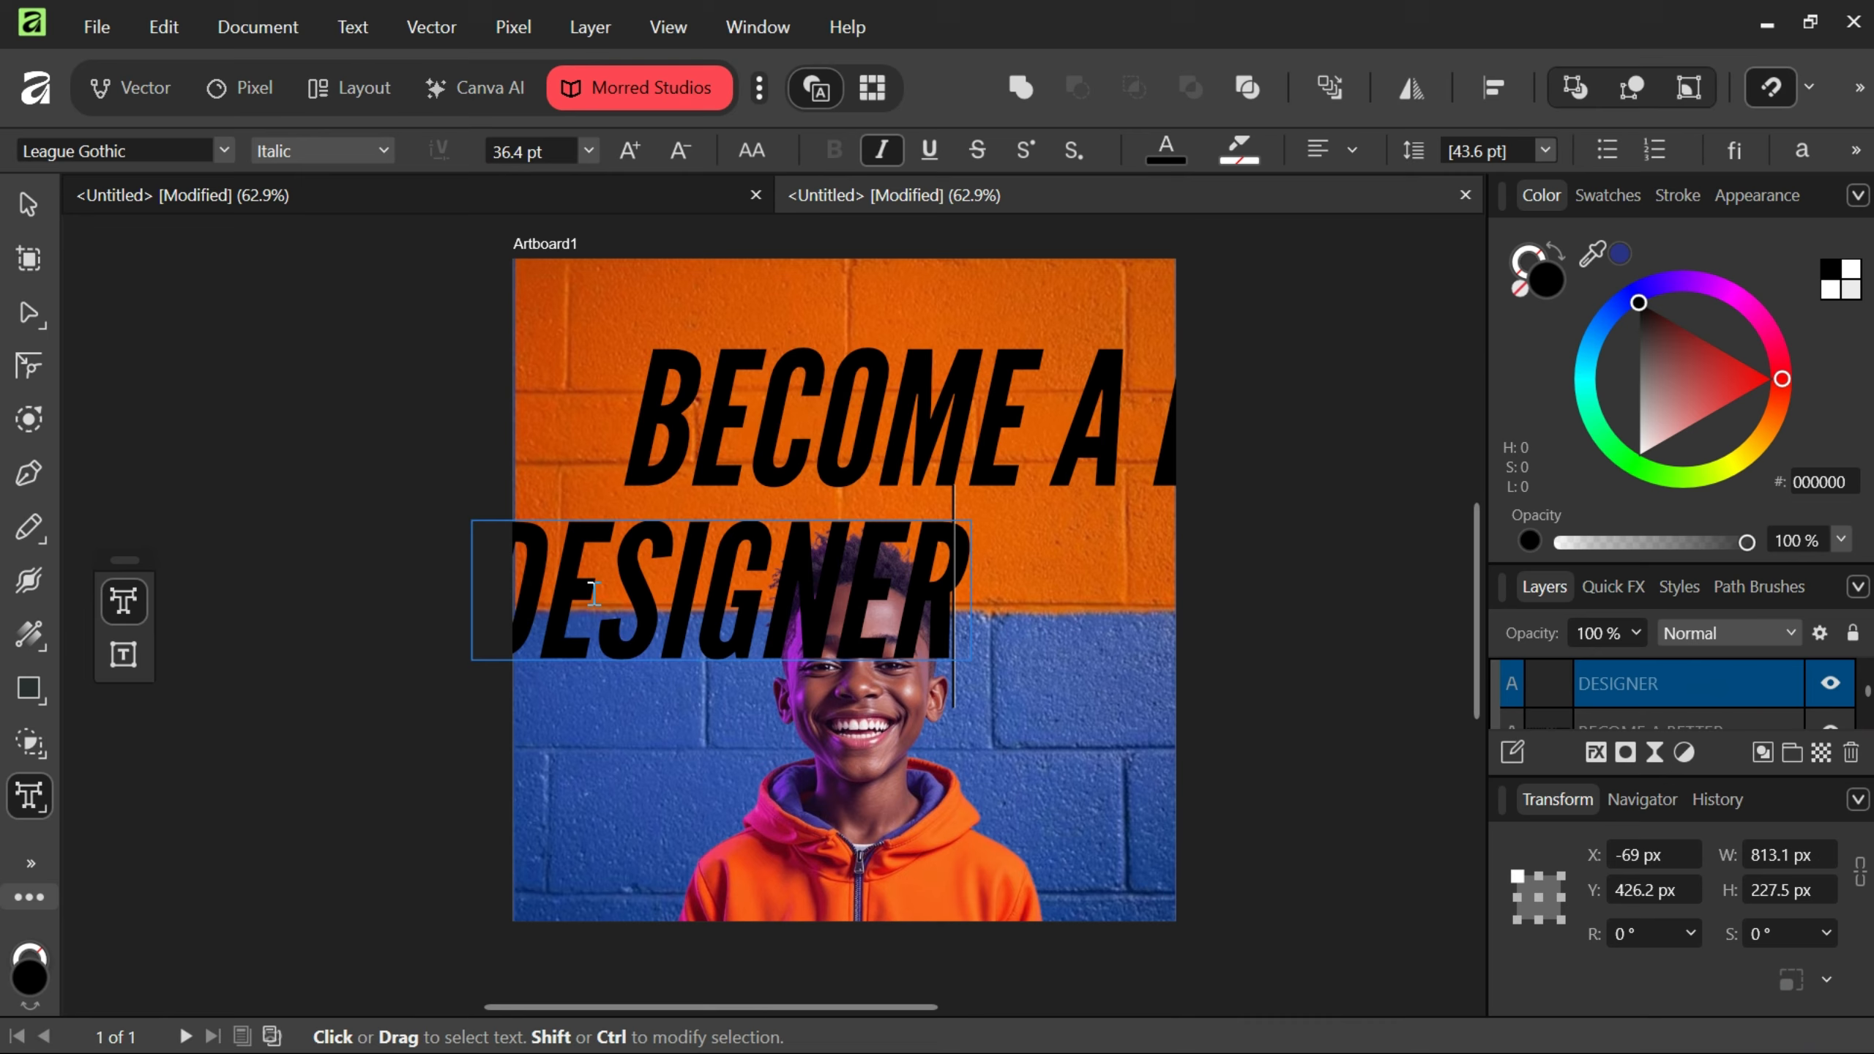
key("Escape")
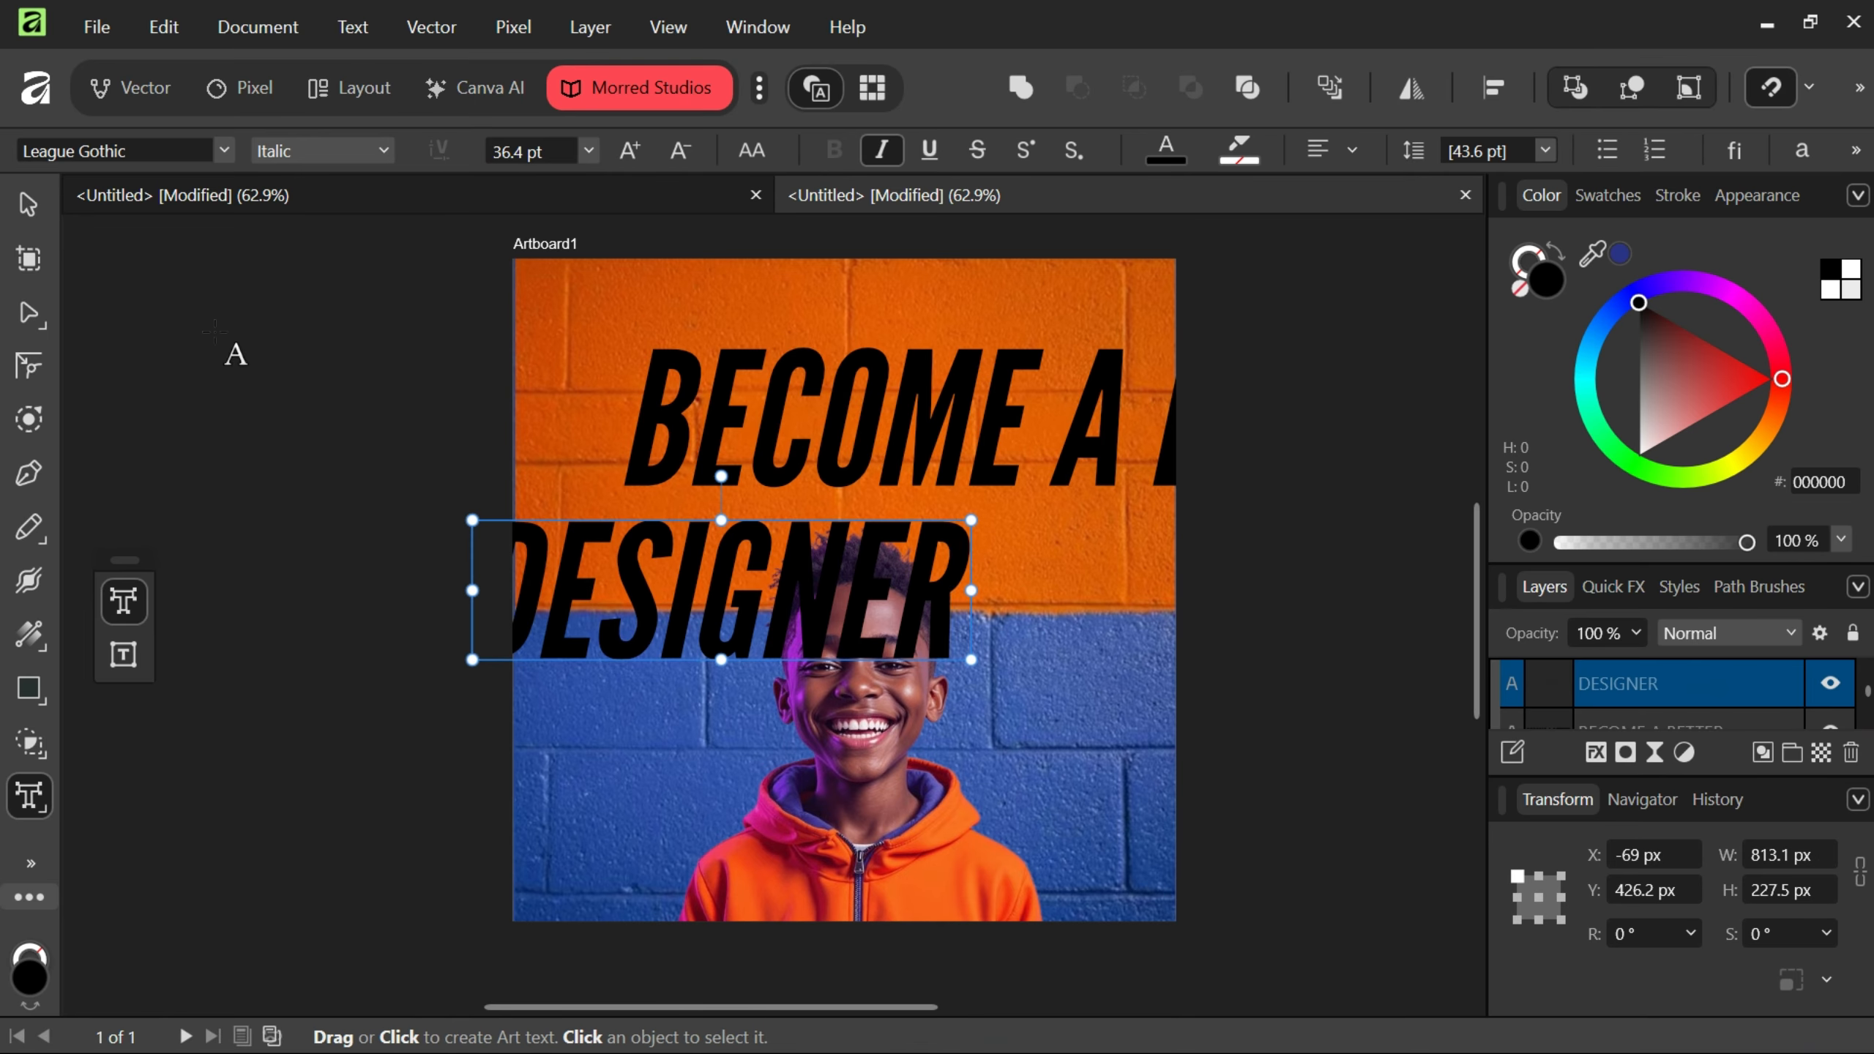
left_click(27, 208)
left_click_drag(509, 609, 18, 642)
Colour the BECOME A BETTER text white (FFFFFF) and shrink it to about 18.1 pt, centred horizontally on the orange wall.
left_click(801, 461)
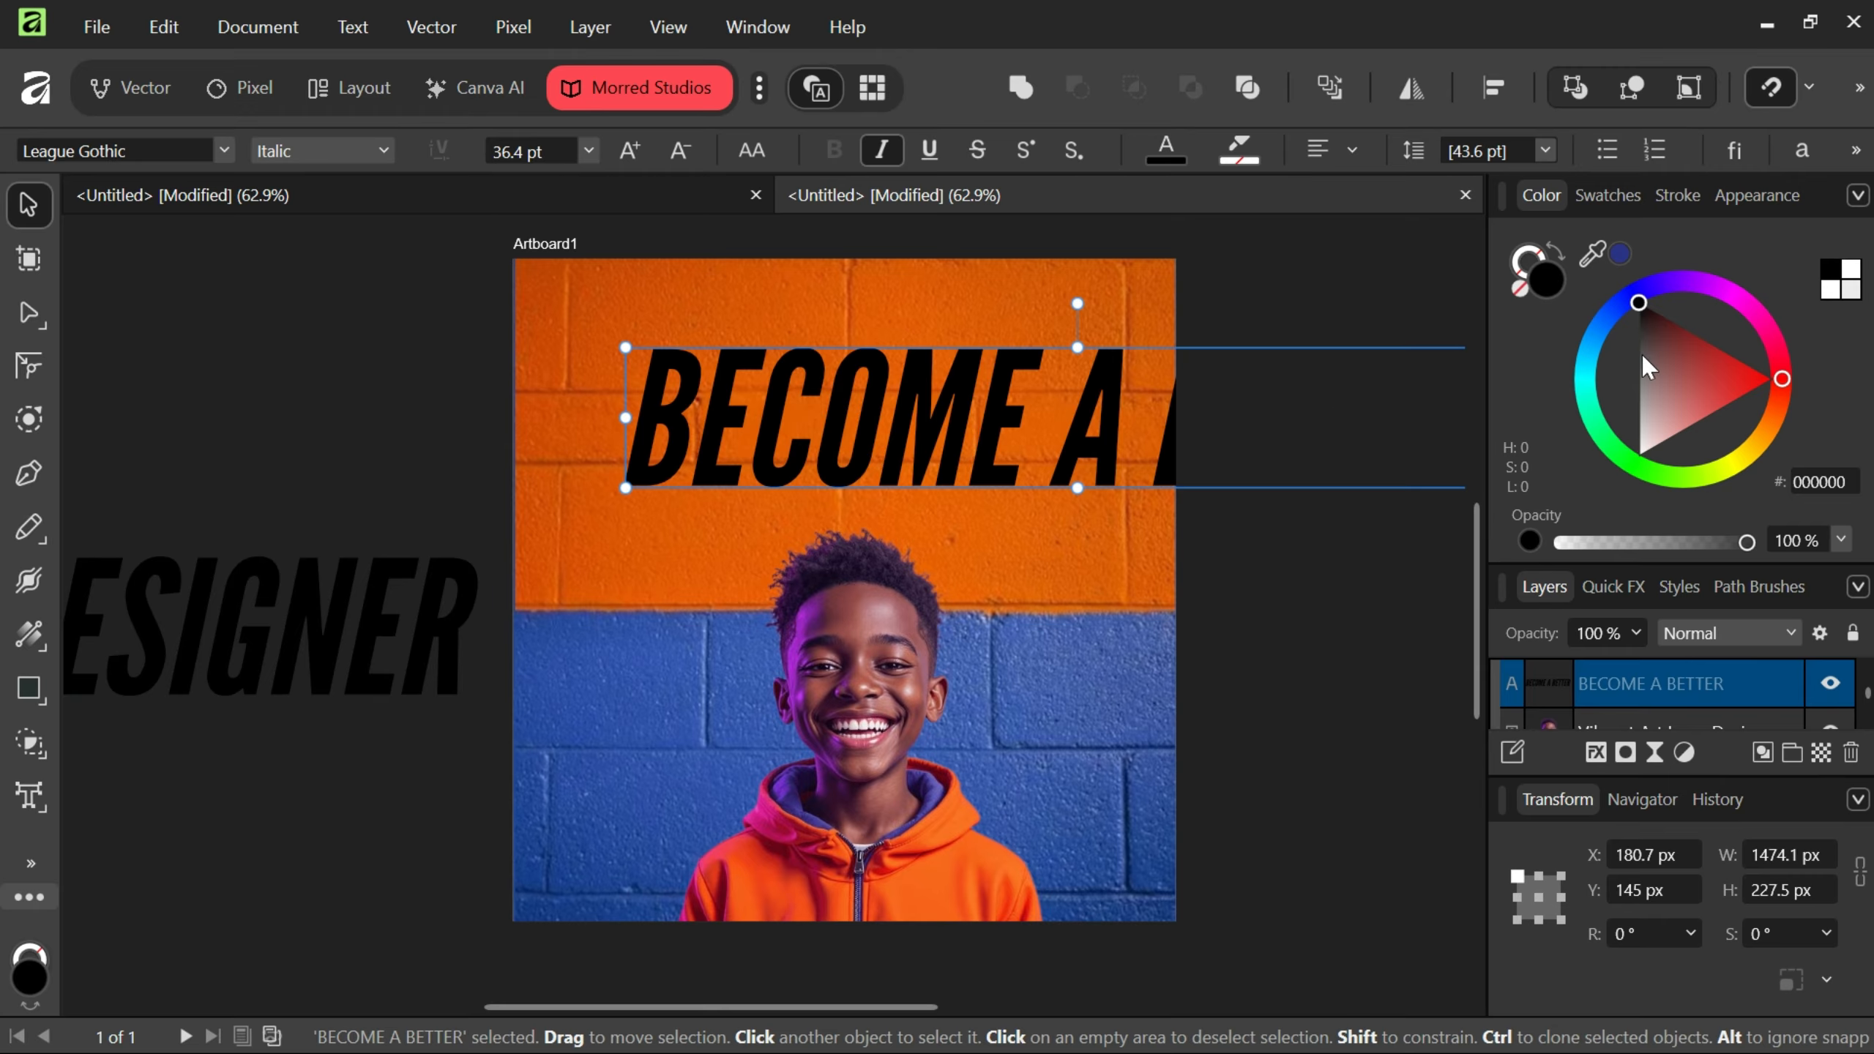
left_click_drag(1648, 365, 1639, 454)
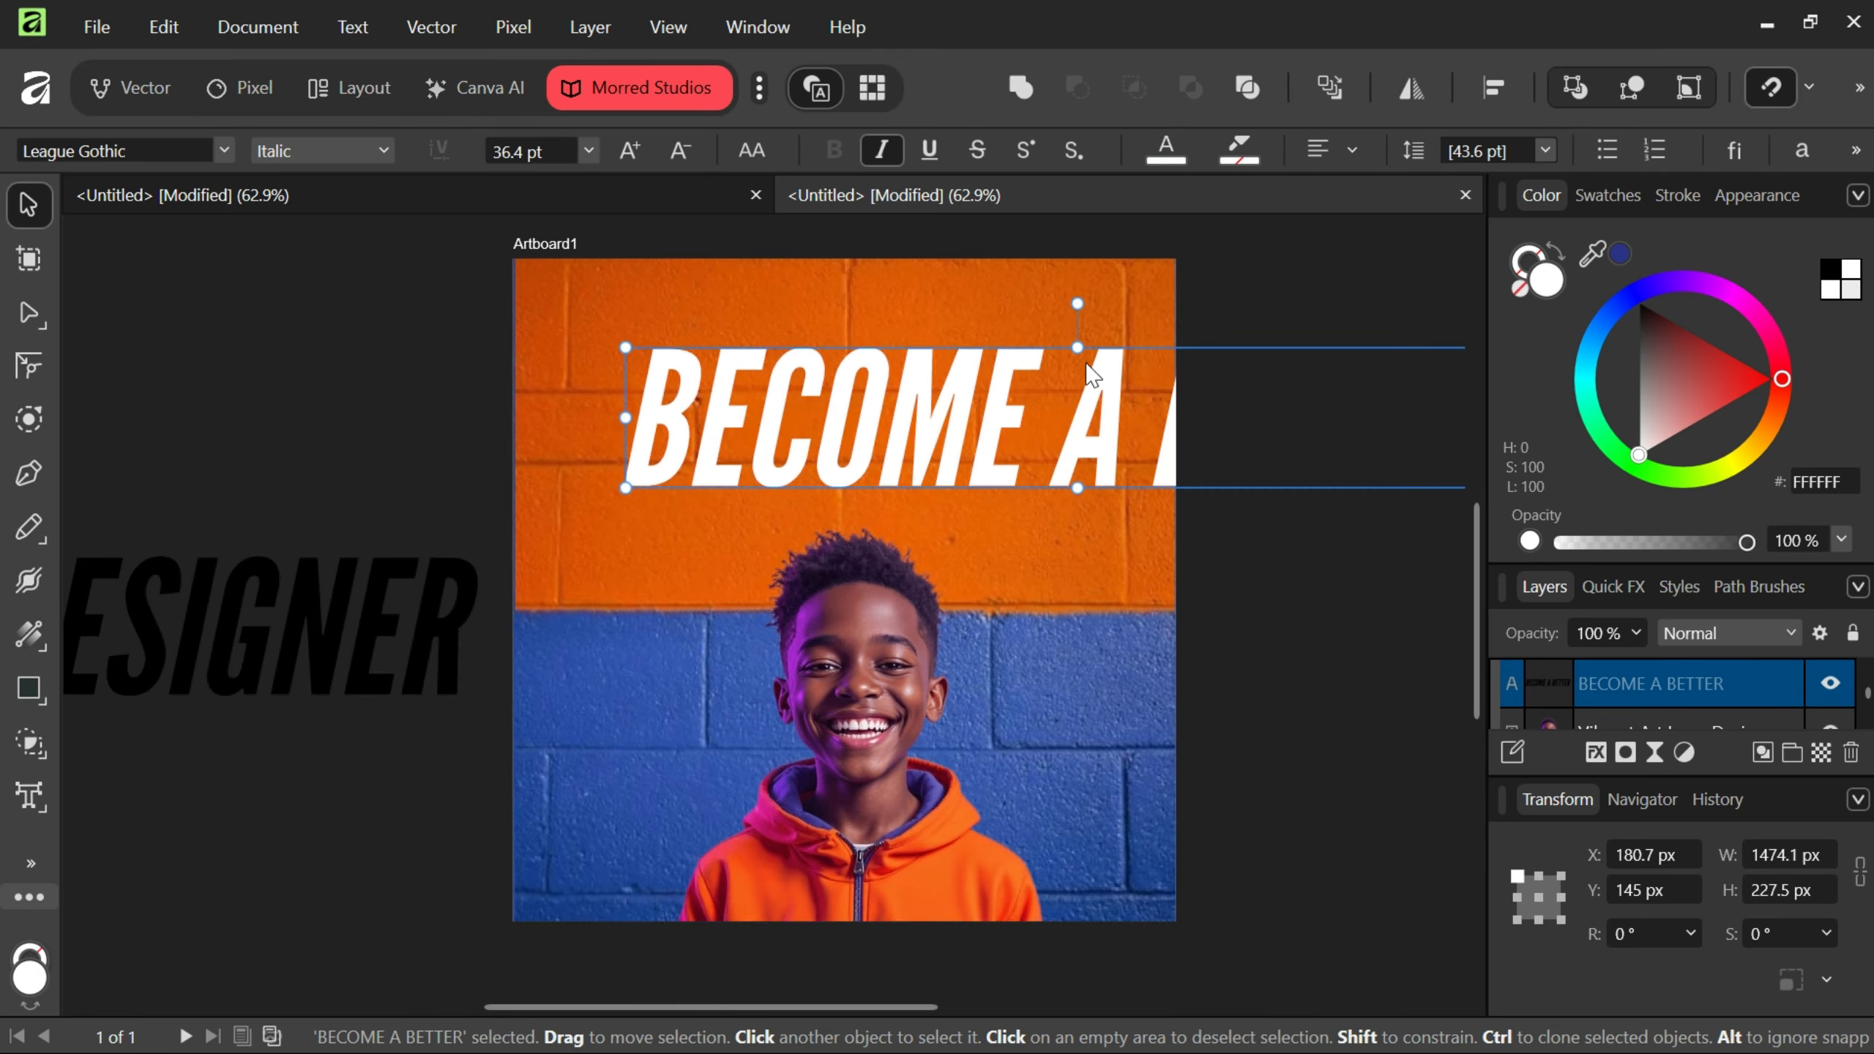
left_click_drag(1077, 347, 901, 456)
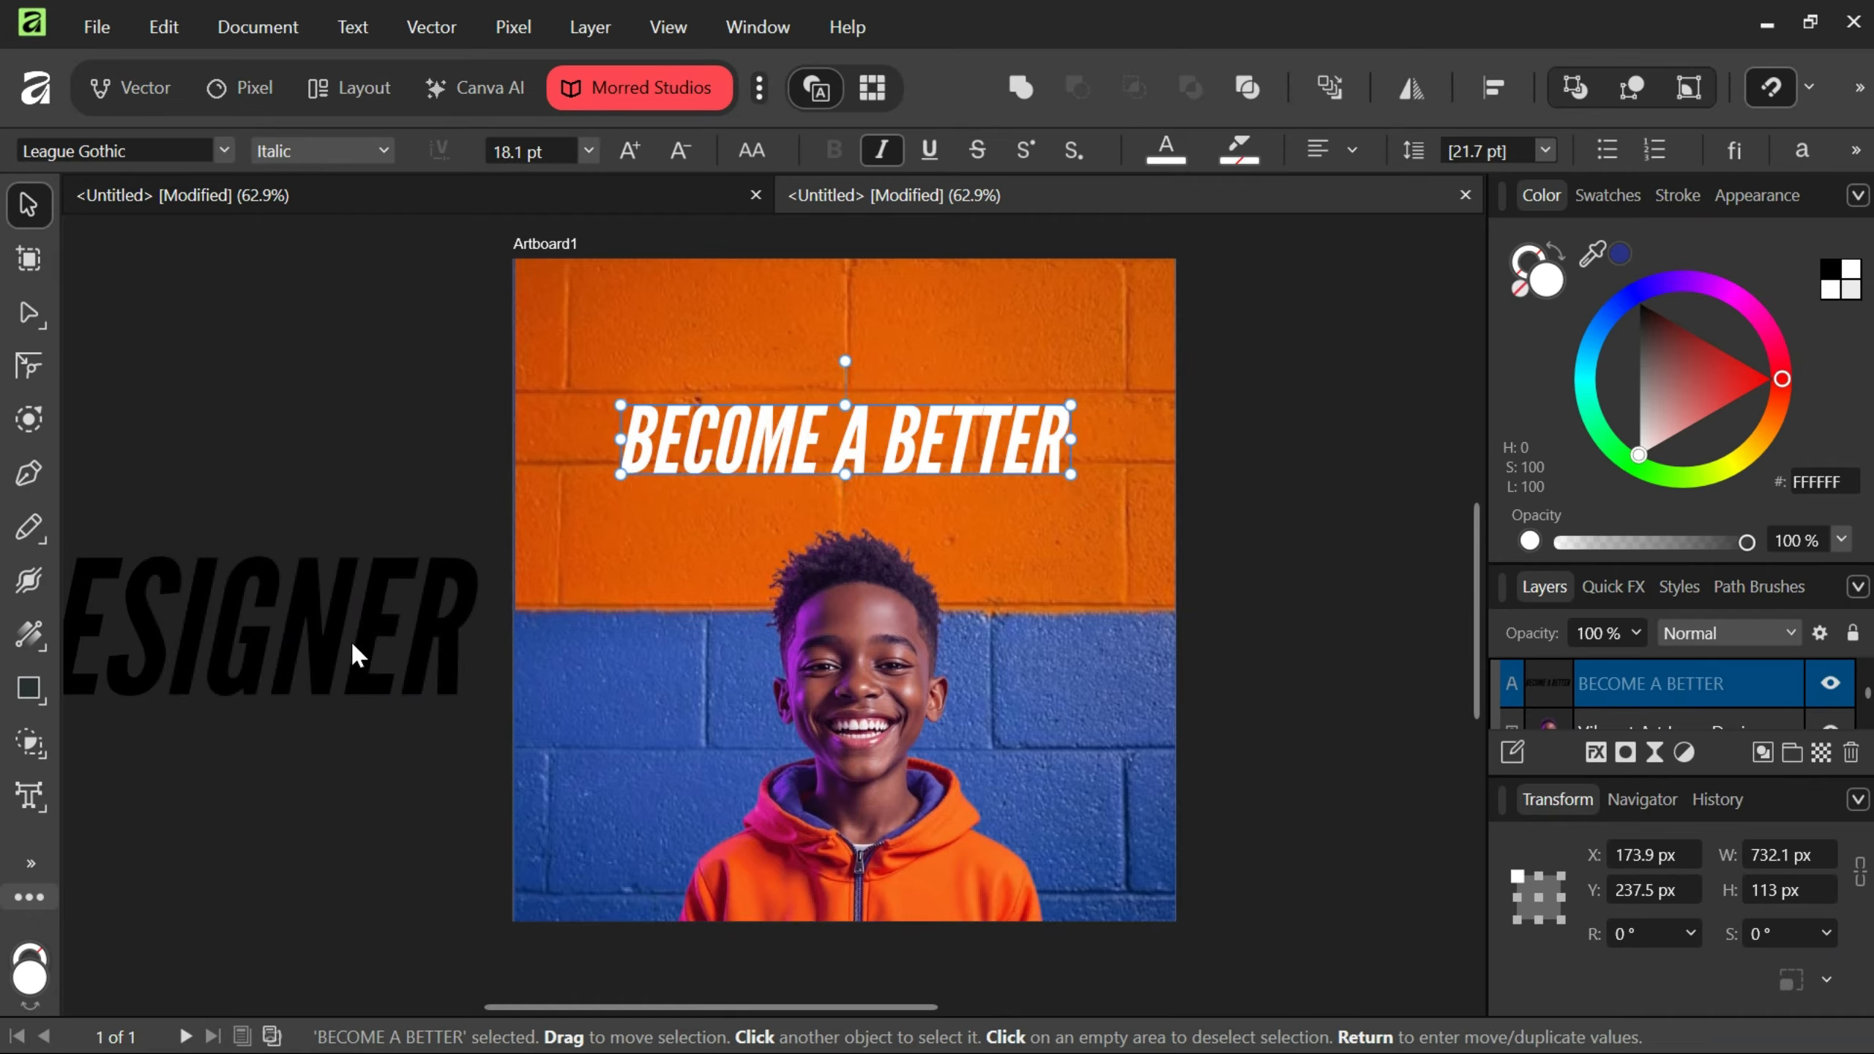
Position the DESIGNER text centred just beneath BECOME A BETTER, at about Y 371.8 px, and colour it white (FFFFFF).
left_click_drag(352, 640, 943, 591)
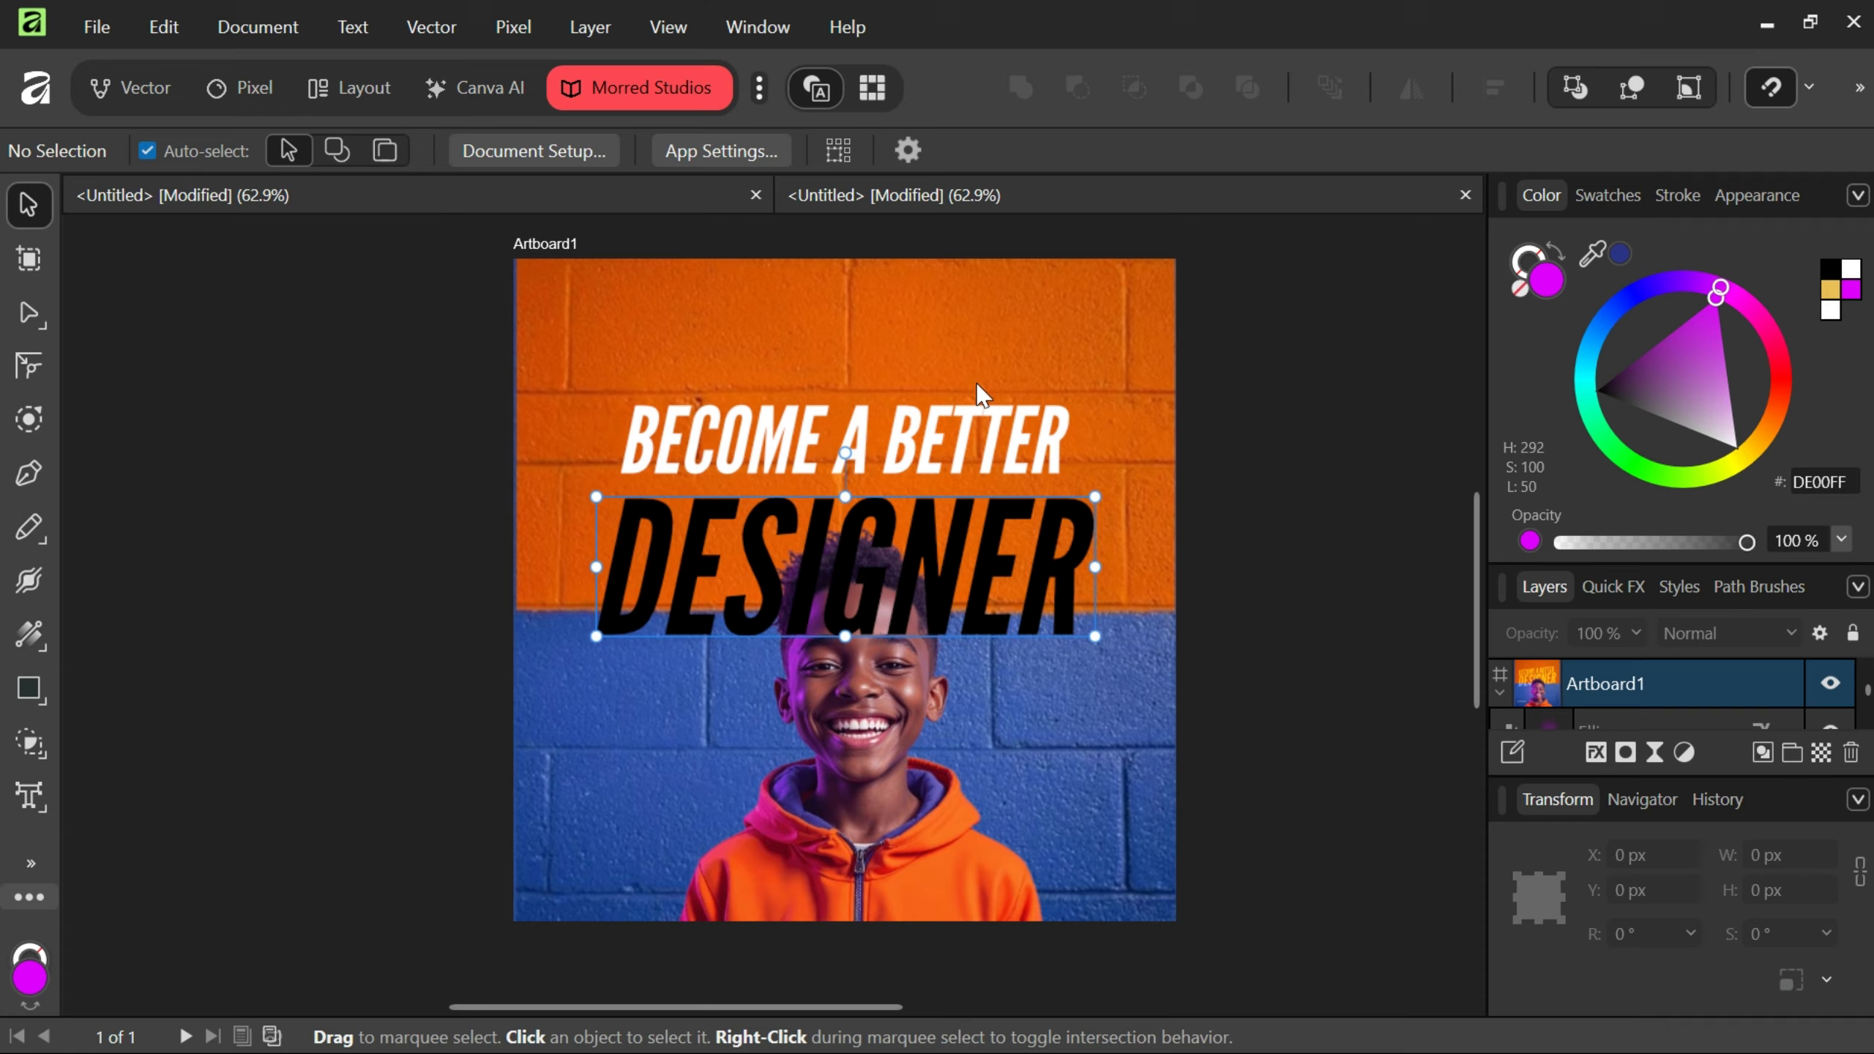
left_click(1027, 435)
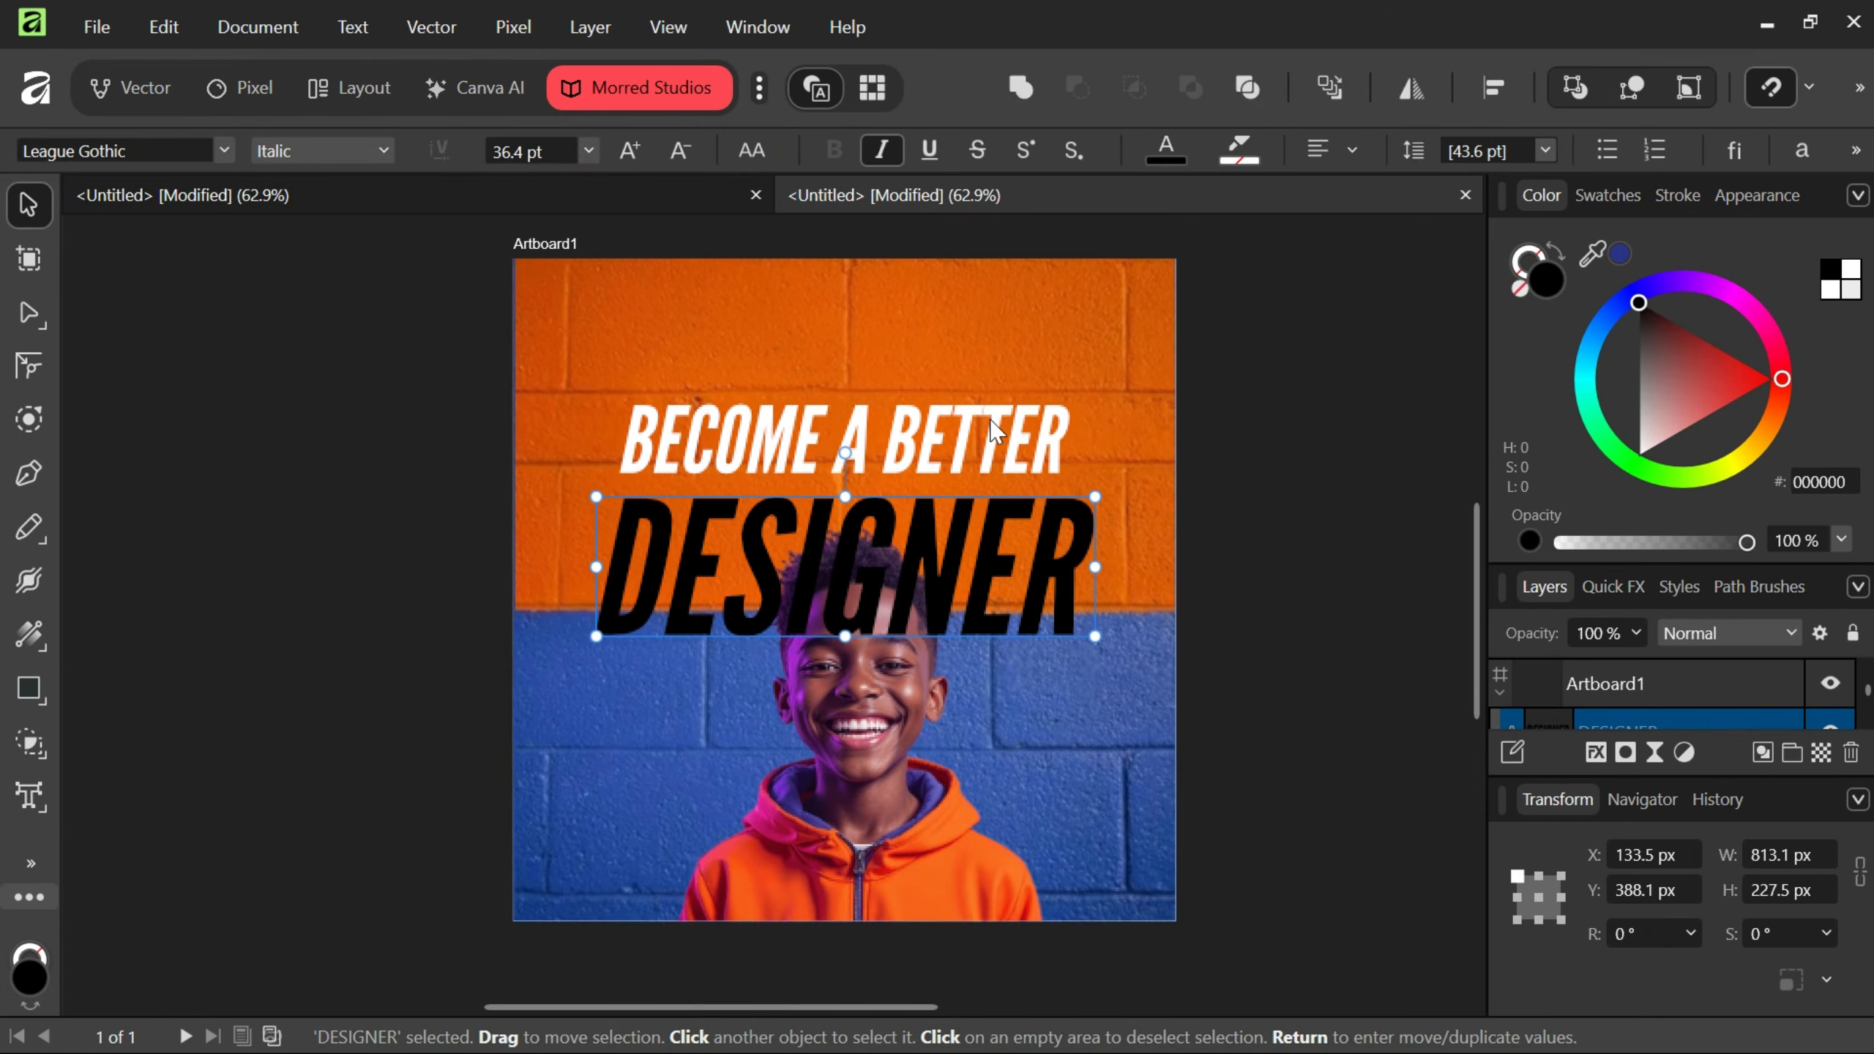
left_click(990, 554)
scroll(914, 542, "up", 3)
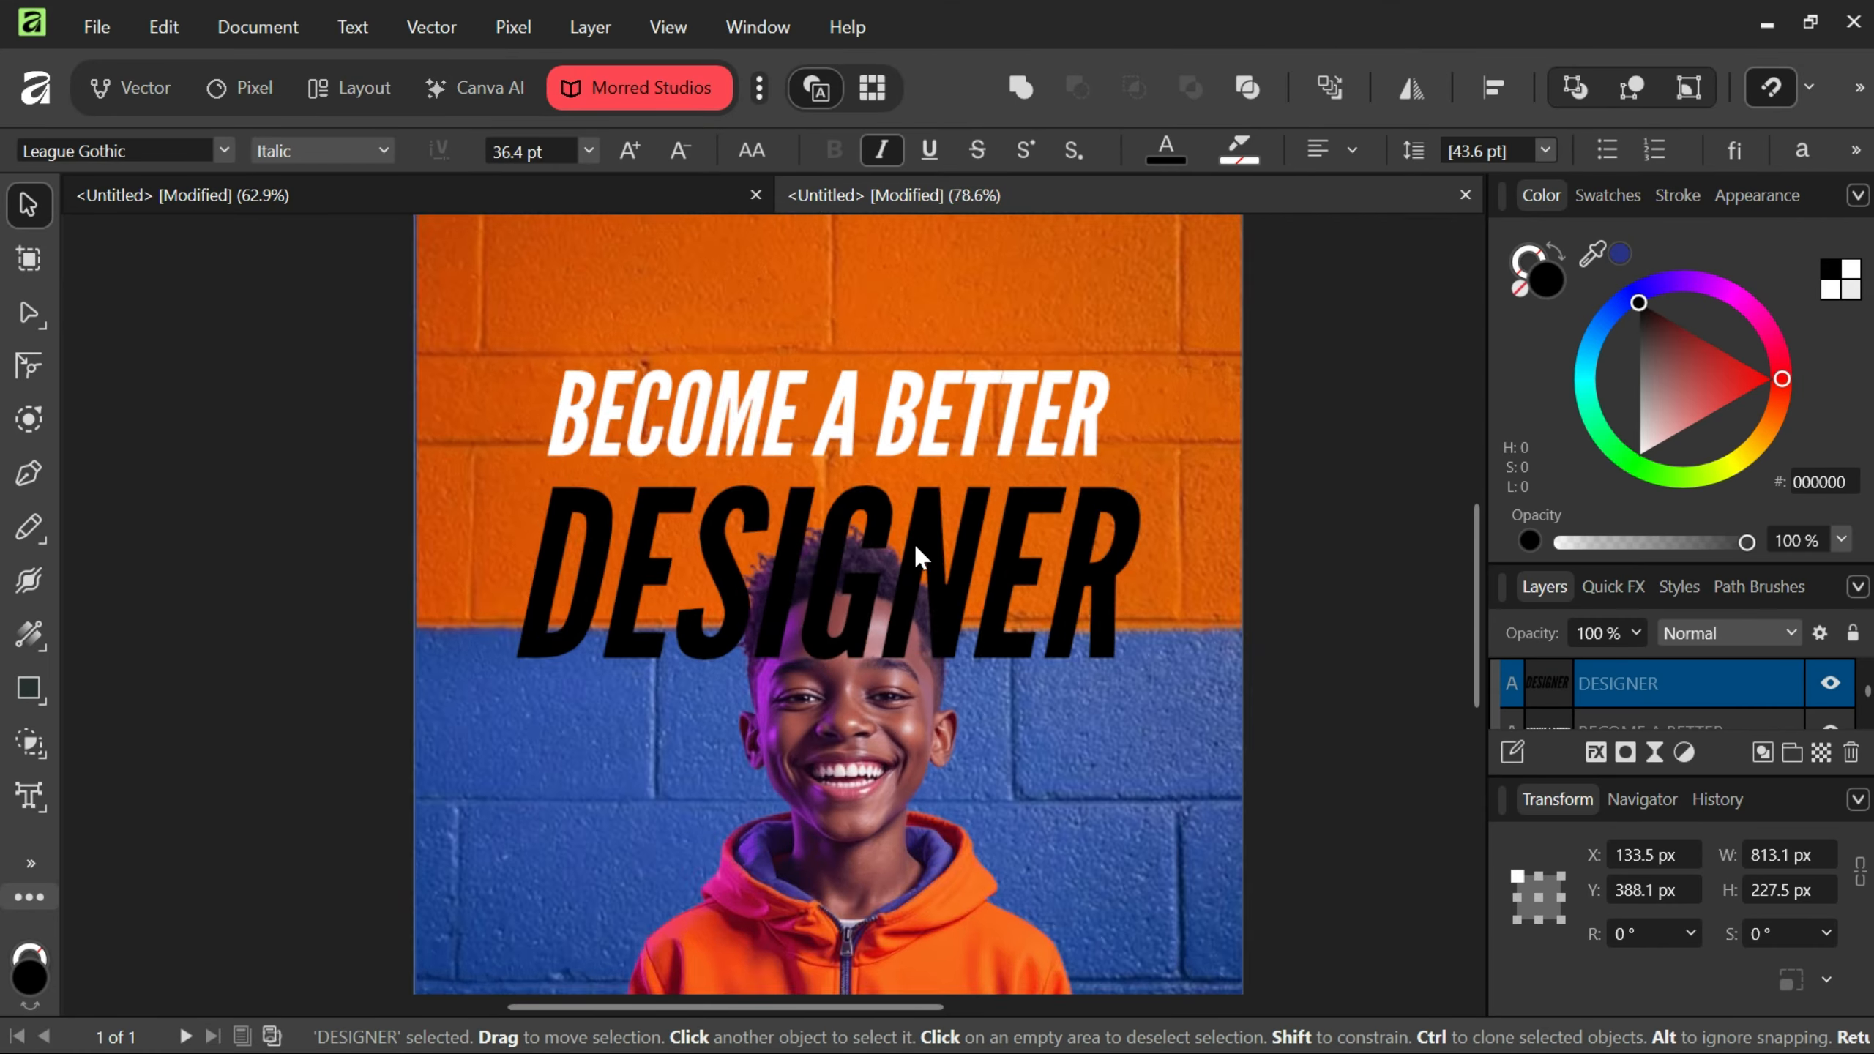
left_click_drag(825, 503, 820, 481)
left_click_drag(1629, 340, 1626, 484)
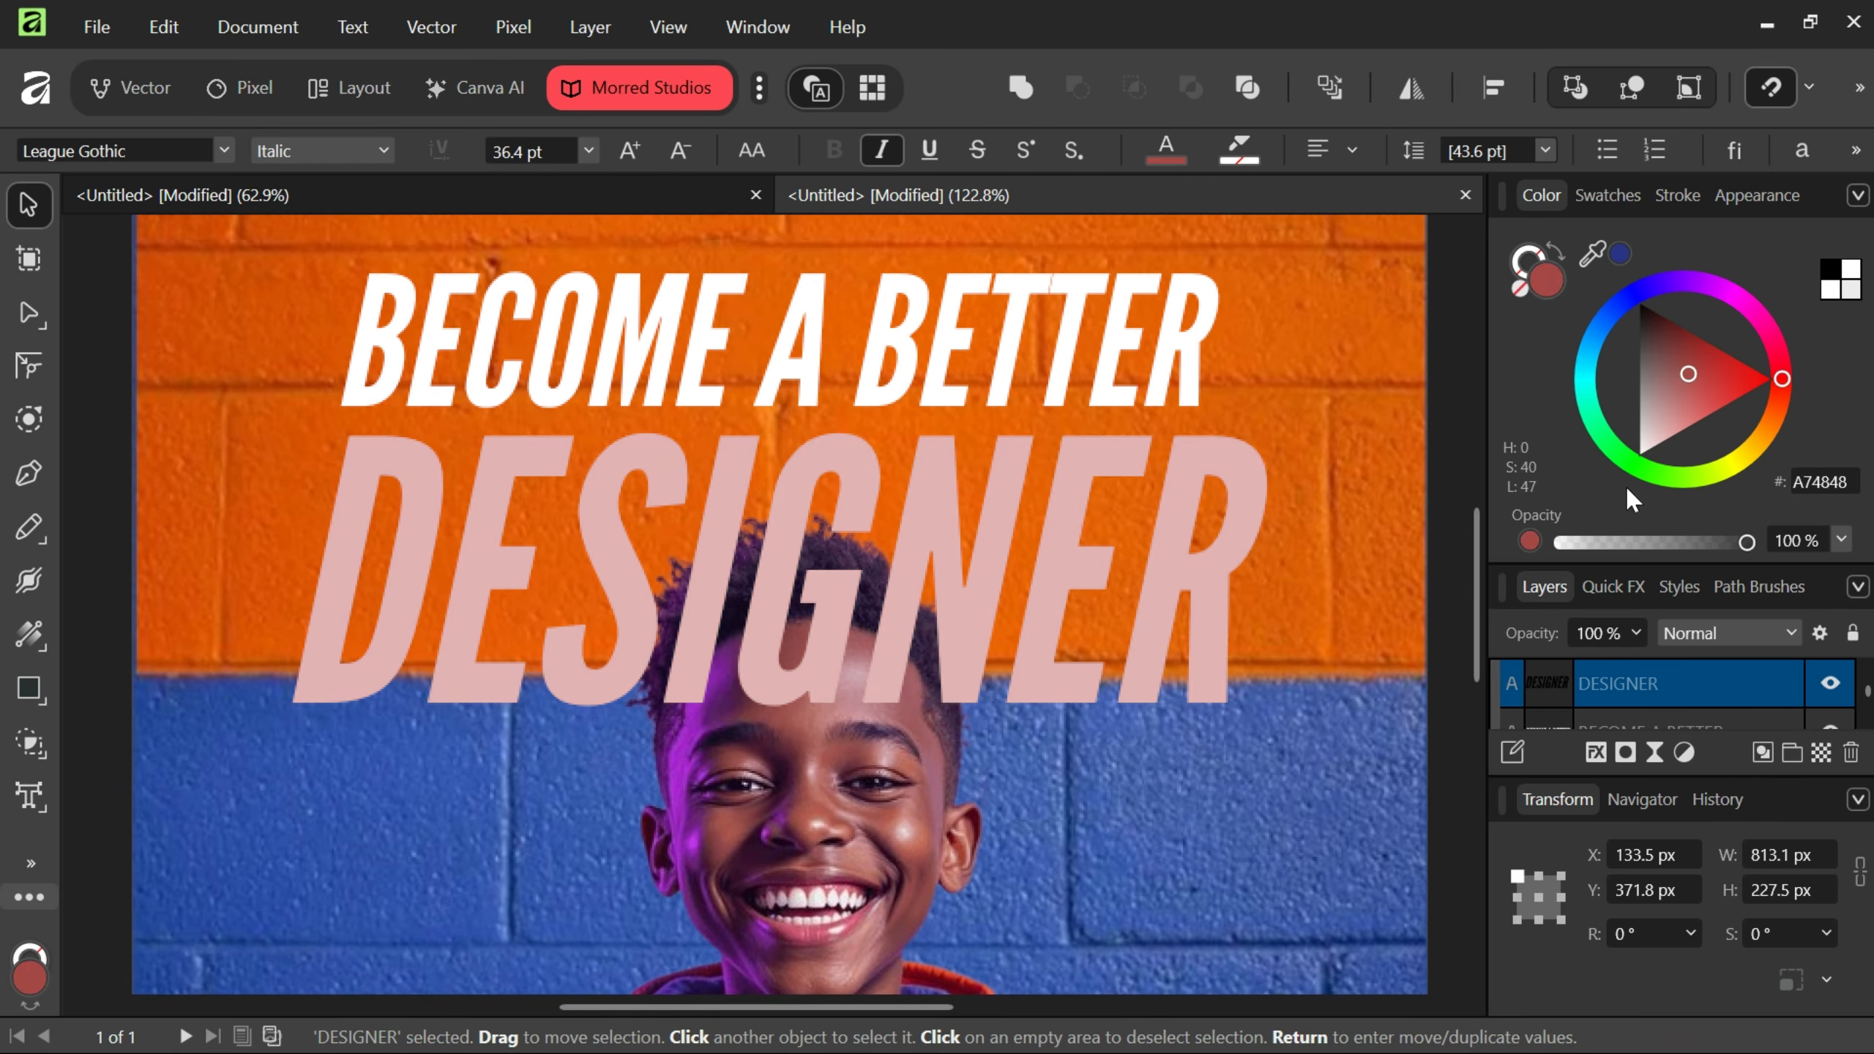
key("ctrl+0")
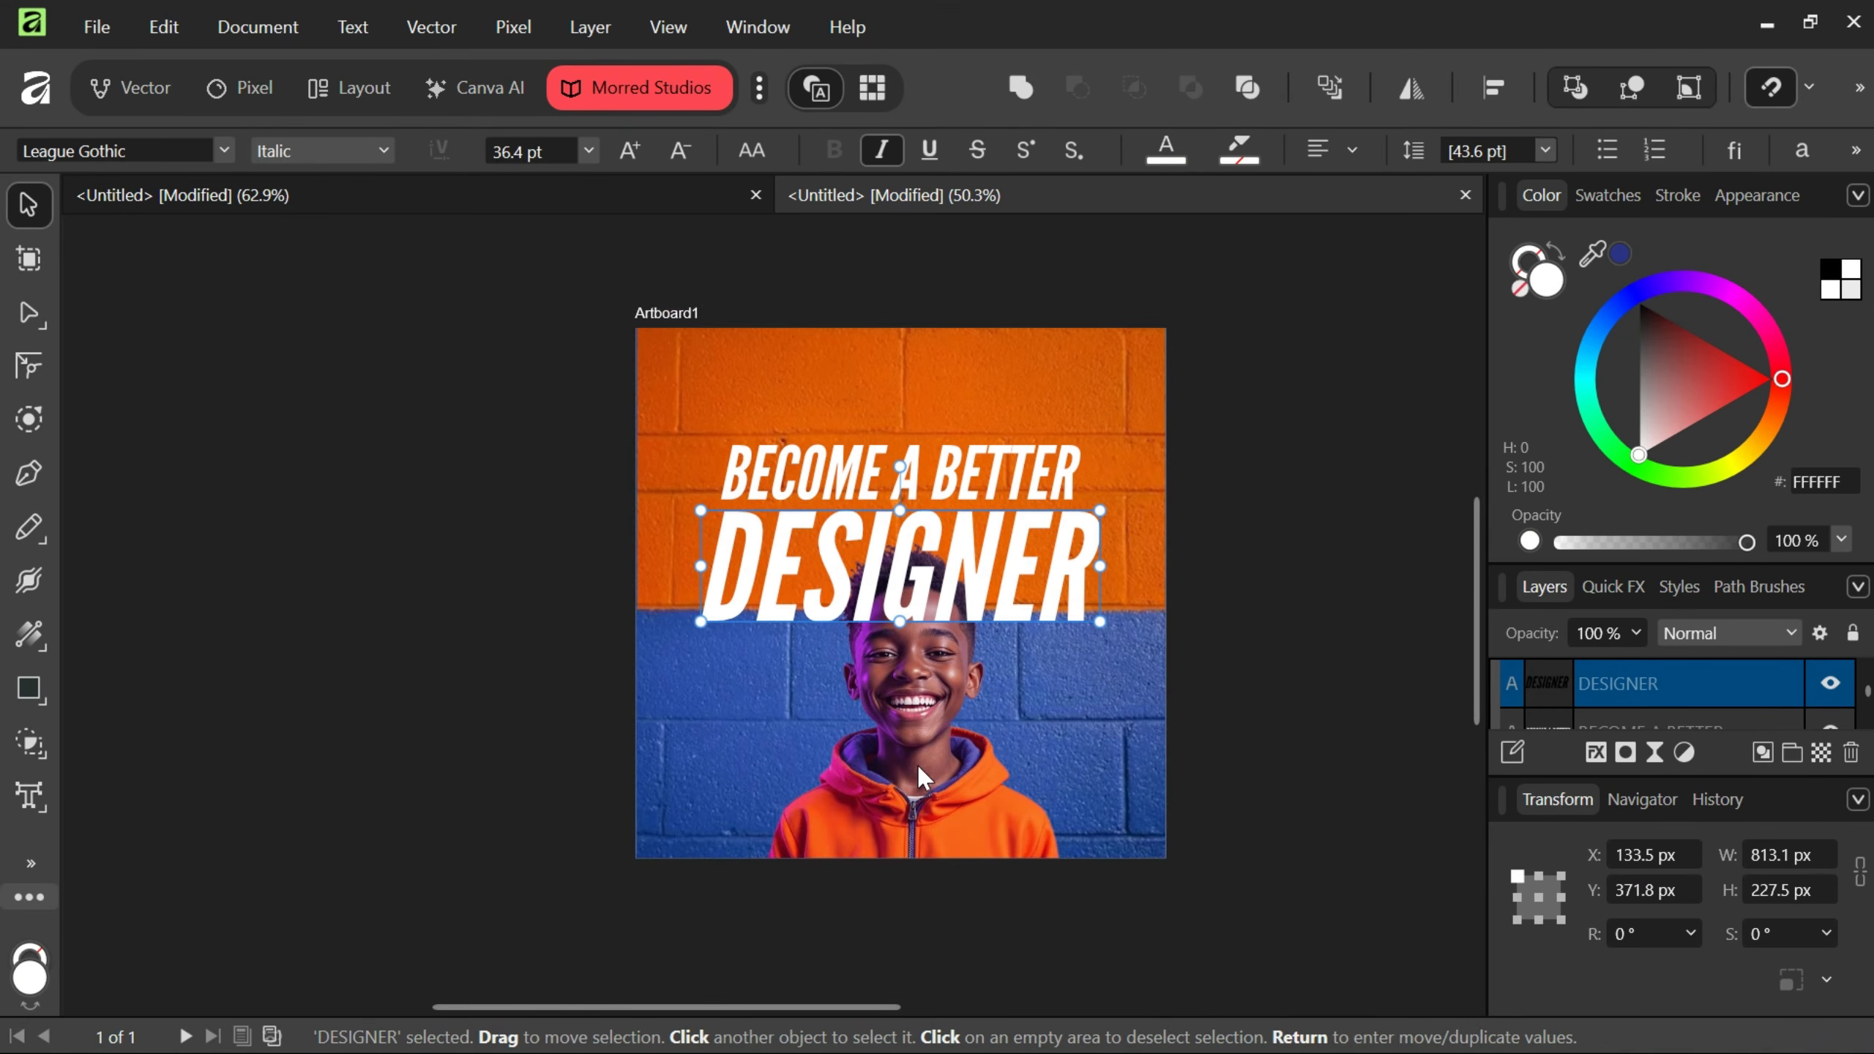
Bring the boy's portrait to the front of the stacking order so his head overlaps the DESIGNER text.
left_click(912, 765)
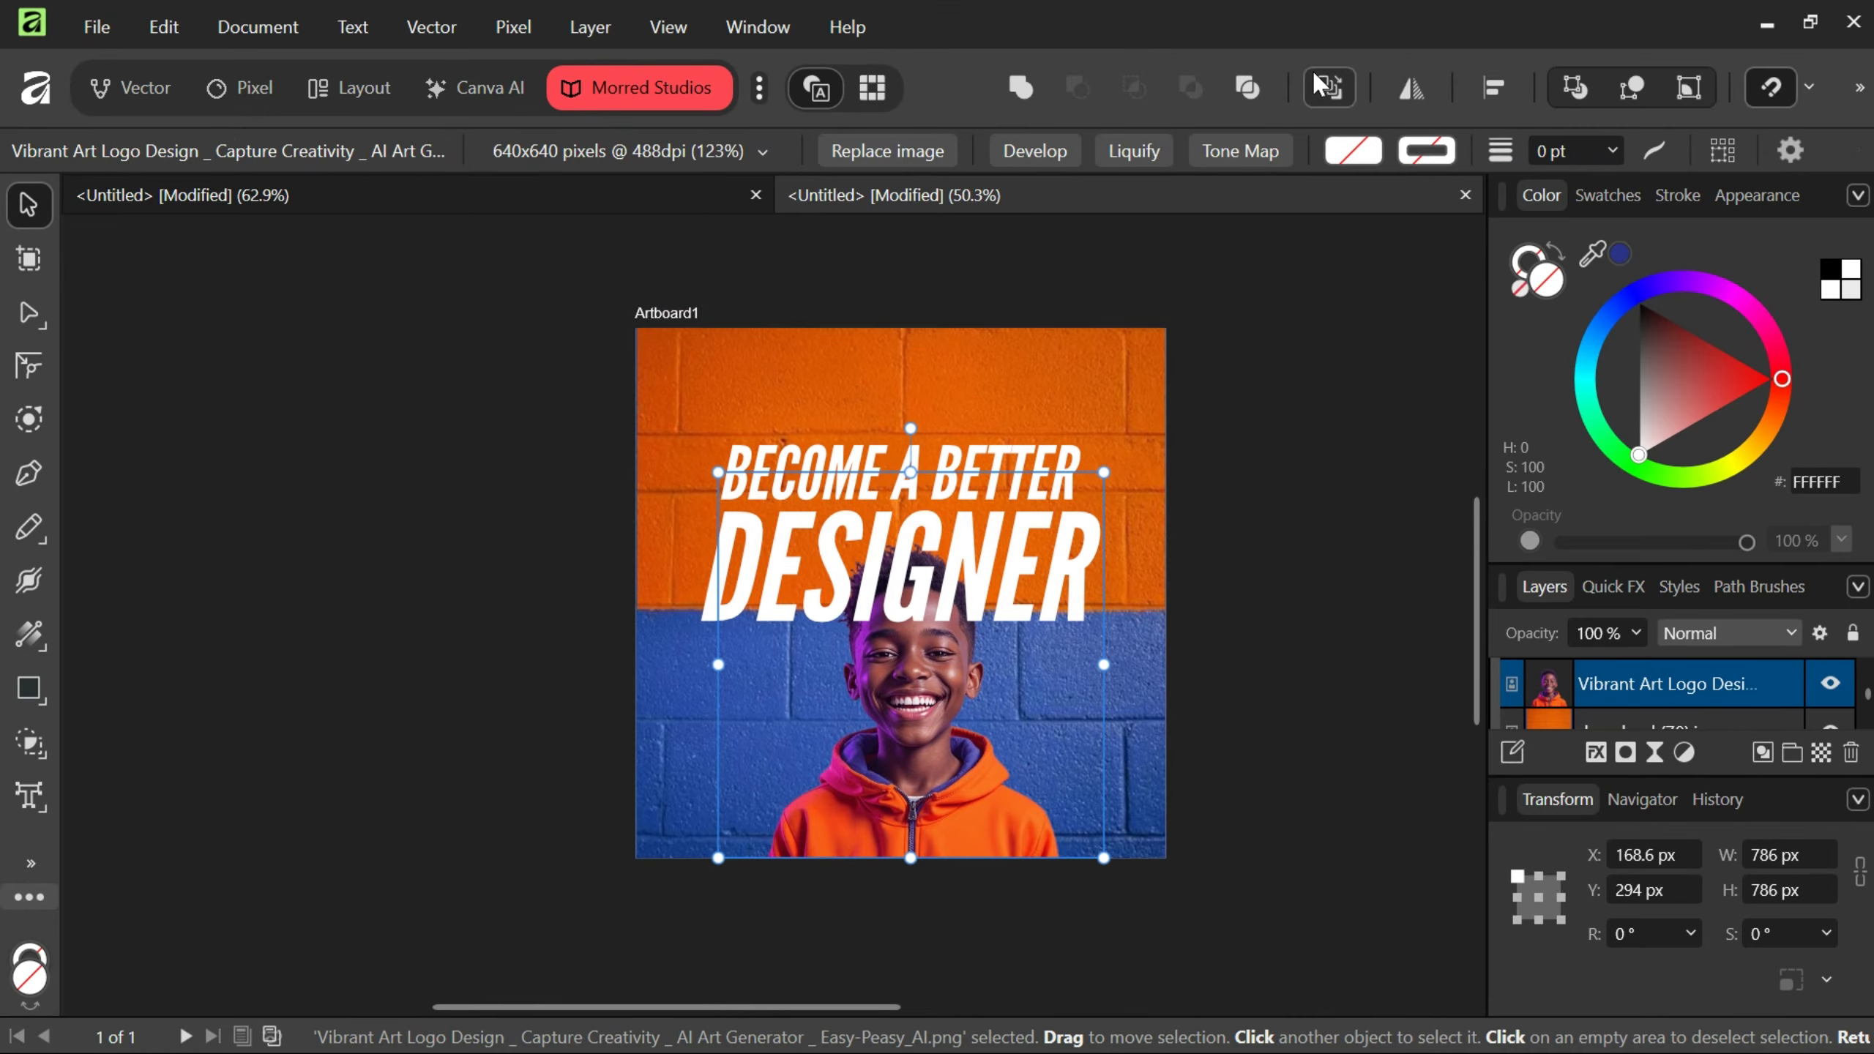
left_click(1327, 86)
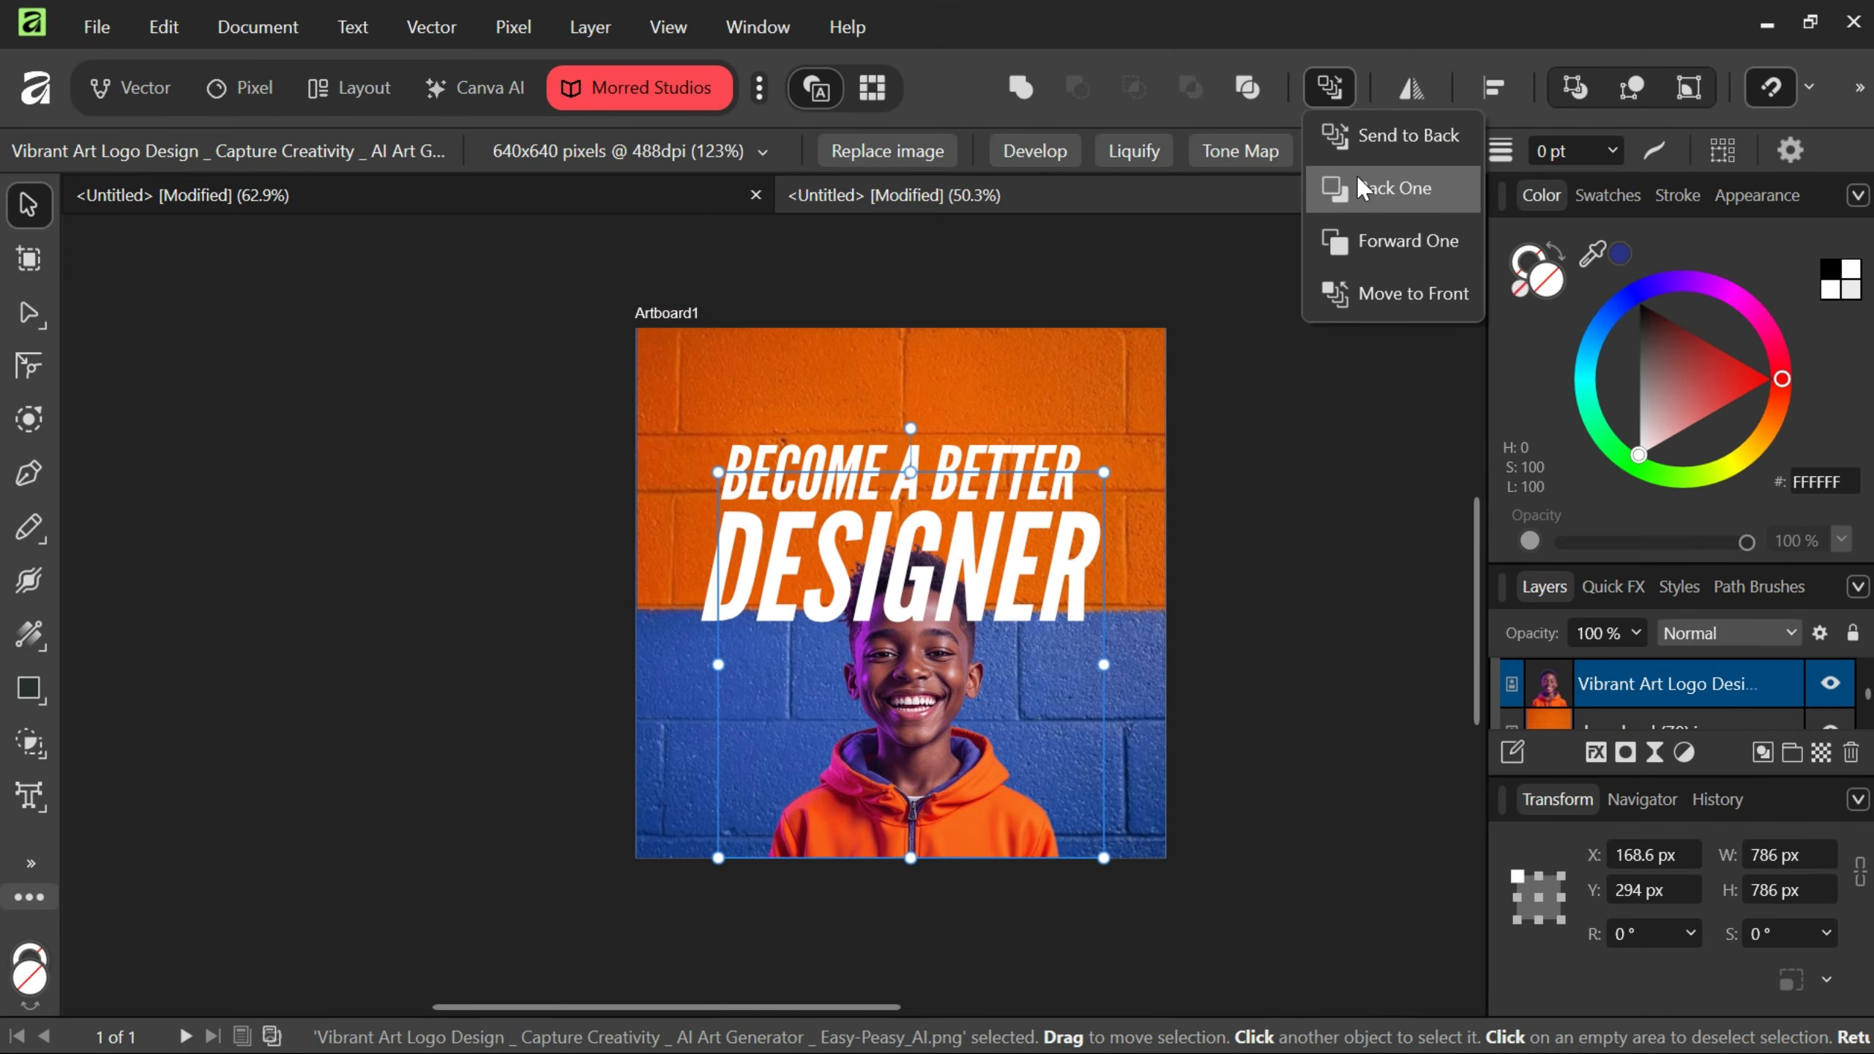
left_click(1357, 295)
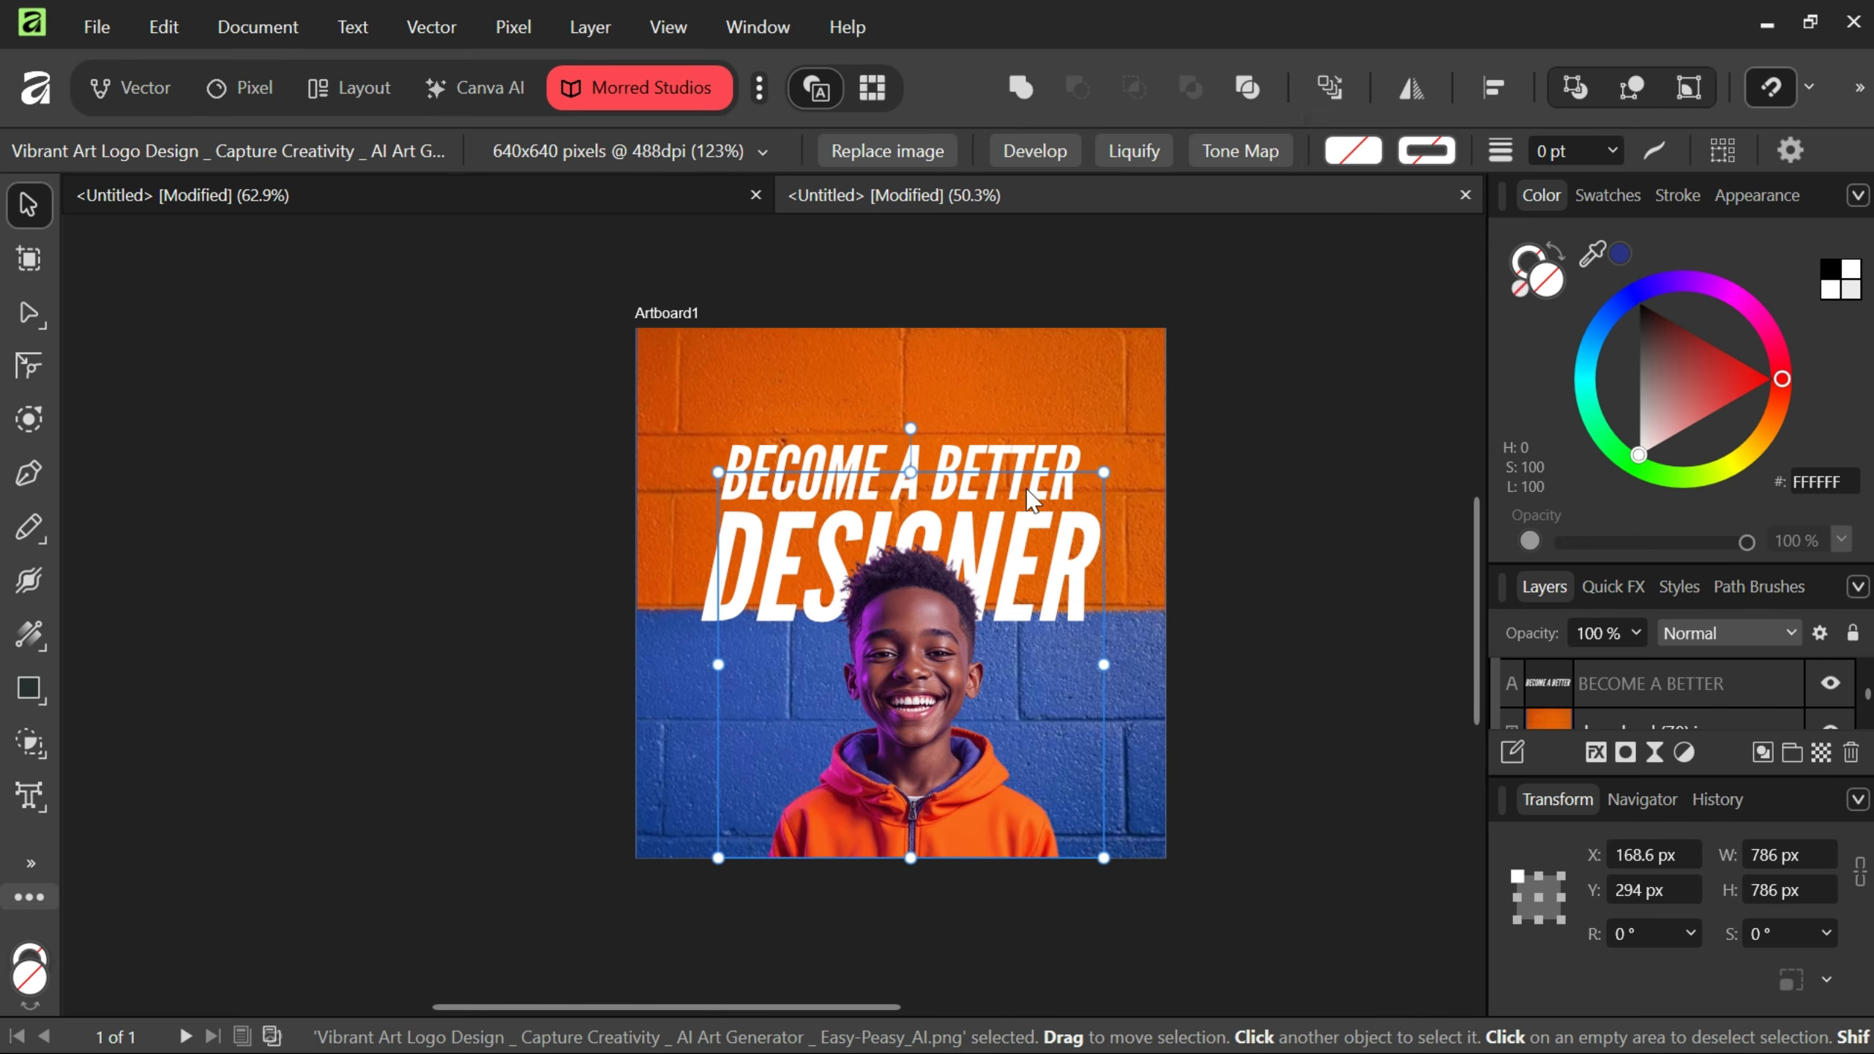
left_click(1344, 693)
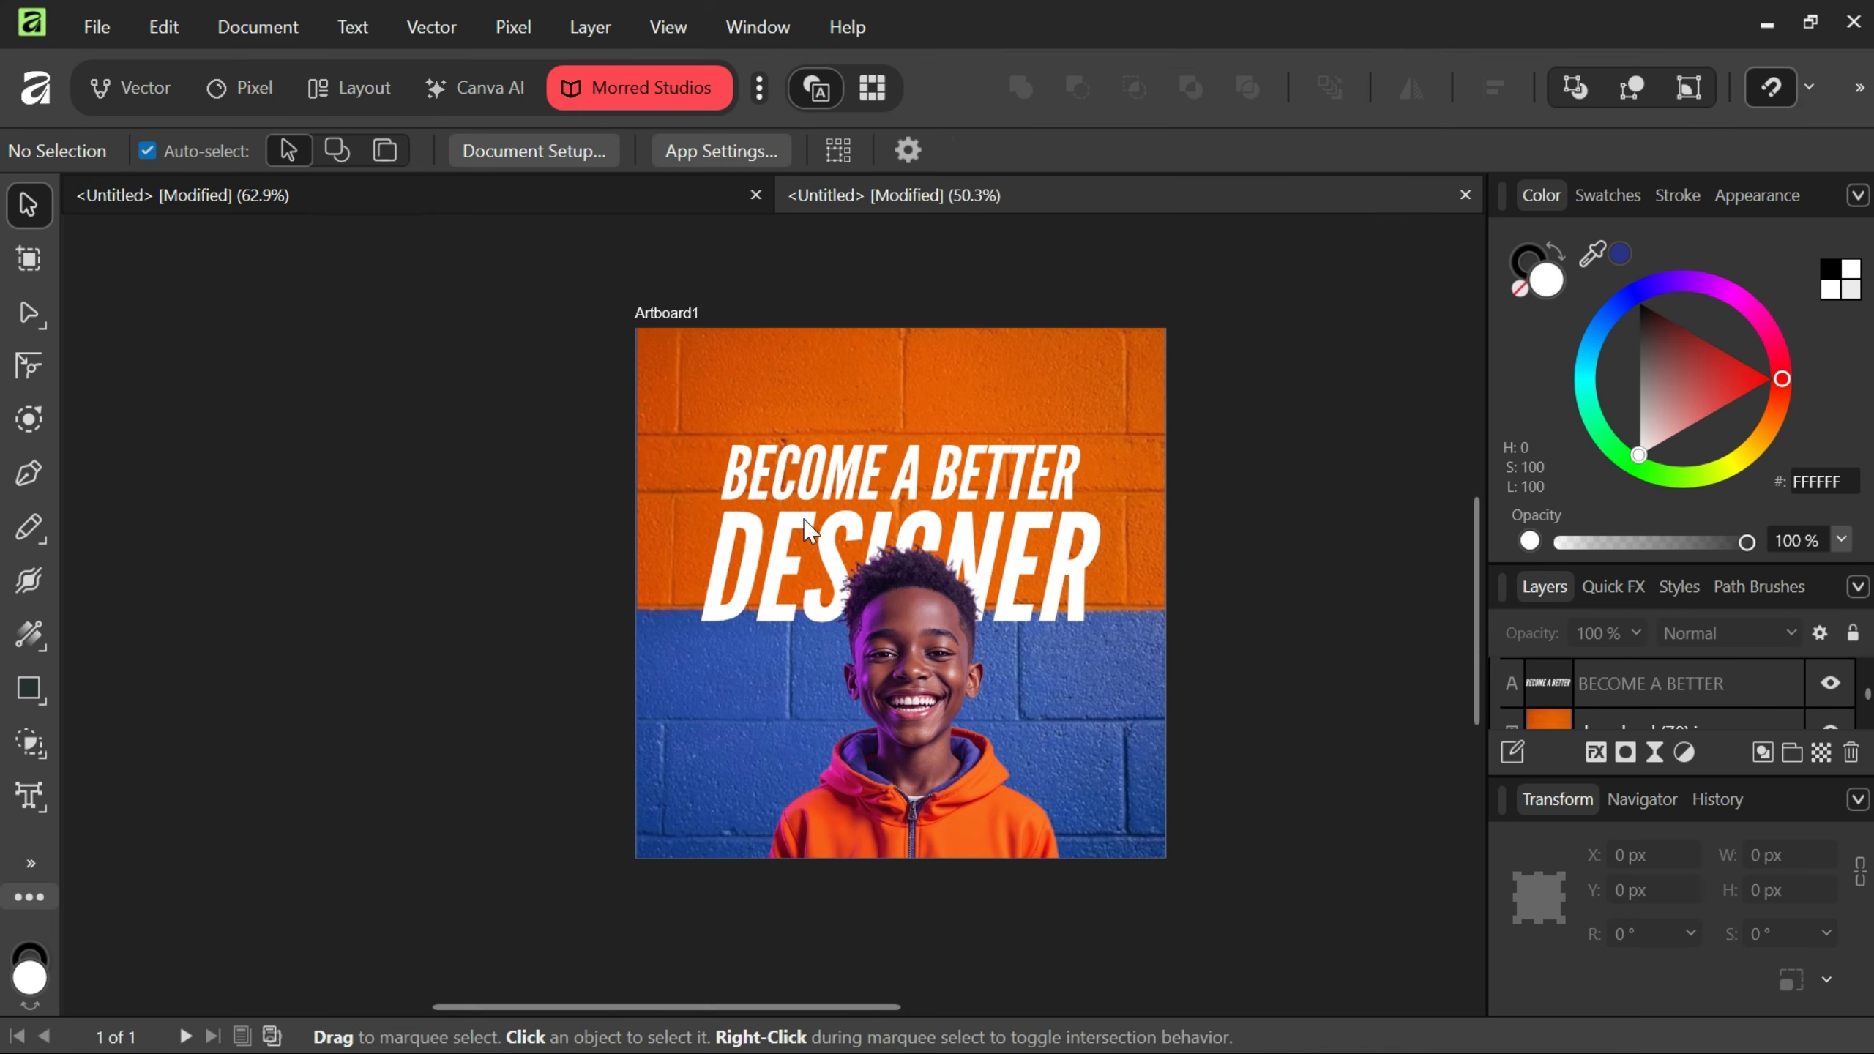
Undock the Layers panel, float it beside the artboard and lengthen it to give the layer list more room.
scroll(841, 528, "right", 3)
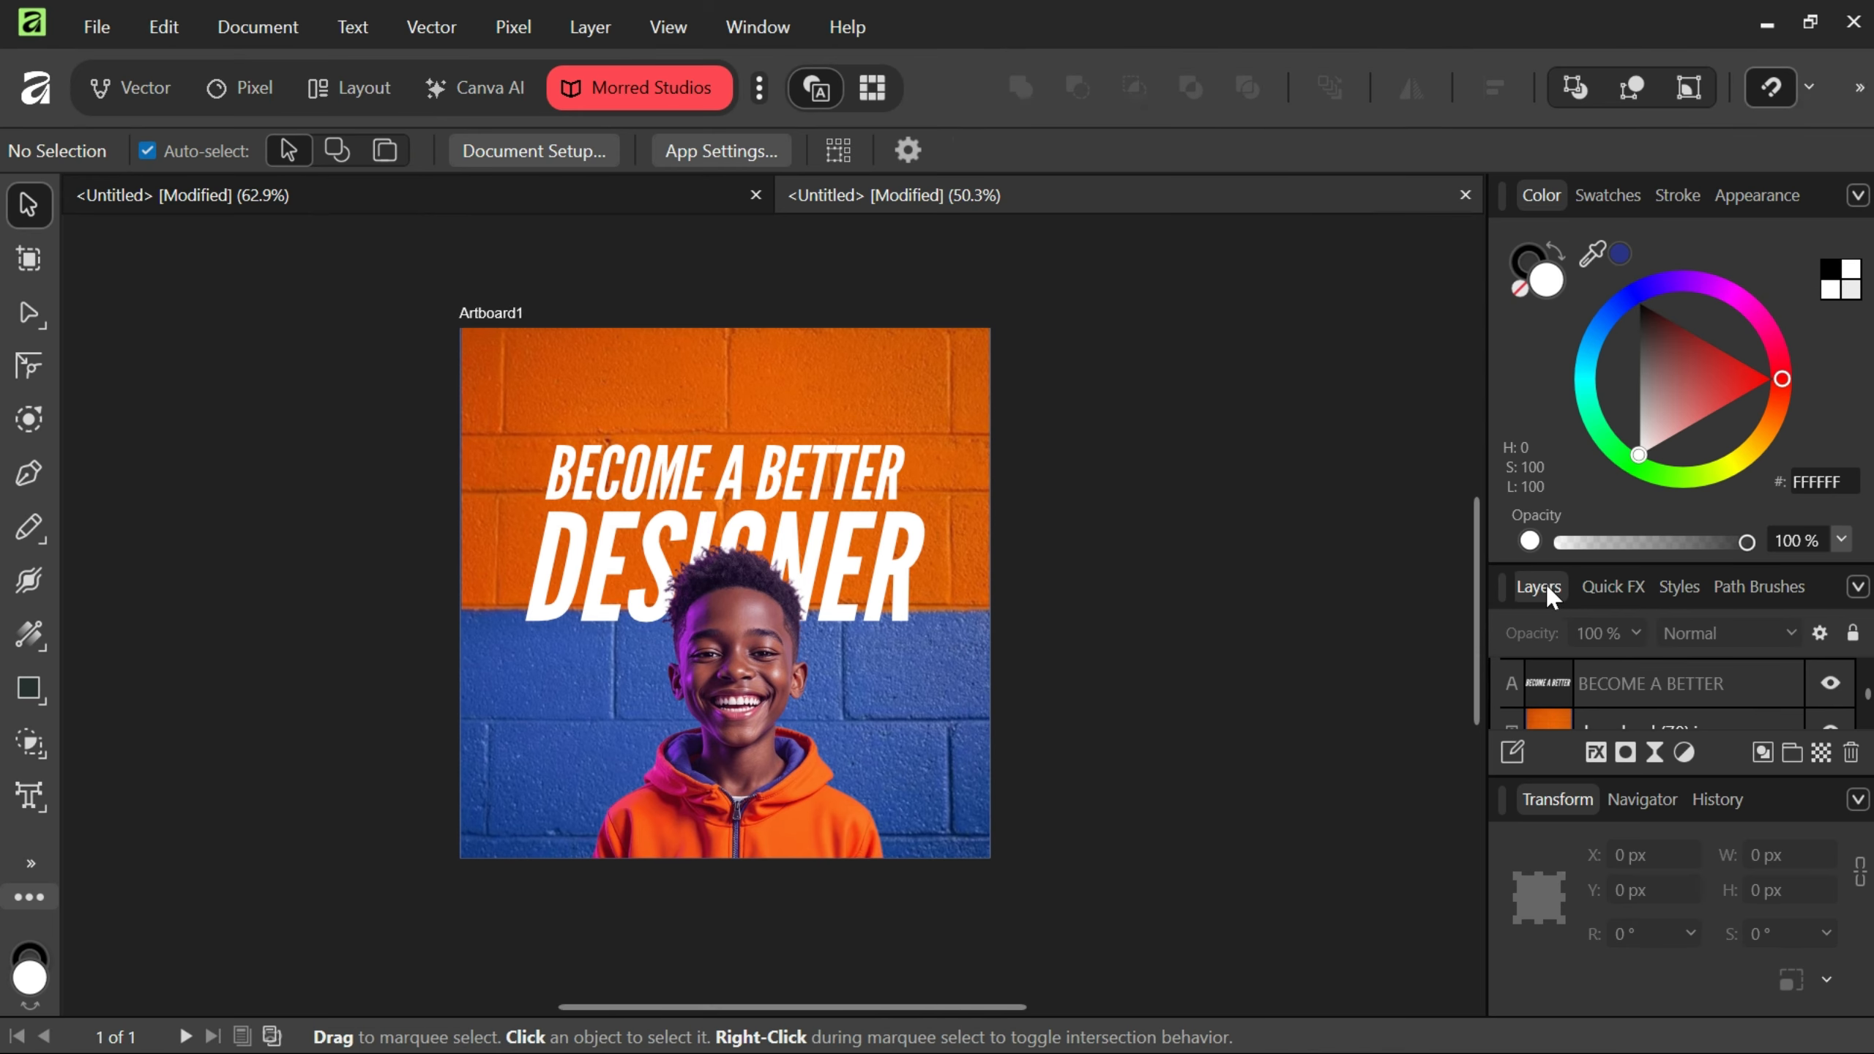
left_click_drag(1547, 584, 1137, 314)
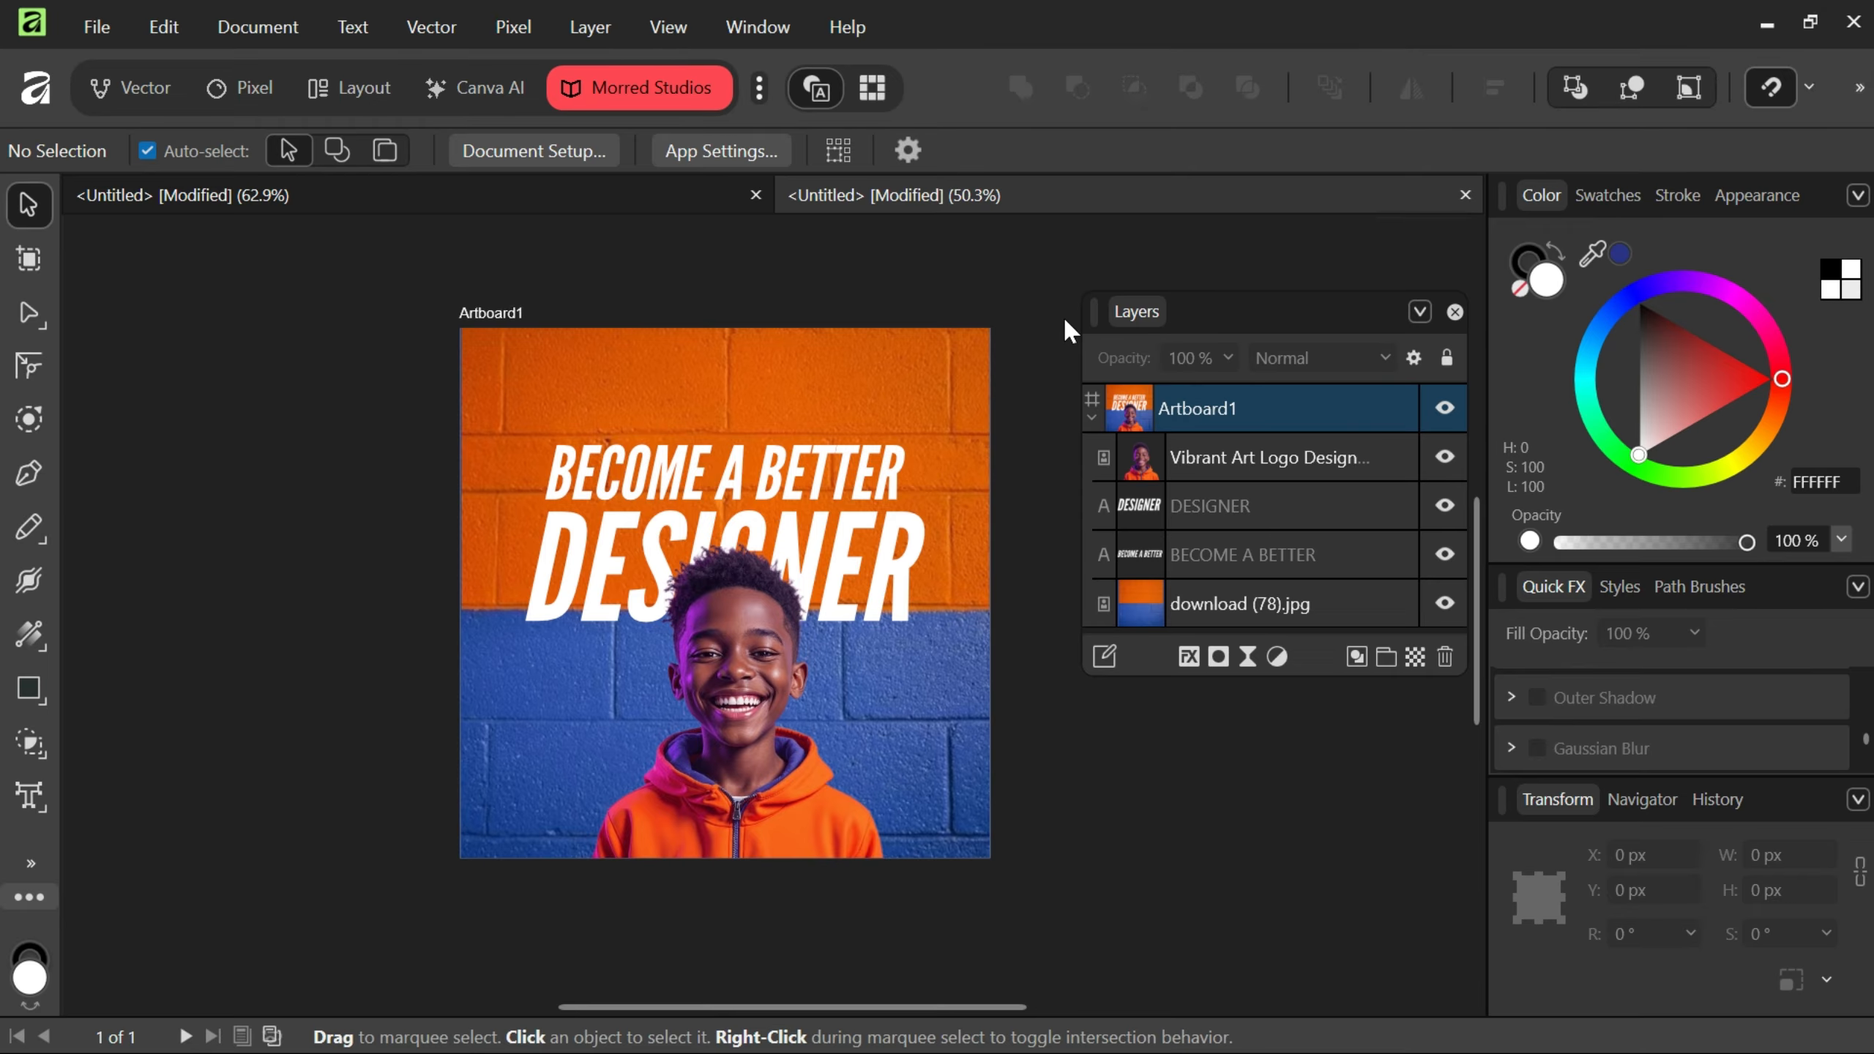
left_click_drag(1147, 312, 1081, 259)
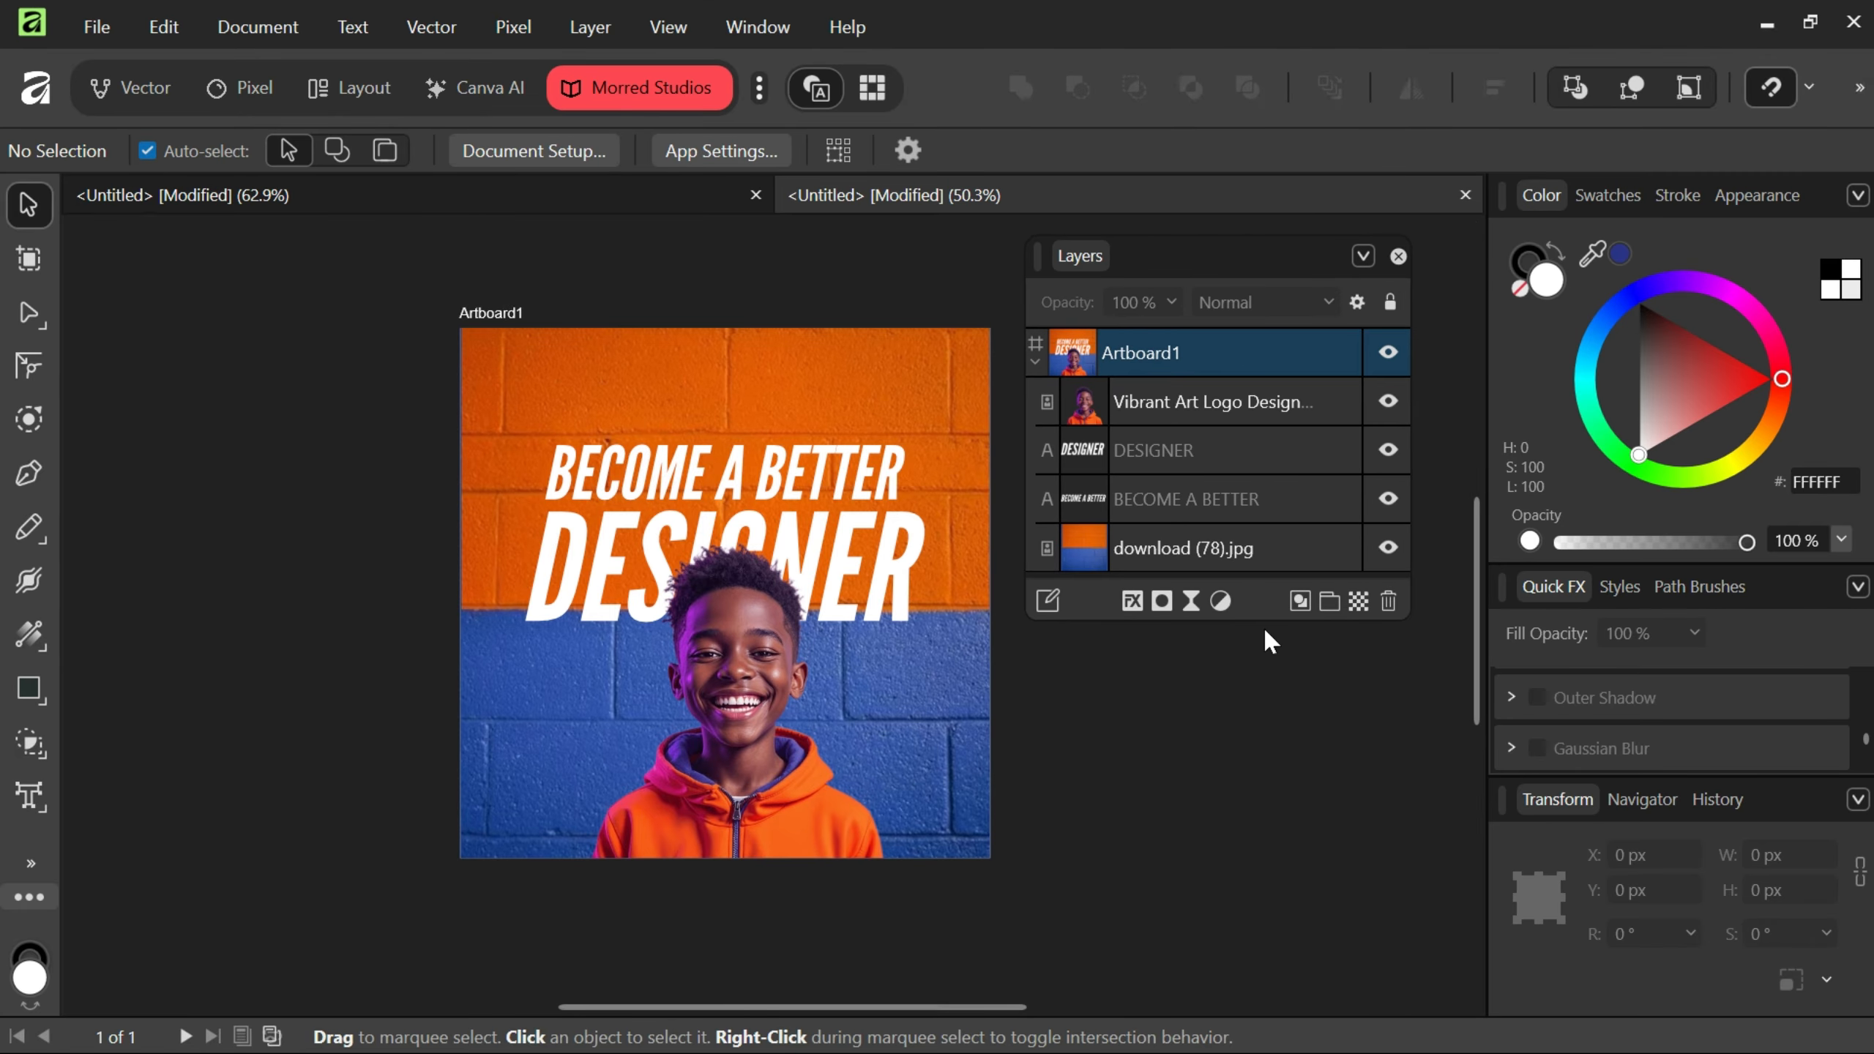
left_click_drag(1255, 618, 1263, 877)
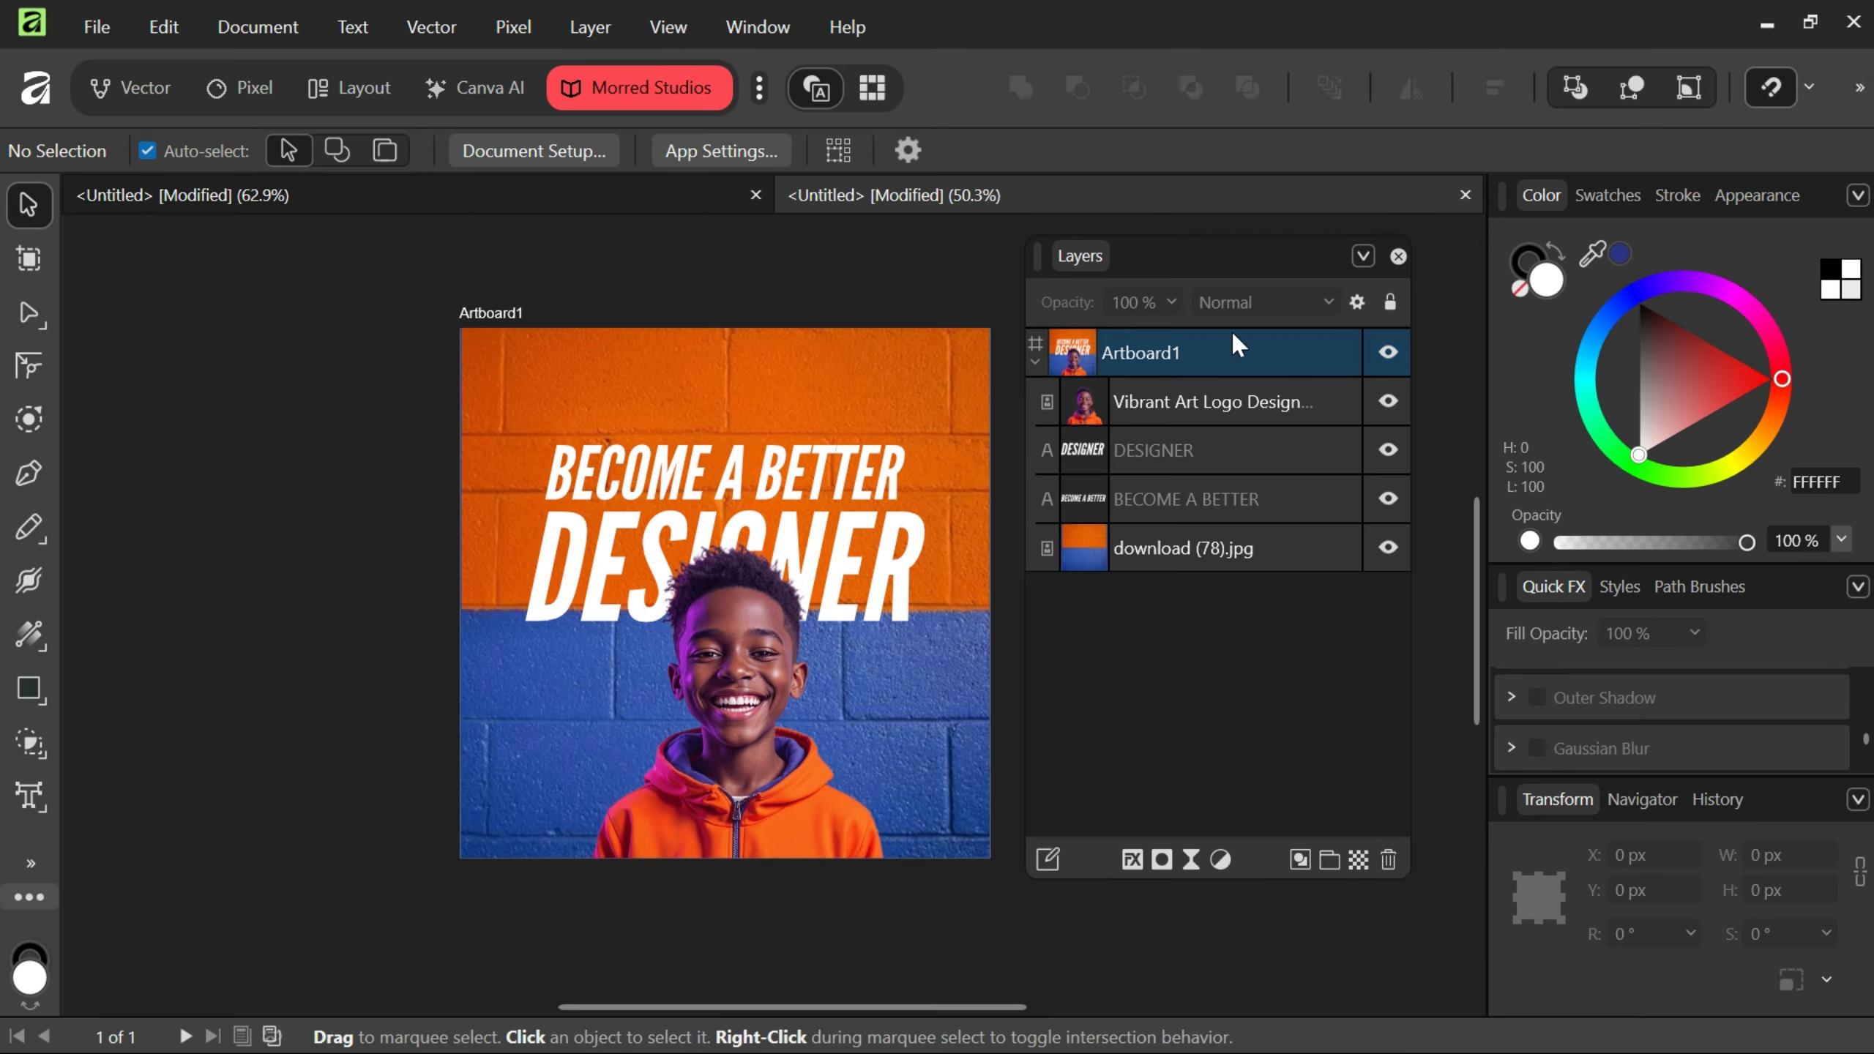
left_click_drag(1191, 260, 1307, 260)
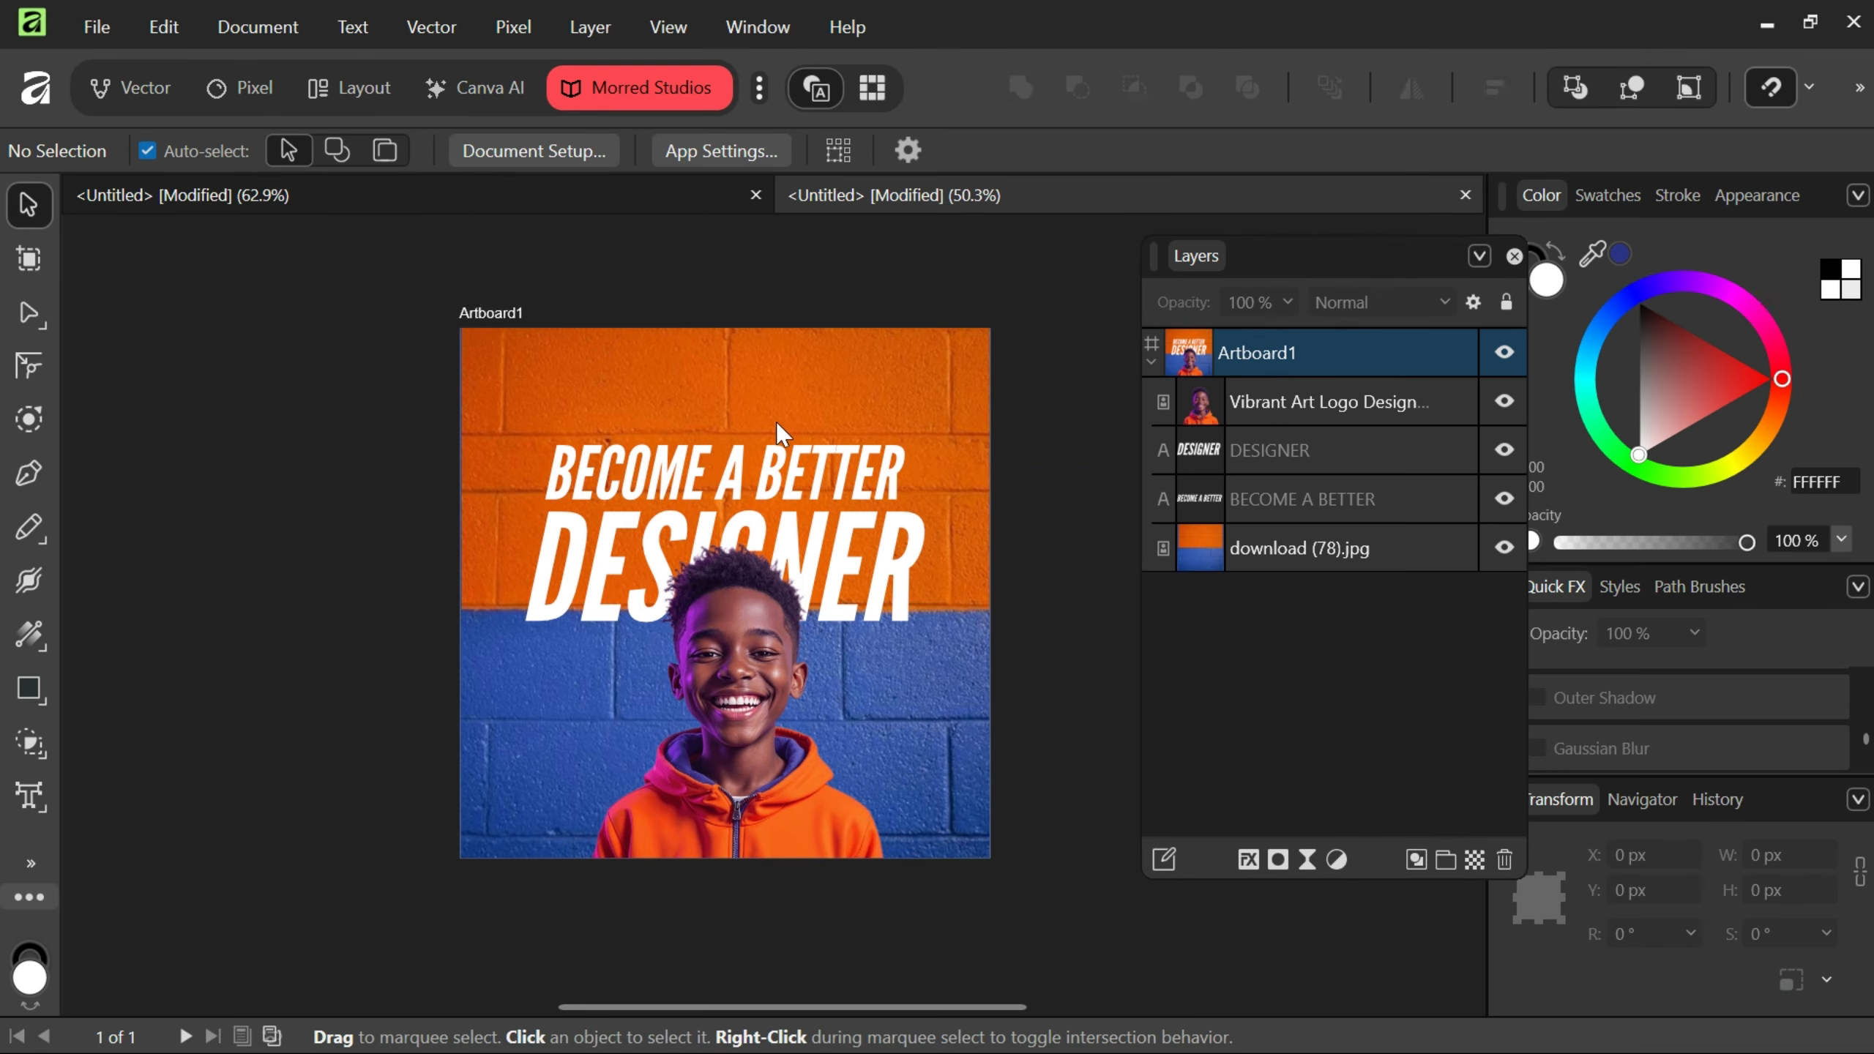
Rotate the BECOME A BETTER and DESIGNER texts together by about 6.2° and enlarge them to about 949.7 px wide, centred on the artboard.
left_click(666, 476)
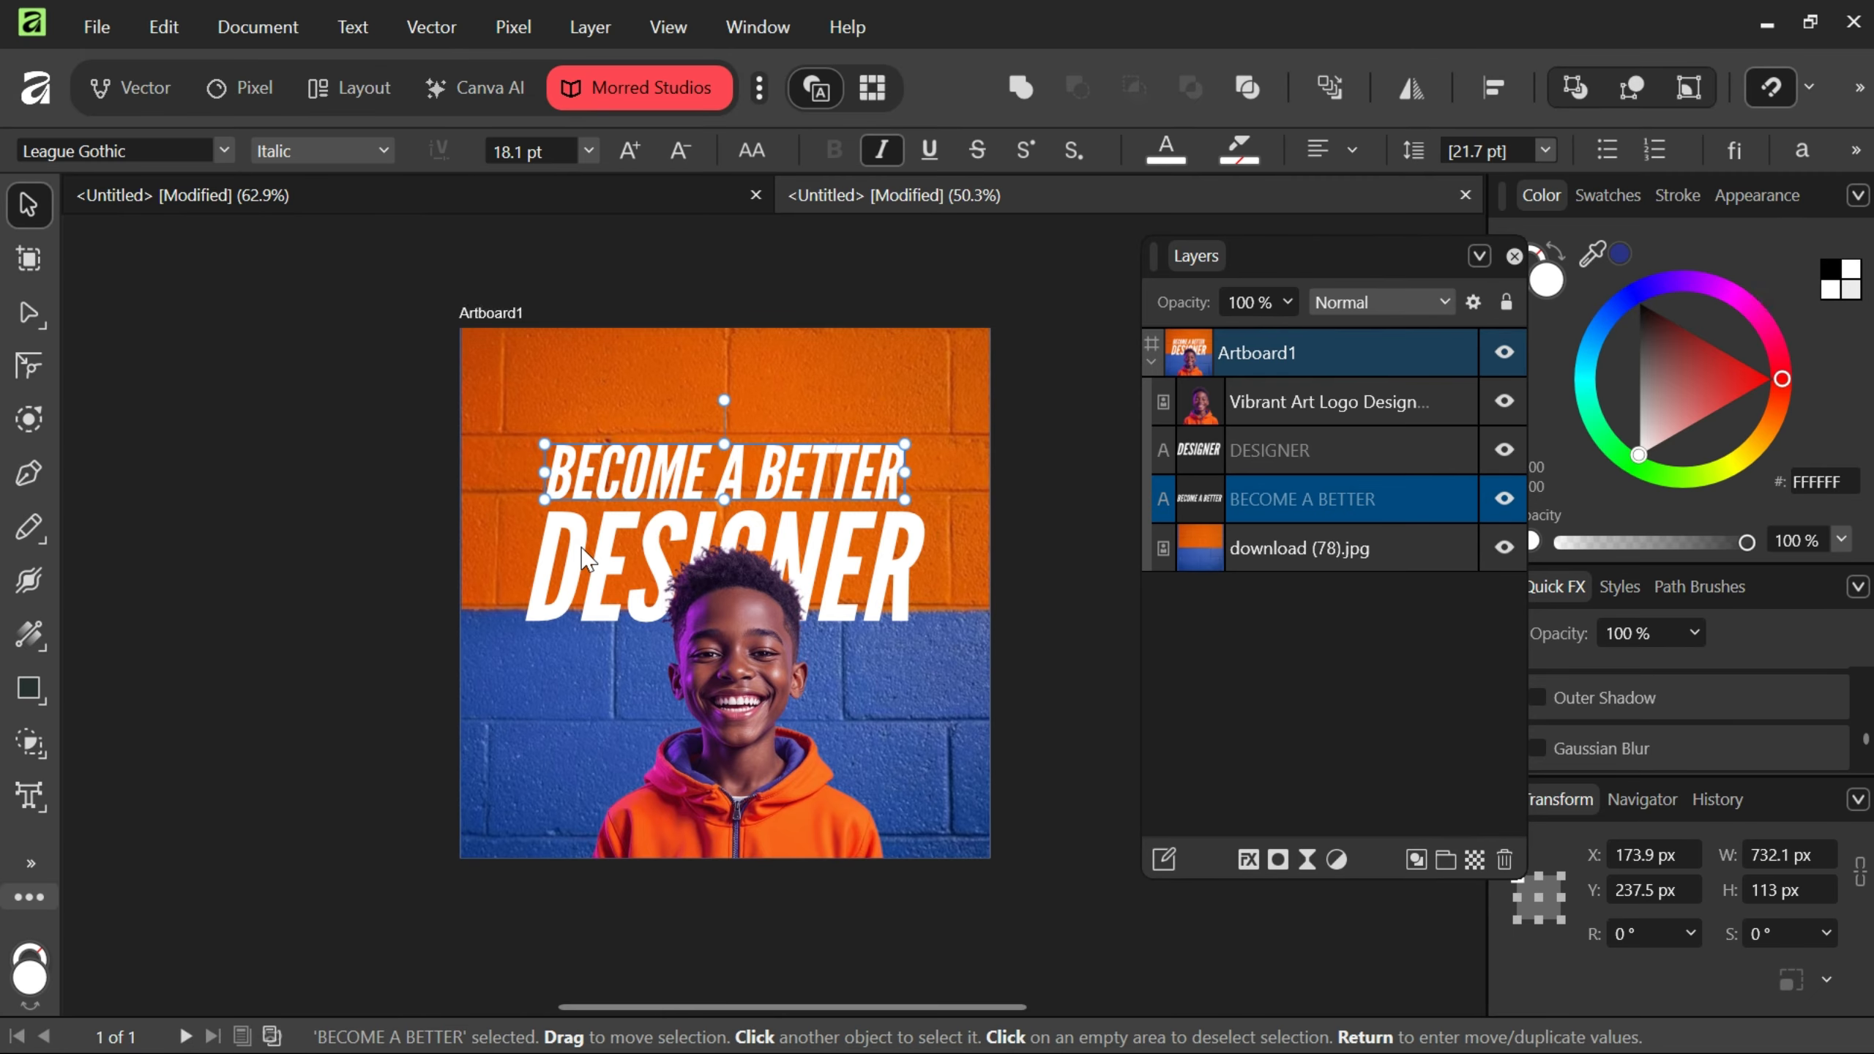
left_click(586, 559)
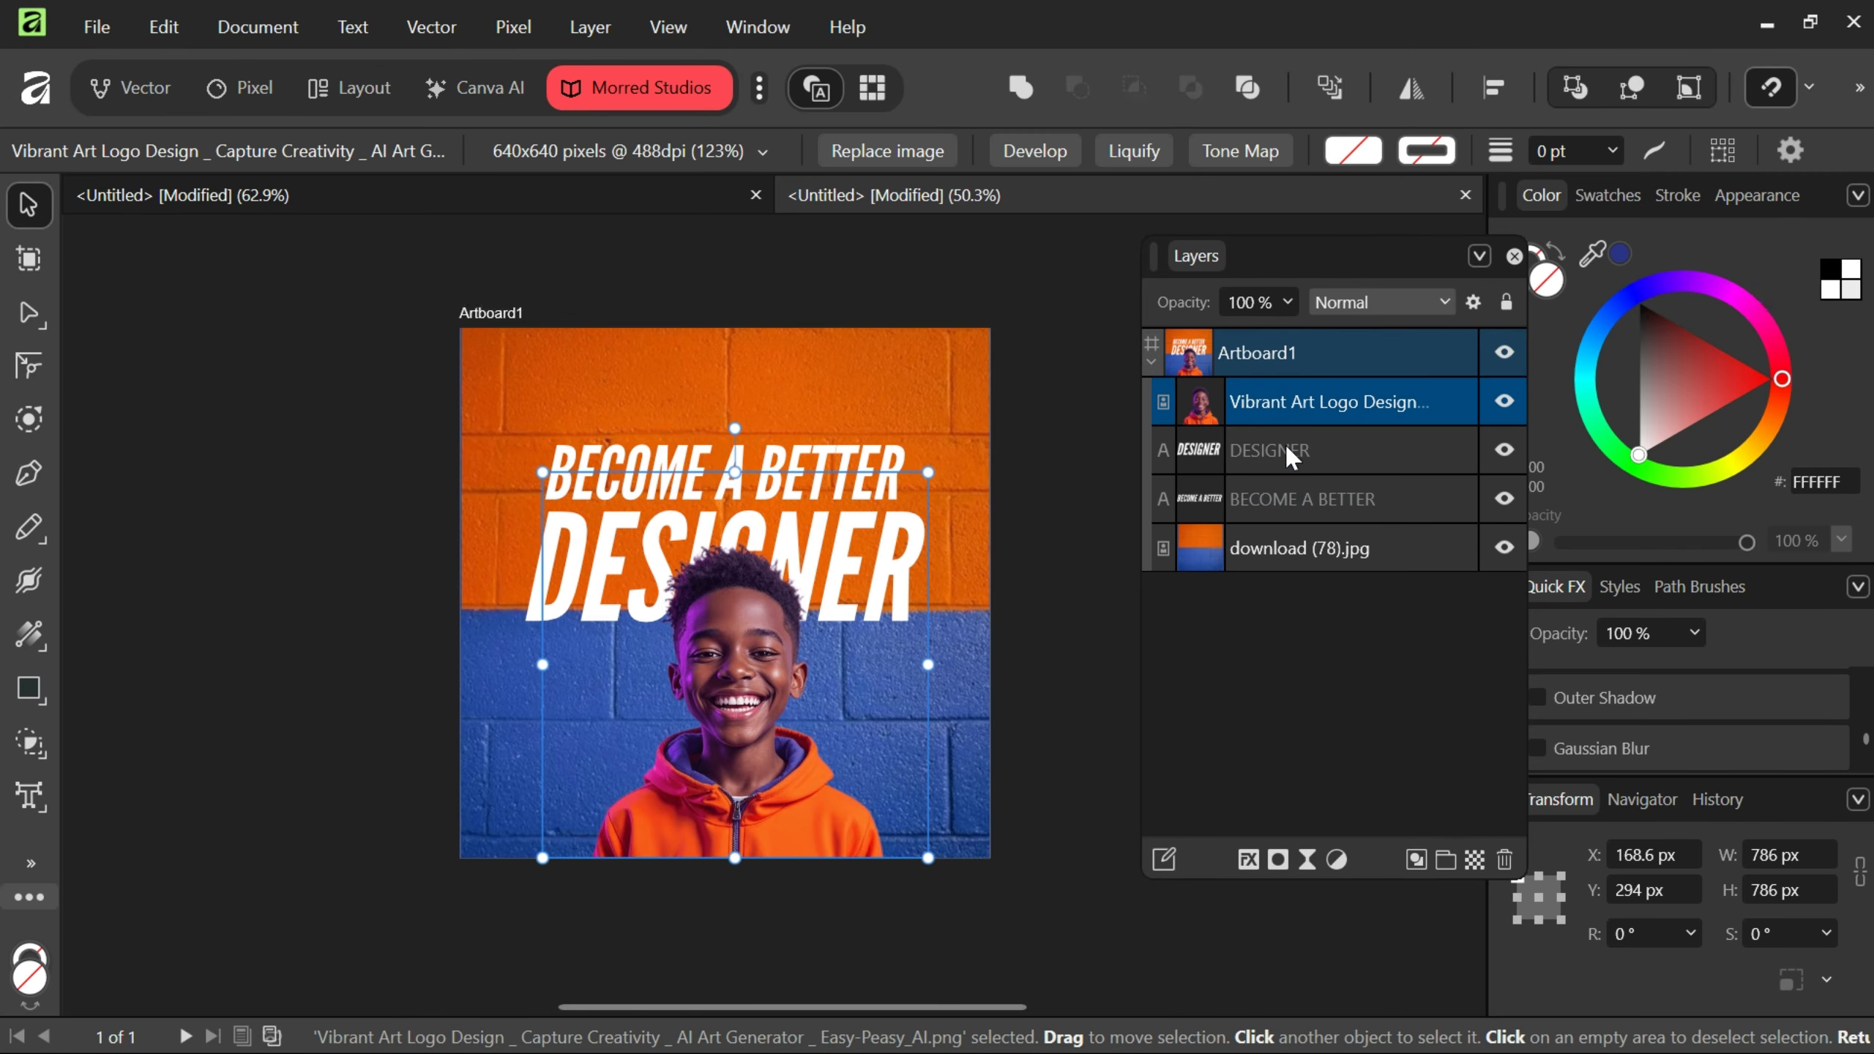
left_click(1300, 465)
left_click(860, 447, "ctrl")
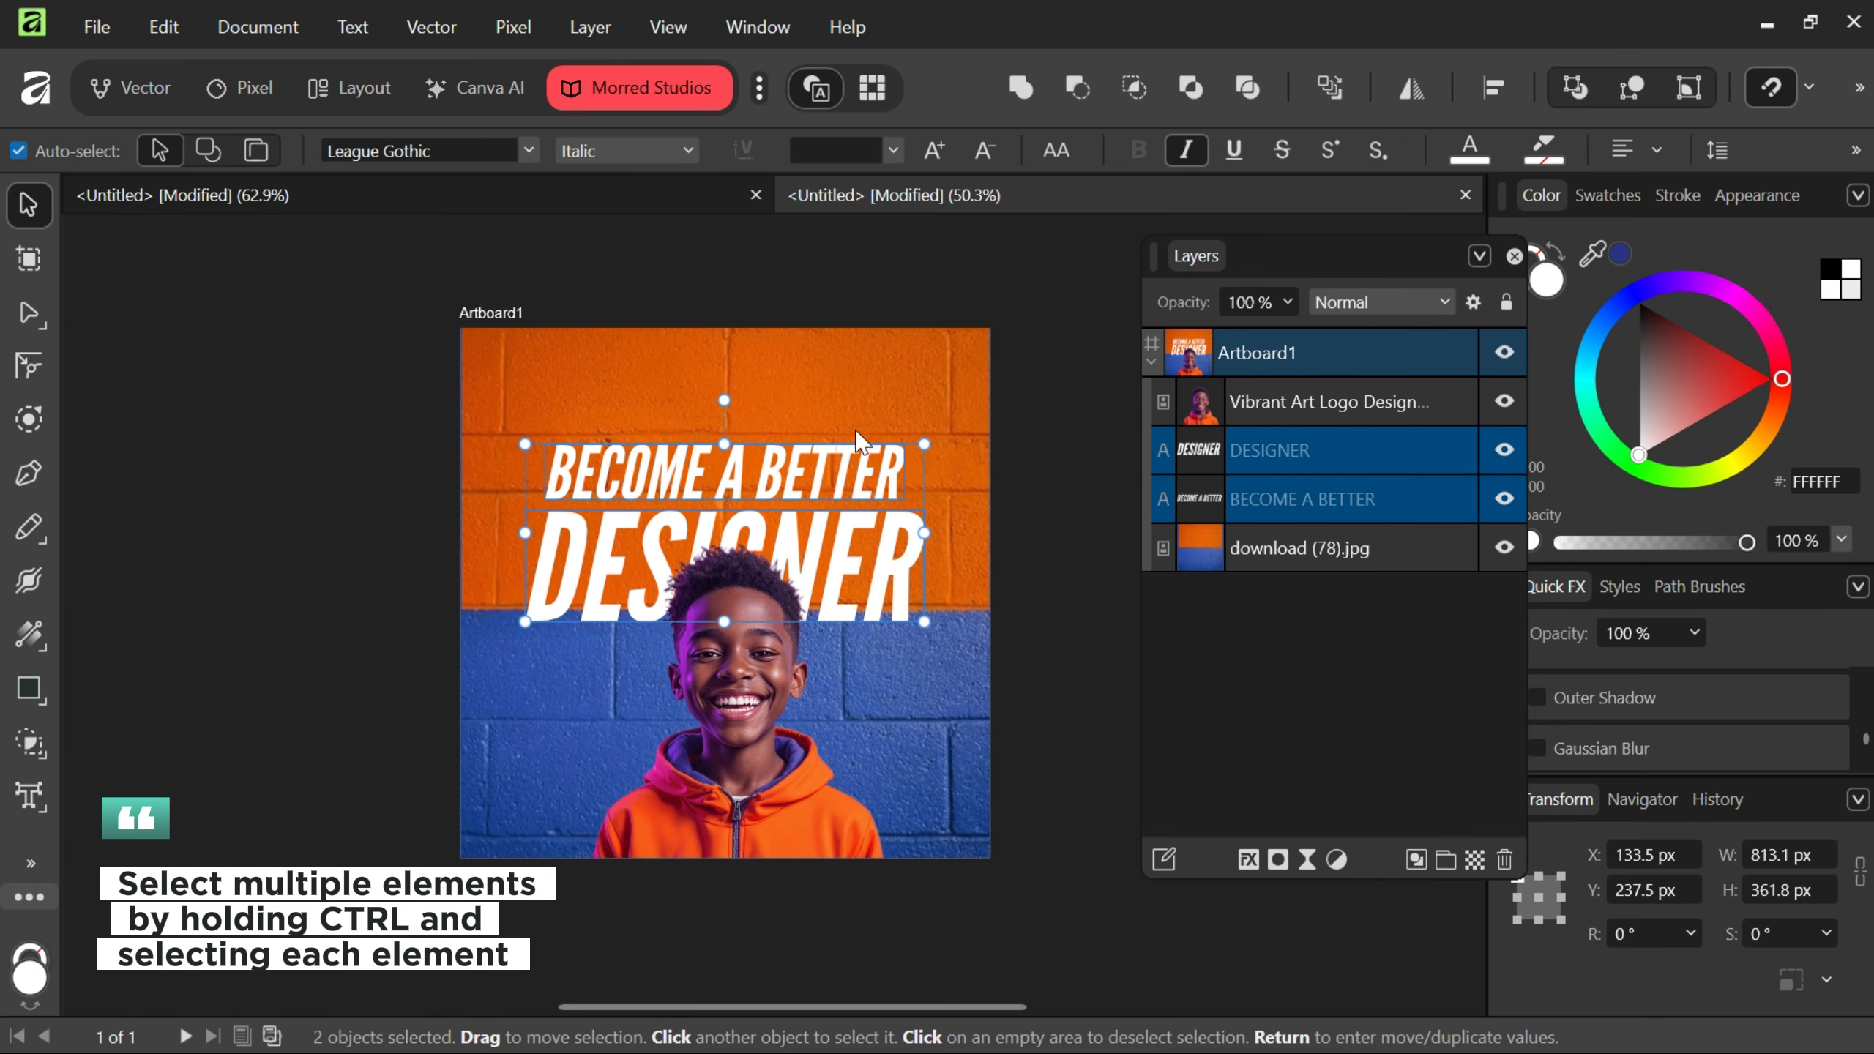
left_click_drag(942, 440, 936, 419)
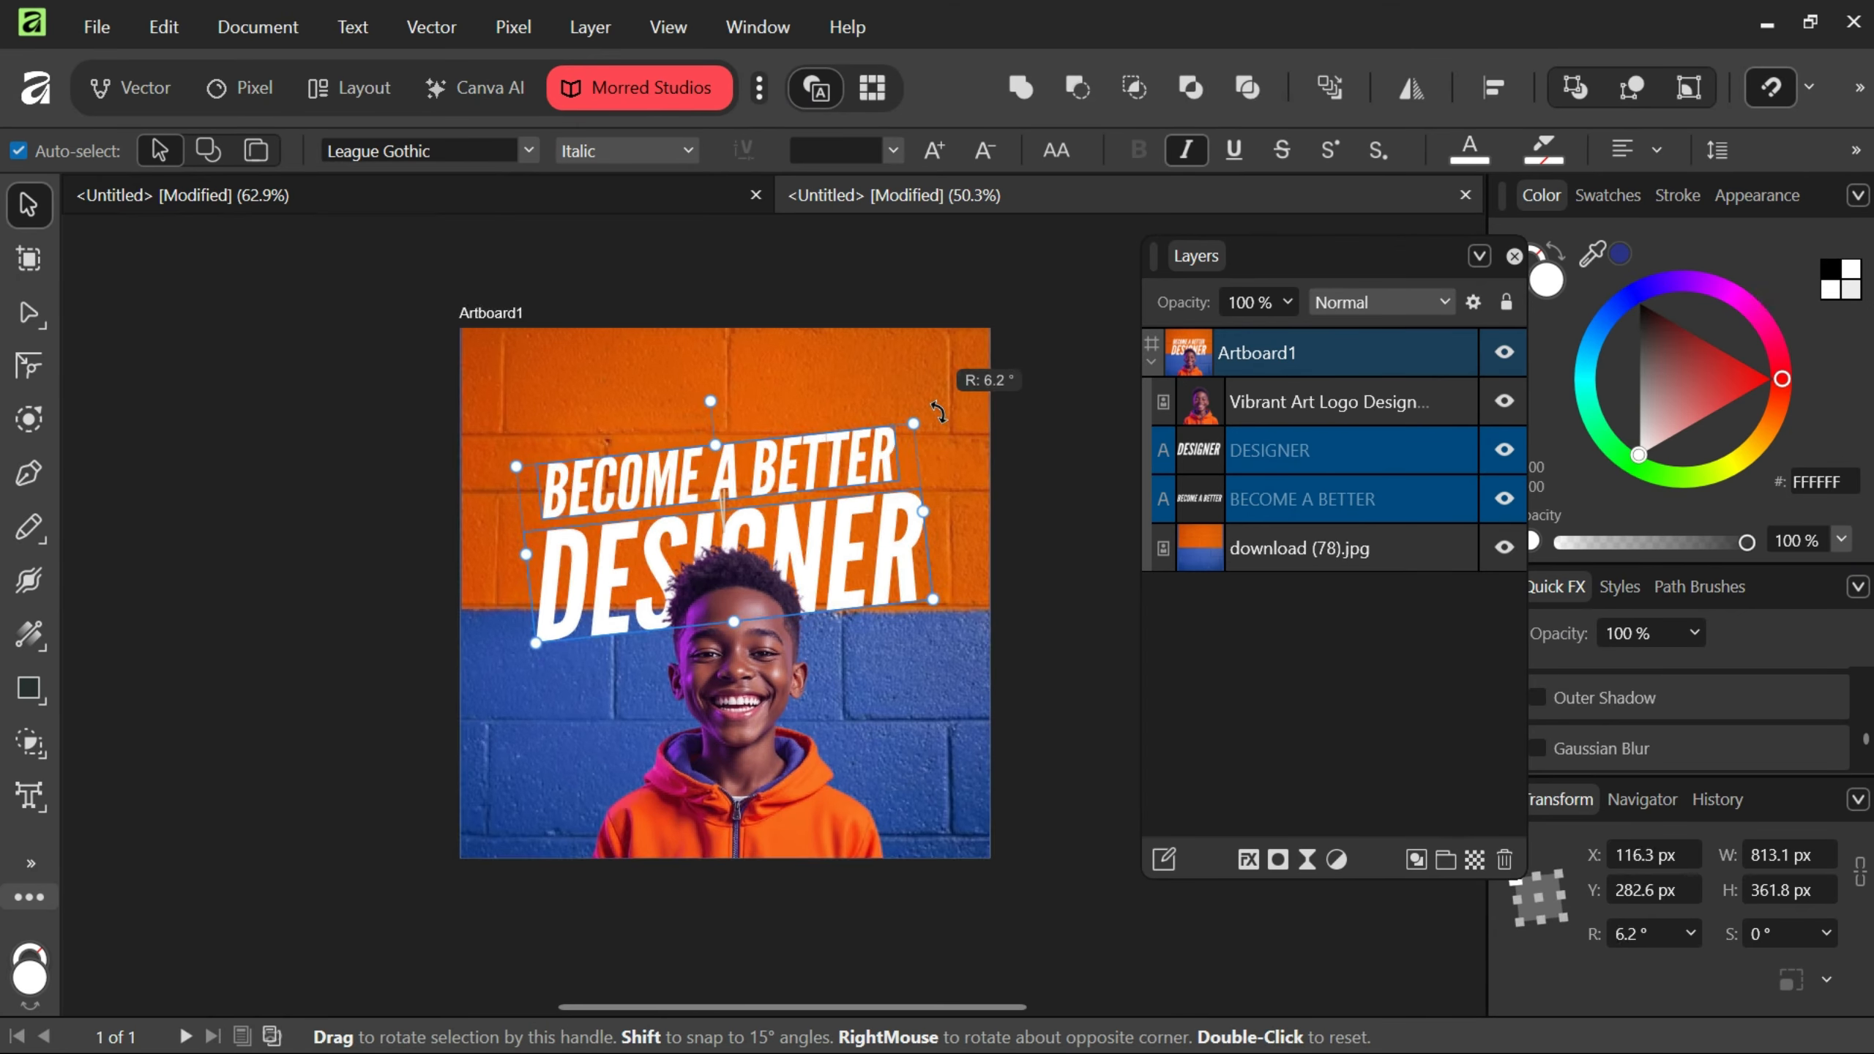
mouse_move(924, 504)
left_mouse_down()
mouse_move(972, 512)
mouse_move(912, 489)
left_mouse_up()
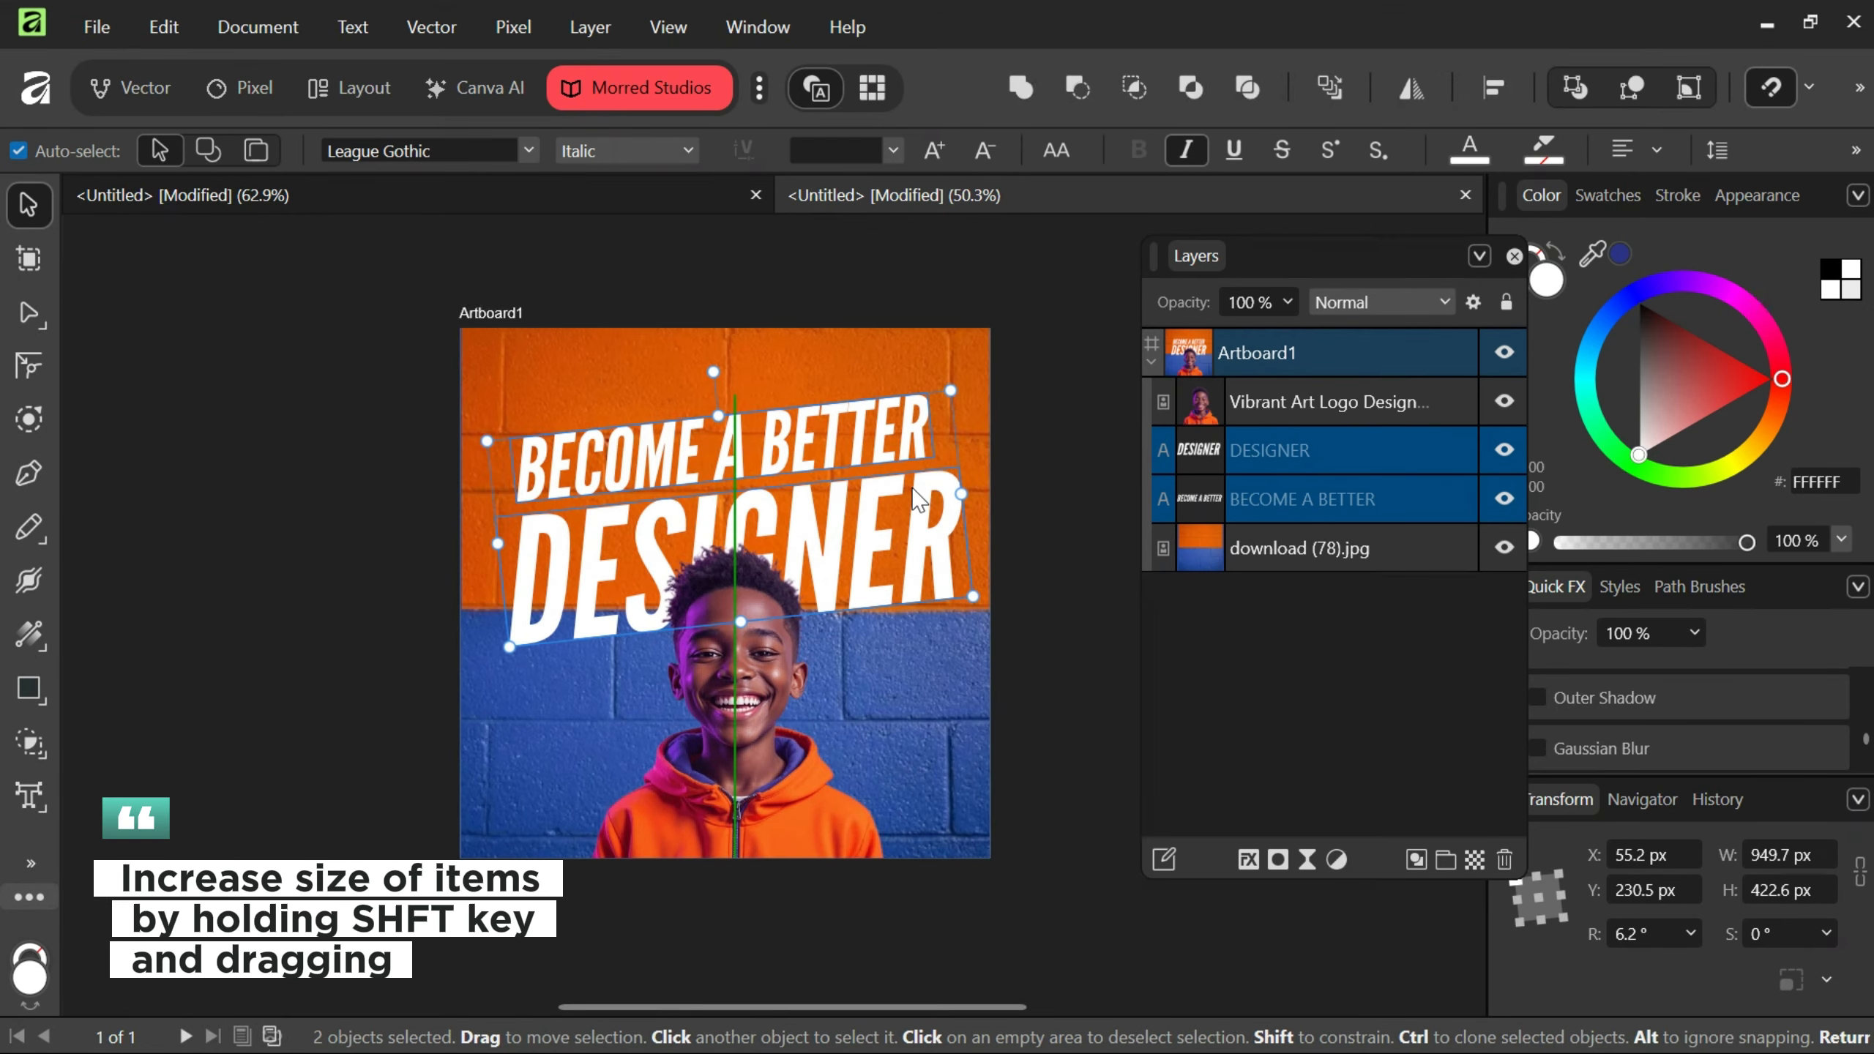
left_click(1075, 619)
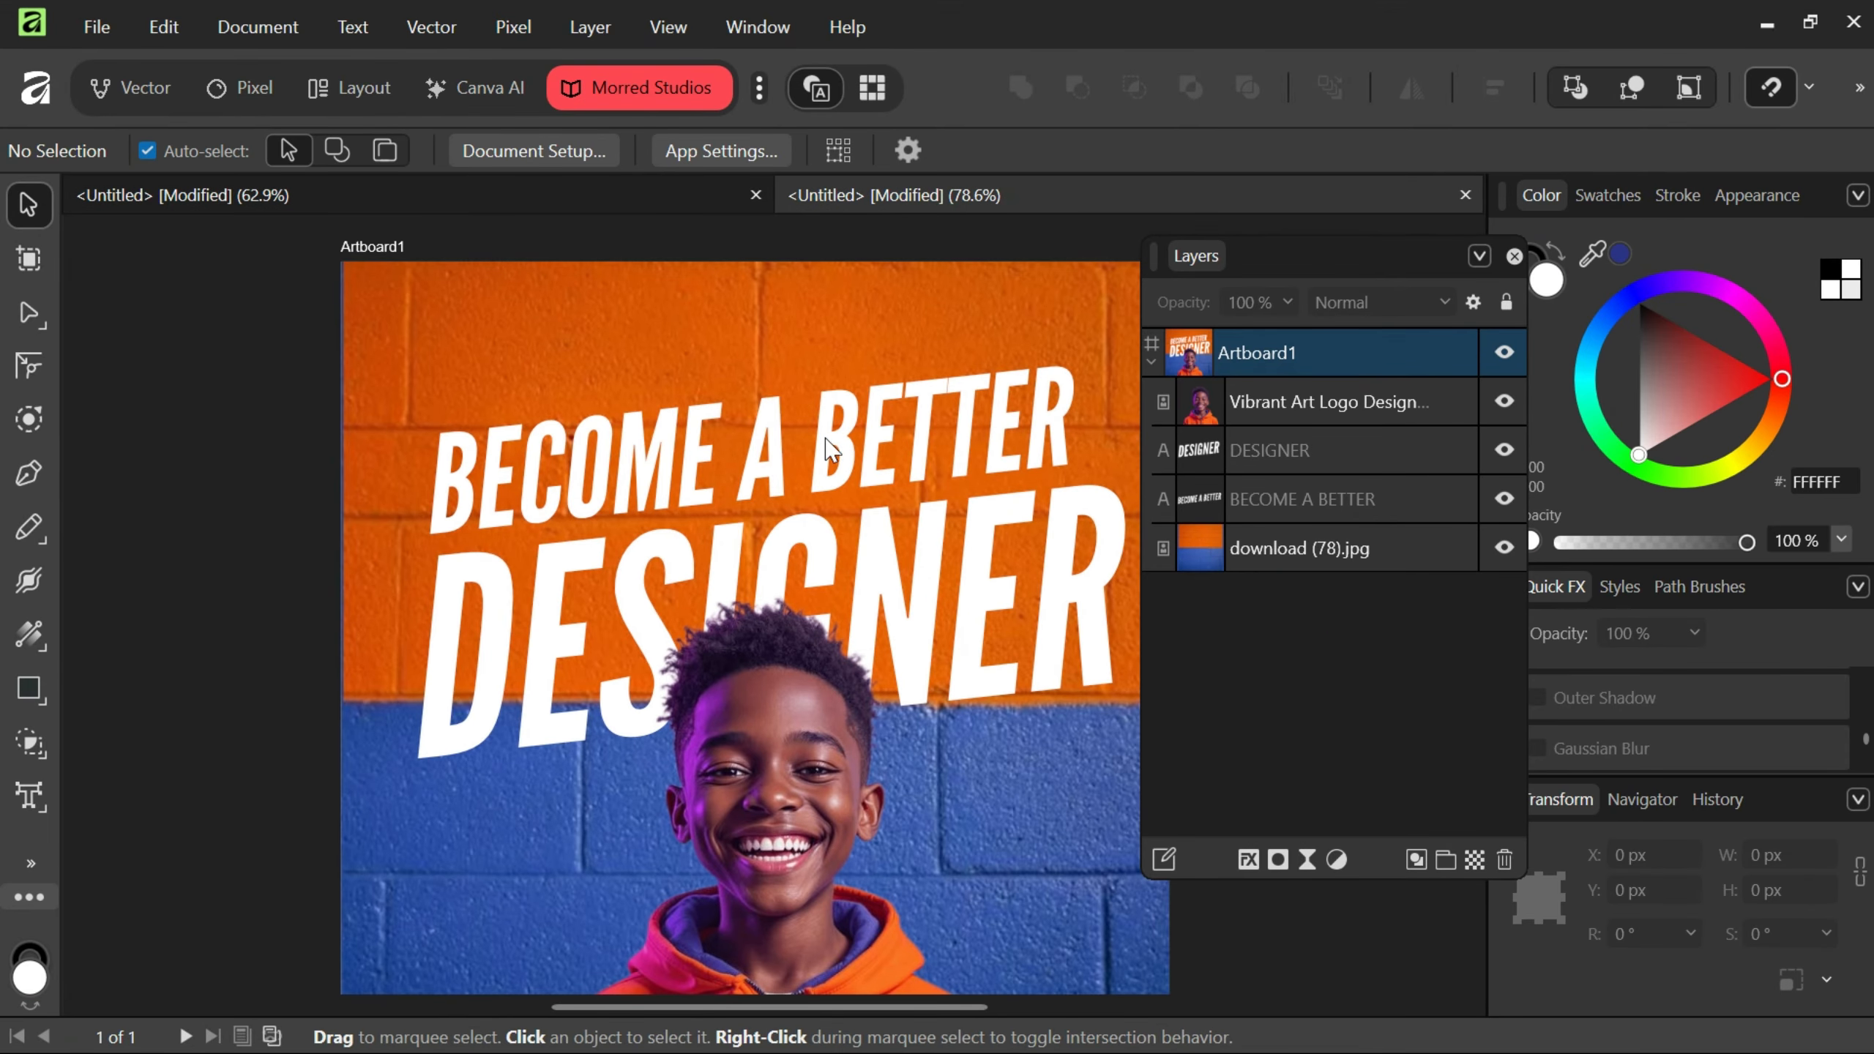
Set the BECOME A BETTER text's blend mode to Overlay so the orange brick texture shows through.
scroll(830, 395, "up", 1)
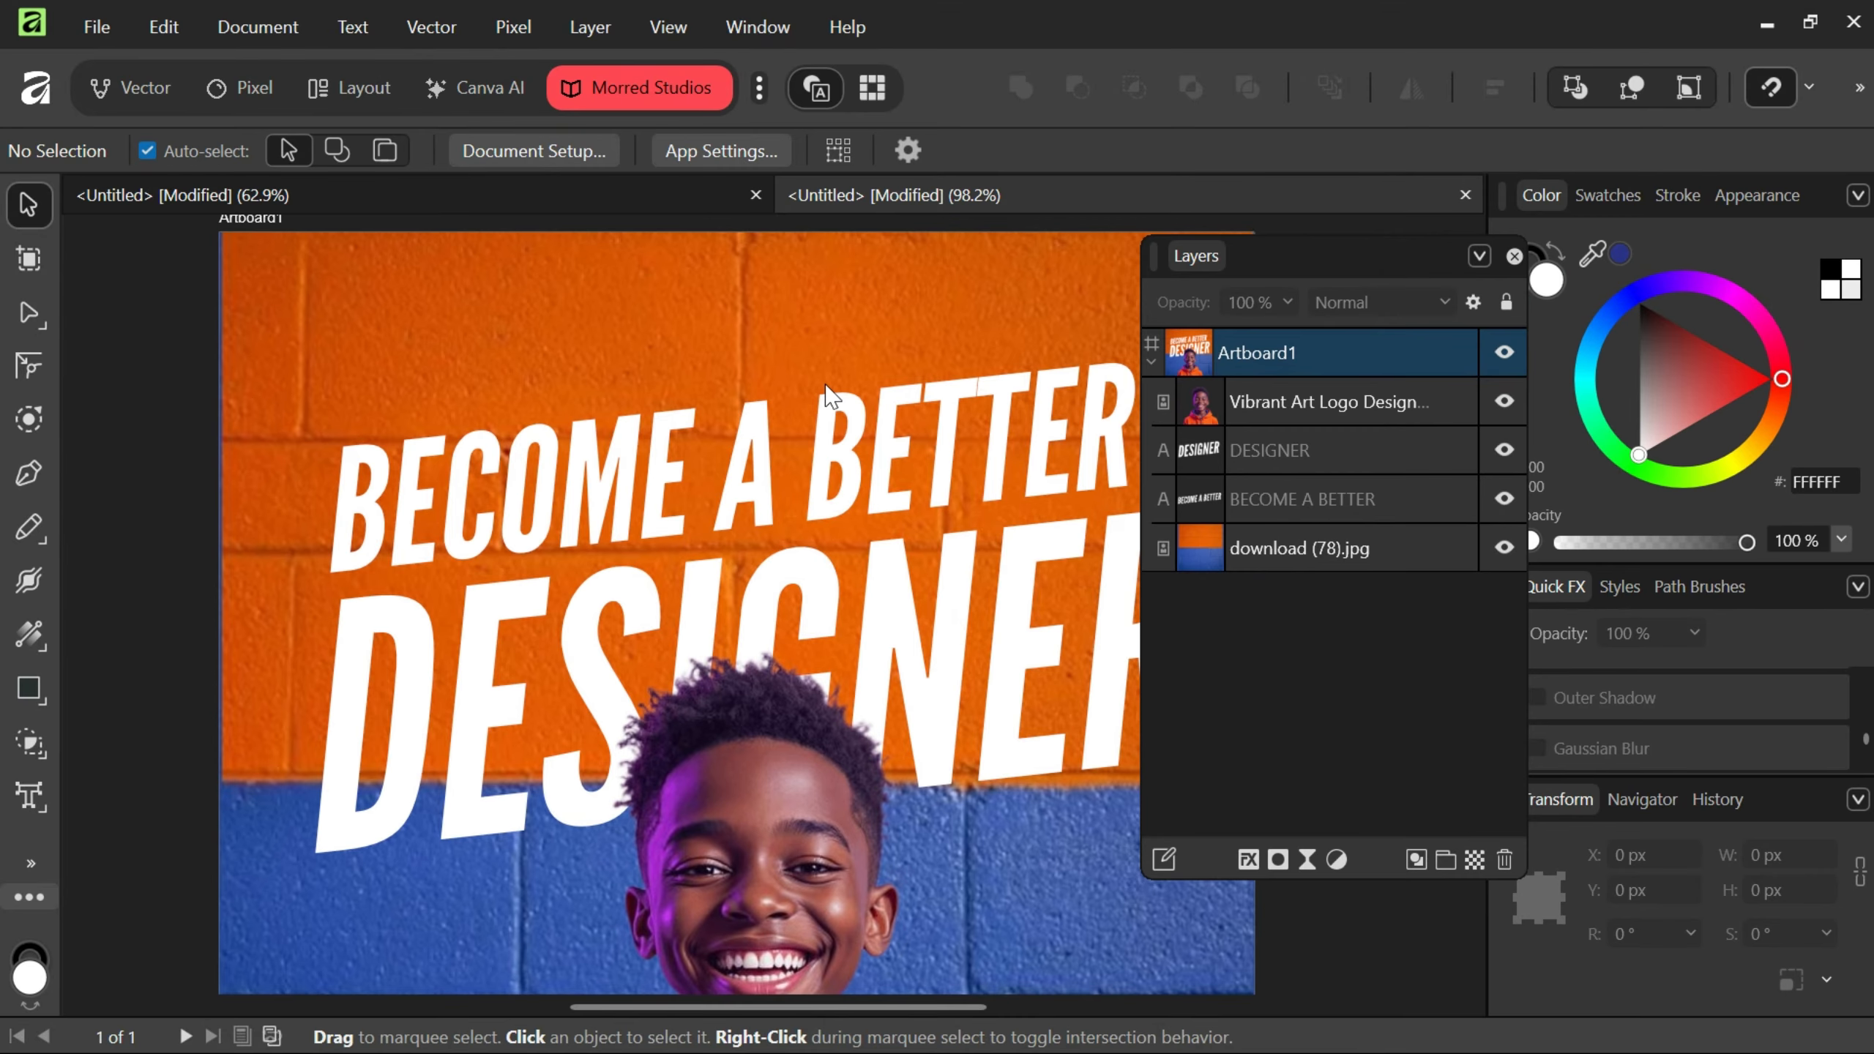
left_click(659, 456)
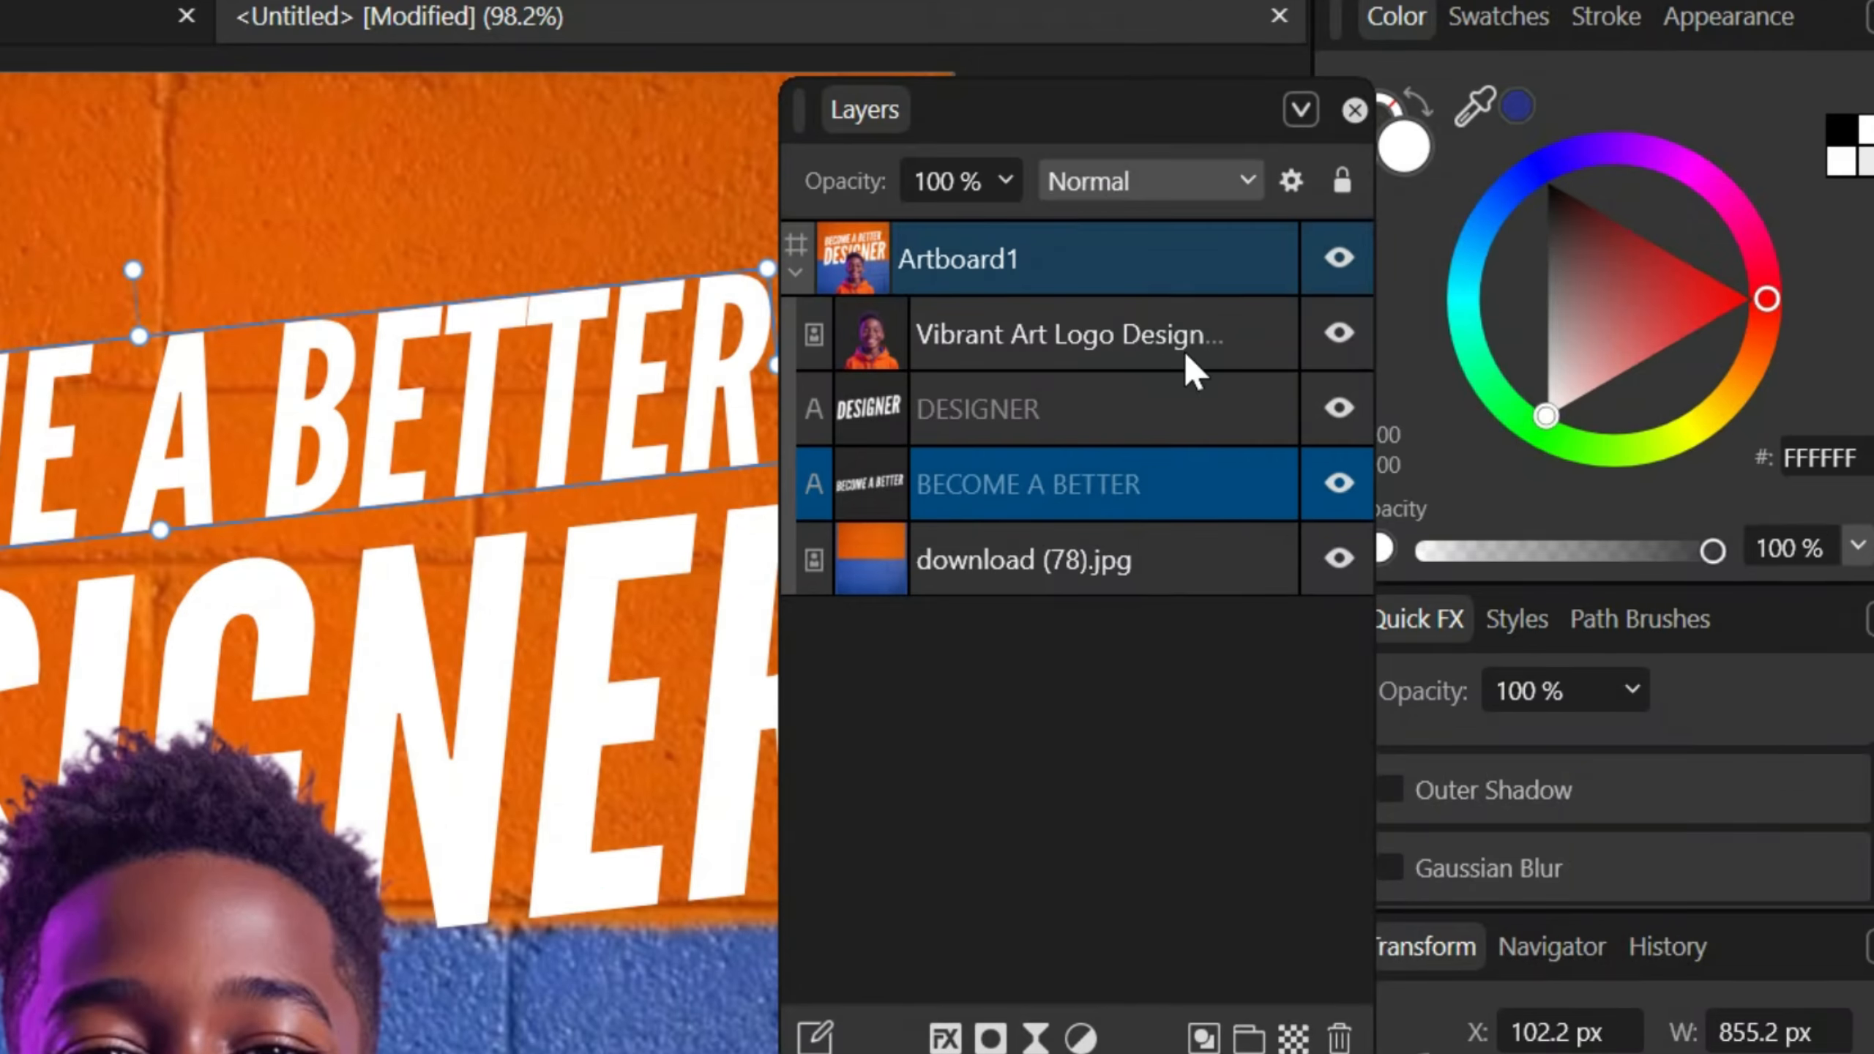
left_click(1354, 301)
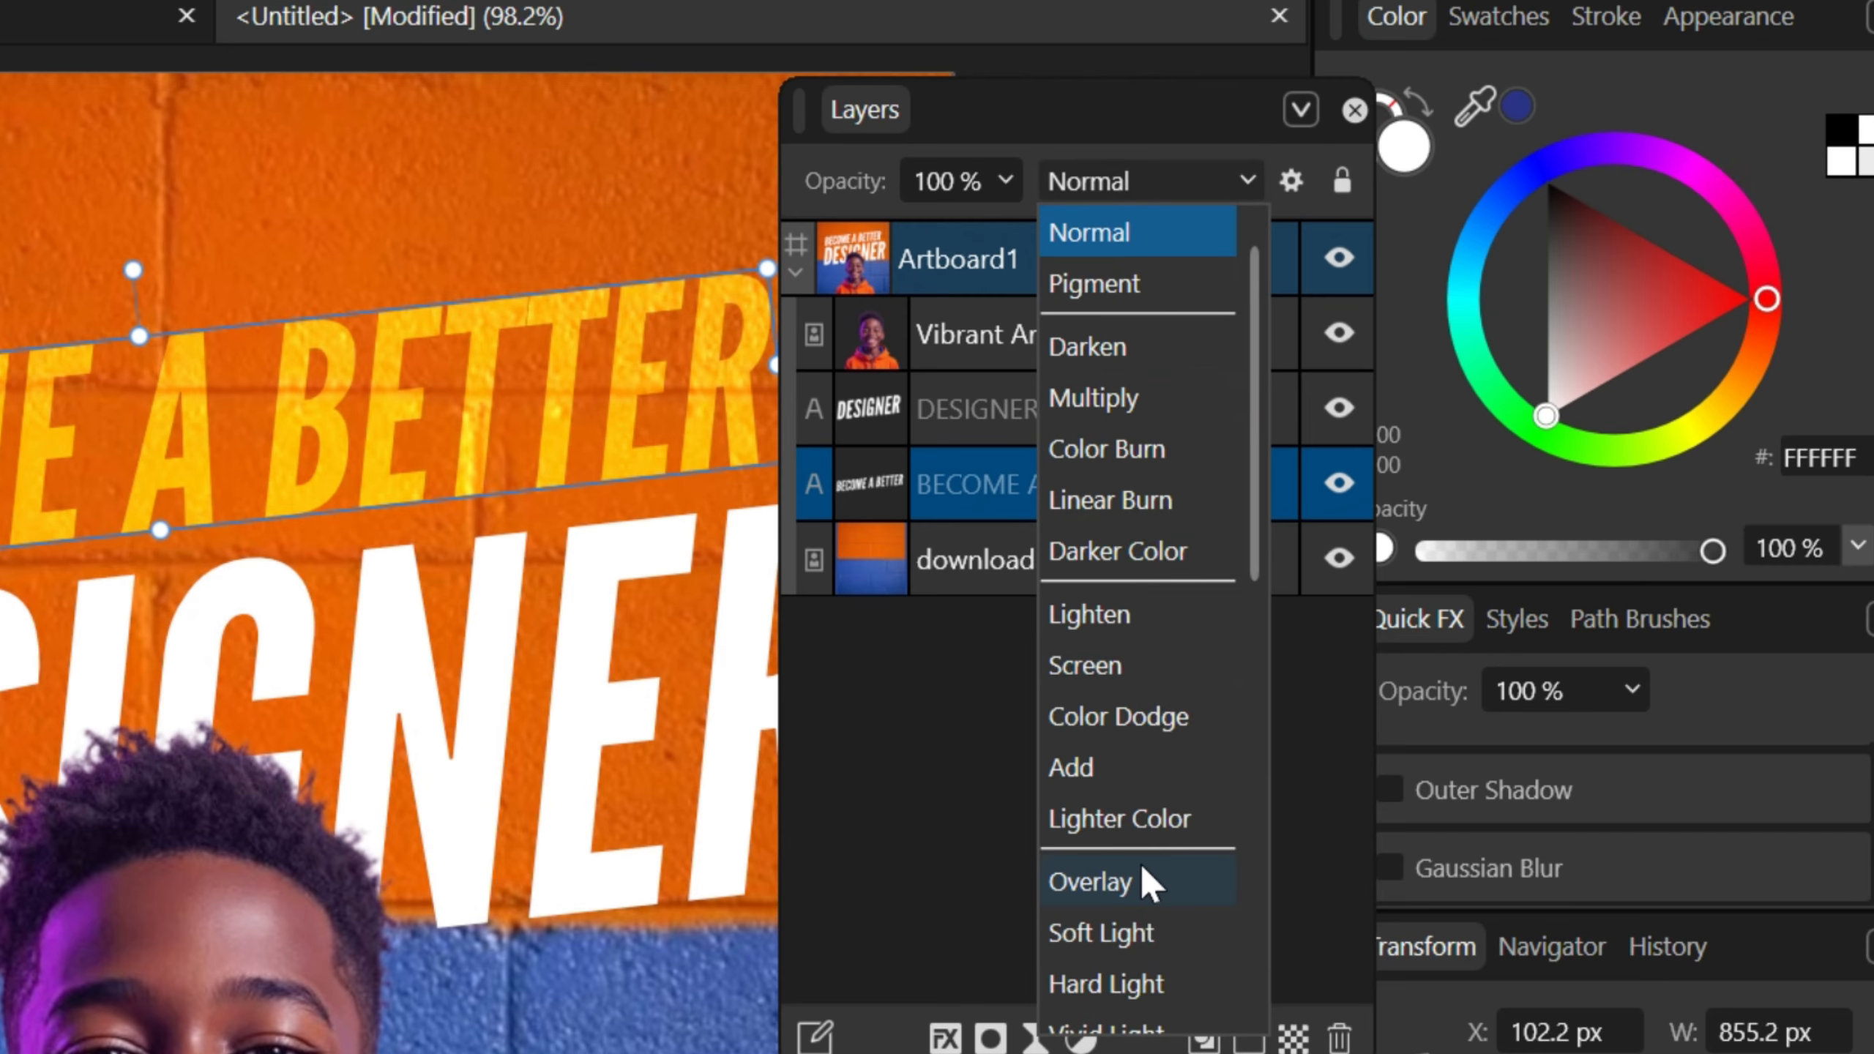
left_click(1131, 181)
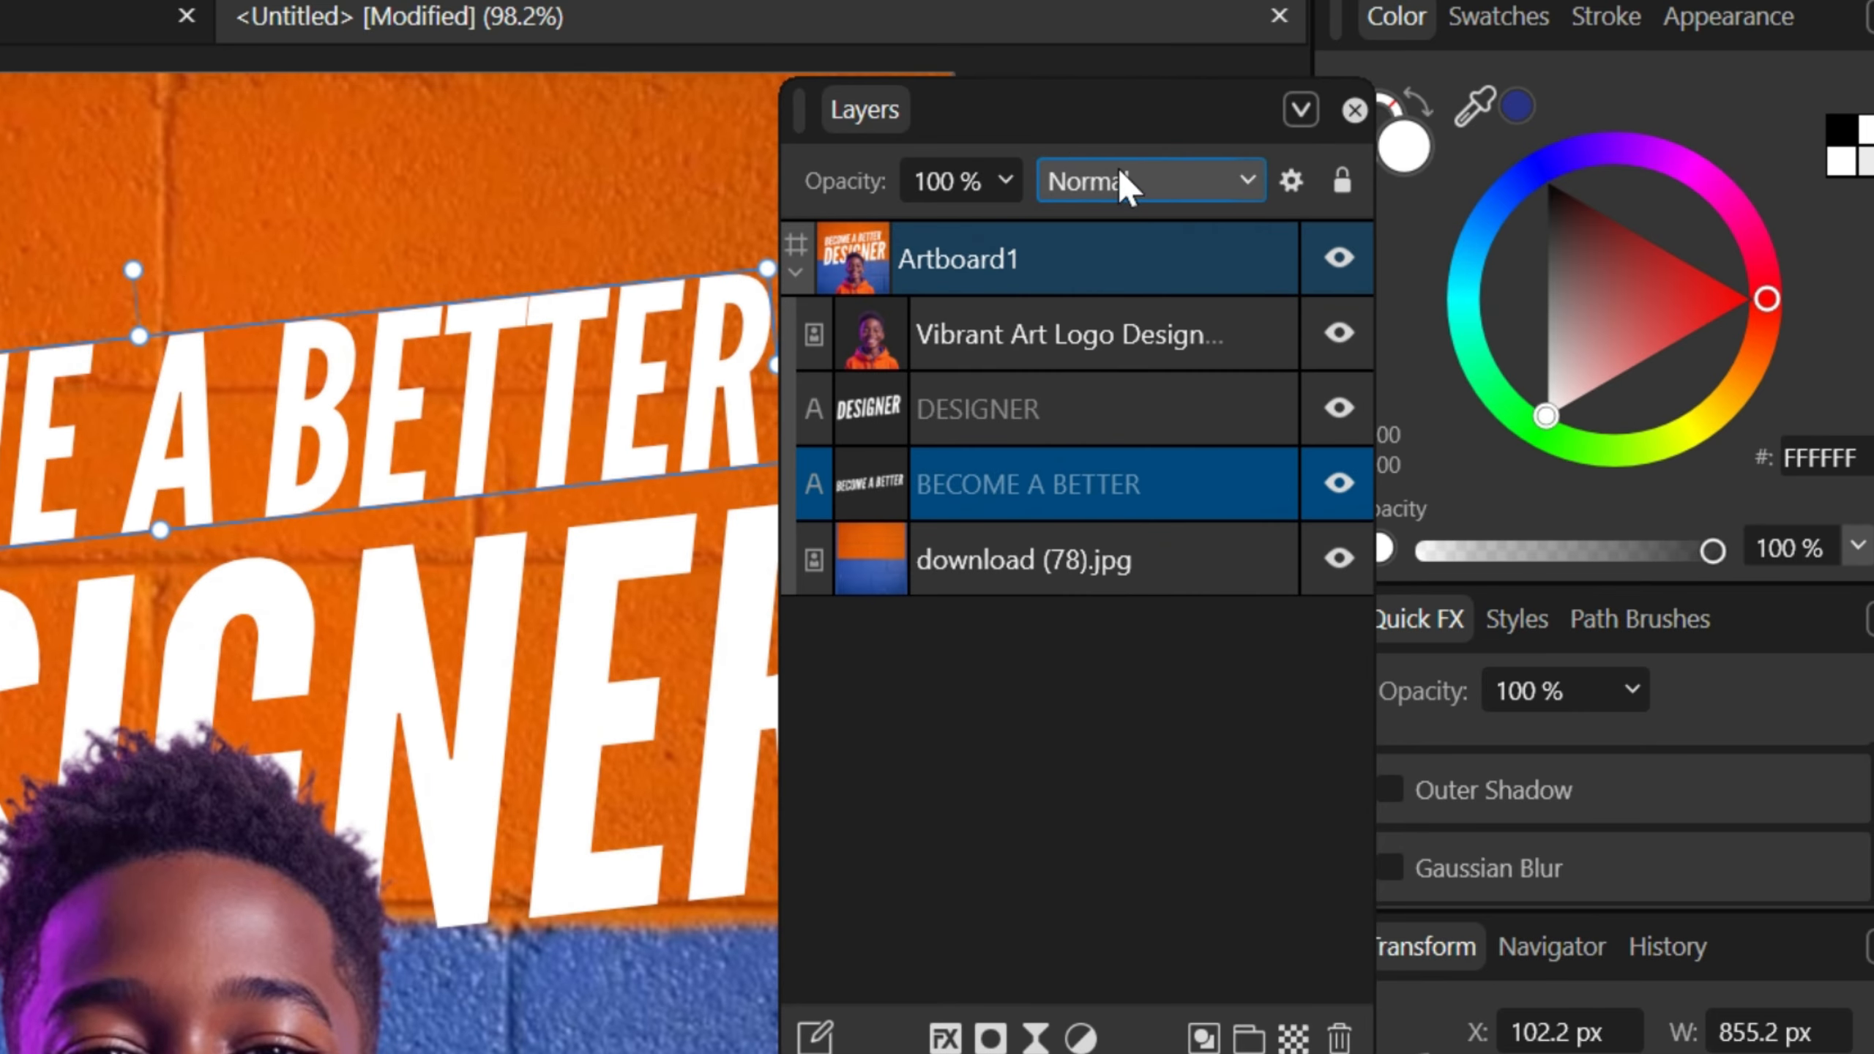
left_click(1120, 173)
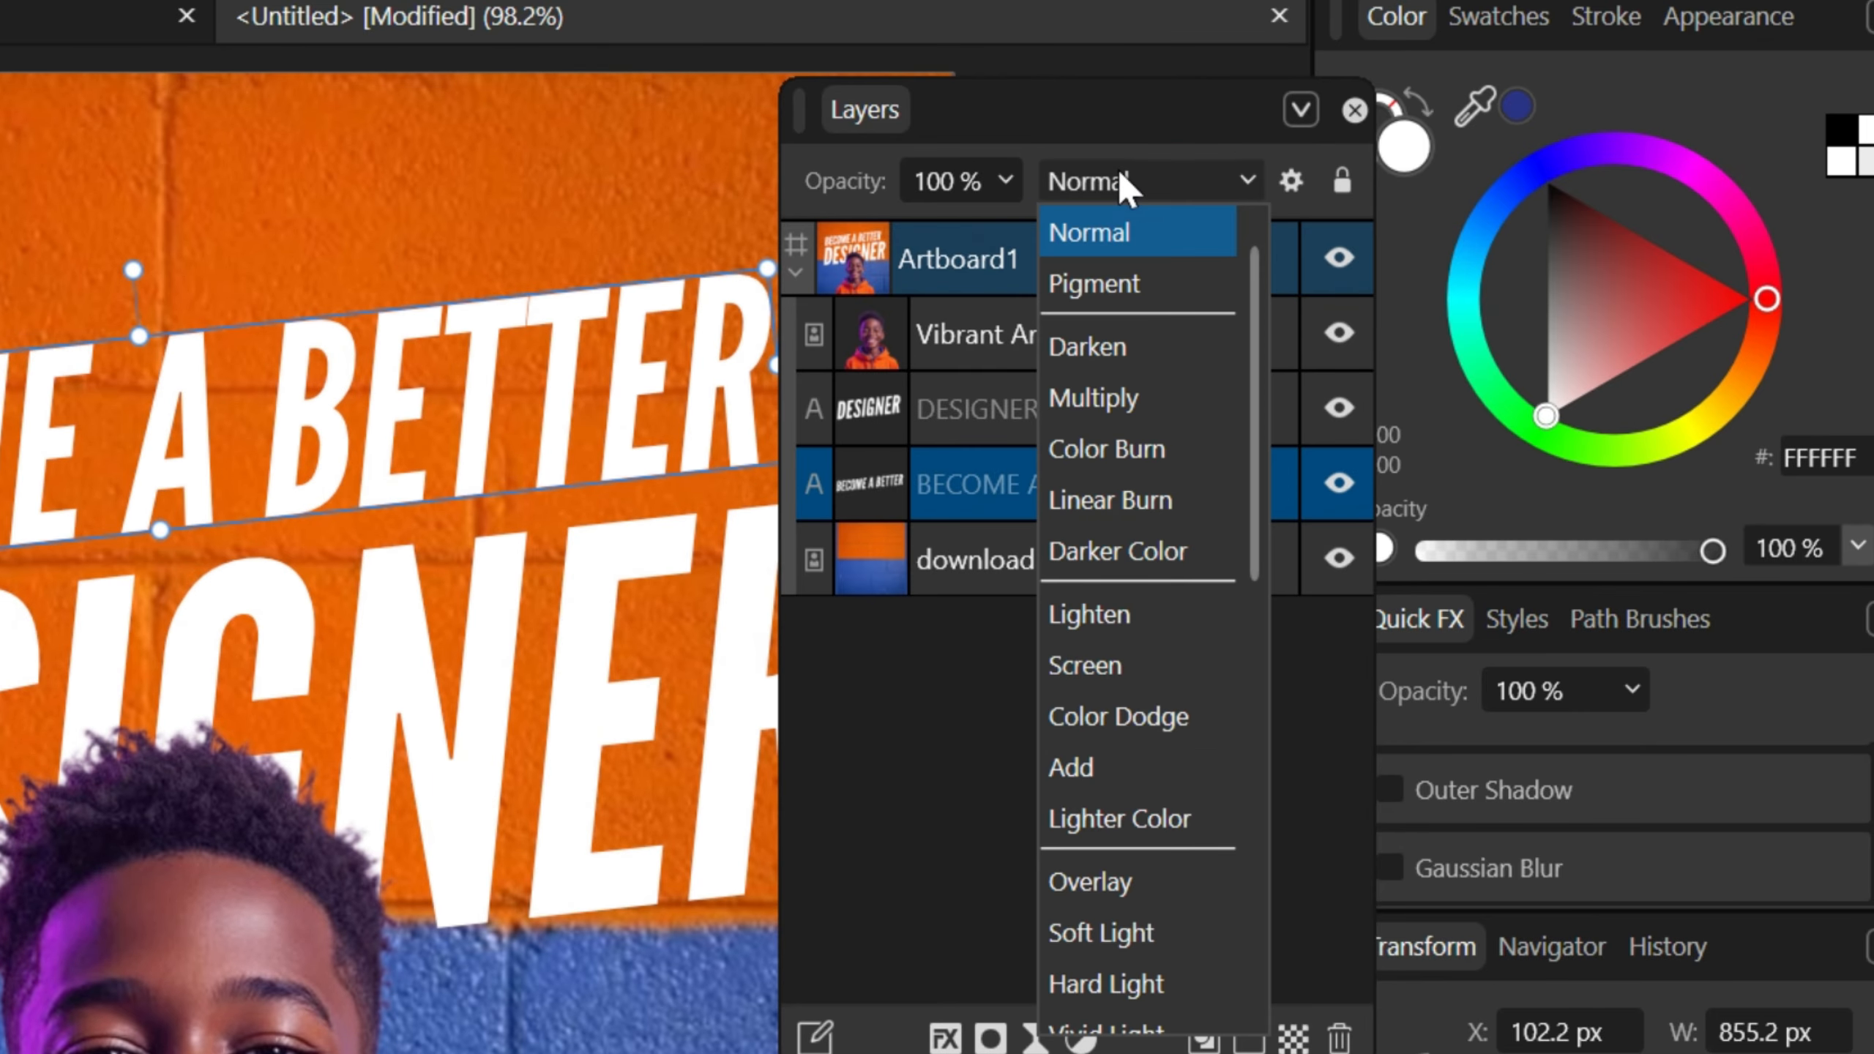
left_click(1137, 889)
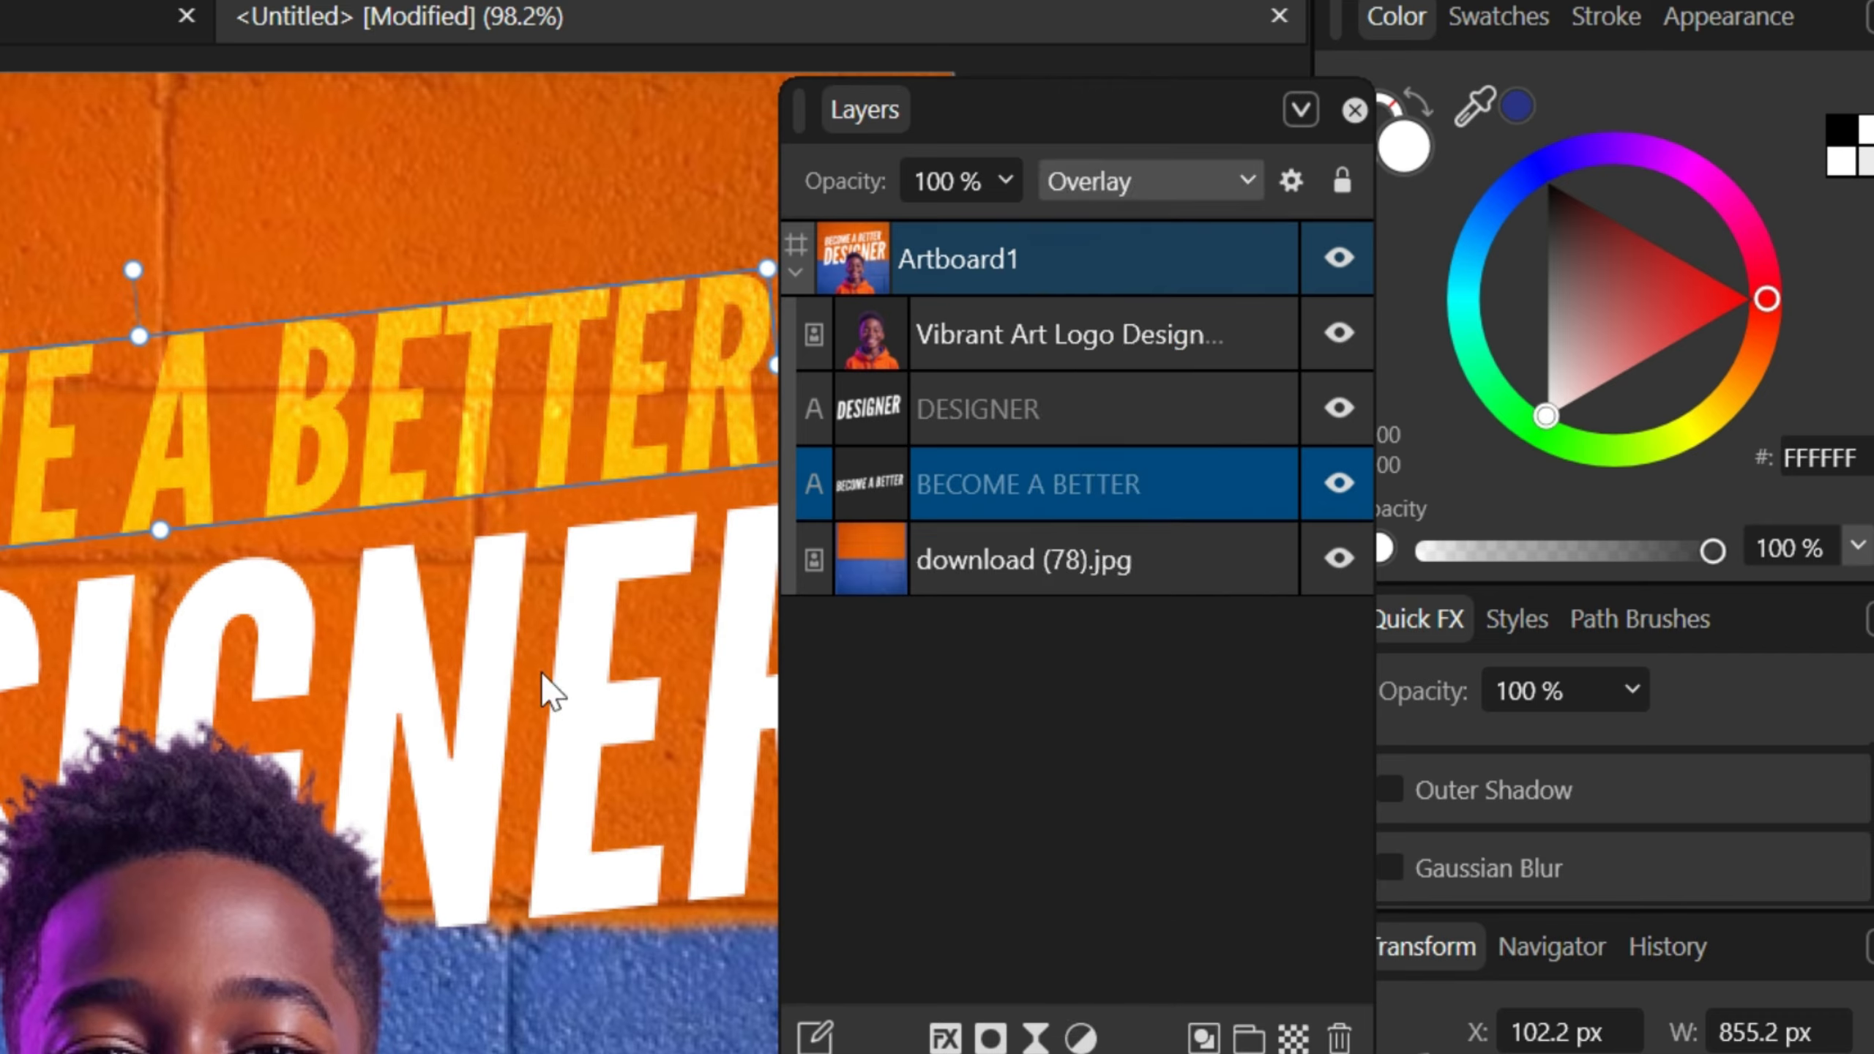
Set the DESIGNER text's blend mode to Overlay and deselect it.
left_click(1260, 432)
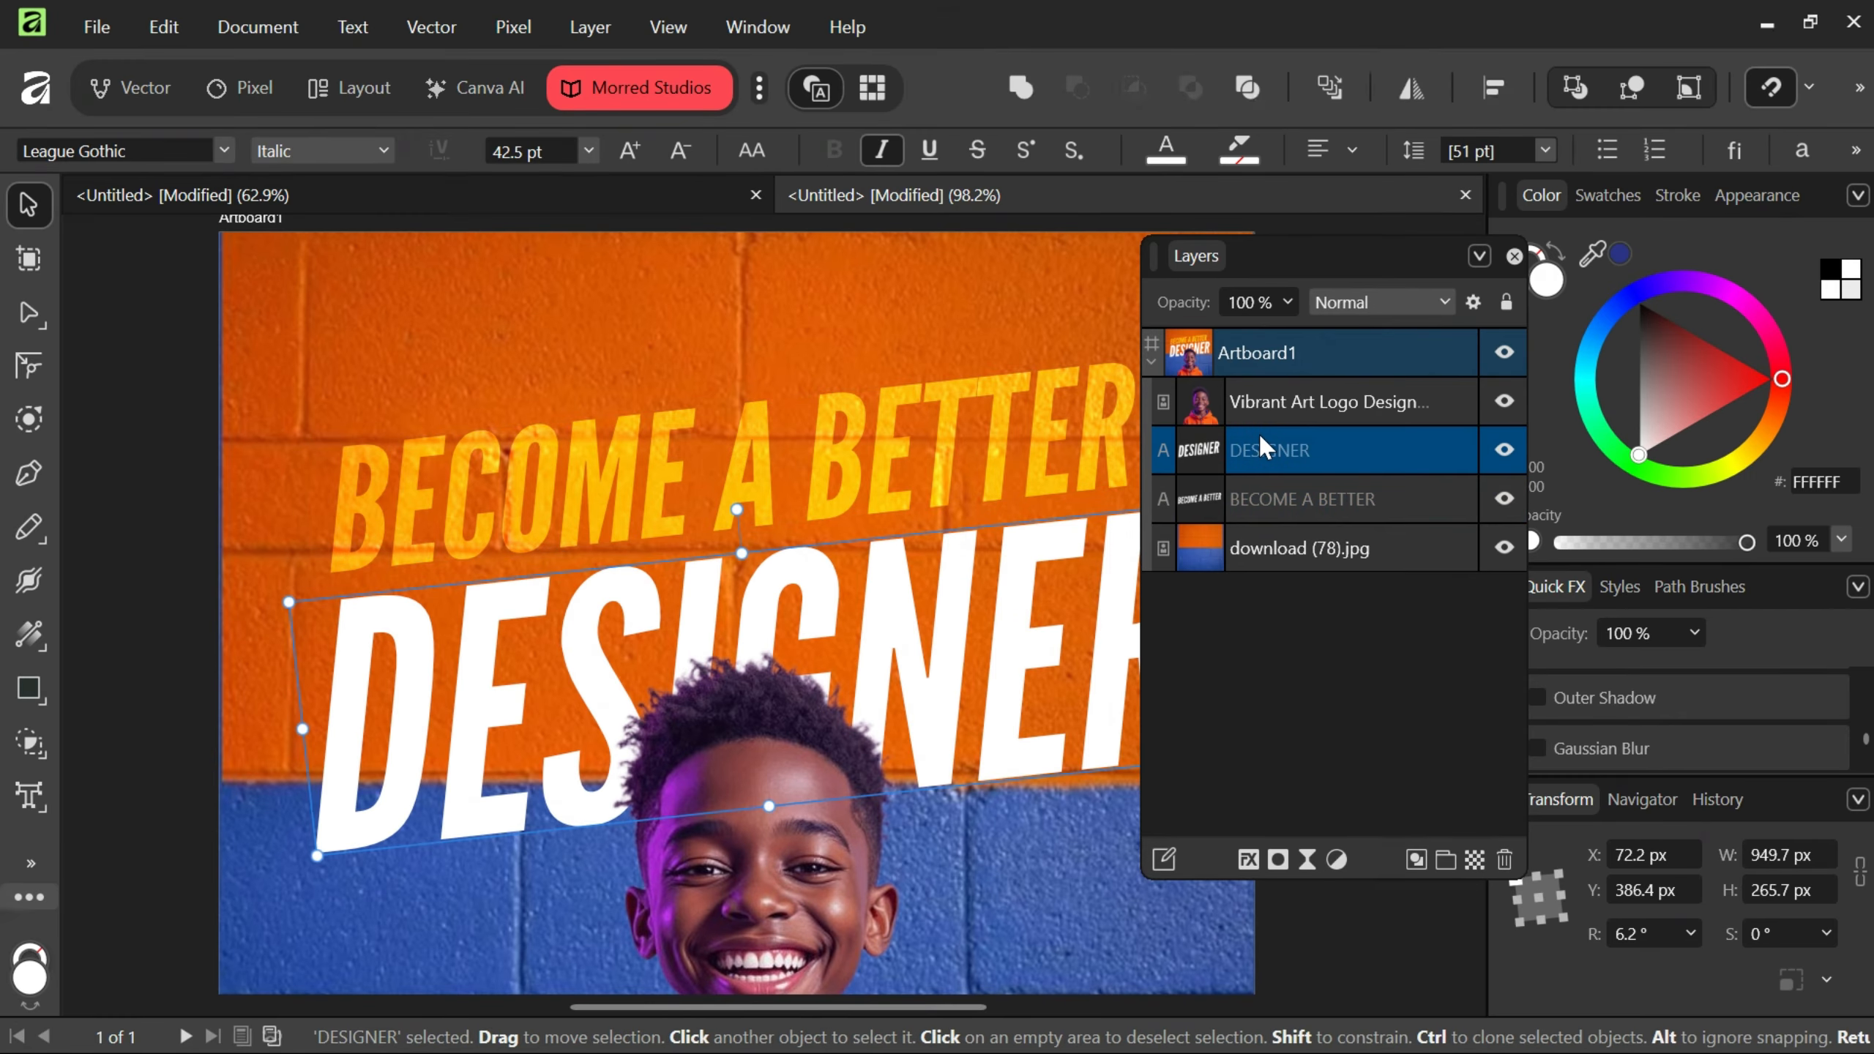
left_click(1366, 310)
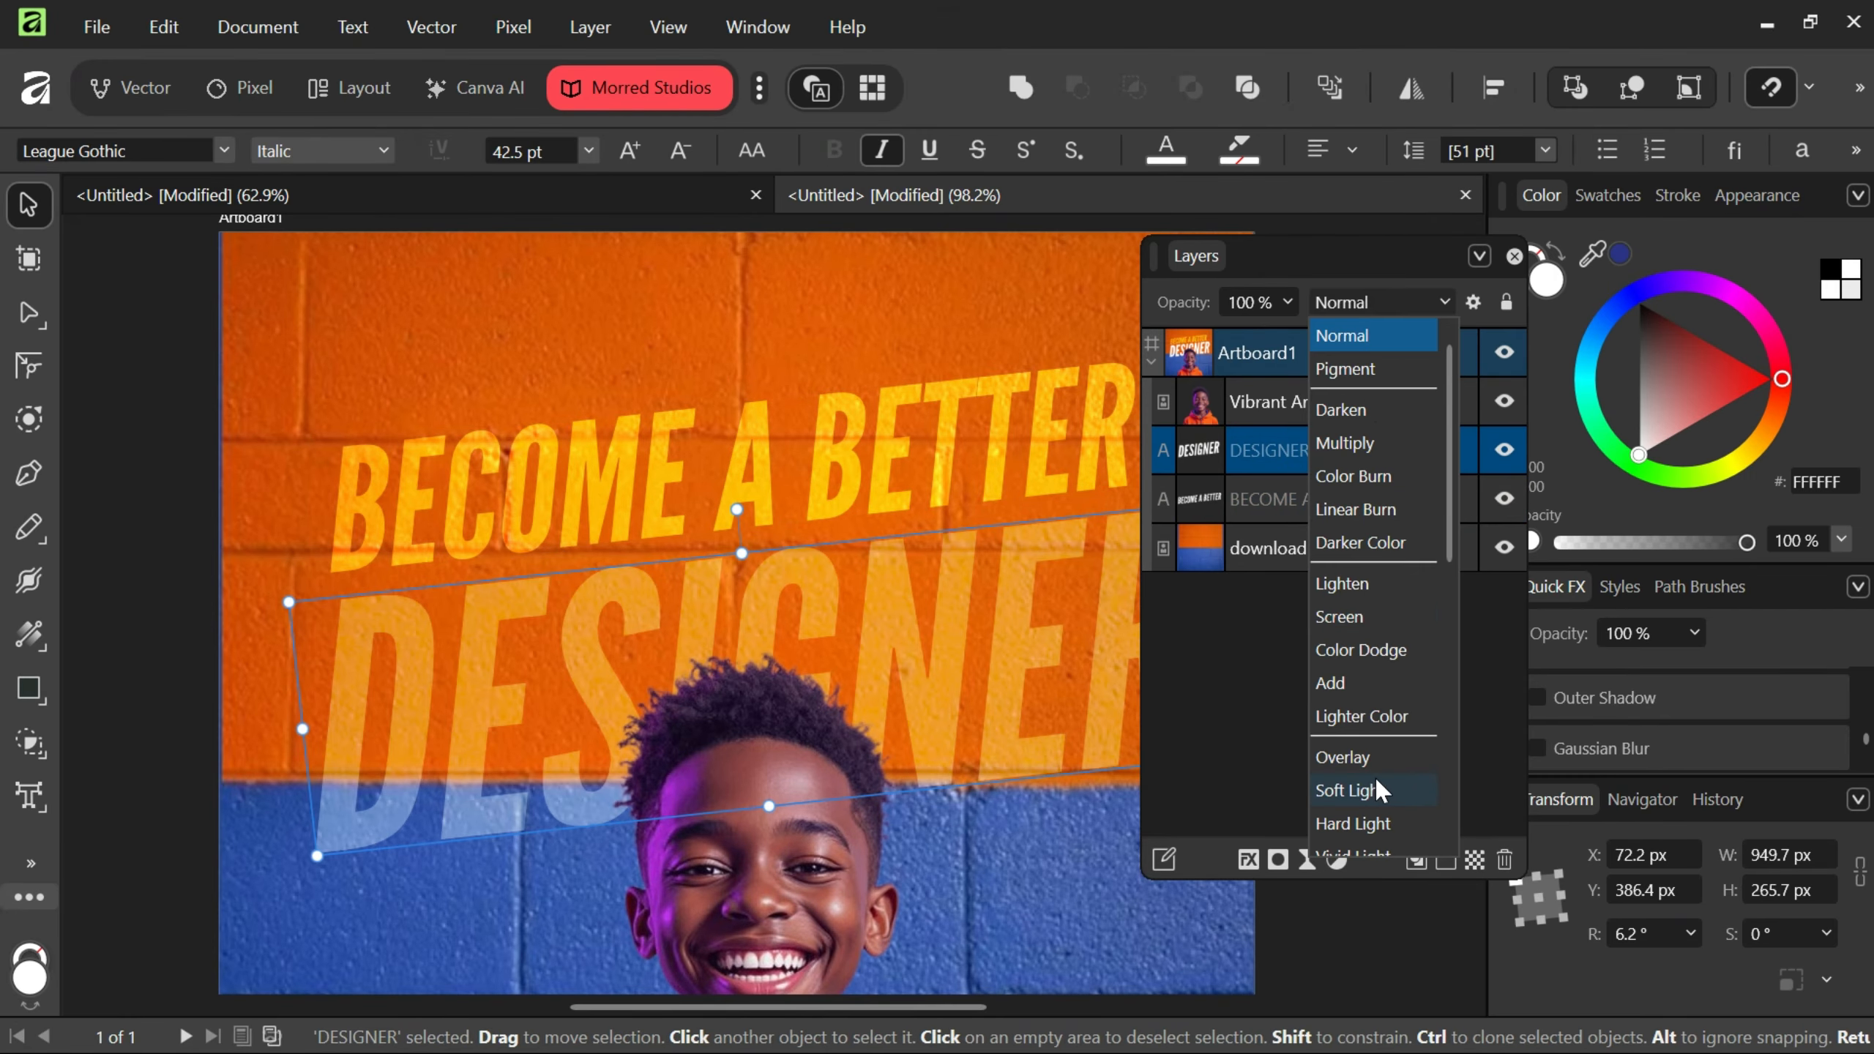
left_click(1366, 755)
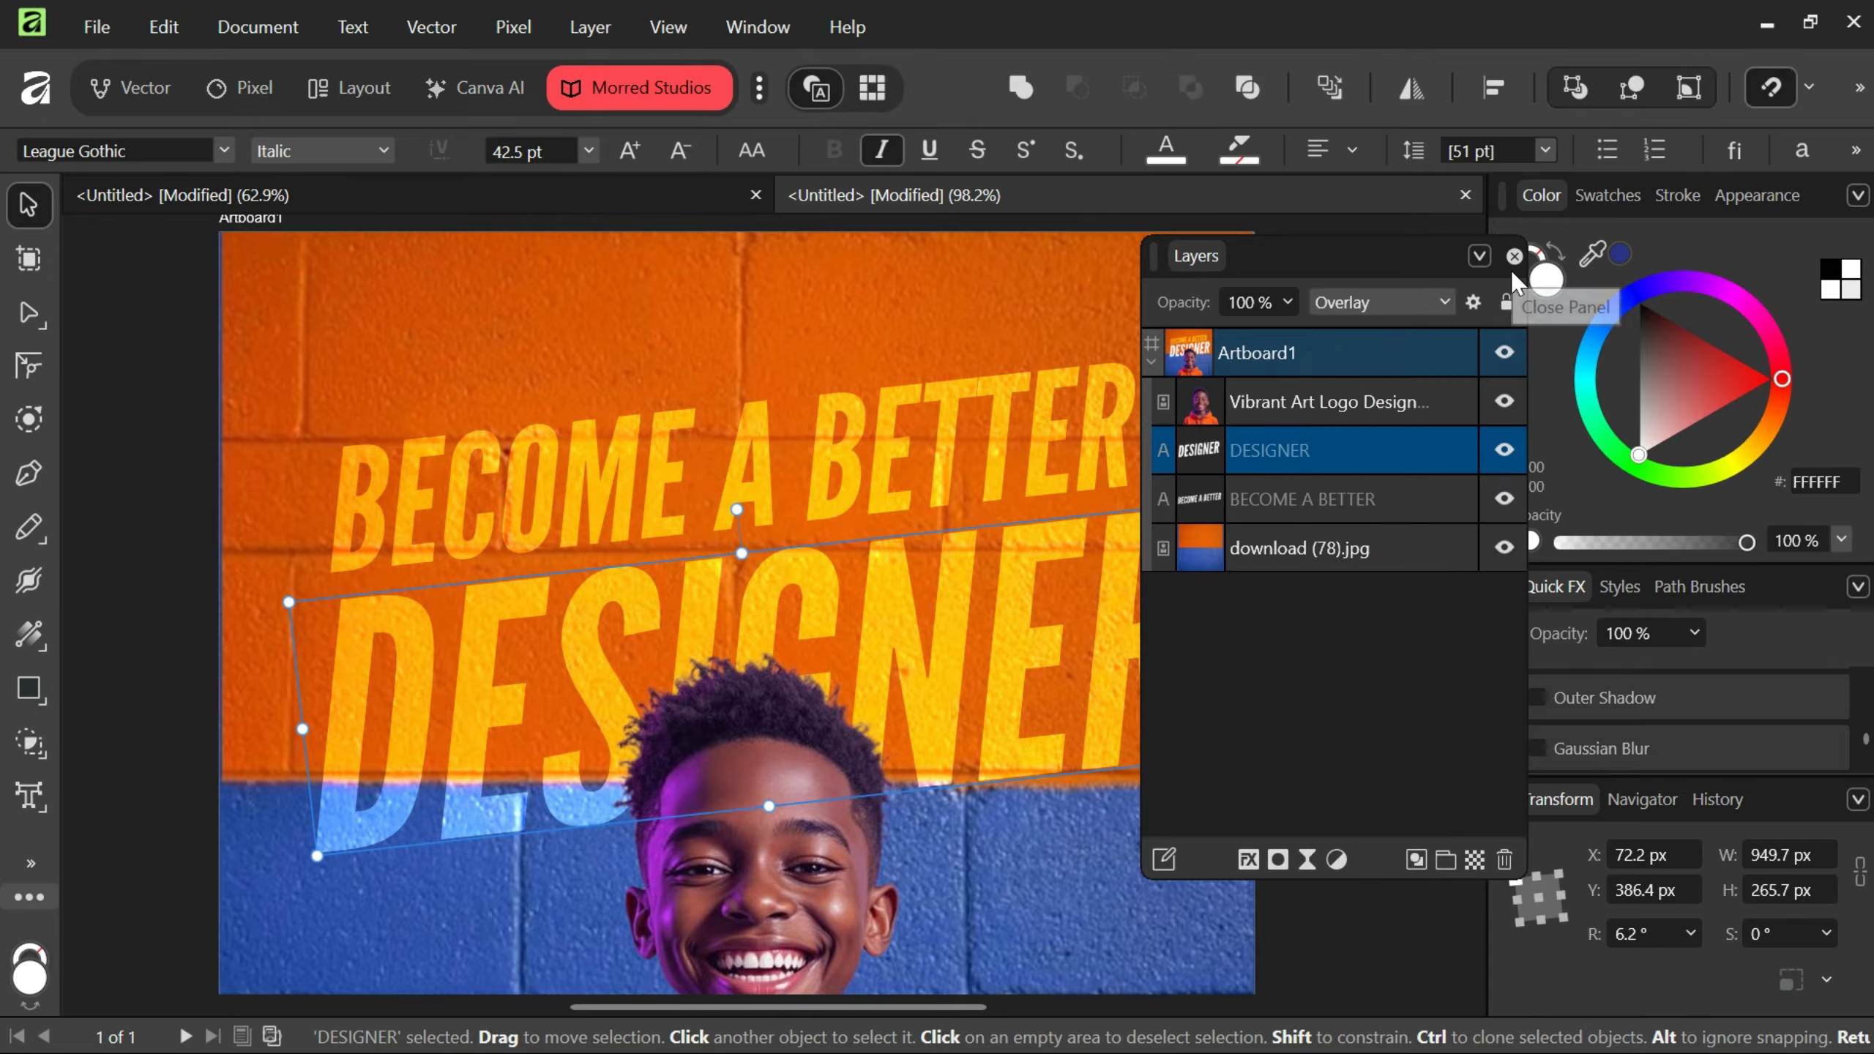
key("ctrl+0")
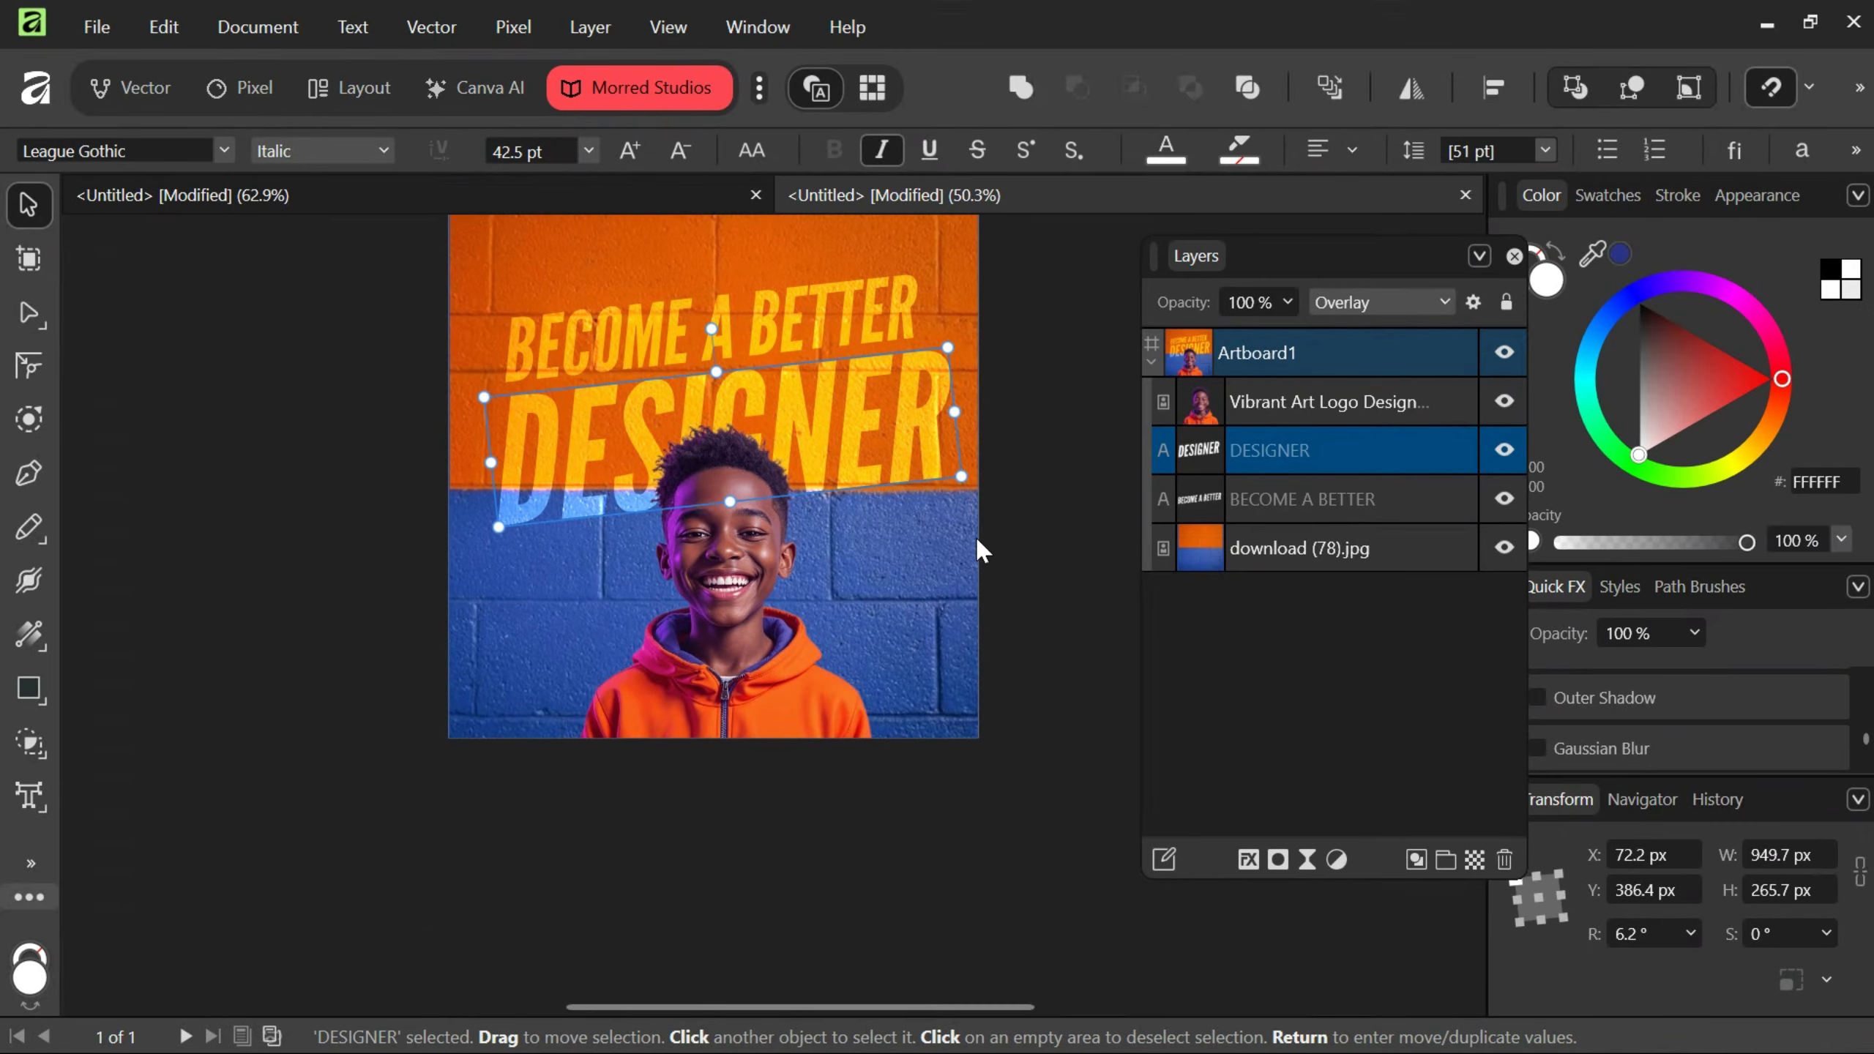
left_click(1019, 575)
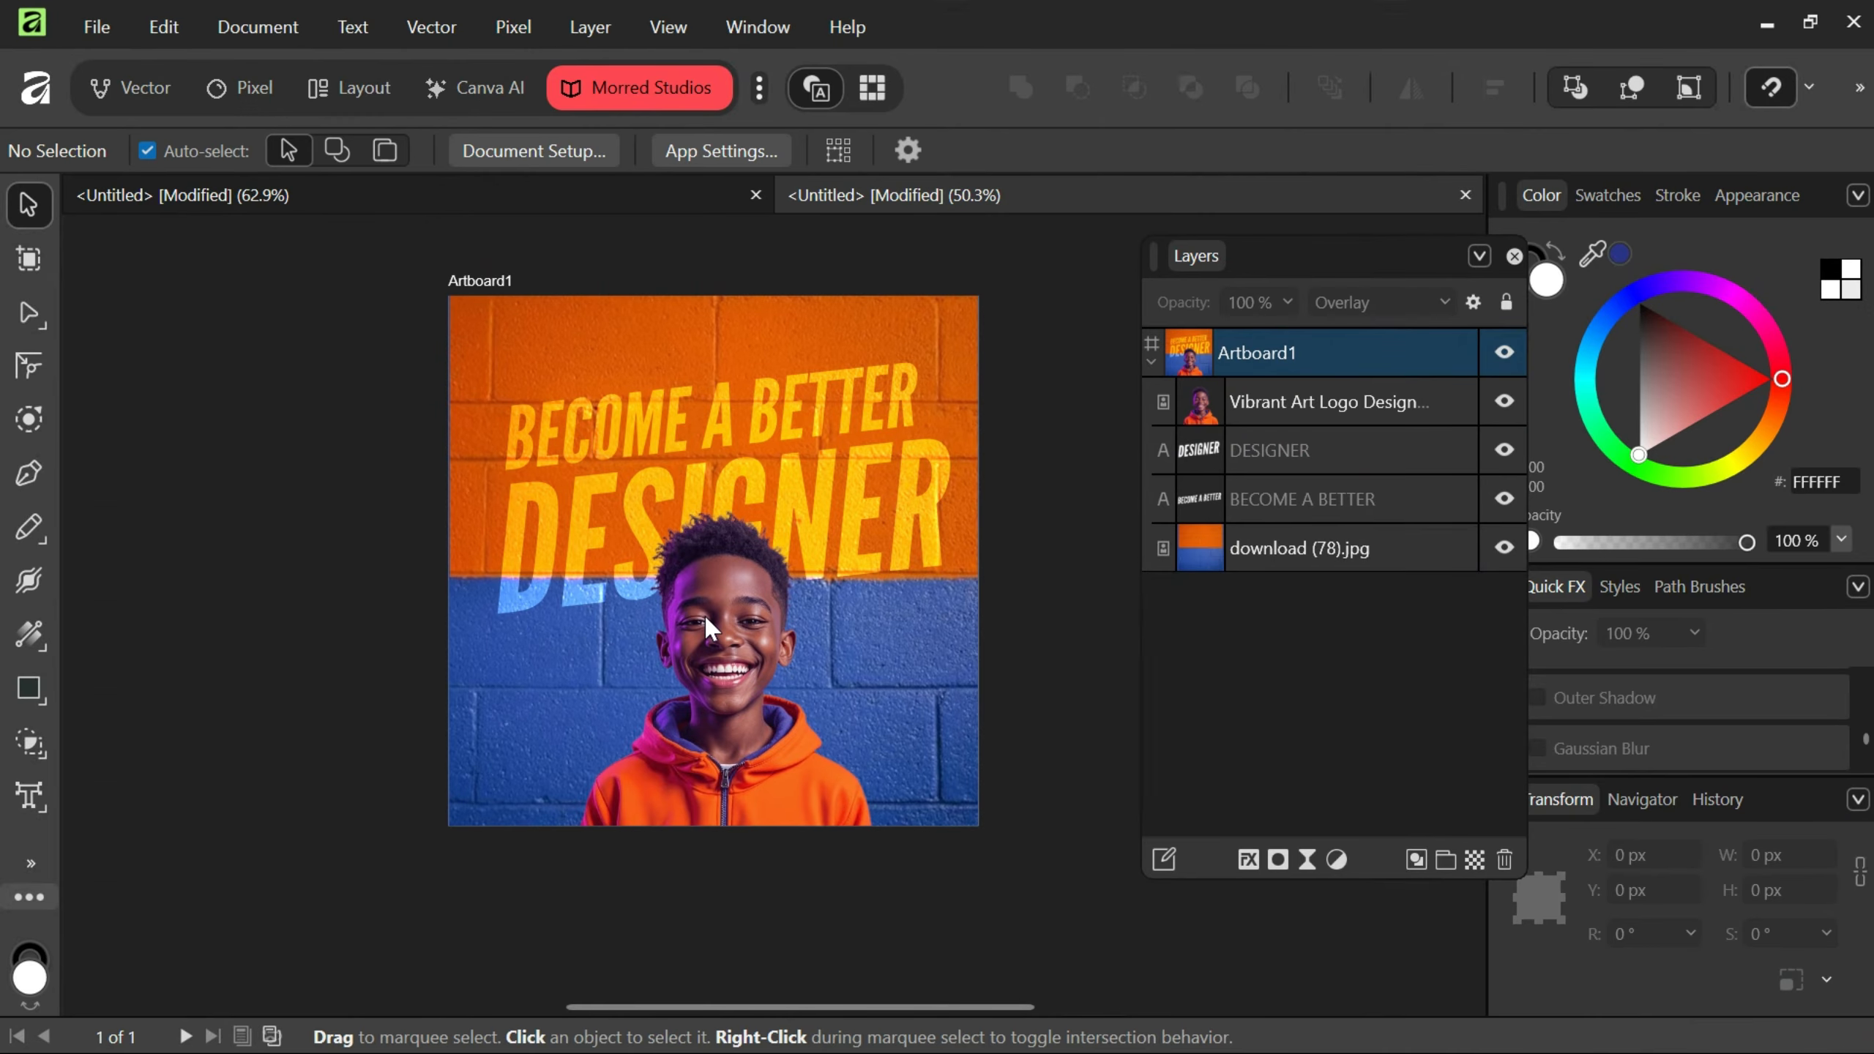
Draw a tall ellipse about 66.8 × 268.4 px over the purple-lit side of the boy's face and fill it magenta (F300FF).
scroll(704, 615, "up", 5)
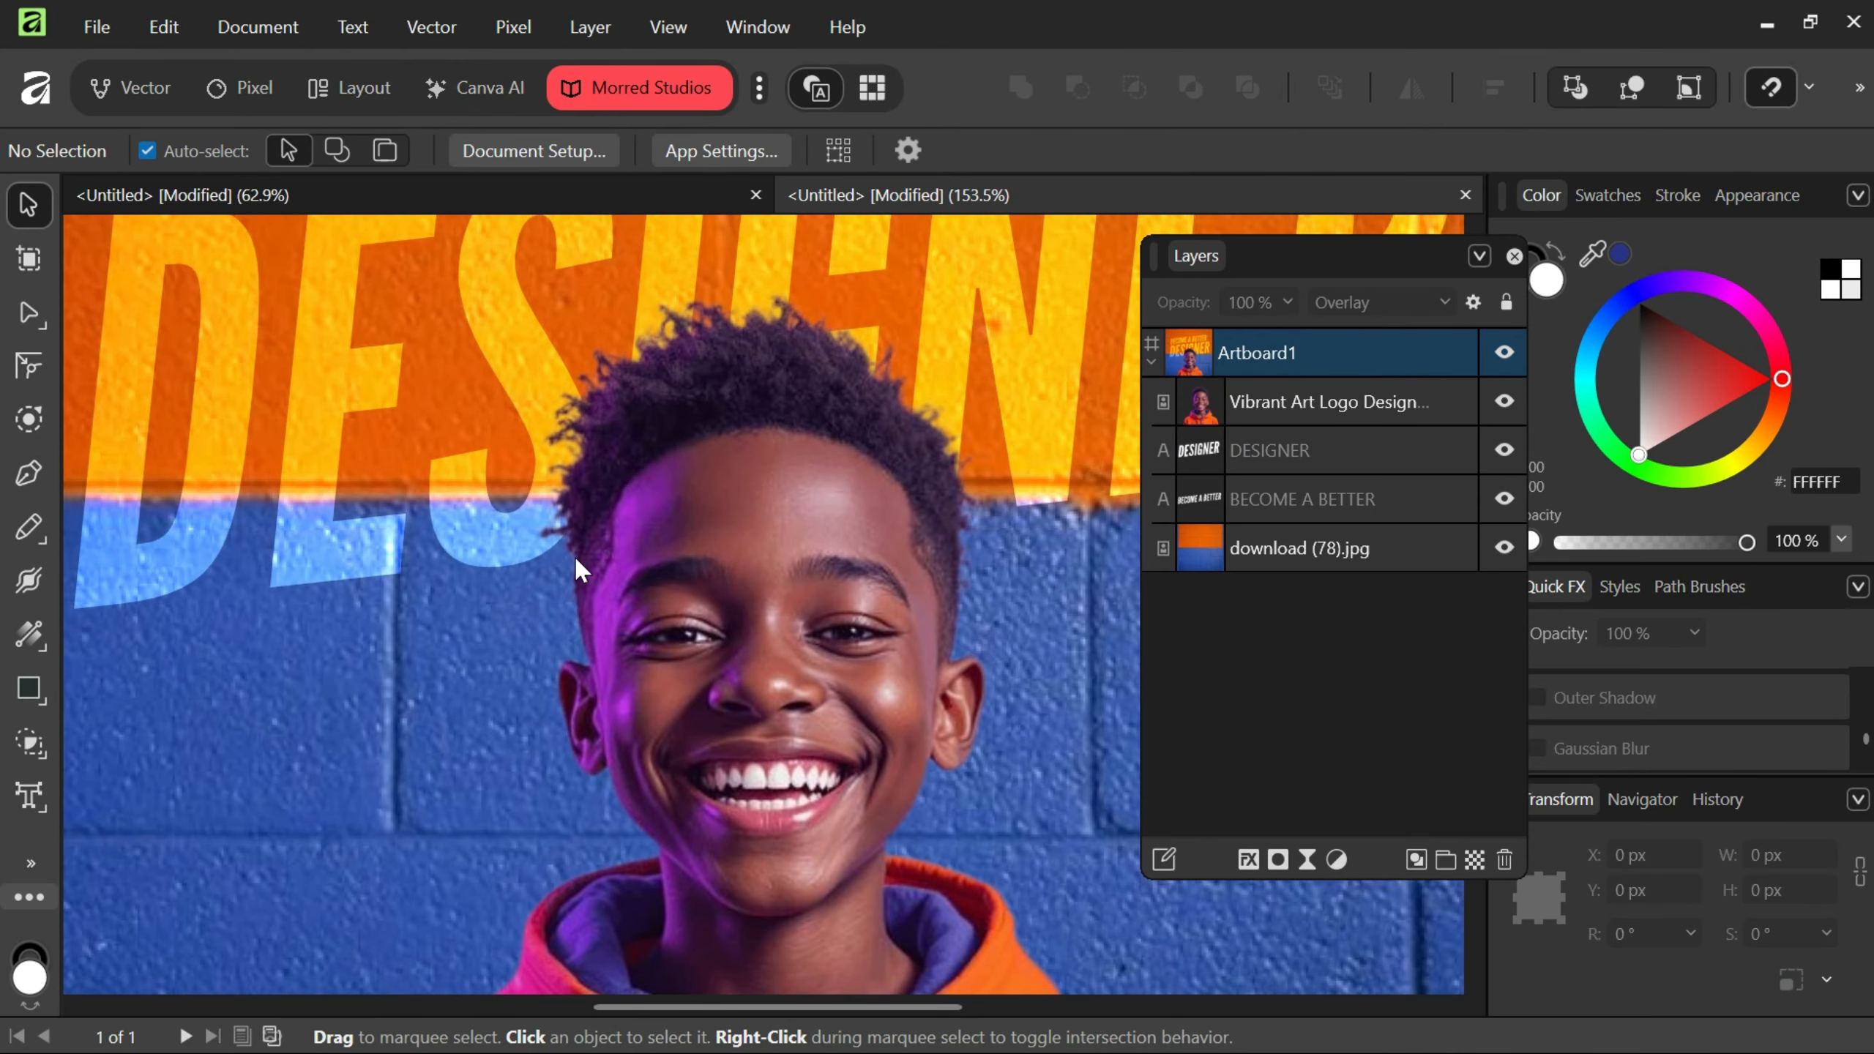
scroll(685, 455, "down", 3)
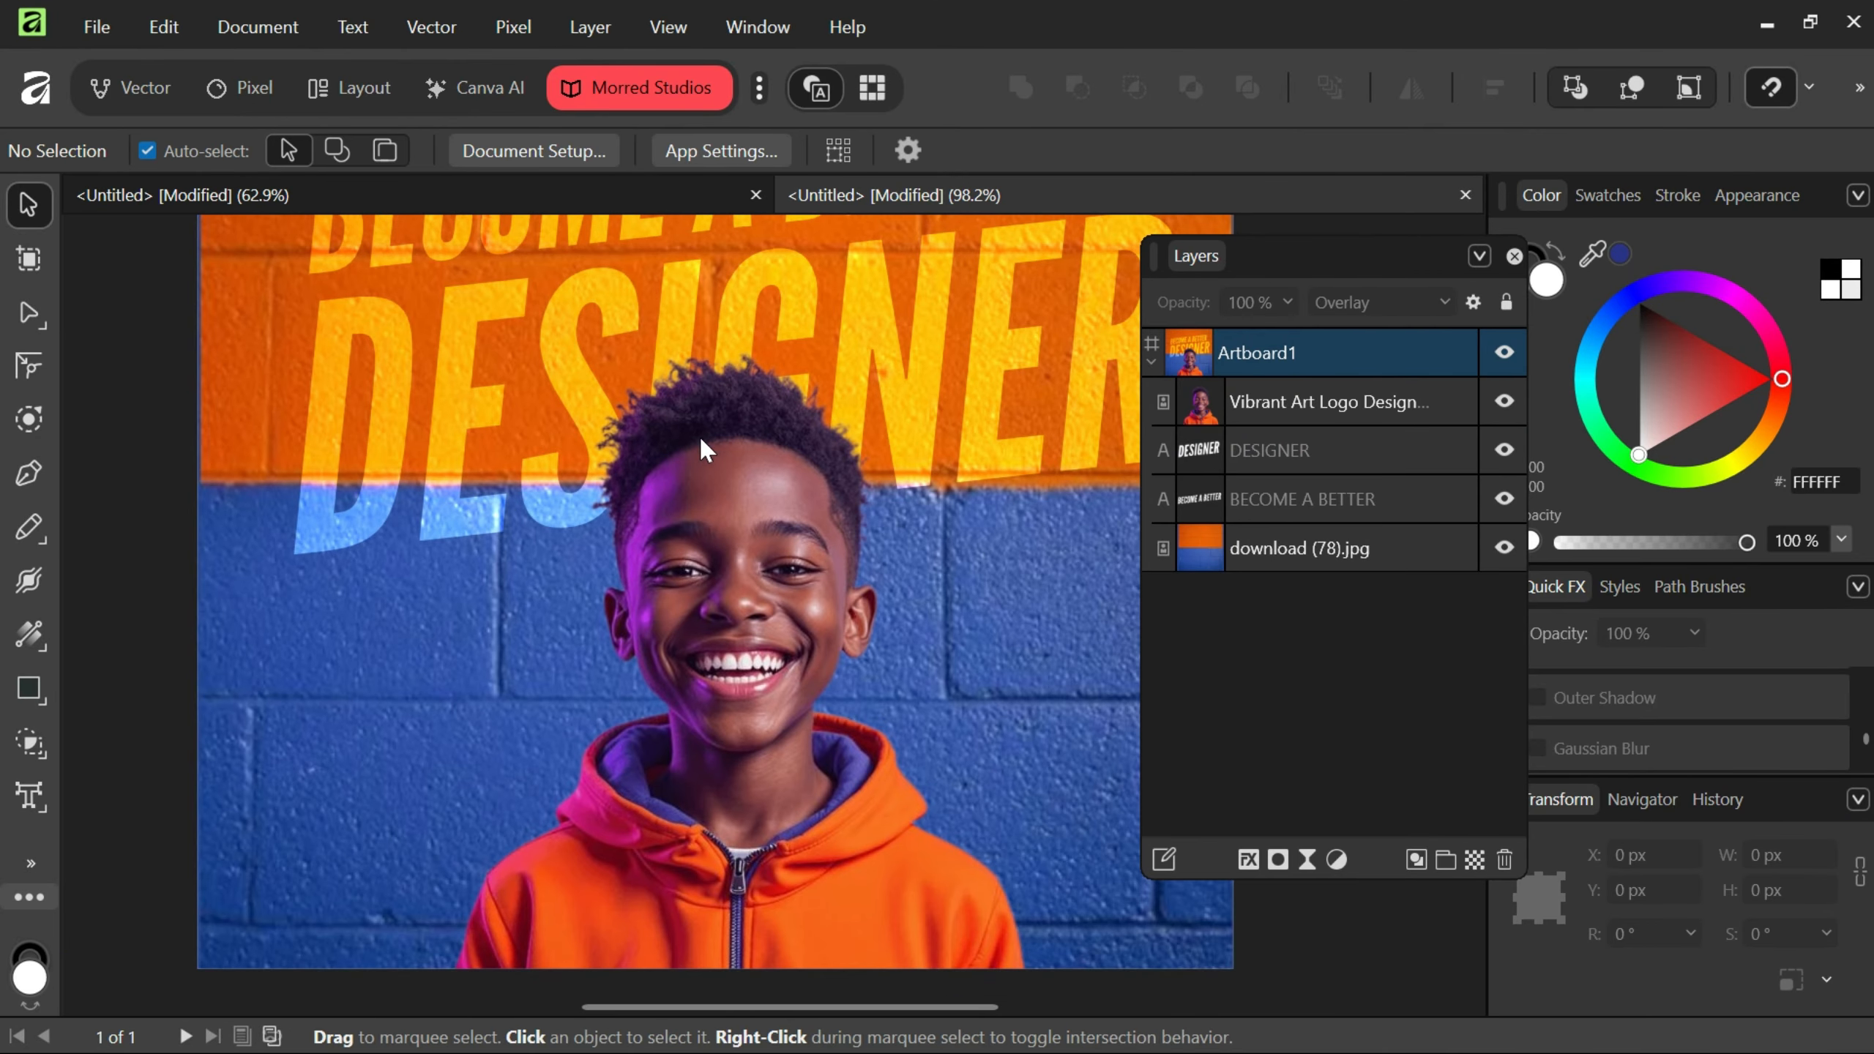
scroll(739, 522, "left", 2)
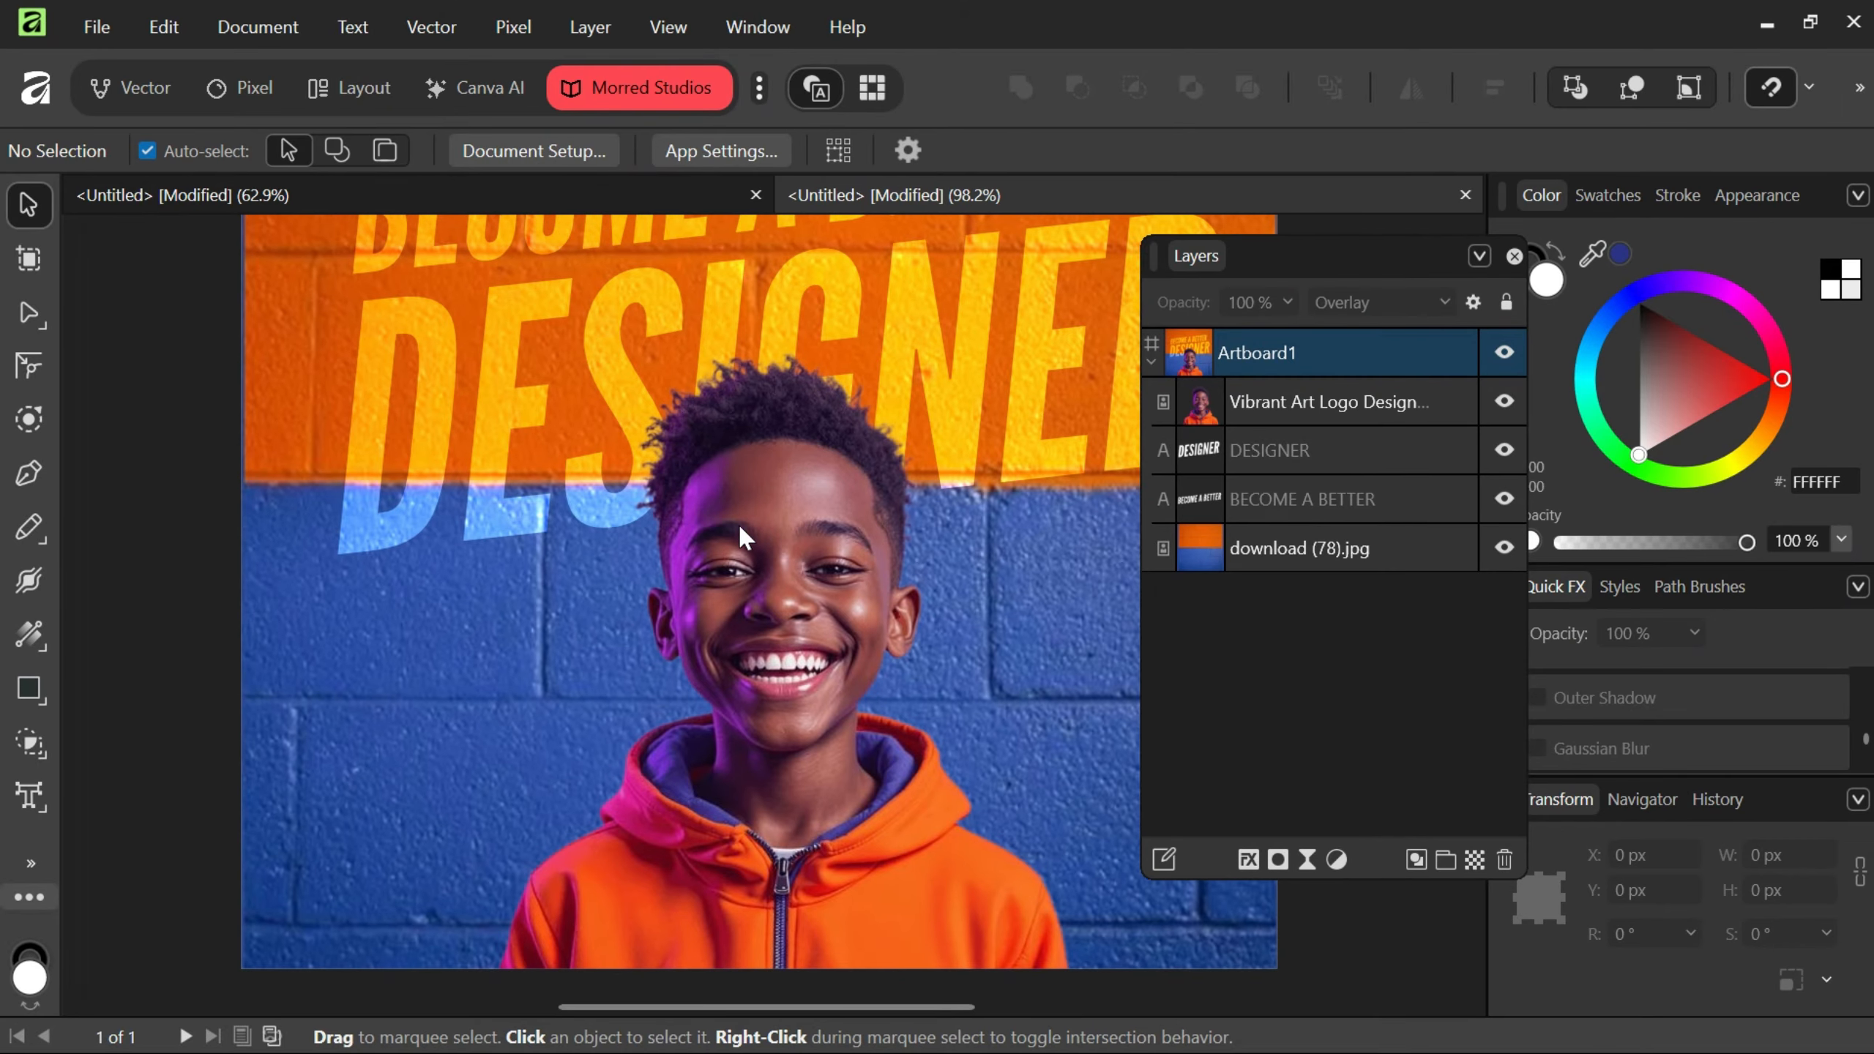
right_click(29, 694)
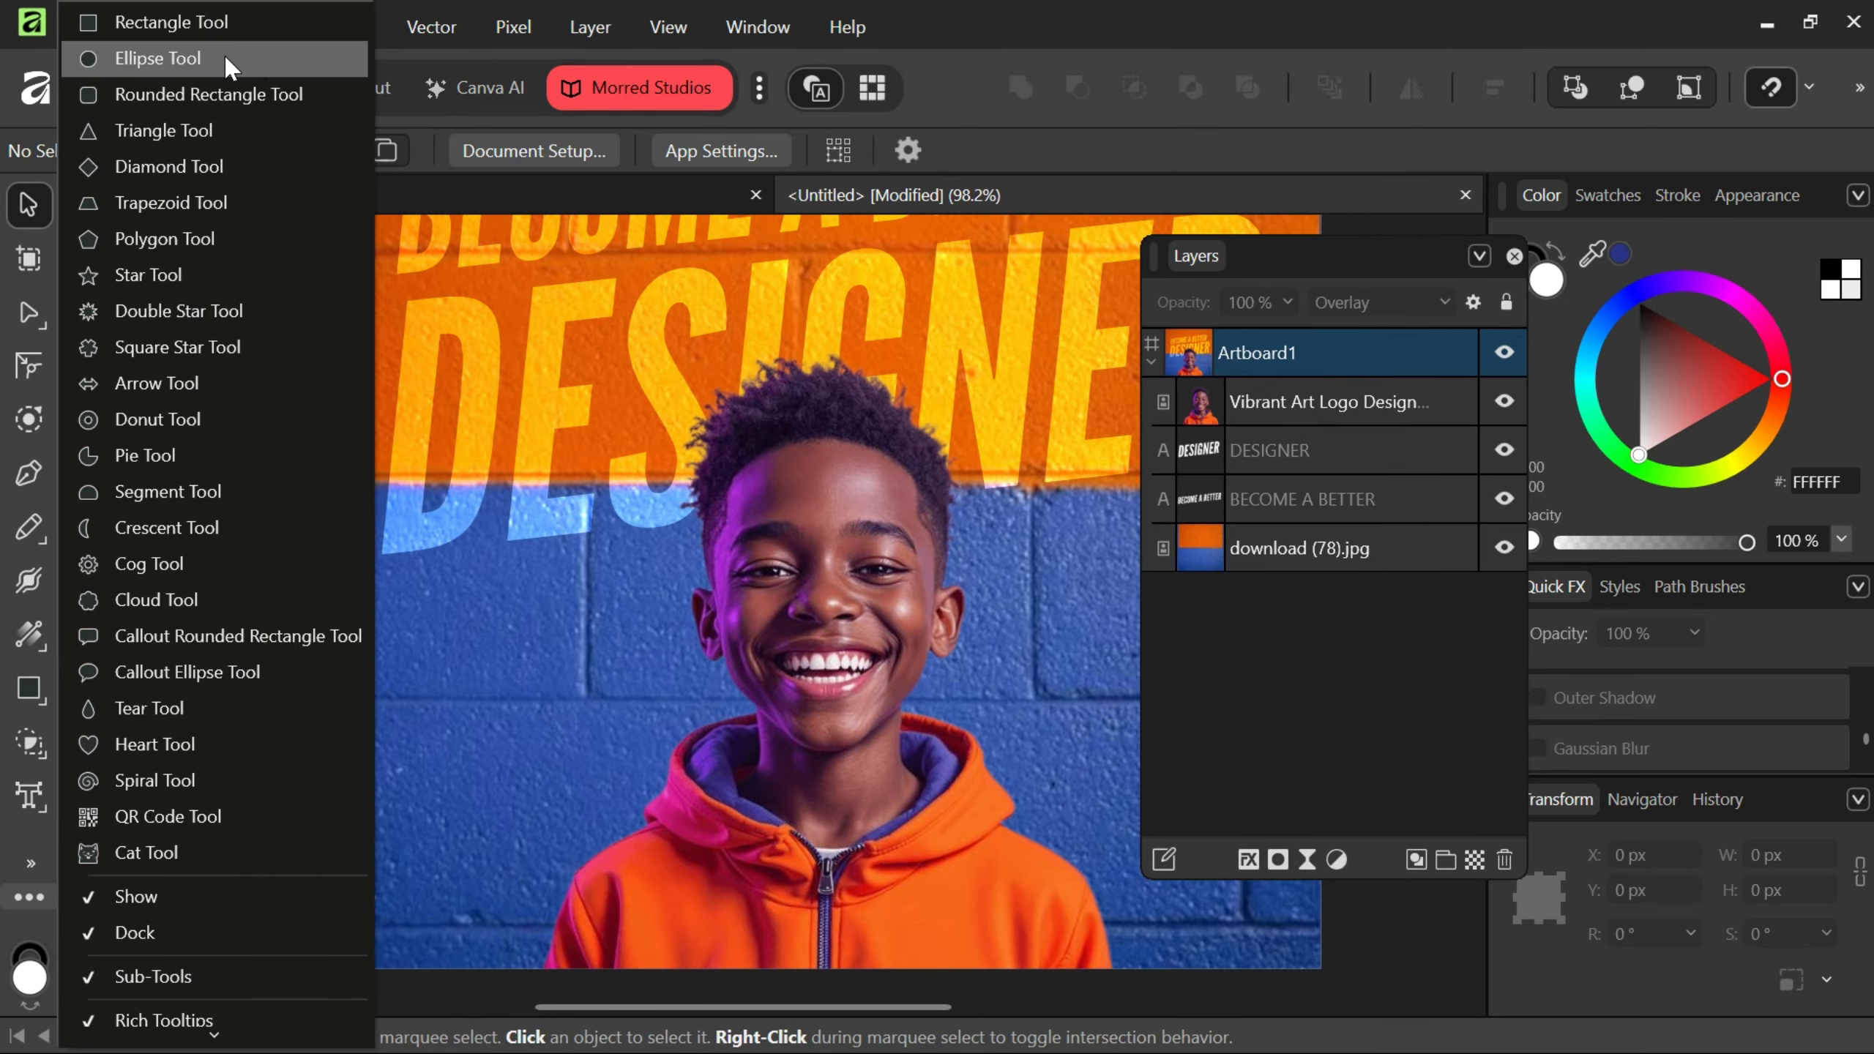
left_click(259, 58)
scroll(827, 619, "up", 1)
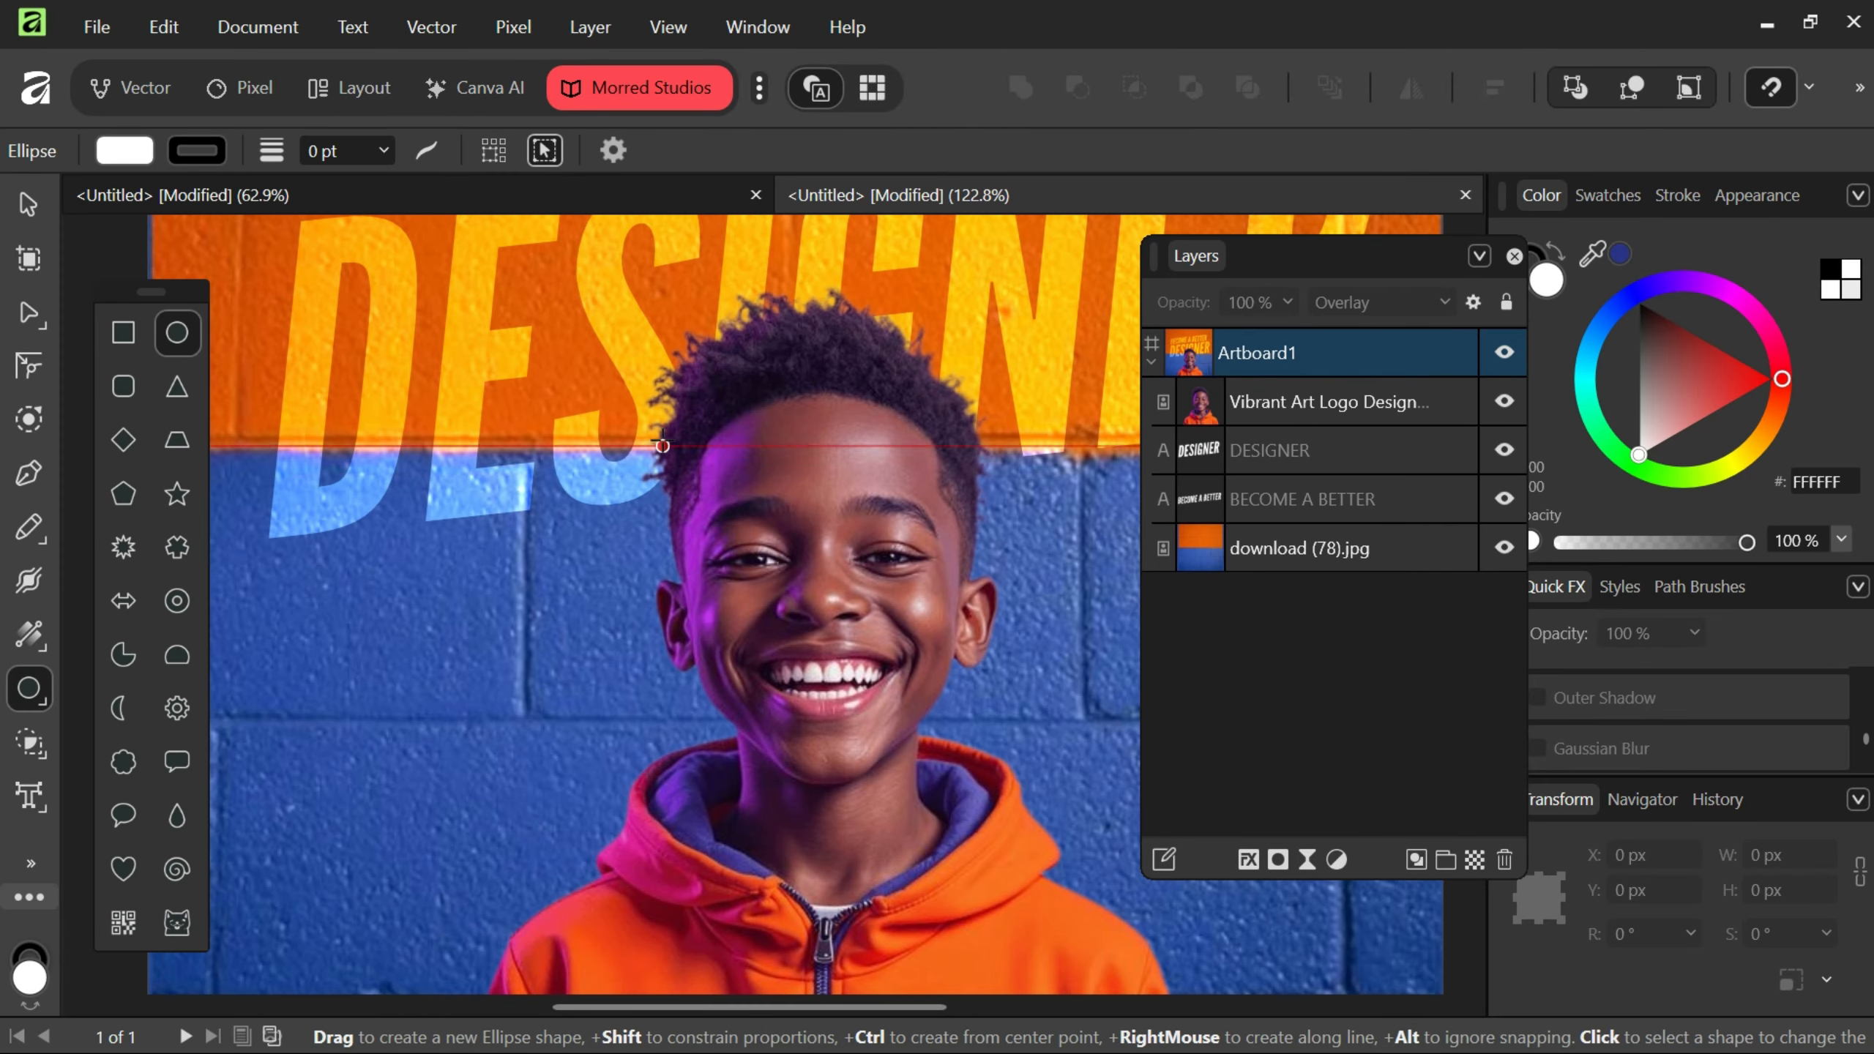
left_click_drag(646, 410, 723, 731)
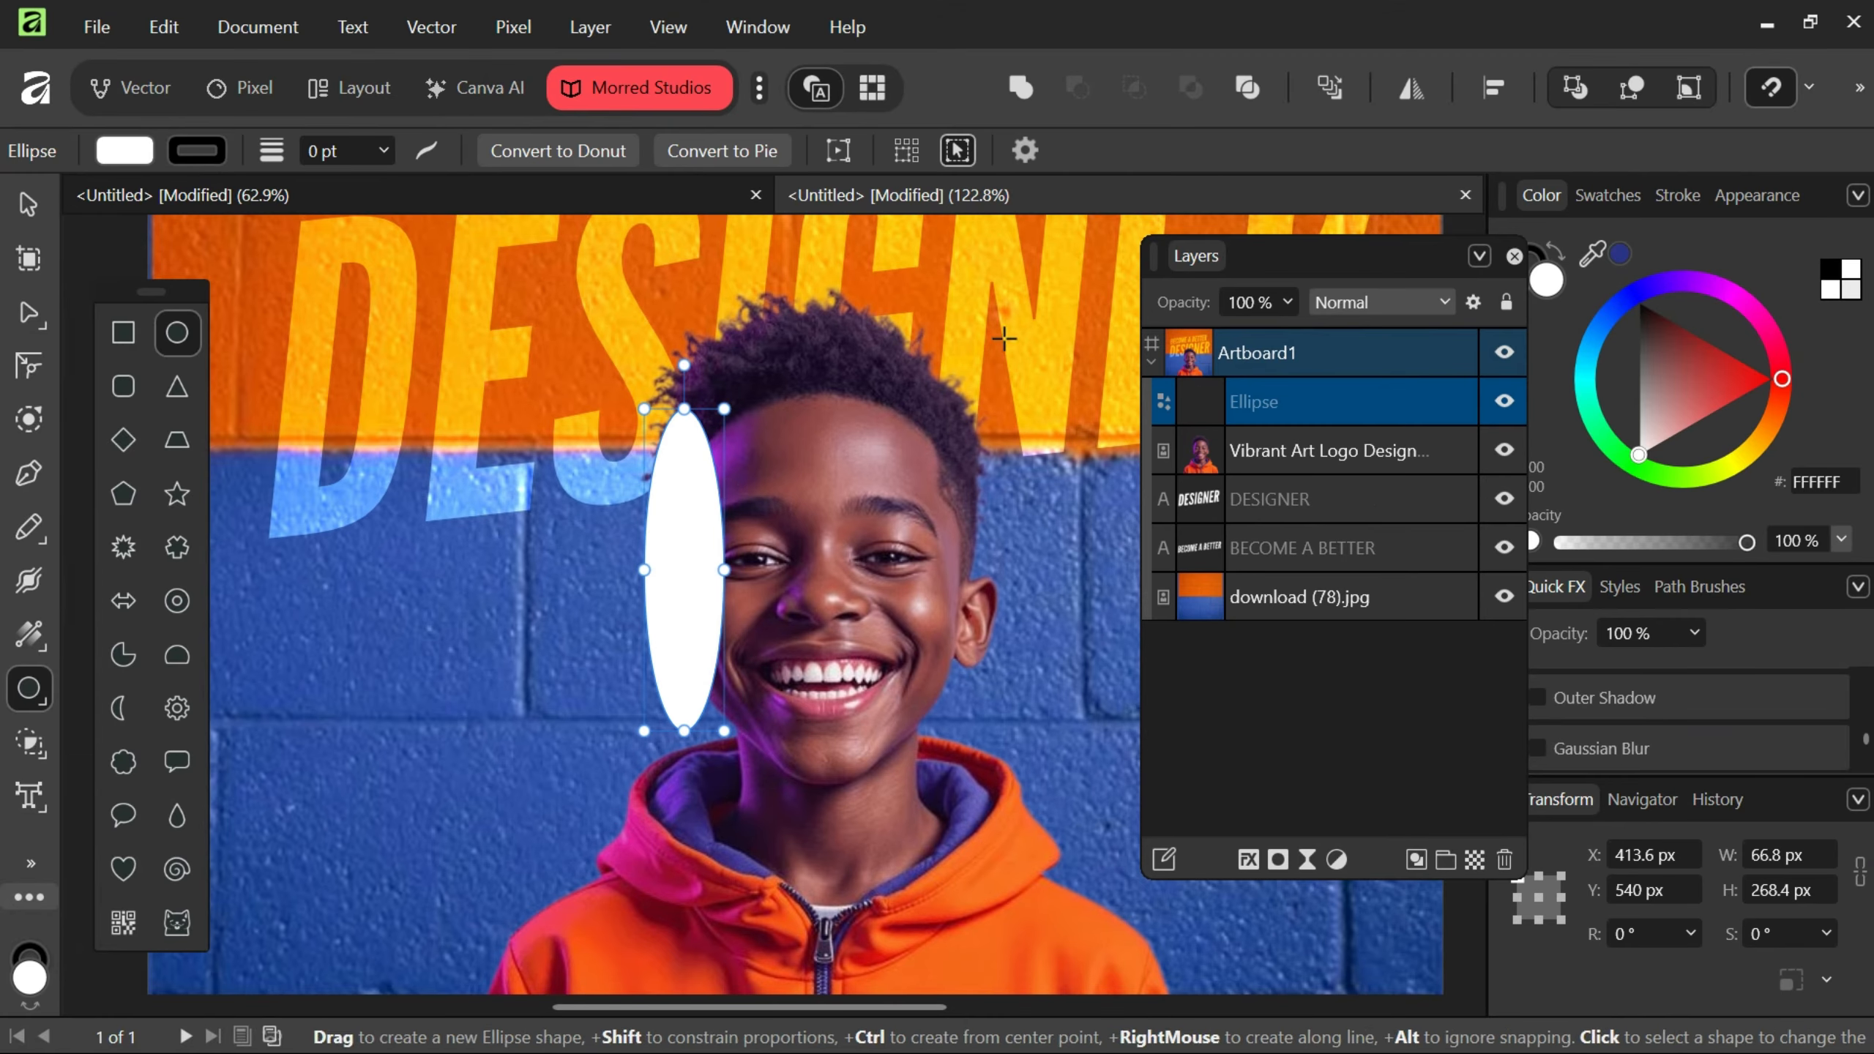
left_click(1724, 290)
left_click_drag(1732, 281, 1735, 285)
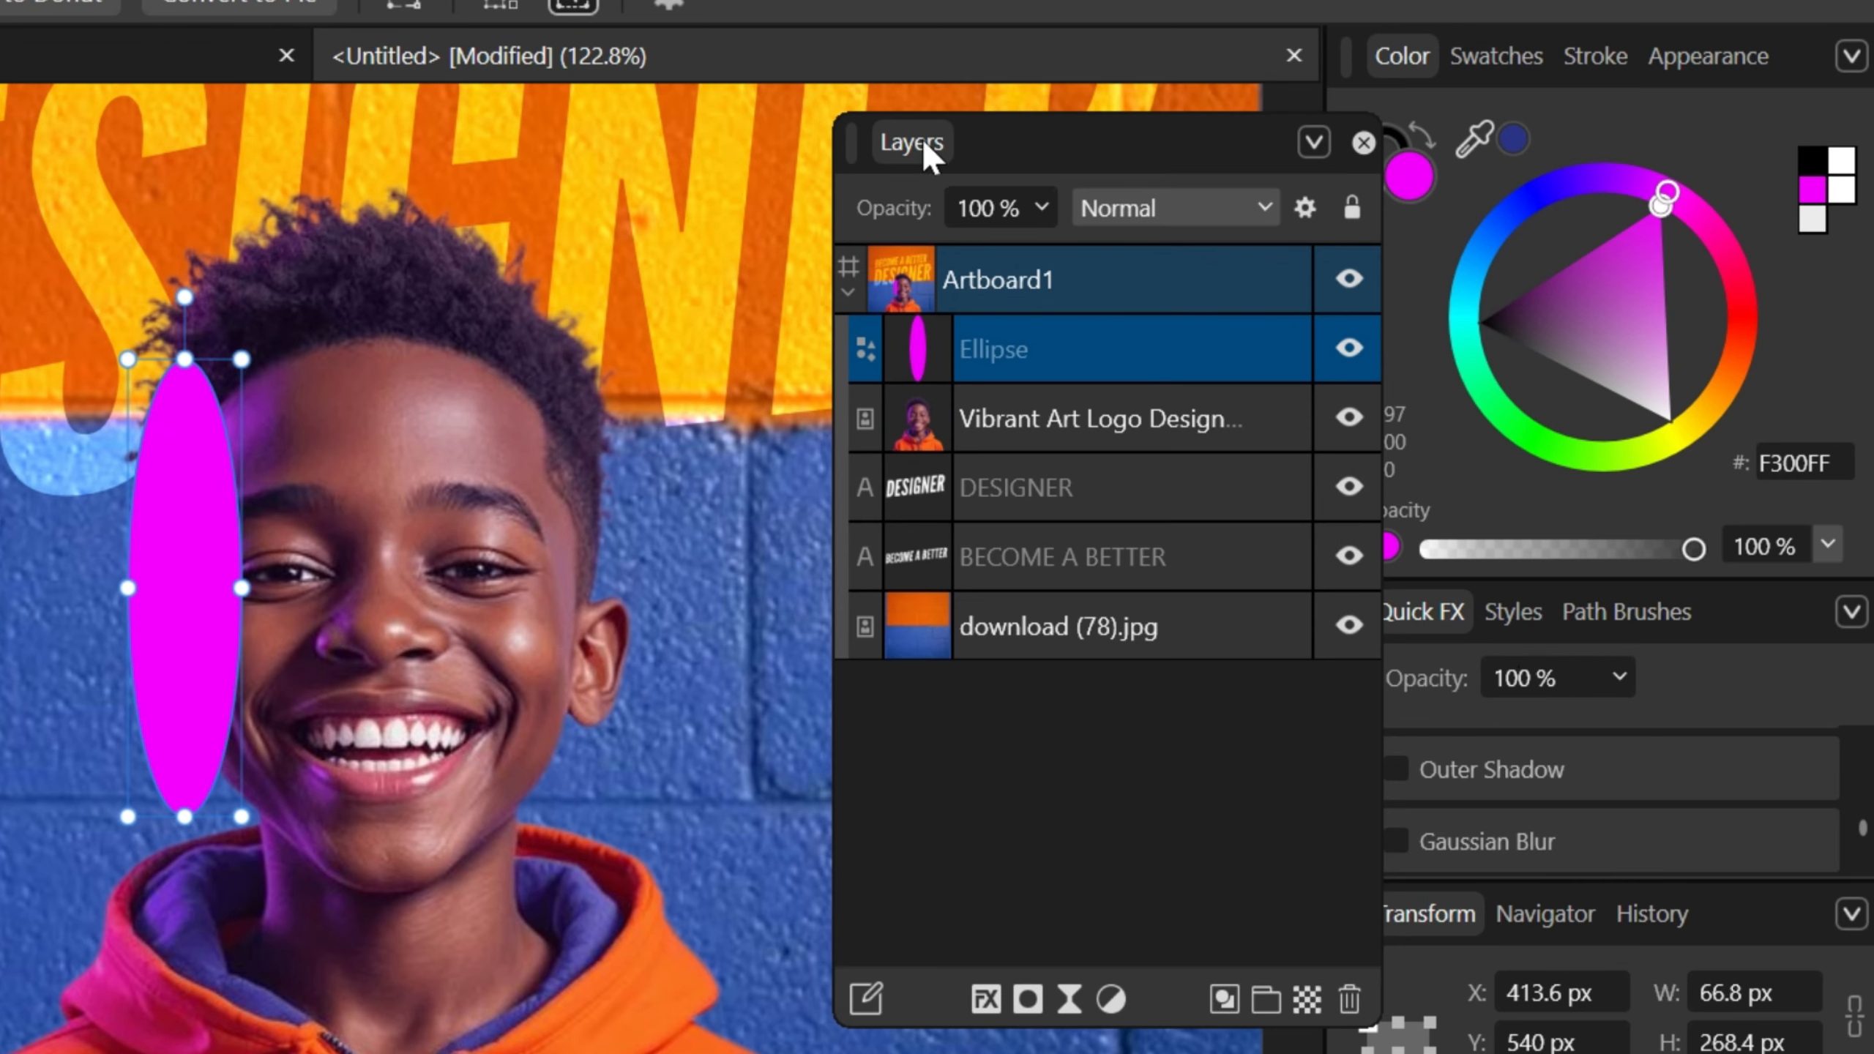
Dock the Layers panel back in place, then float the Quick FX panel over the canvas and lengthen it.
left_click_drag(926, 147, 1402, 646)
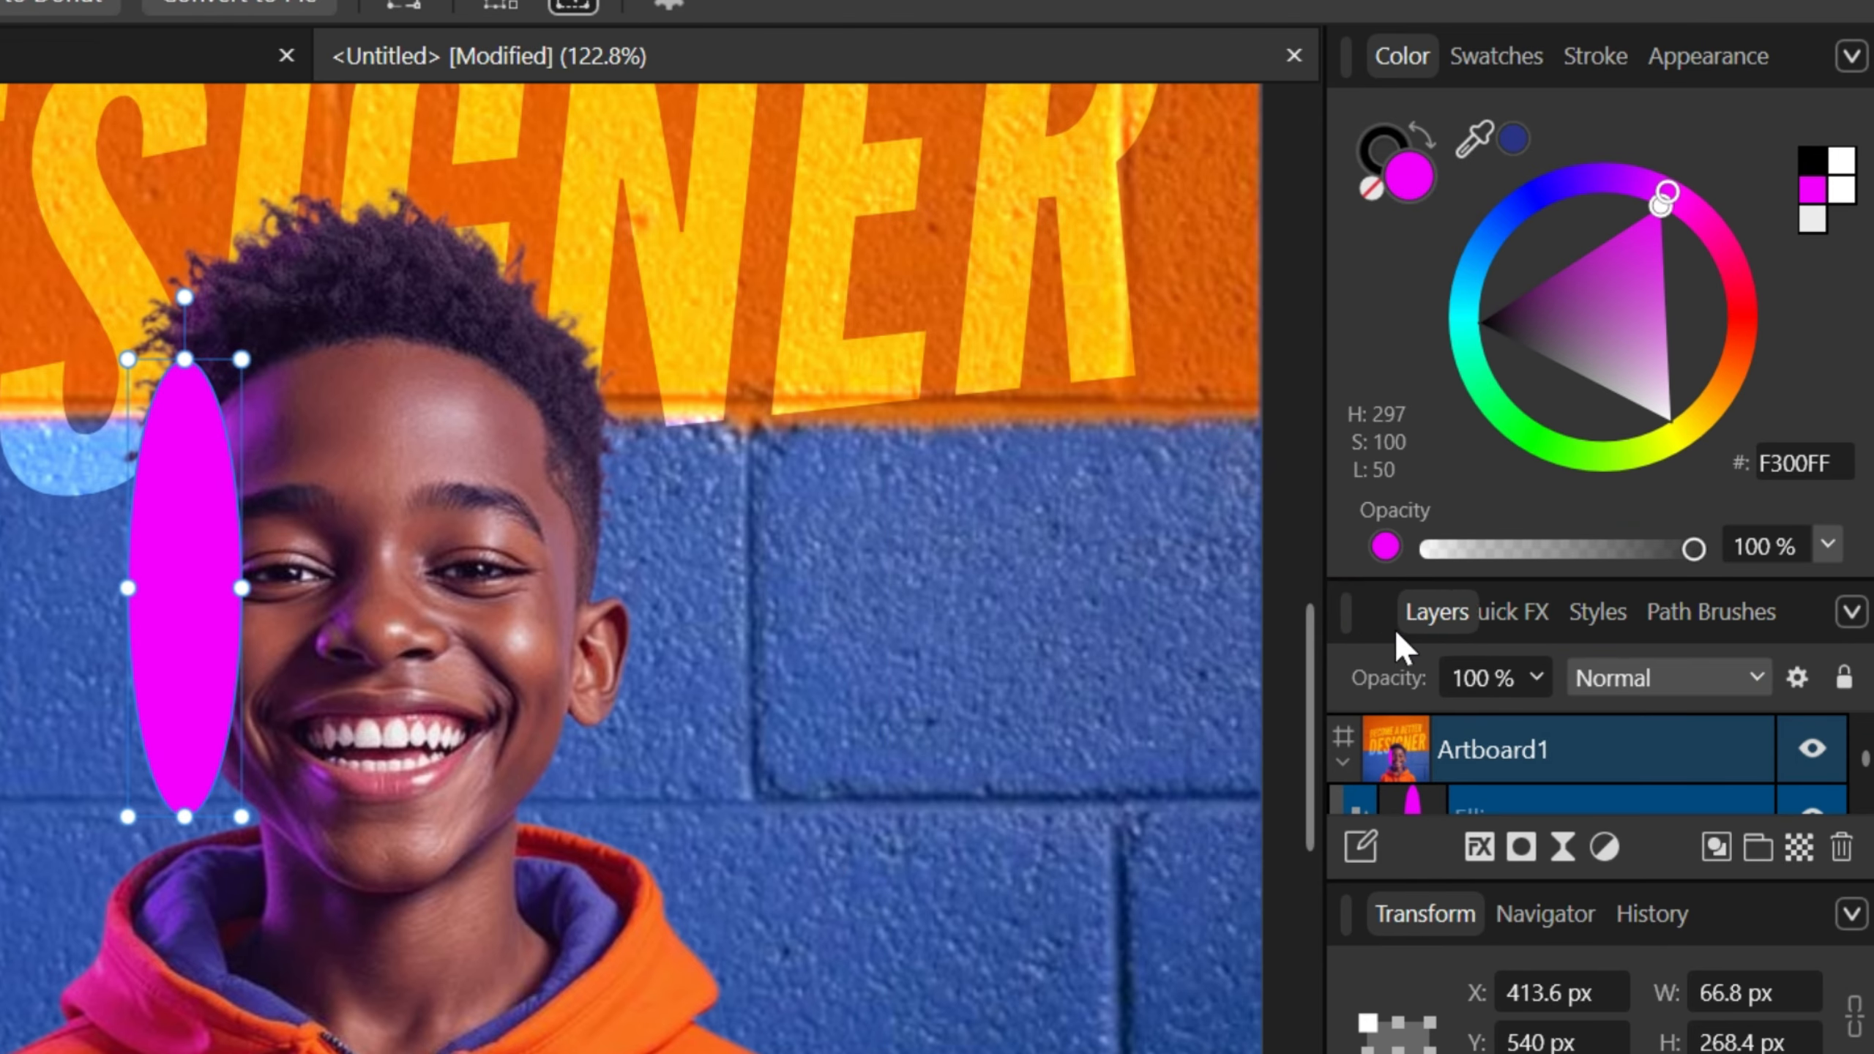
left_click_drag(1554, 641, 767, 177)
left_click_drag(1041, 550, 1037, 859)
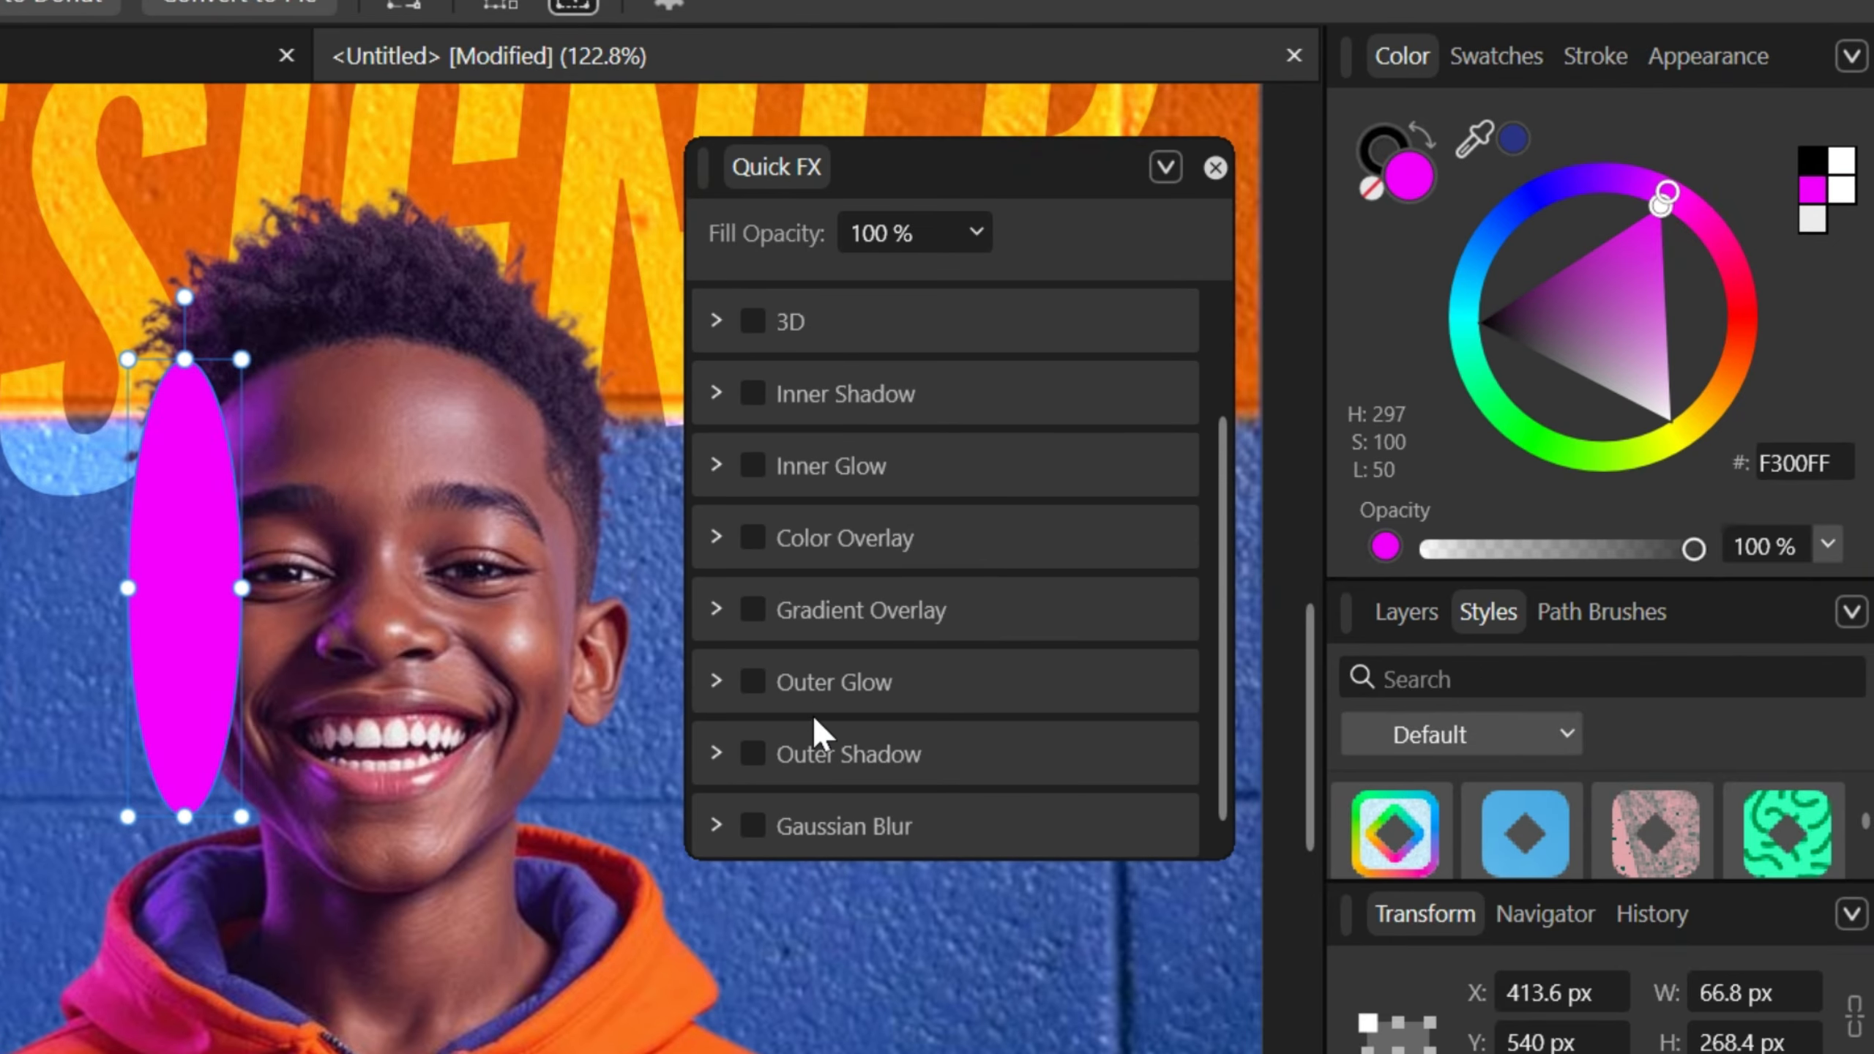
Apply a Gaussian Blur with a 100 px radius to the magenta ellipse and redock the Quick FX panel.
left_click(753, 825)
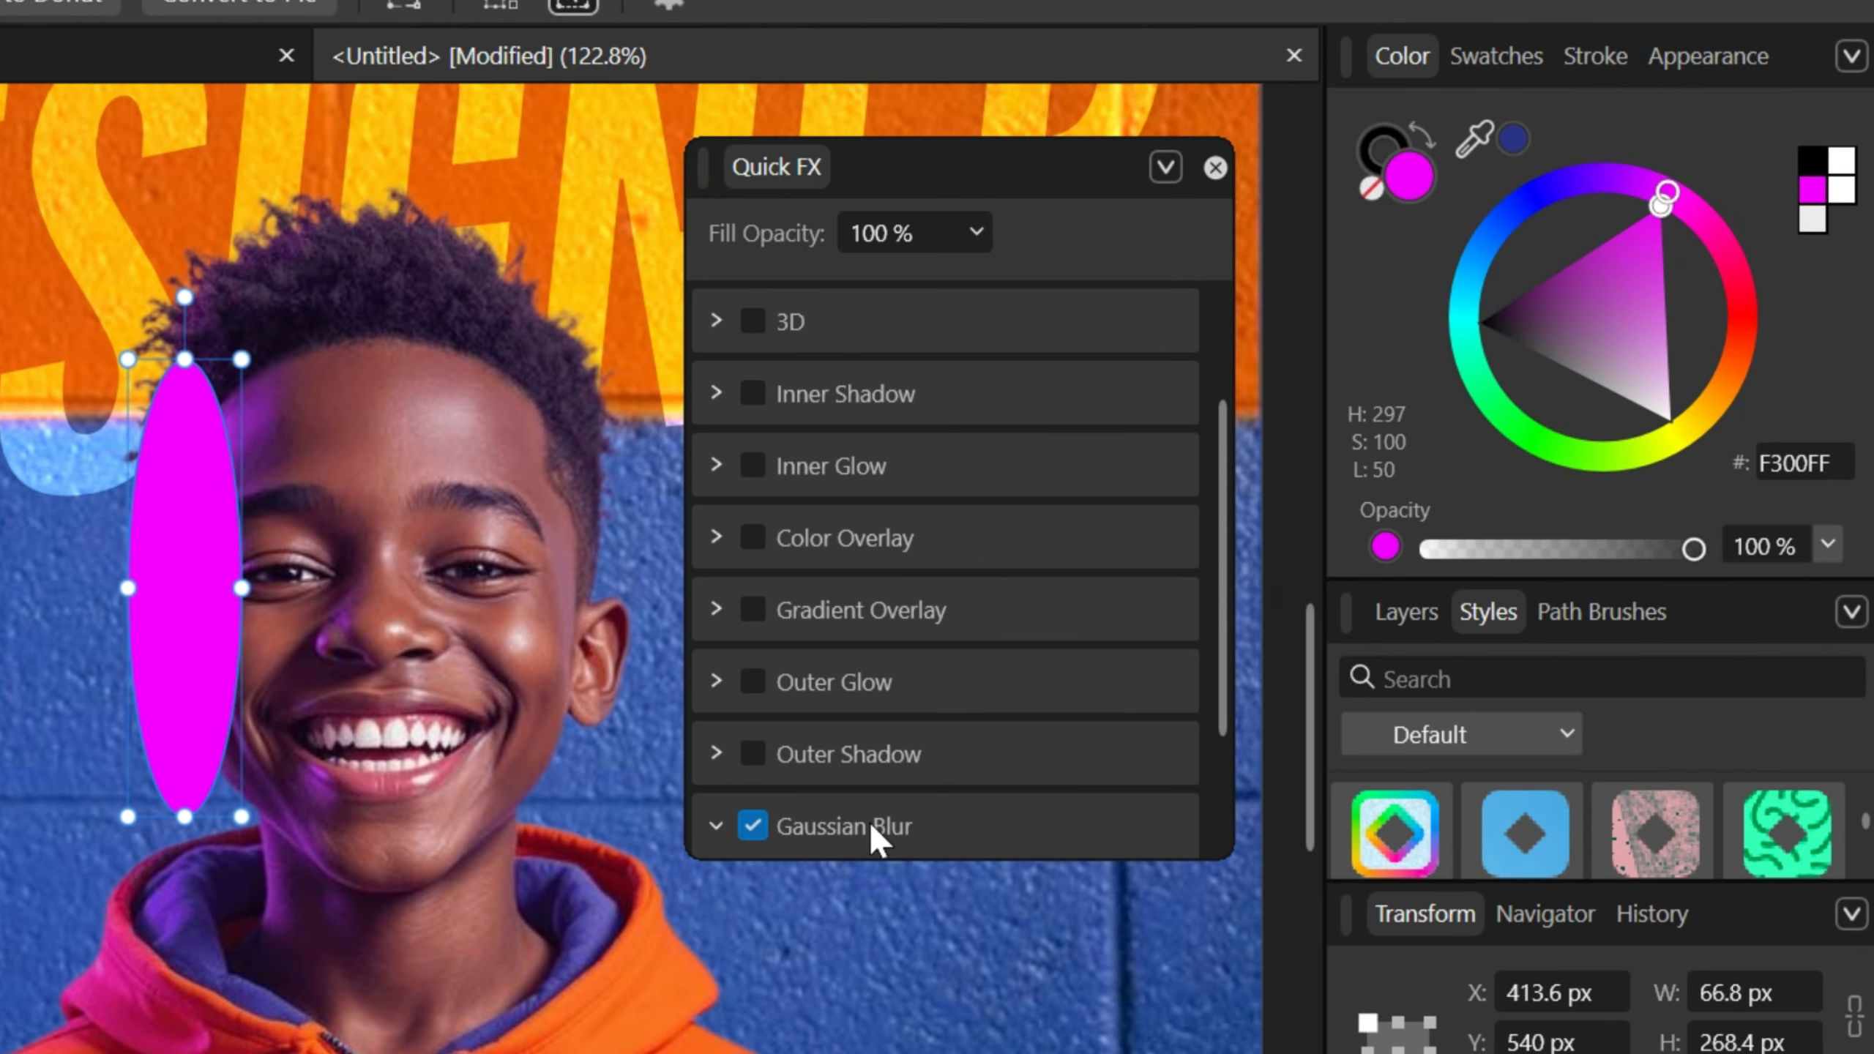
scroll(870, 820, "down", 2)
left_click_drag(833, 772, 1022, 775)
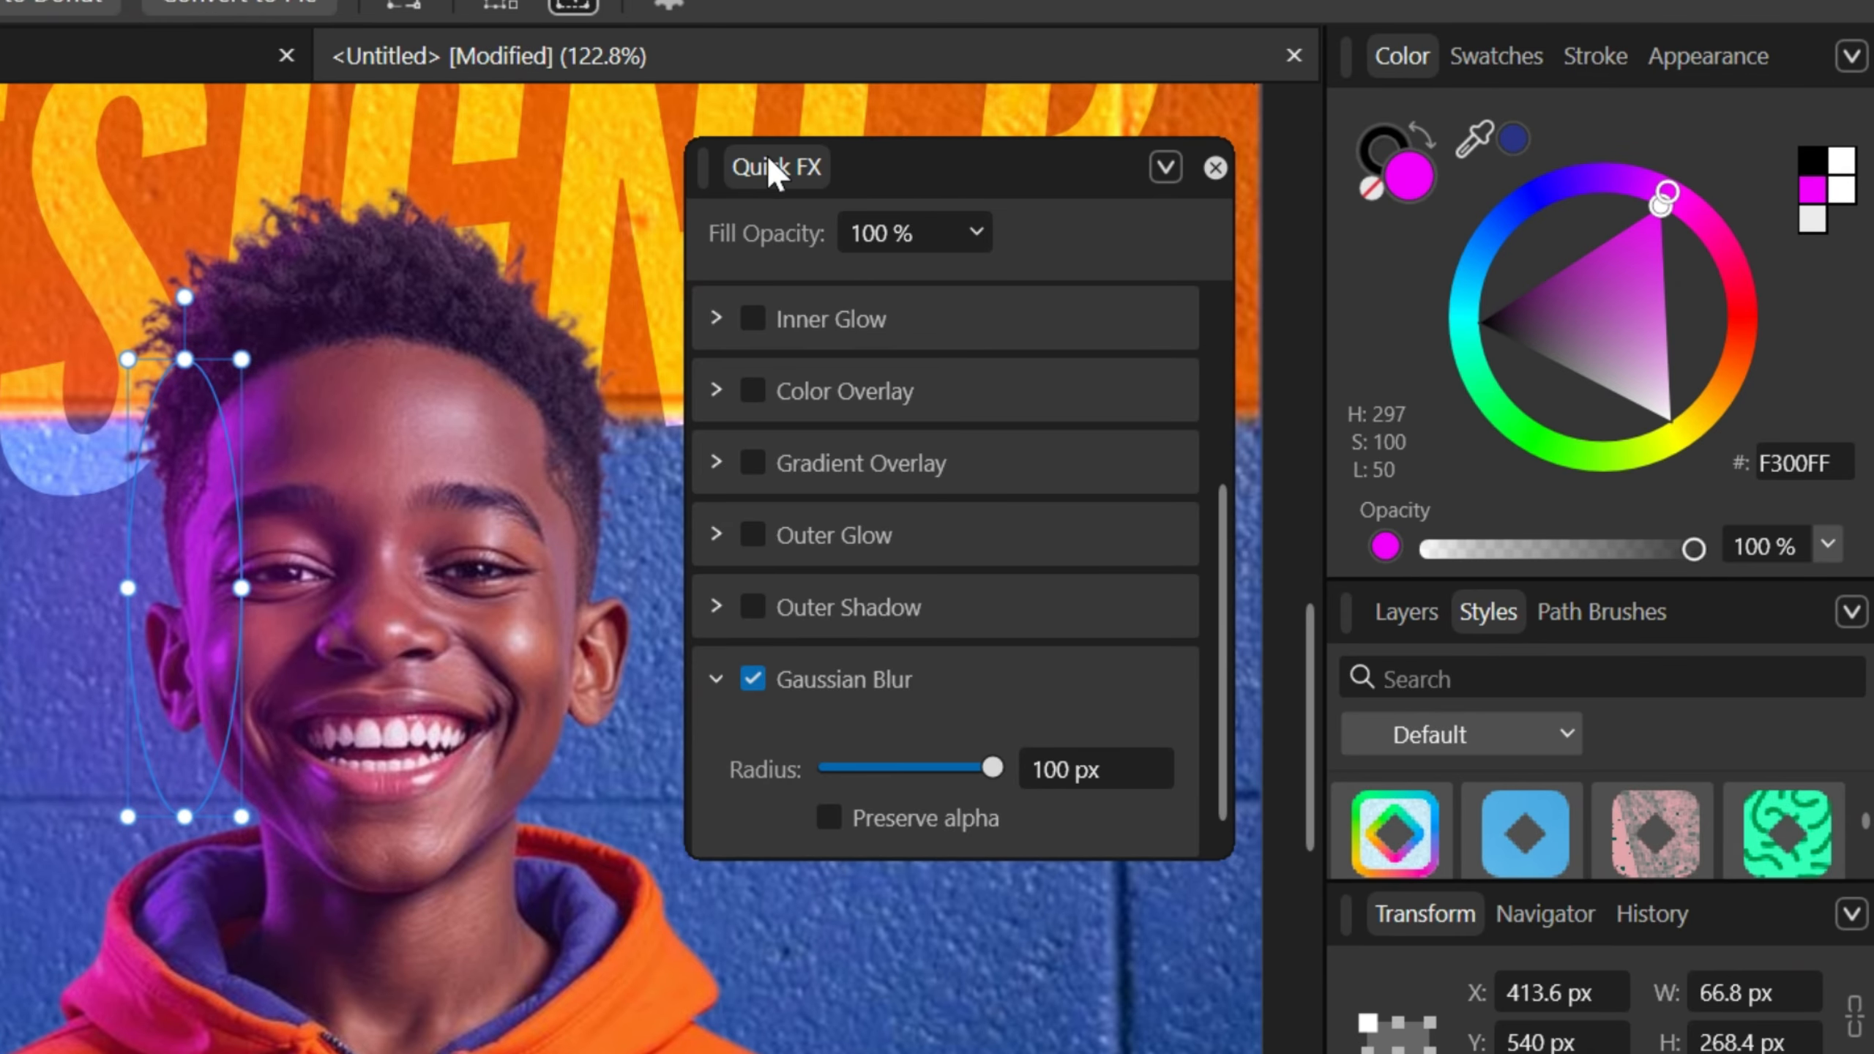
left_click_drag(774, 168, 1518, 615)
scroll(215, 479, "down", 3)
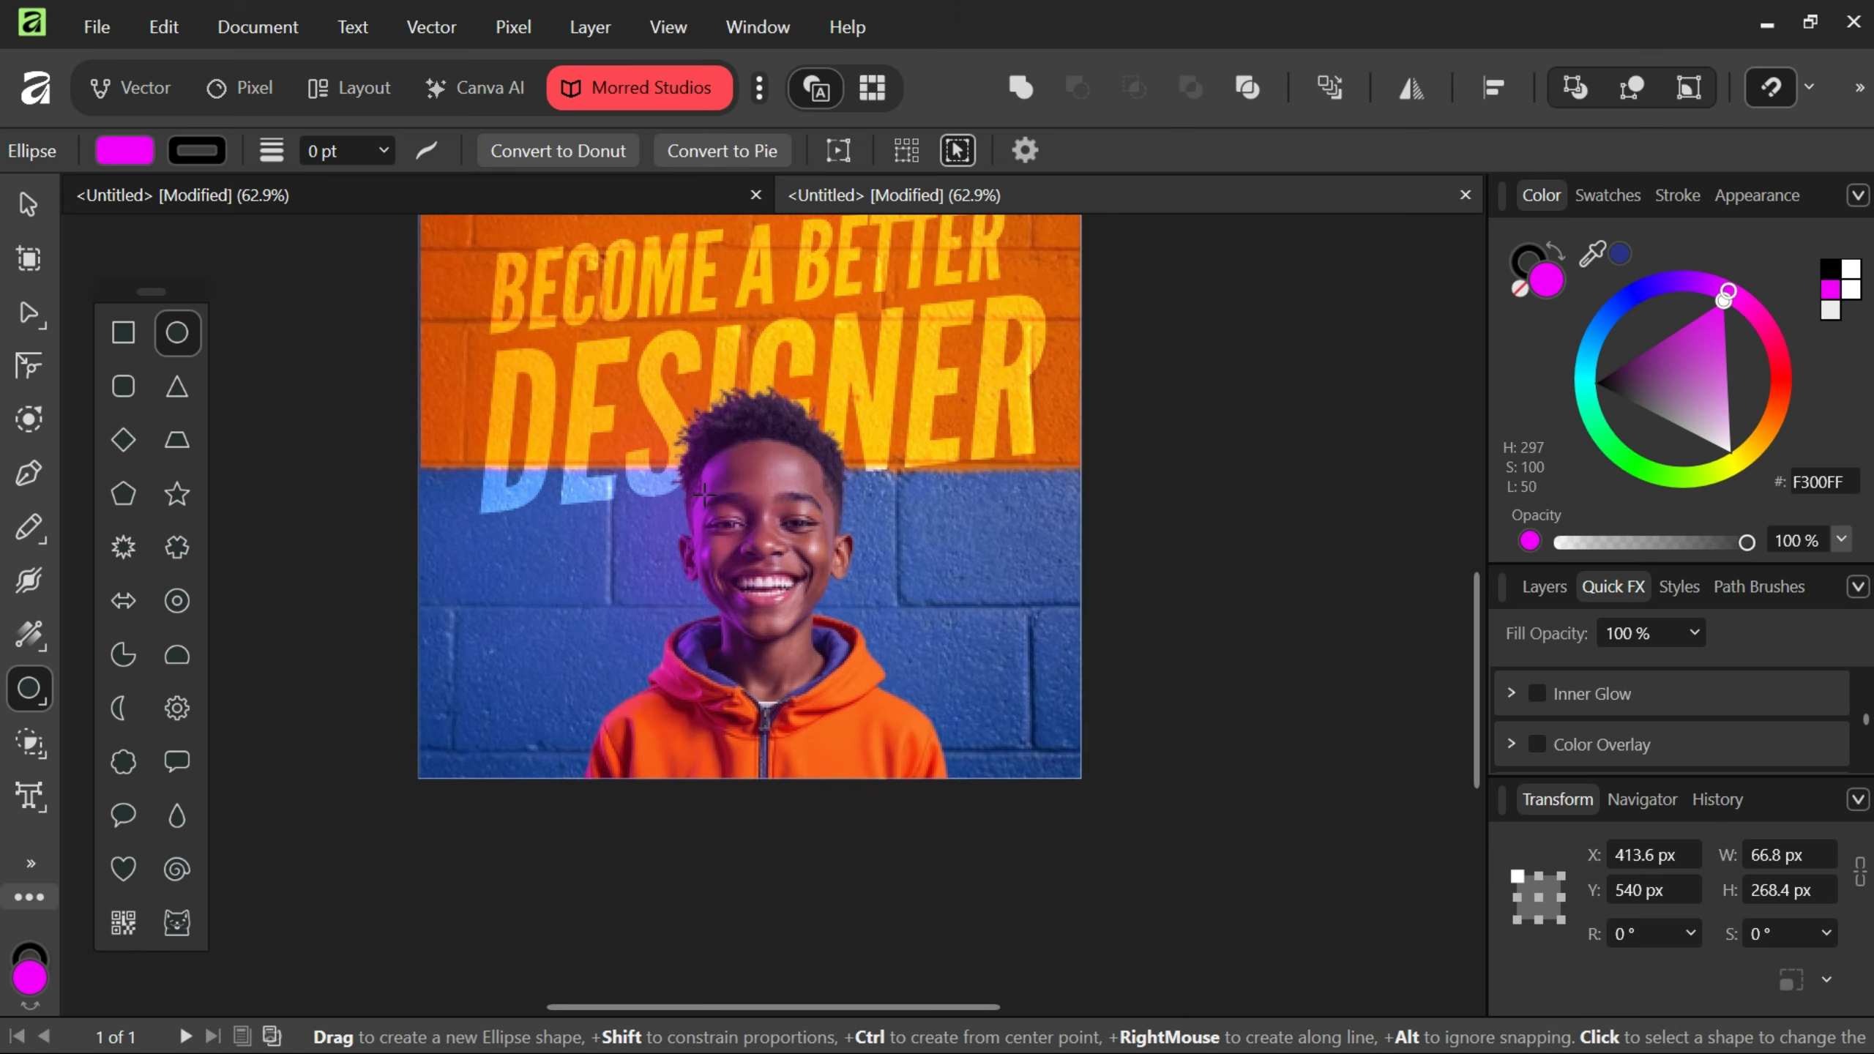
scroll(704, 494, "up", 2)
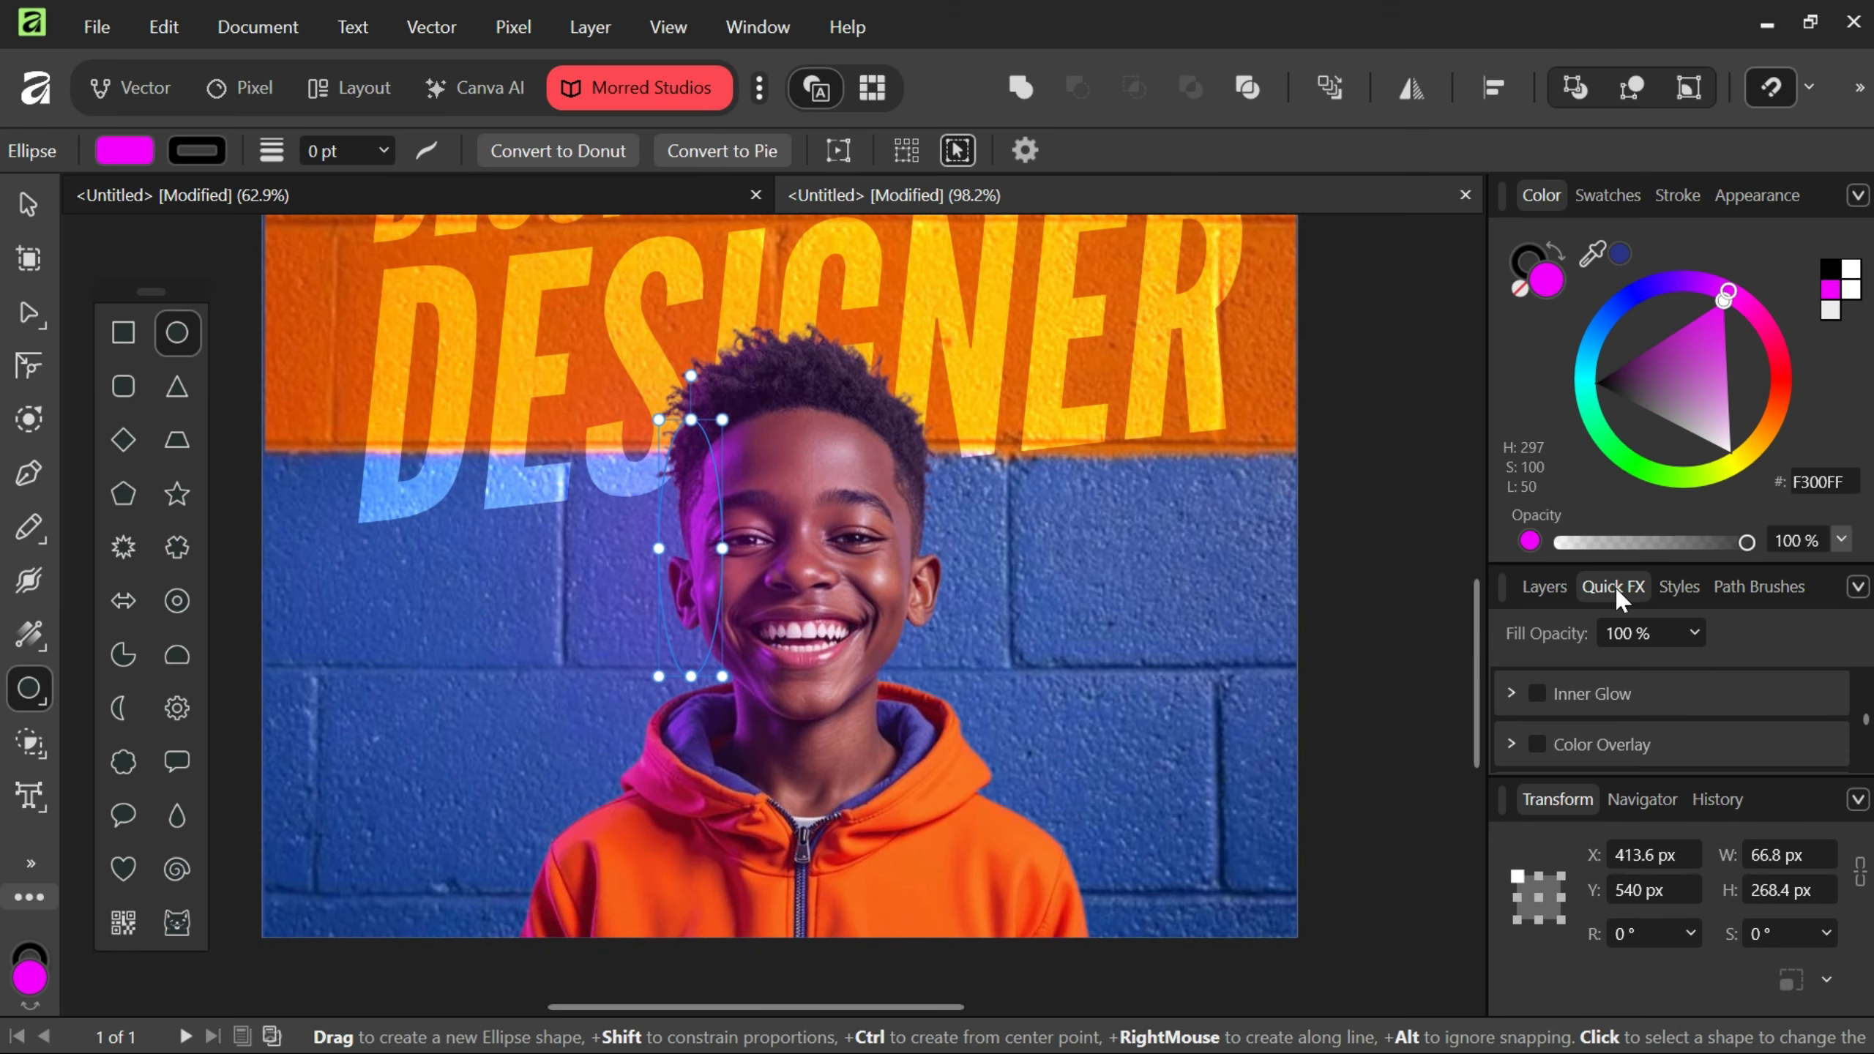
Float the Quick FX panel, switch the ellipse's Gaussian Blur off and on again to compare the glow, and redock the panel.
mouse_move(1587, 591)
left_mouse_down()
mouse_move(1198, 411)
mouse_move(1072, 327)
left_mouse_up()
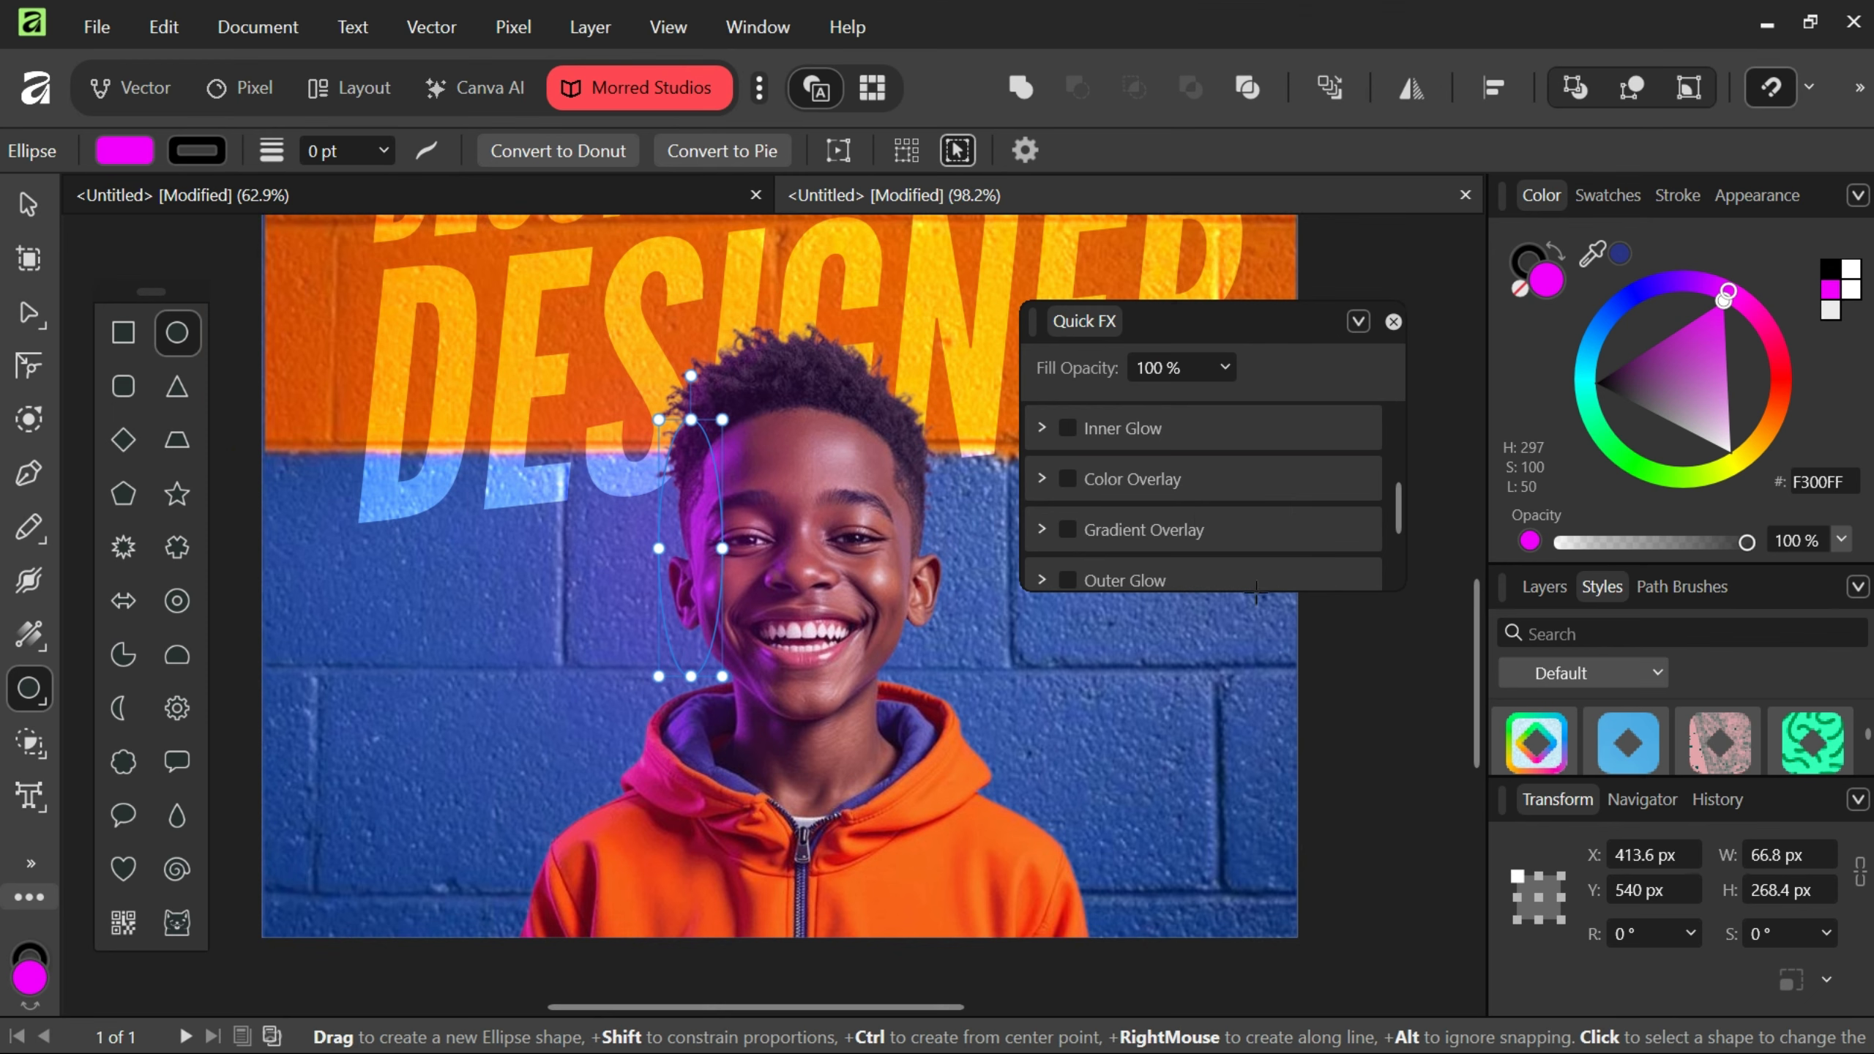
left_click_drag(1256, 596, 1300, 936)
key("ctrl+z")
left_click_drag(1211, 592, 1223, 868)
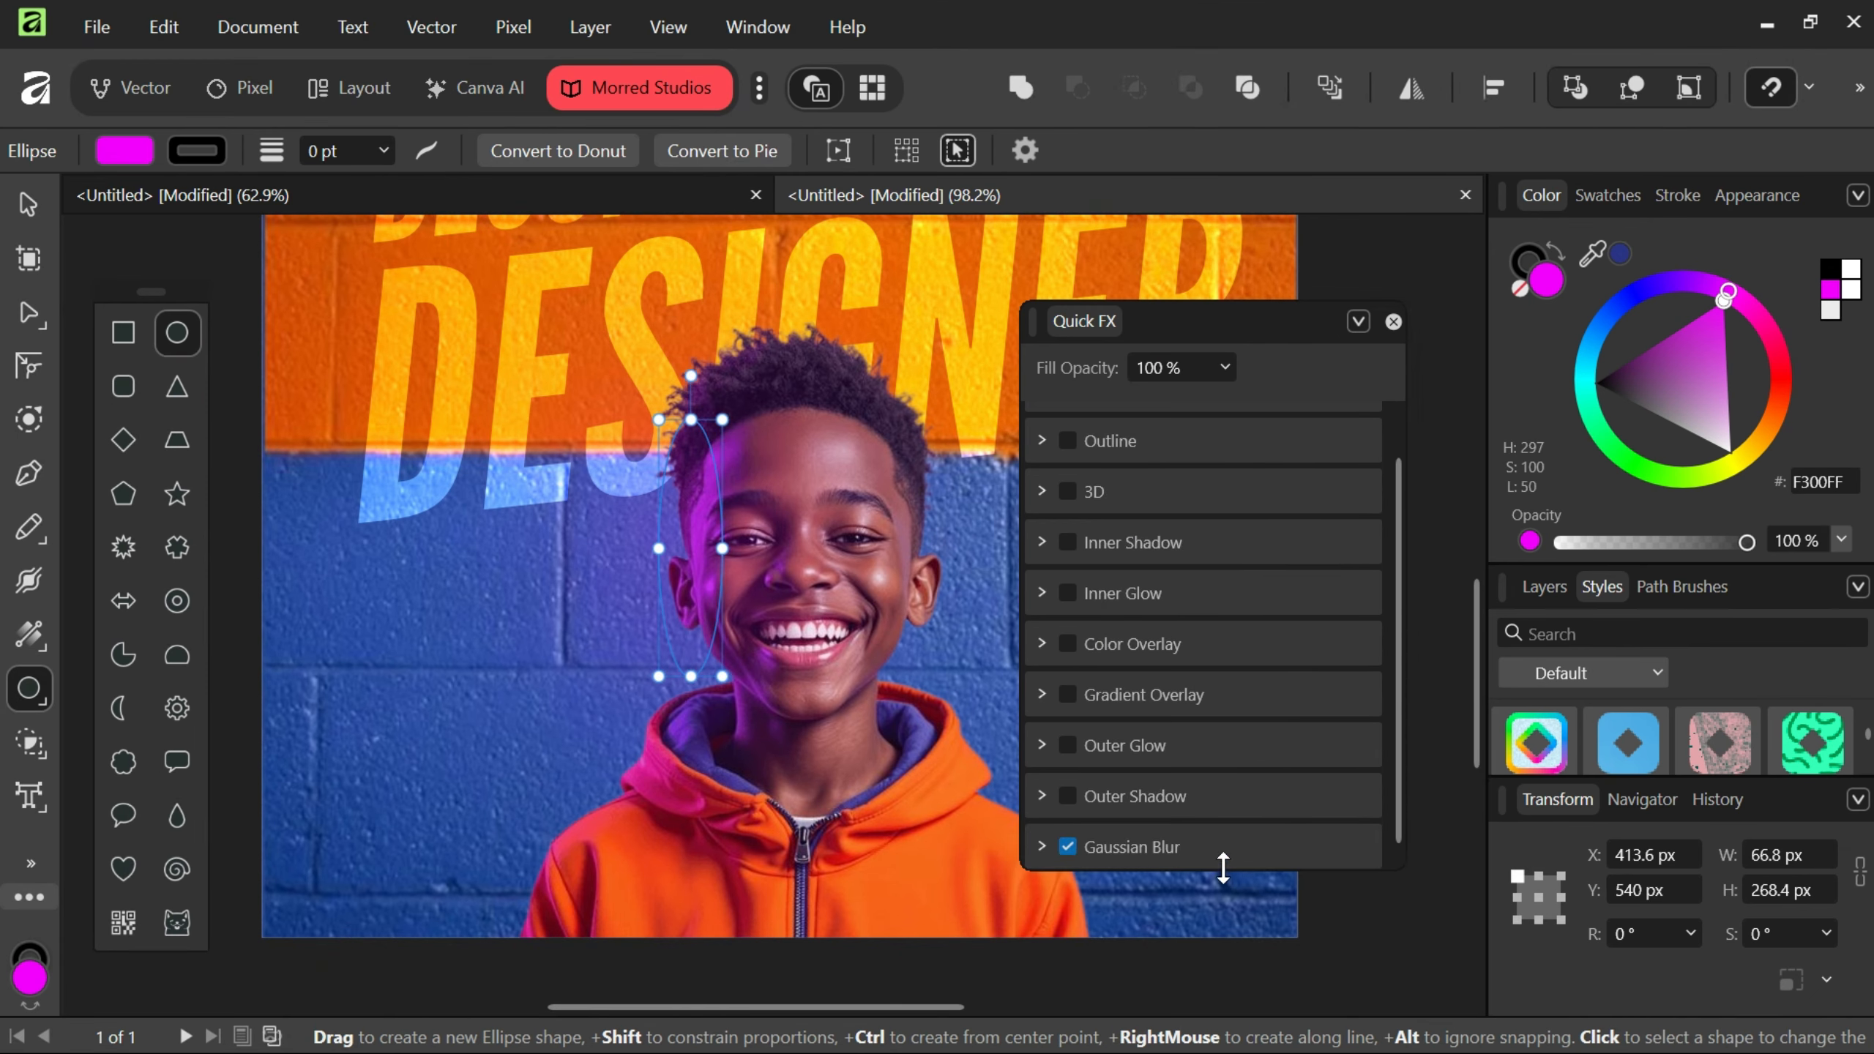
left_click(1072, 850)
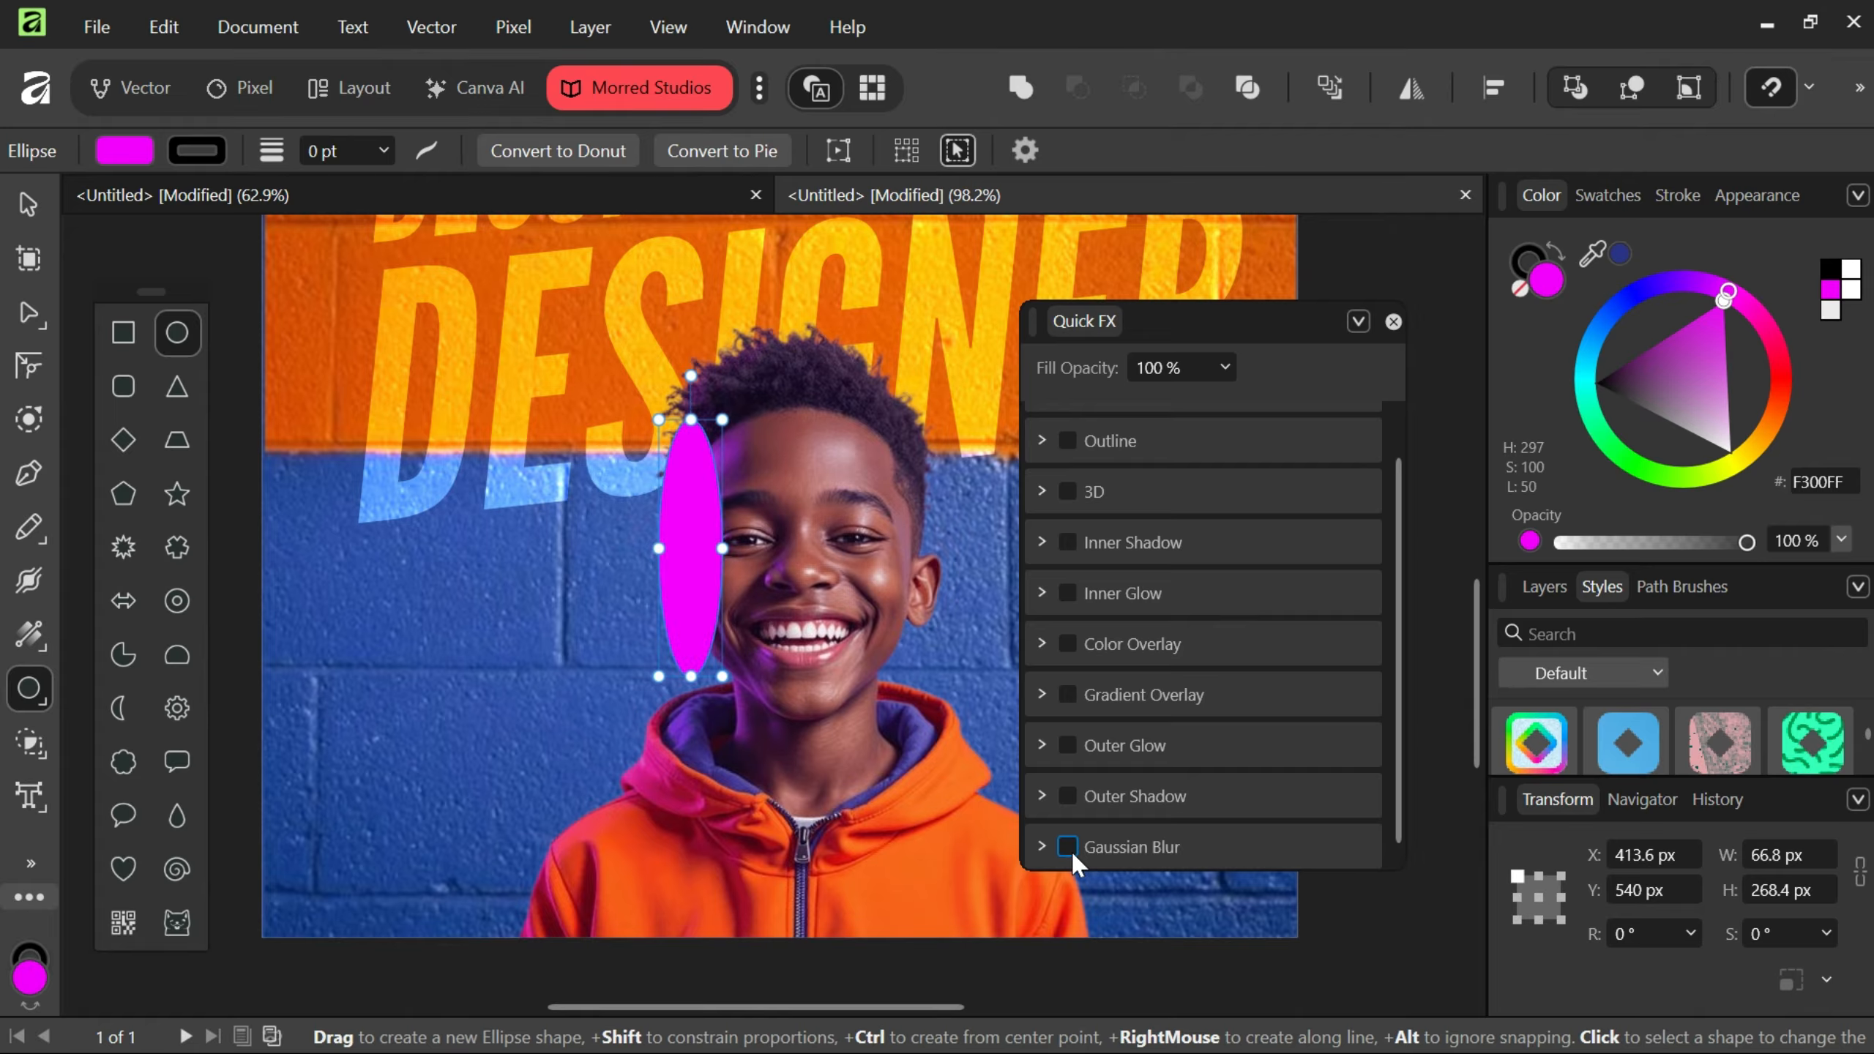
left_click(1072, 850)
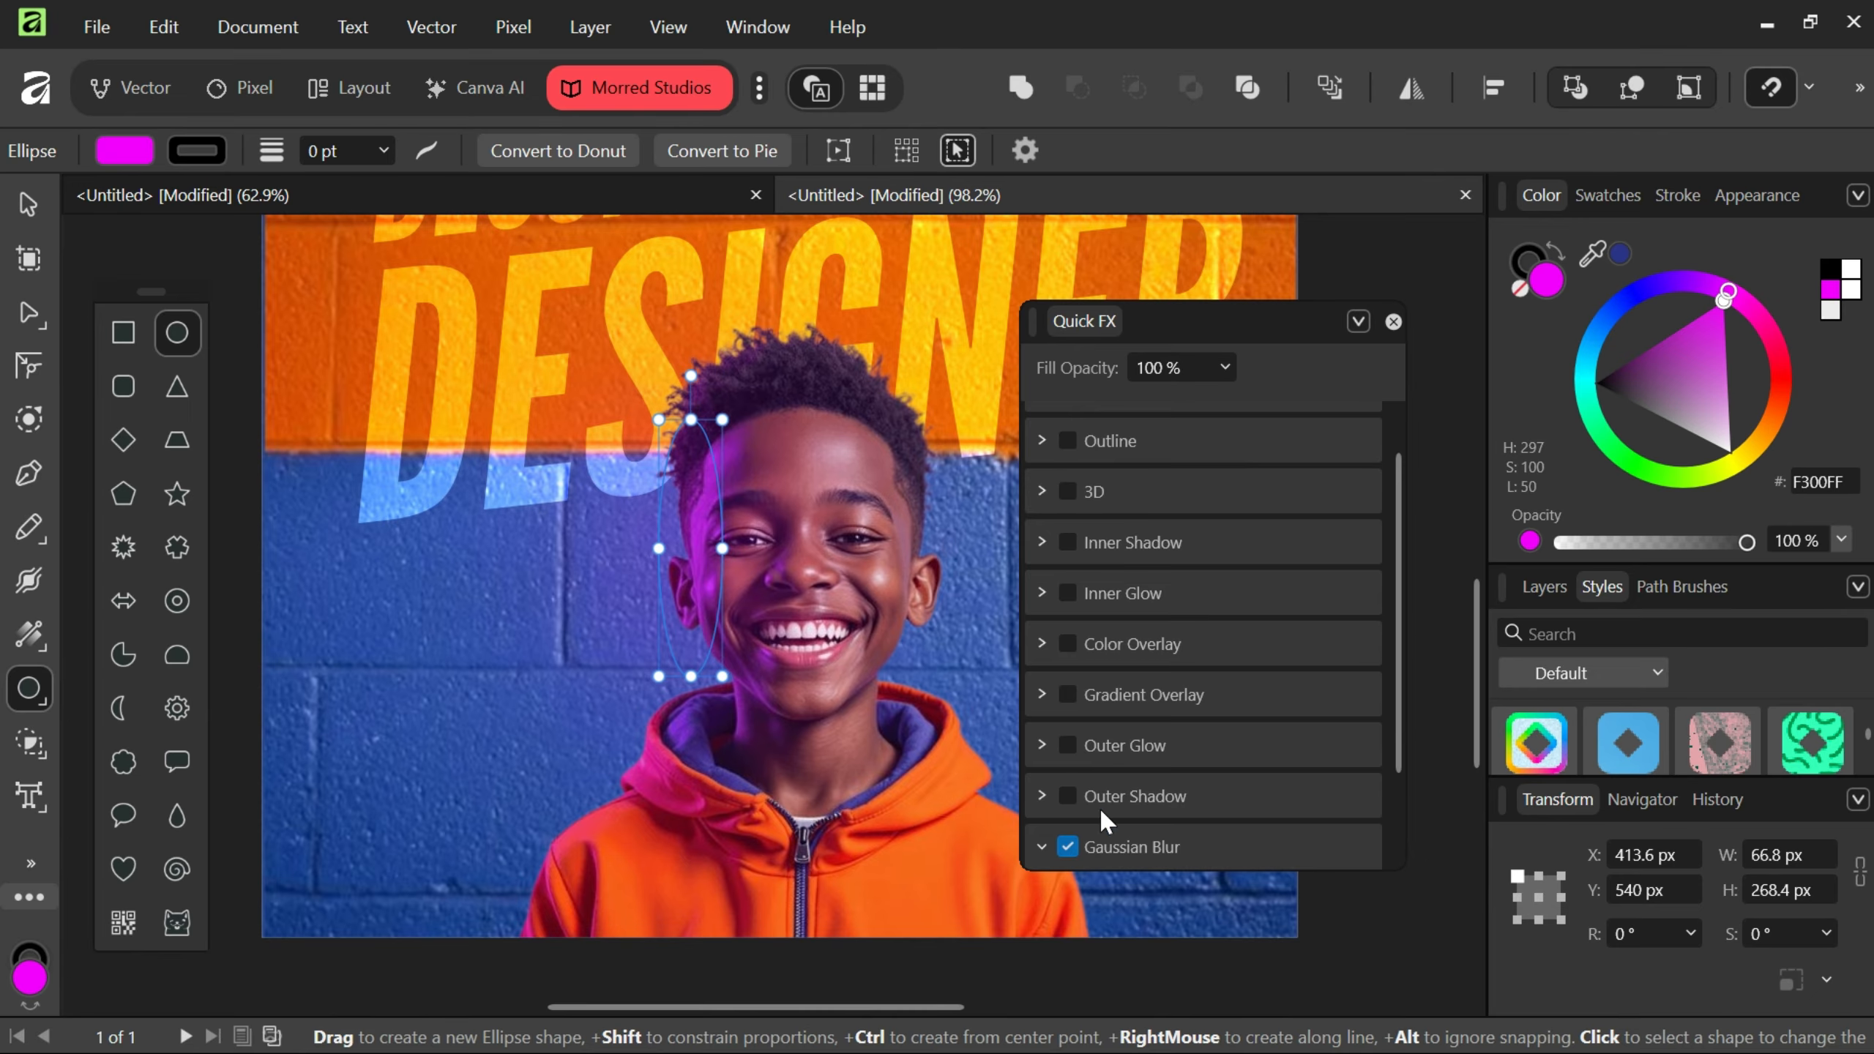
left_click_drag(1102, 323, 1617, 581)
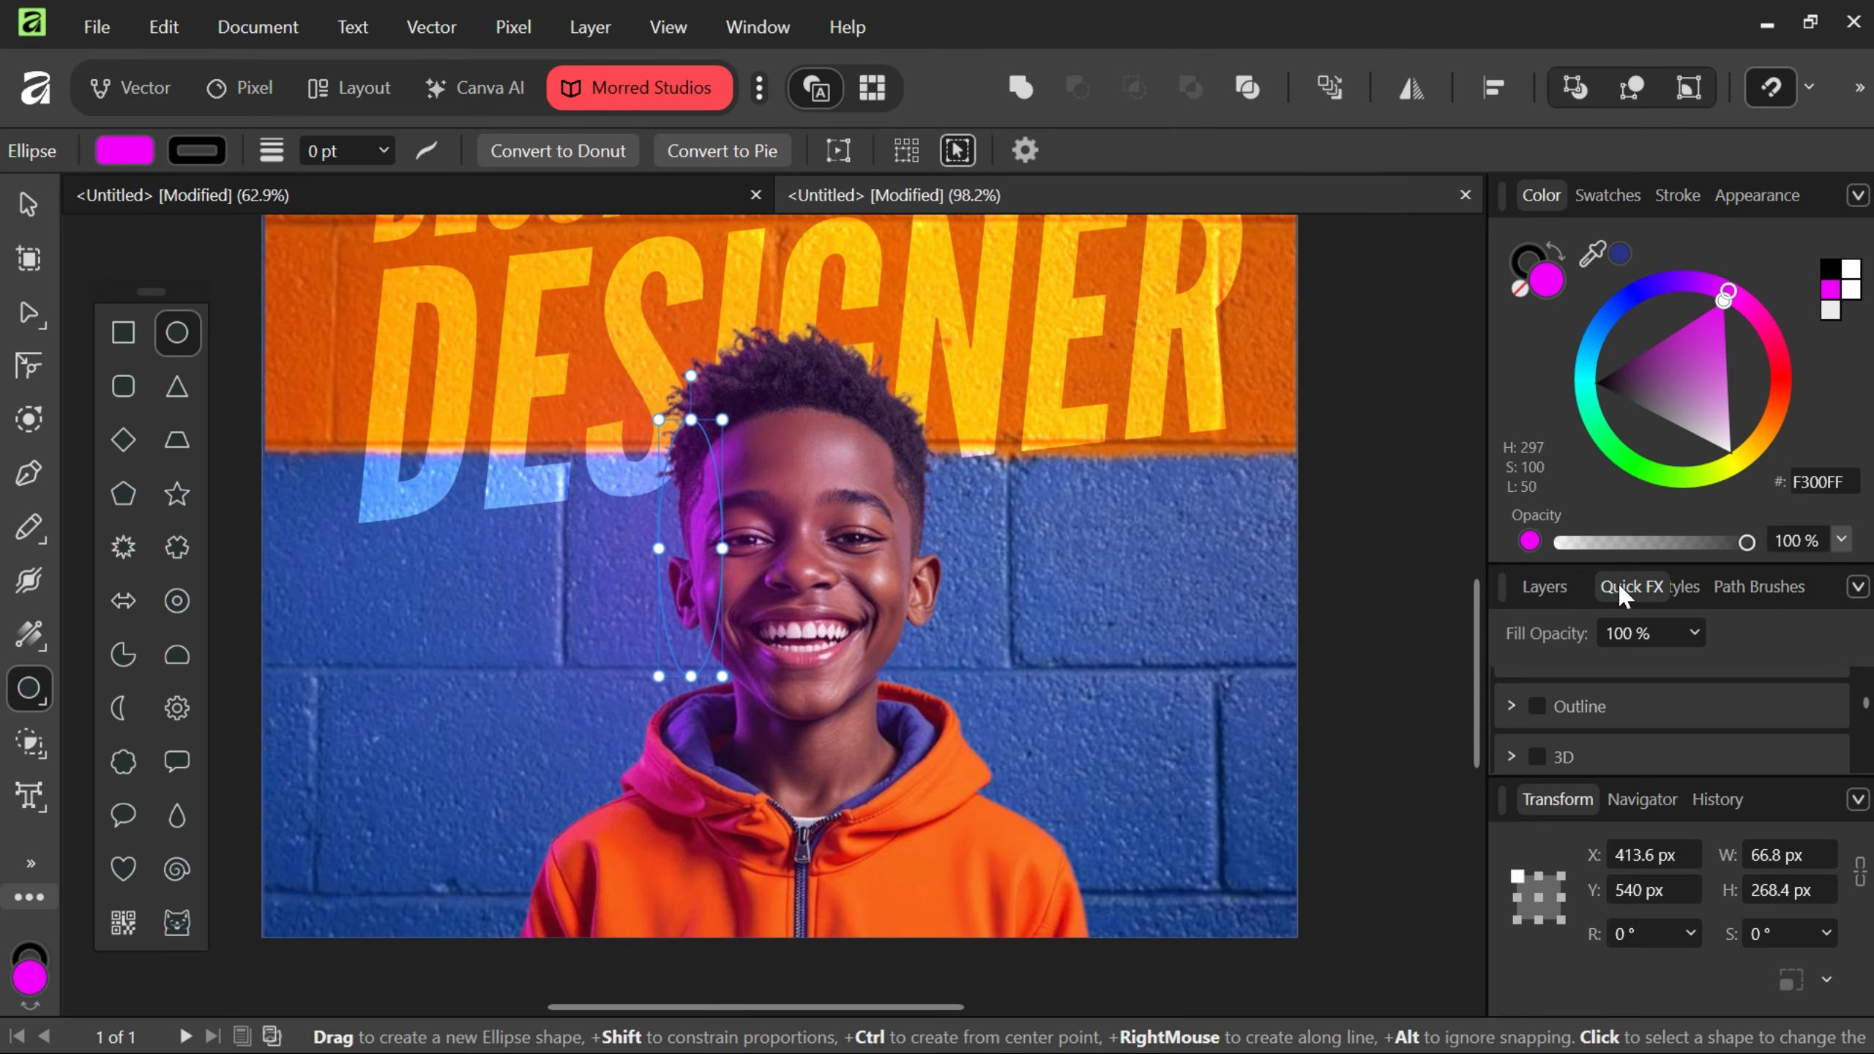
Switch from the Ellipse tool to the Move tool and deselect the magenta ellipse.
left_click(27, 204)
scroll(972, 447, "down", 2)
scroll(972, 447, "up", 2)
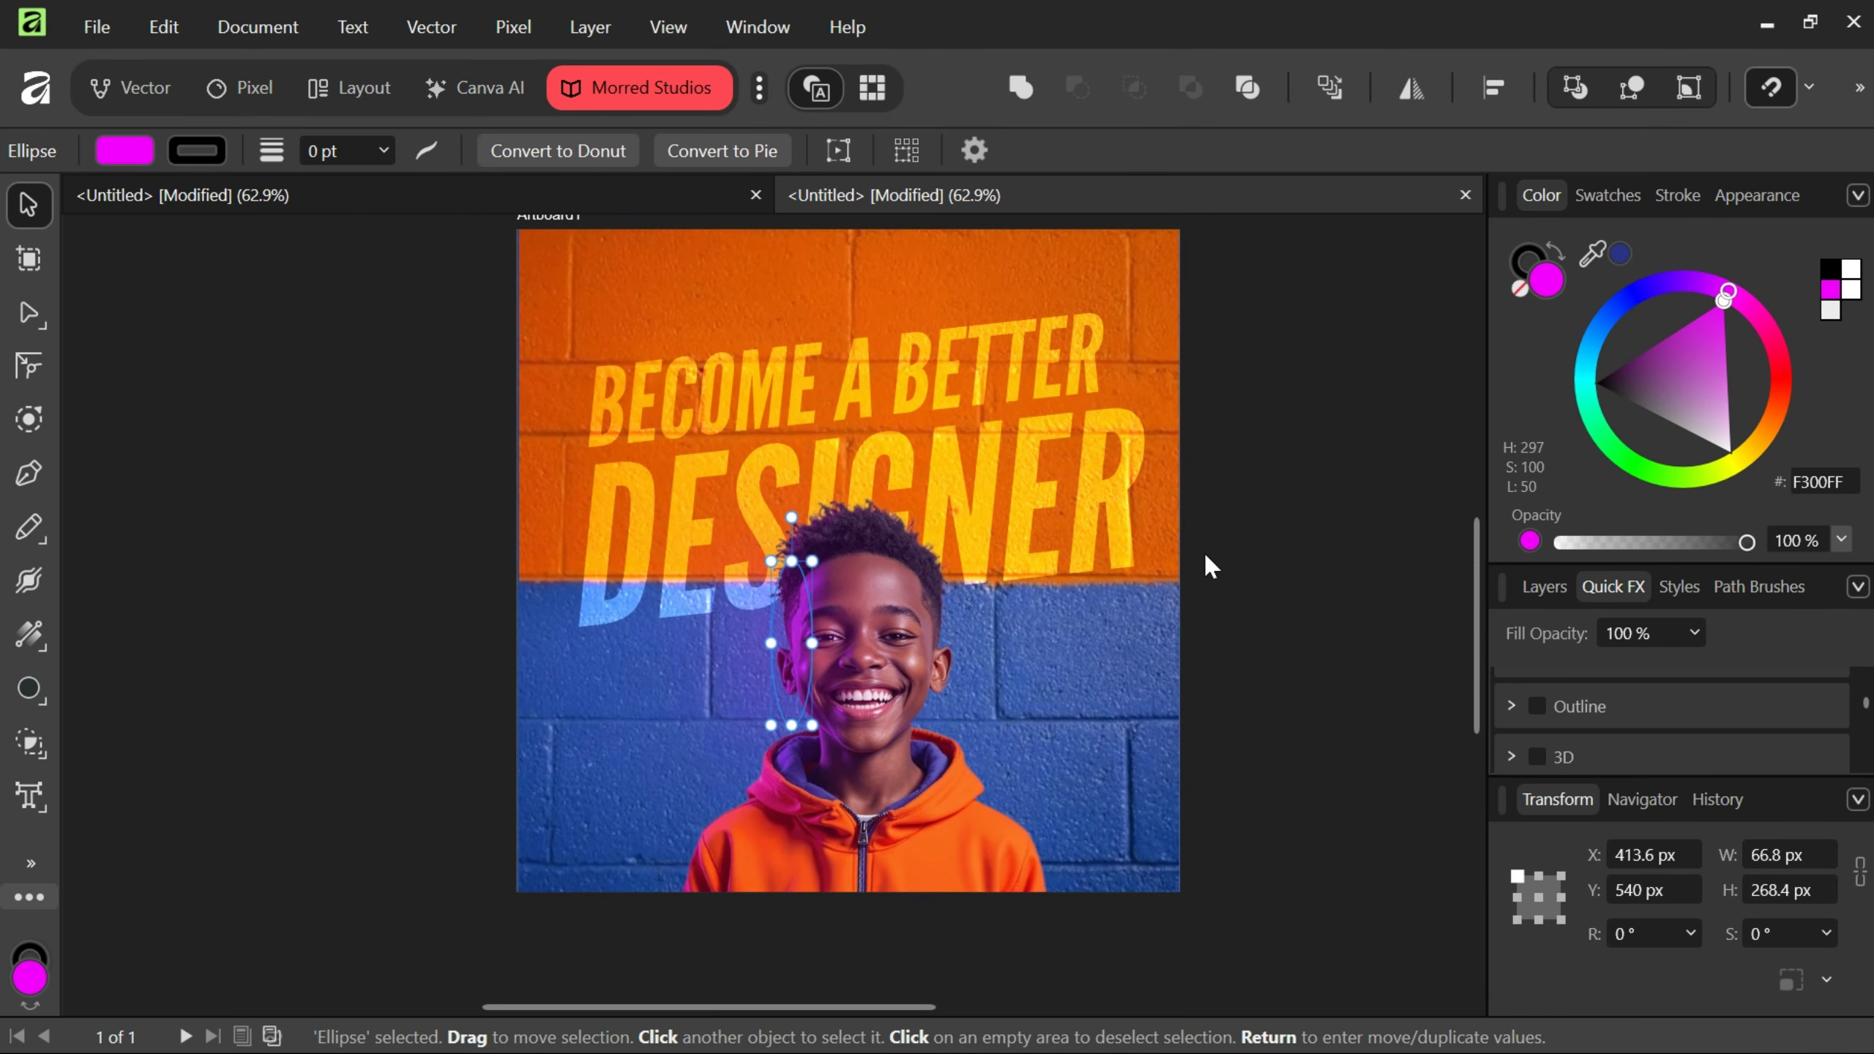
left_click(1203, 583)
Copy the white "Morred Designs" signature from the reference document, paste it into the poster beside the boy's hoodie, and deselect it.
scroll(1181, 583, "left", 2)
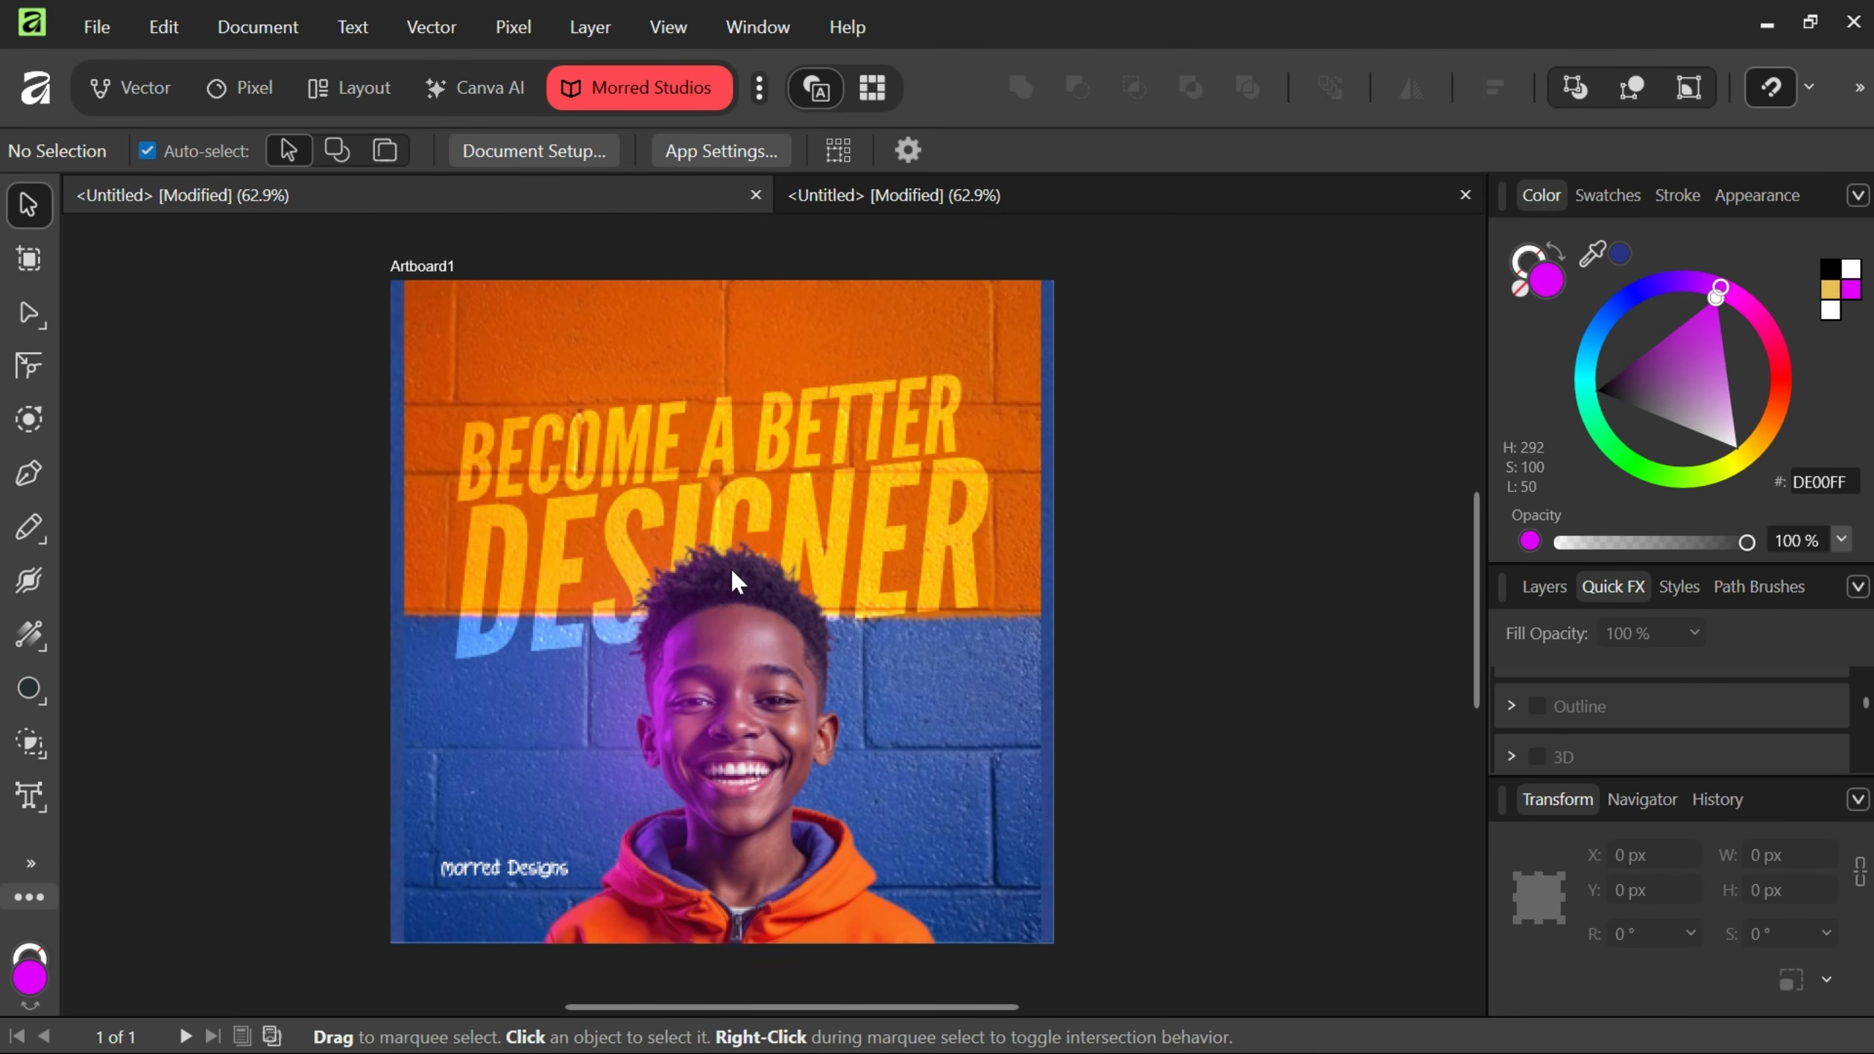
scroll(729, 565, "down", 2)
scroll(391, 768, "up", 6)
left_click(648, 633)
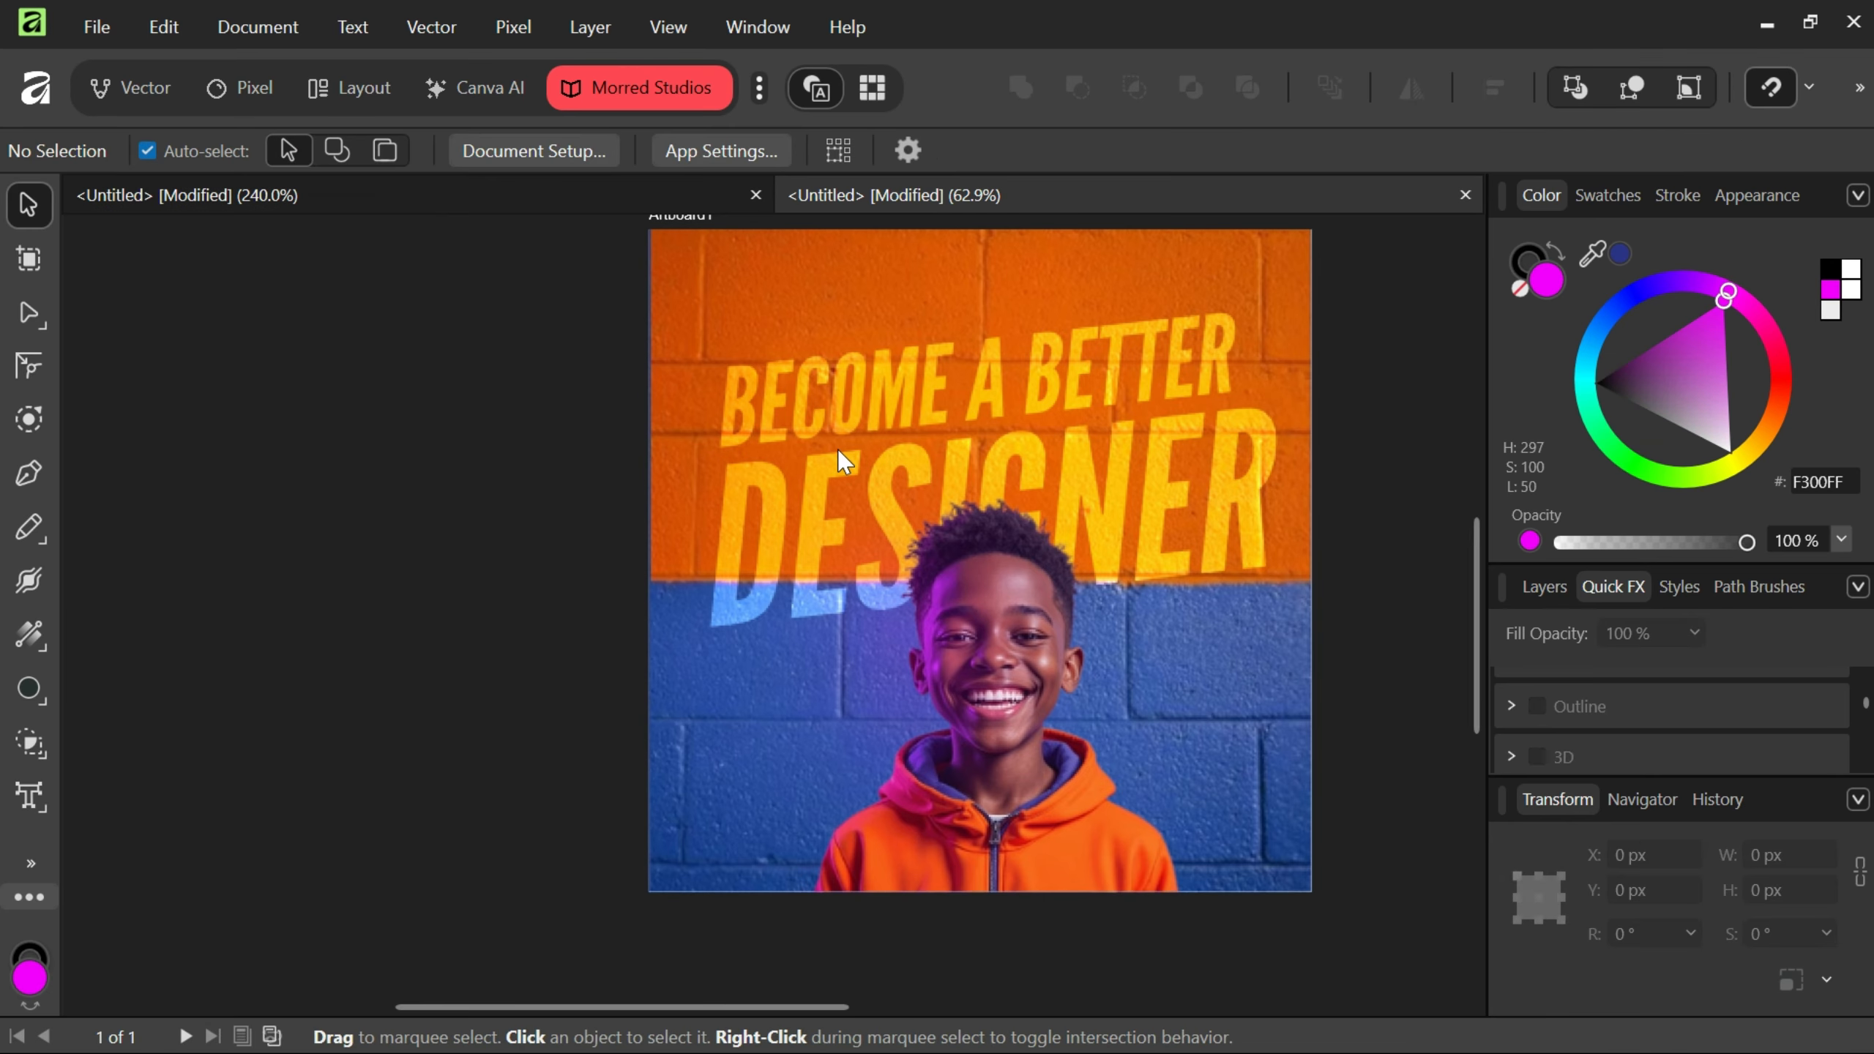
key("ctrl+v")
scroll(1256, 832, "down", 2)
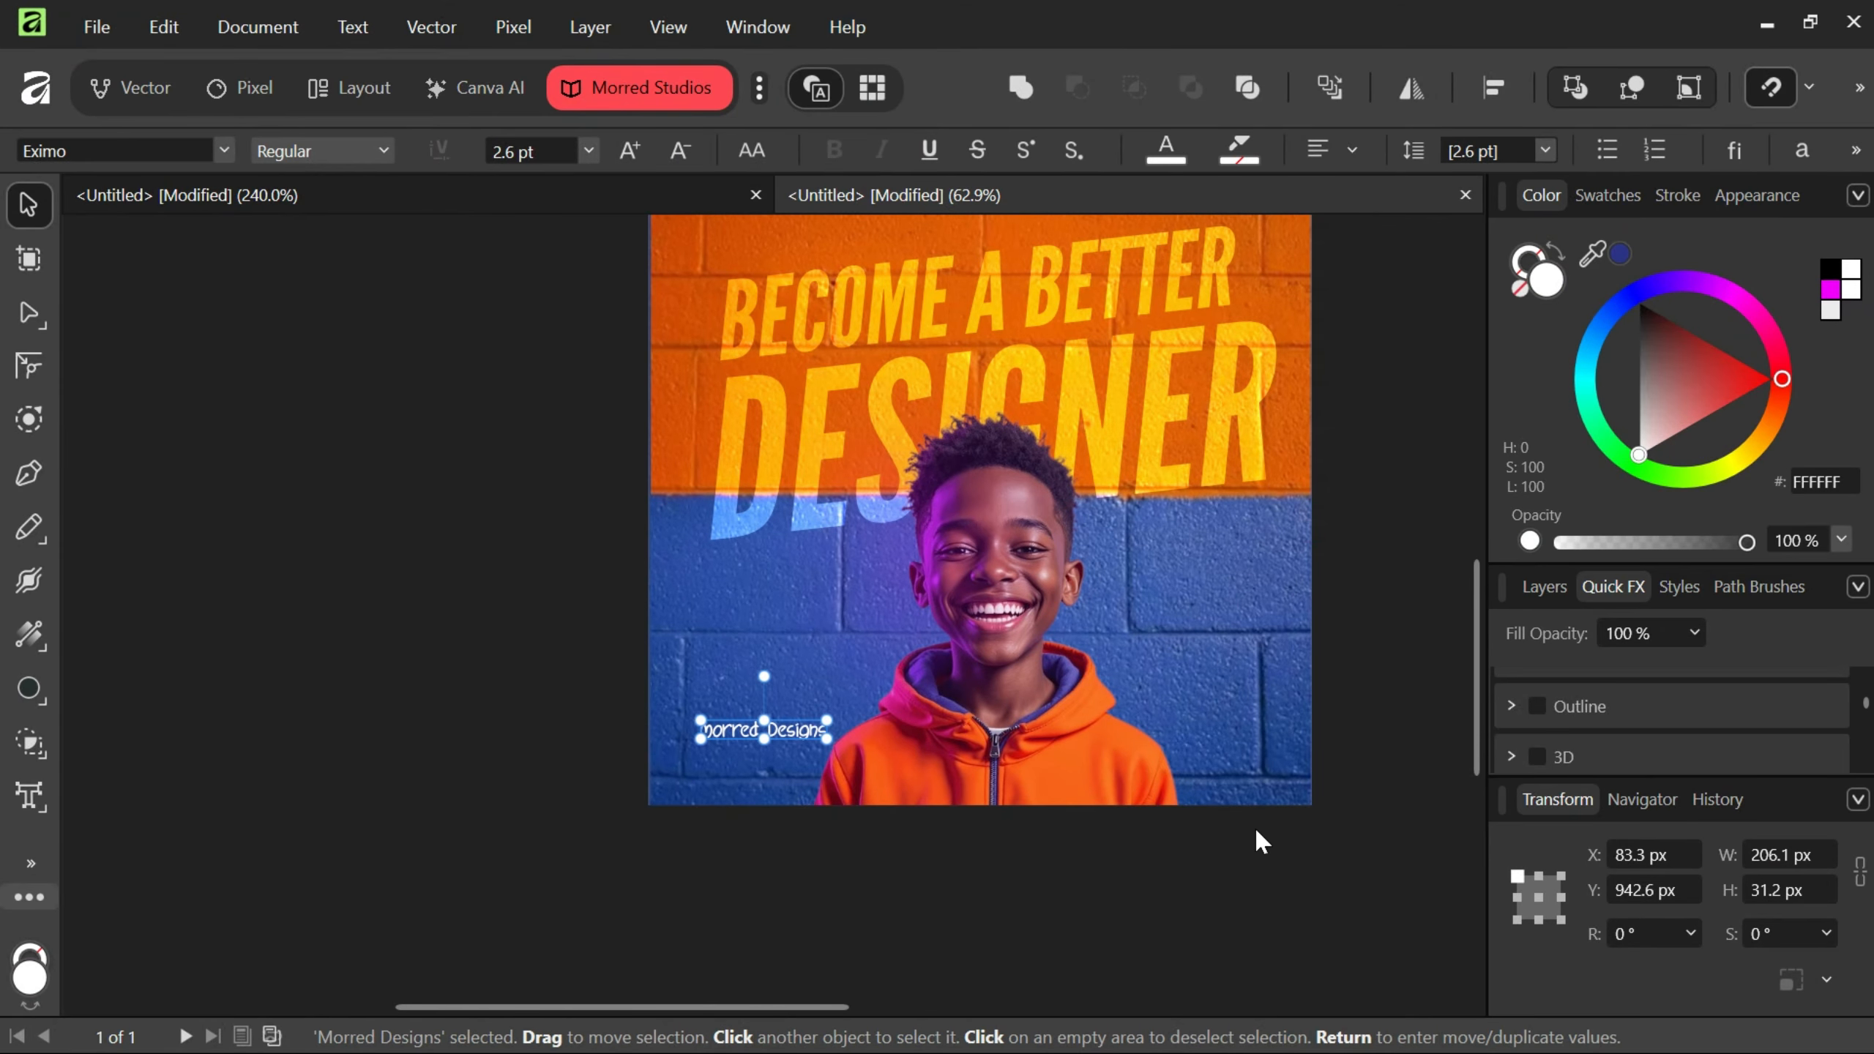
key("ctrl+d")
scroll(849, 565, "right", 3)
scroll(849, 565, "down", 3)
scroll(849, 564, "up", 3)
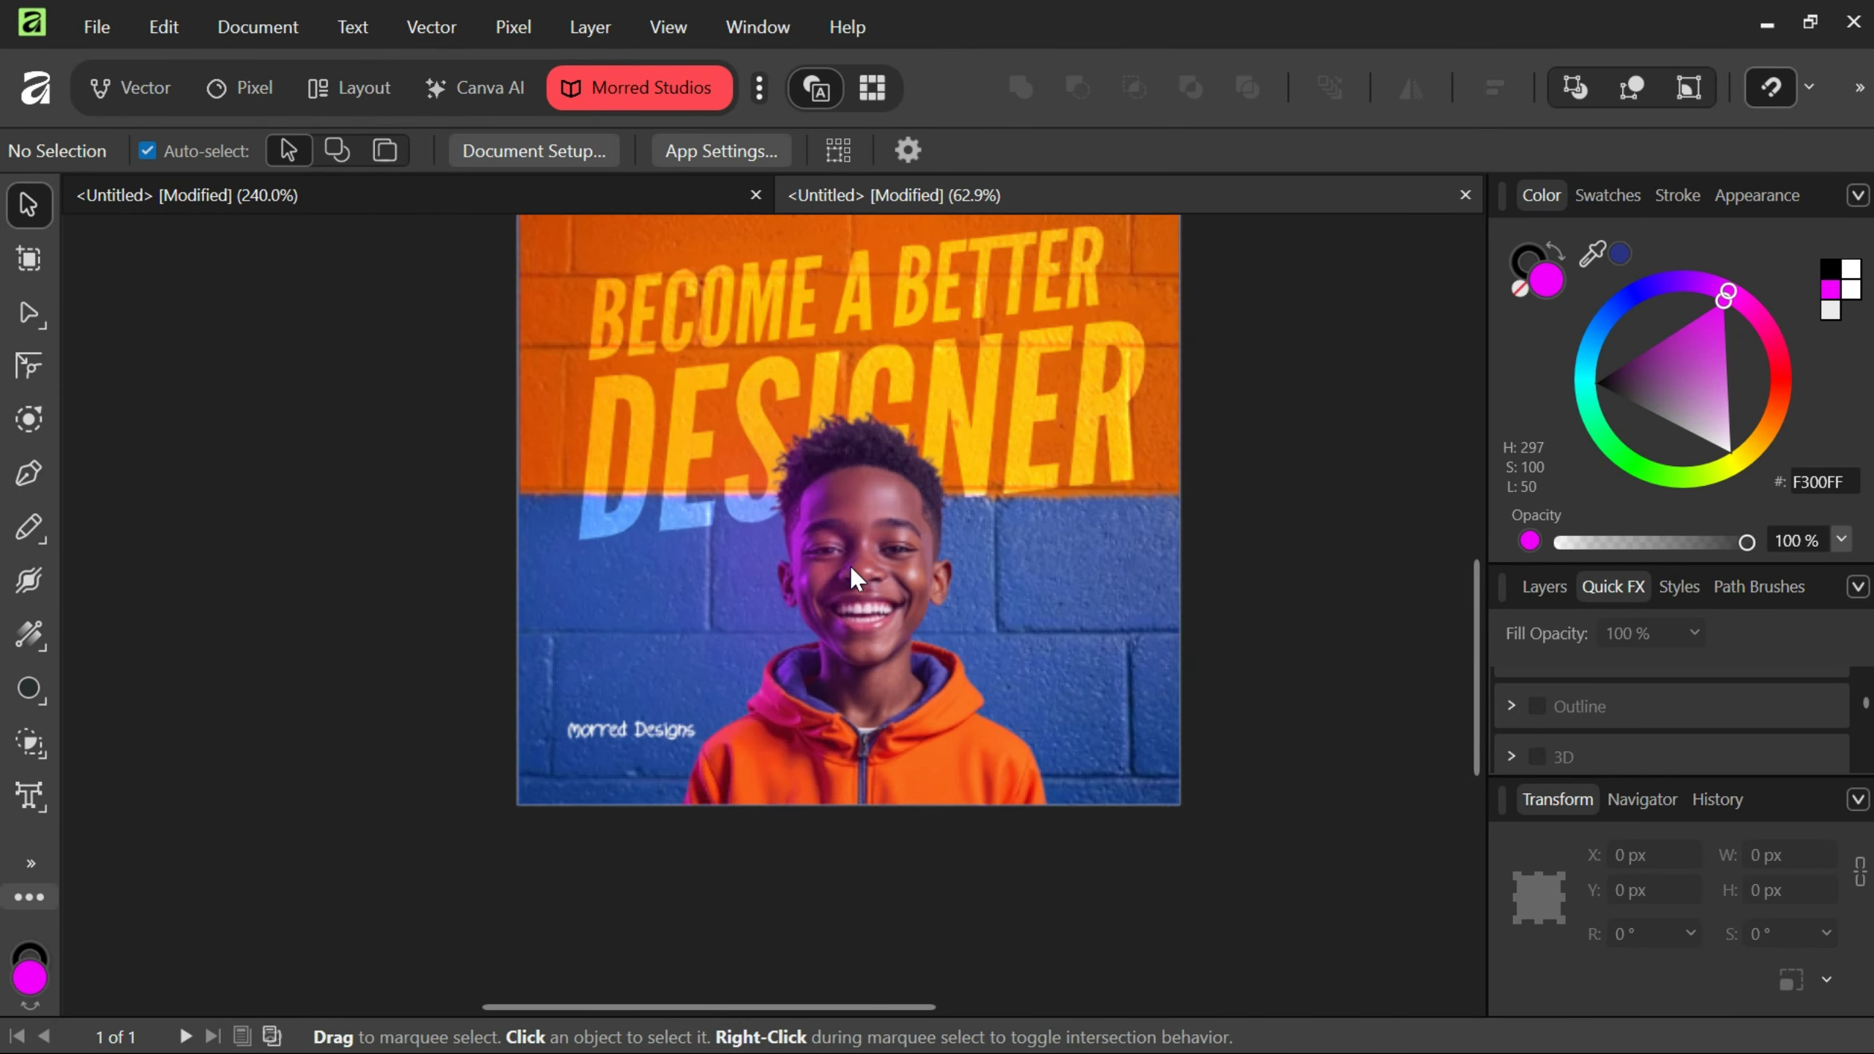
Select the poster's artboard and open the export settings for it.
scroll(849, 564, "up", 3)
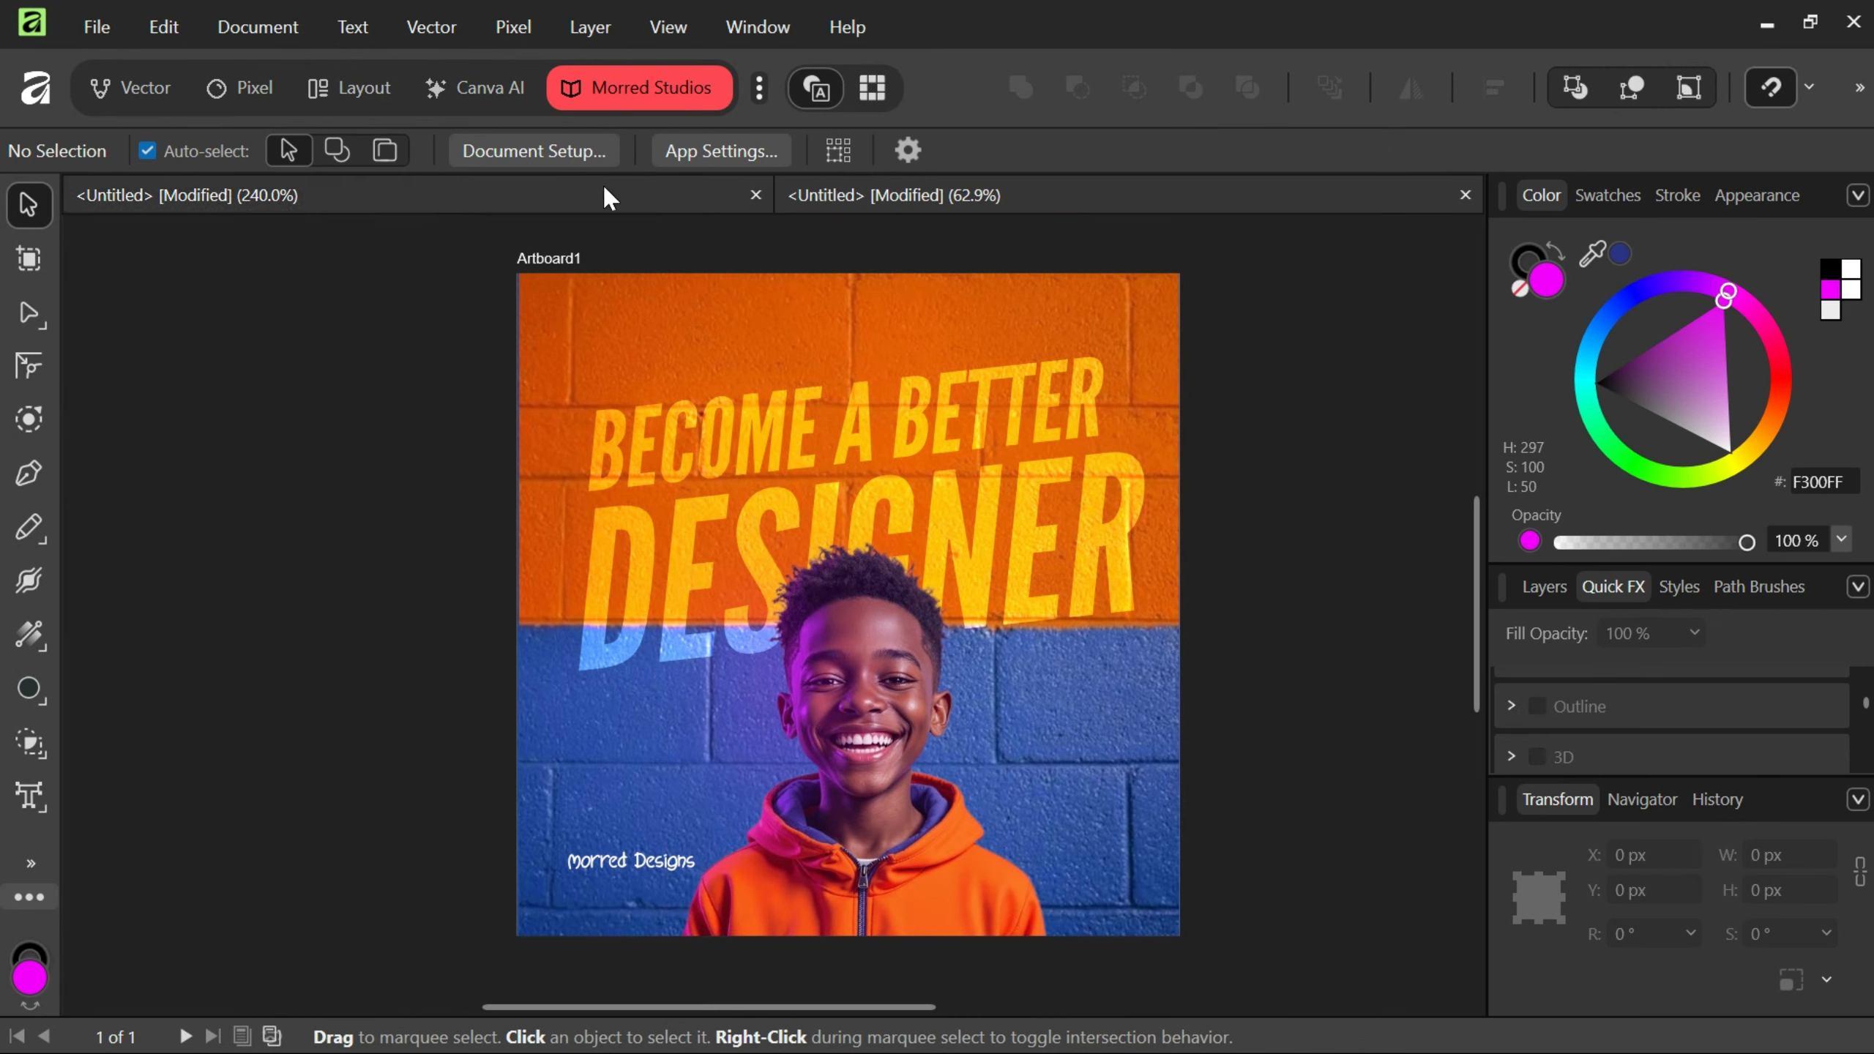
left_click(570, 258)
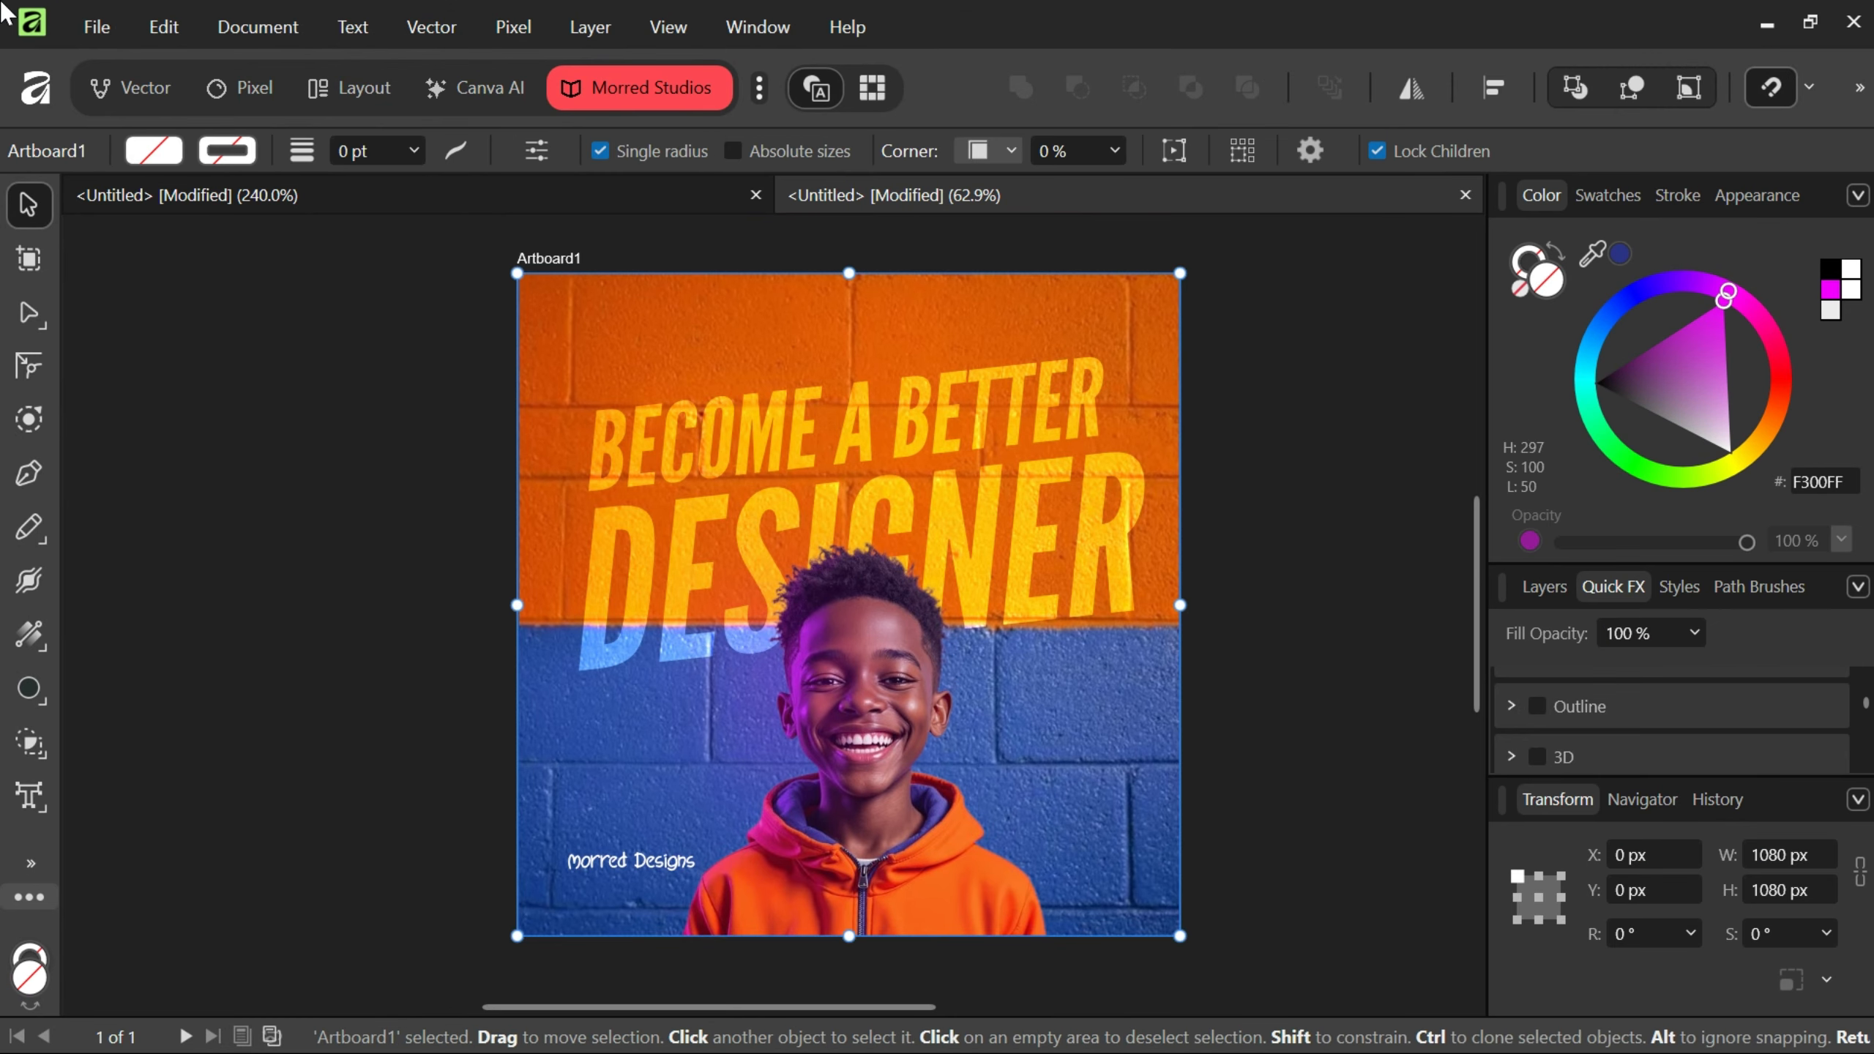
left_click(97, 22)
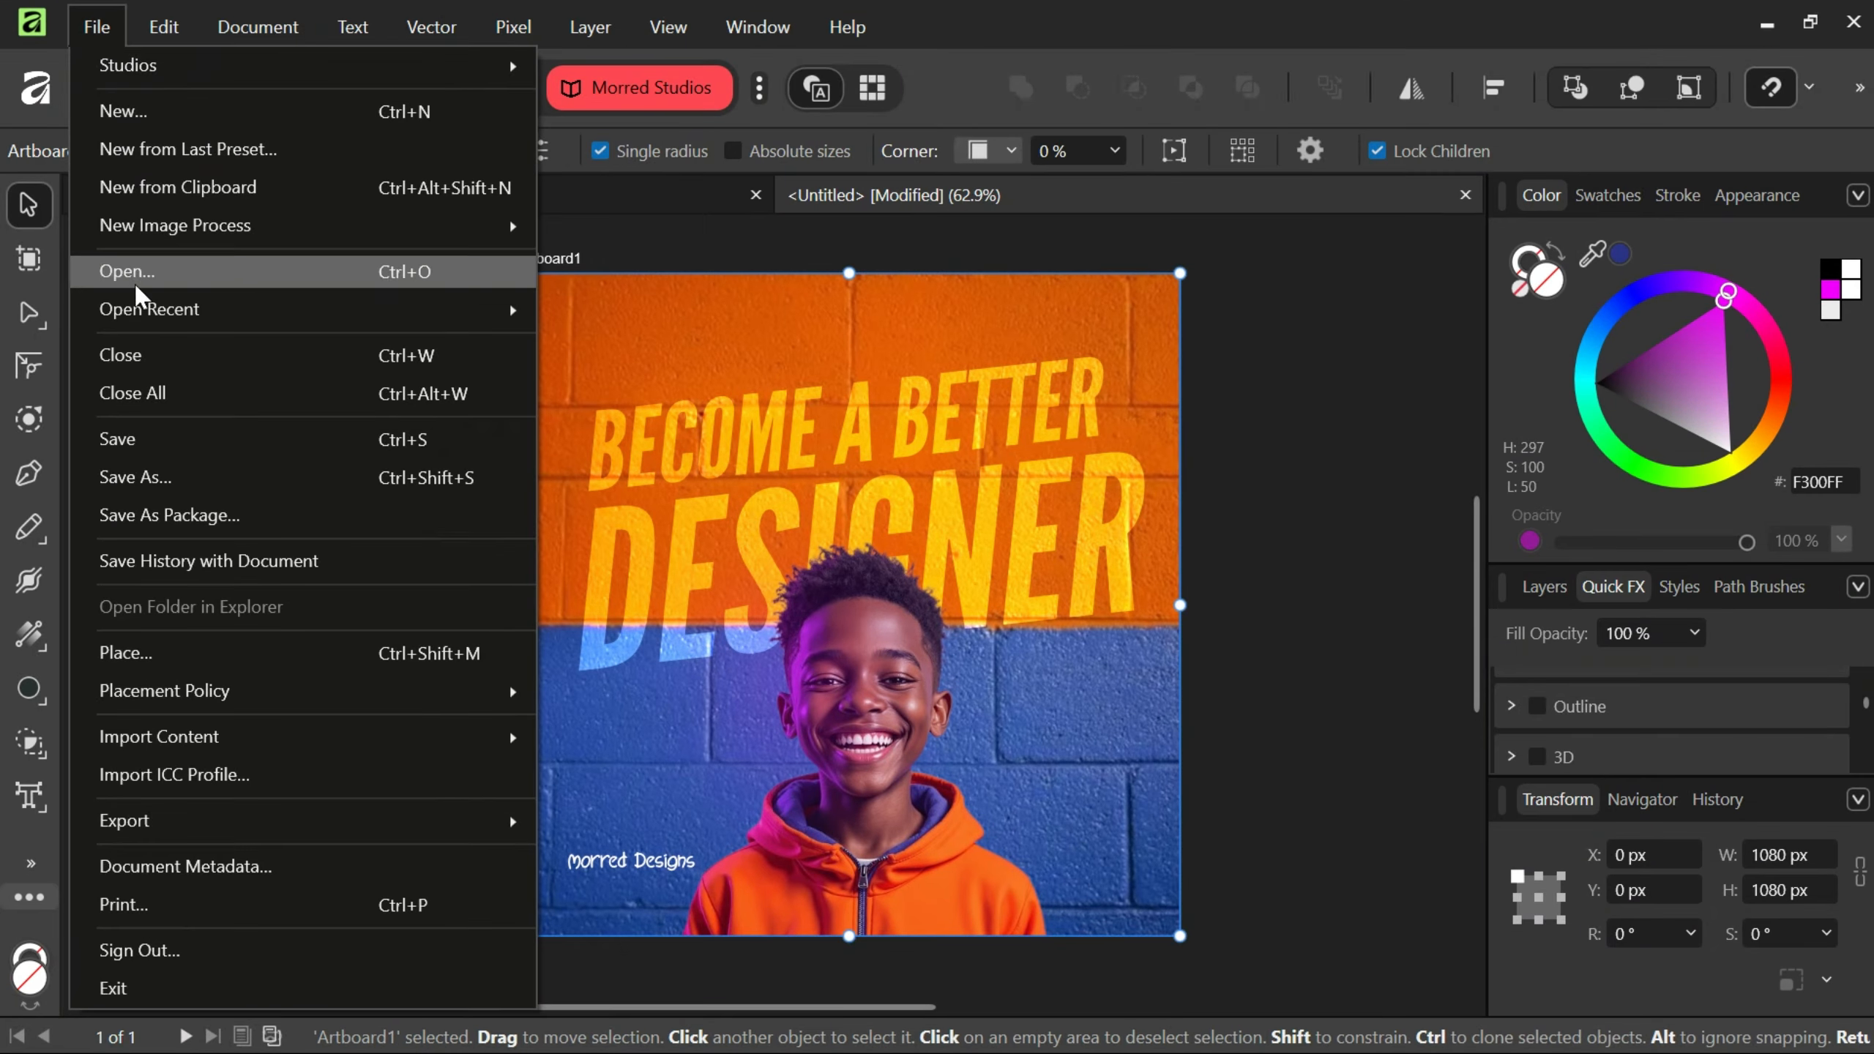
mouse_move(255, 837)
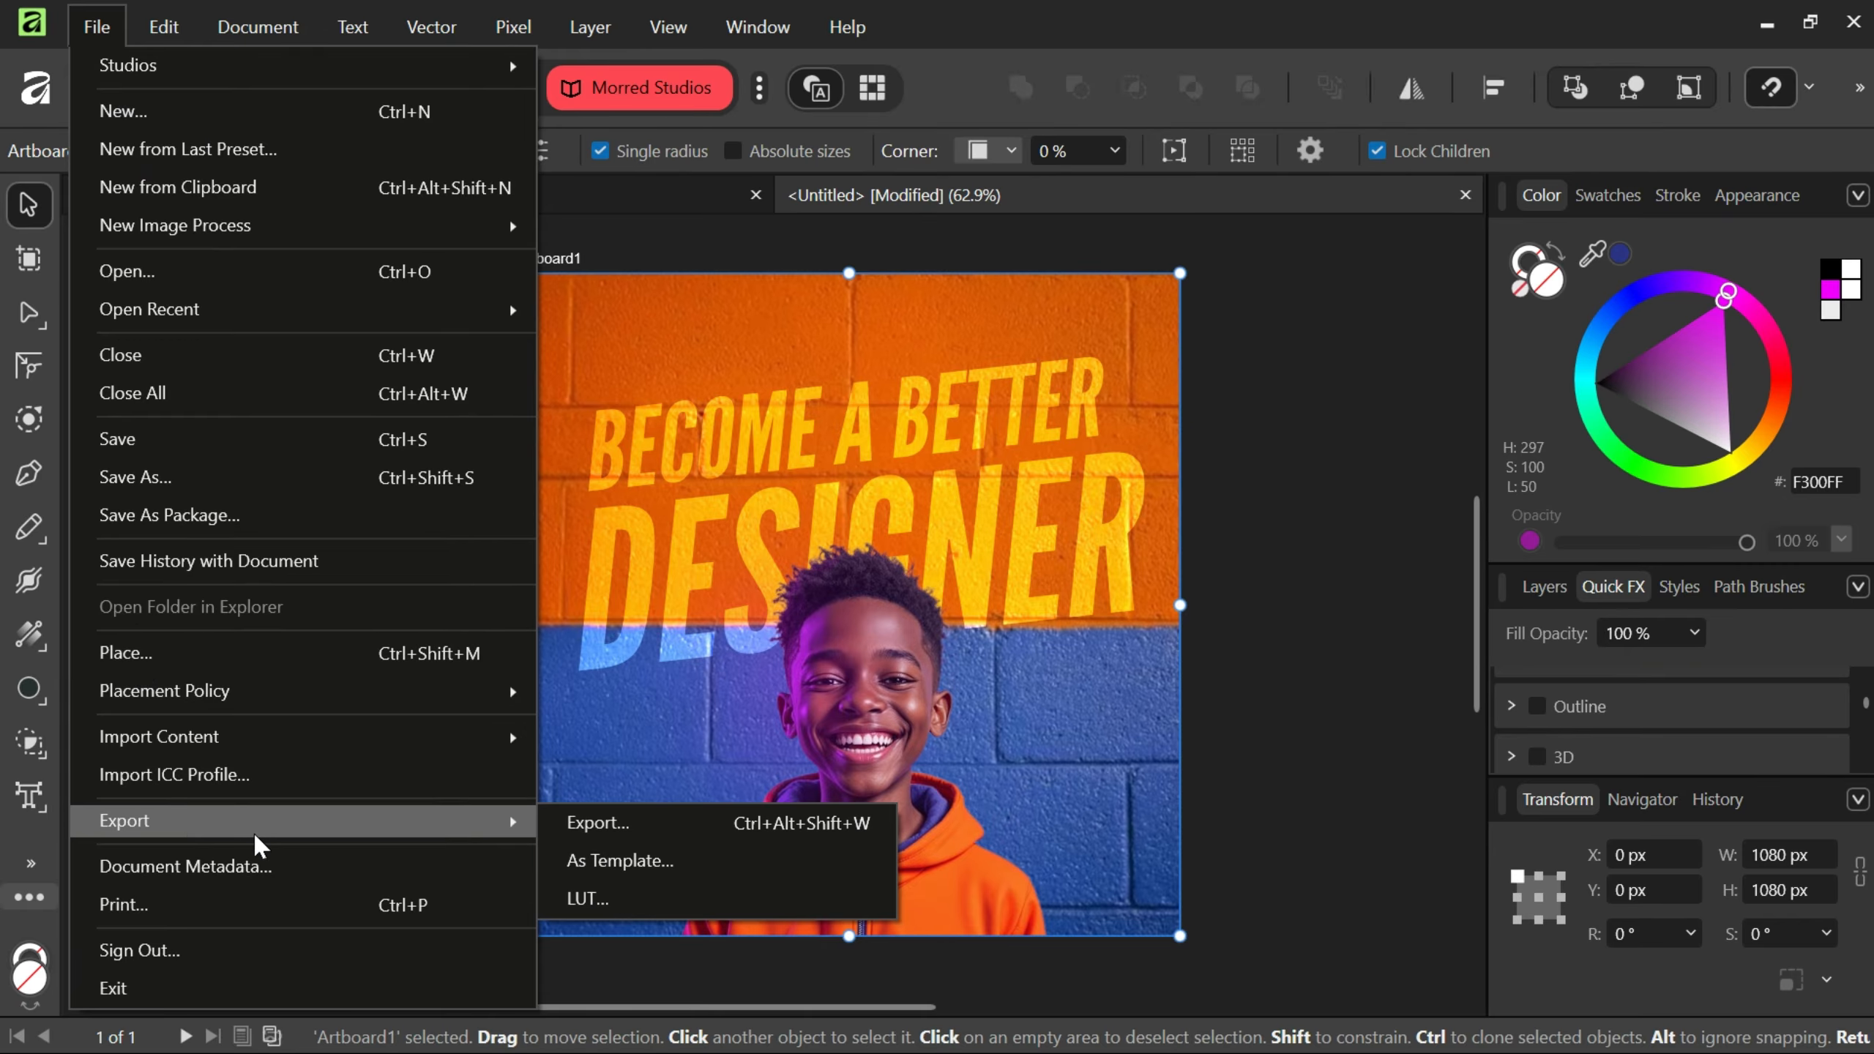
left_click(601, 824)
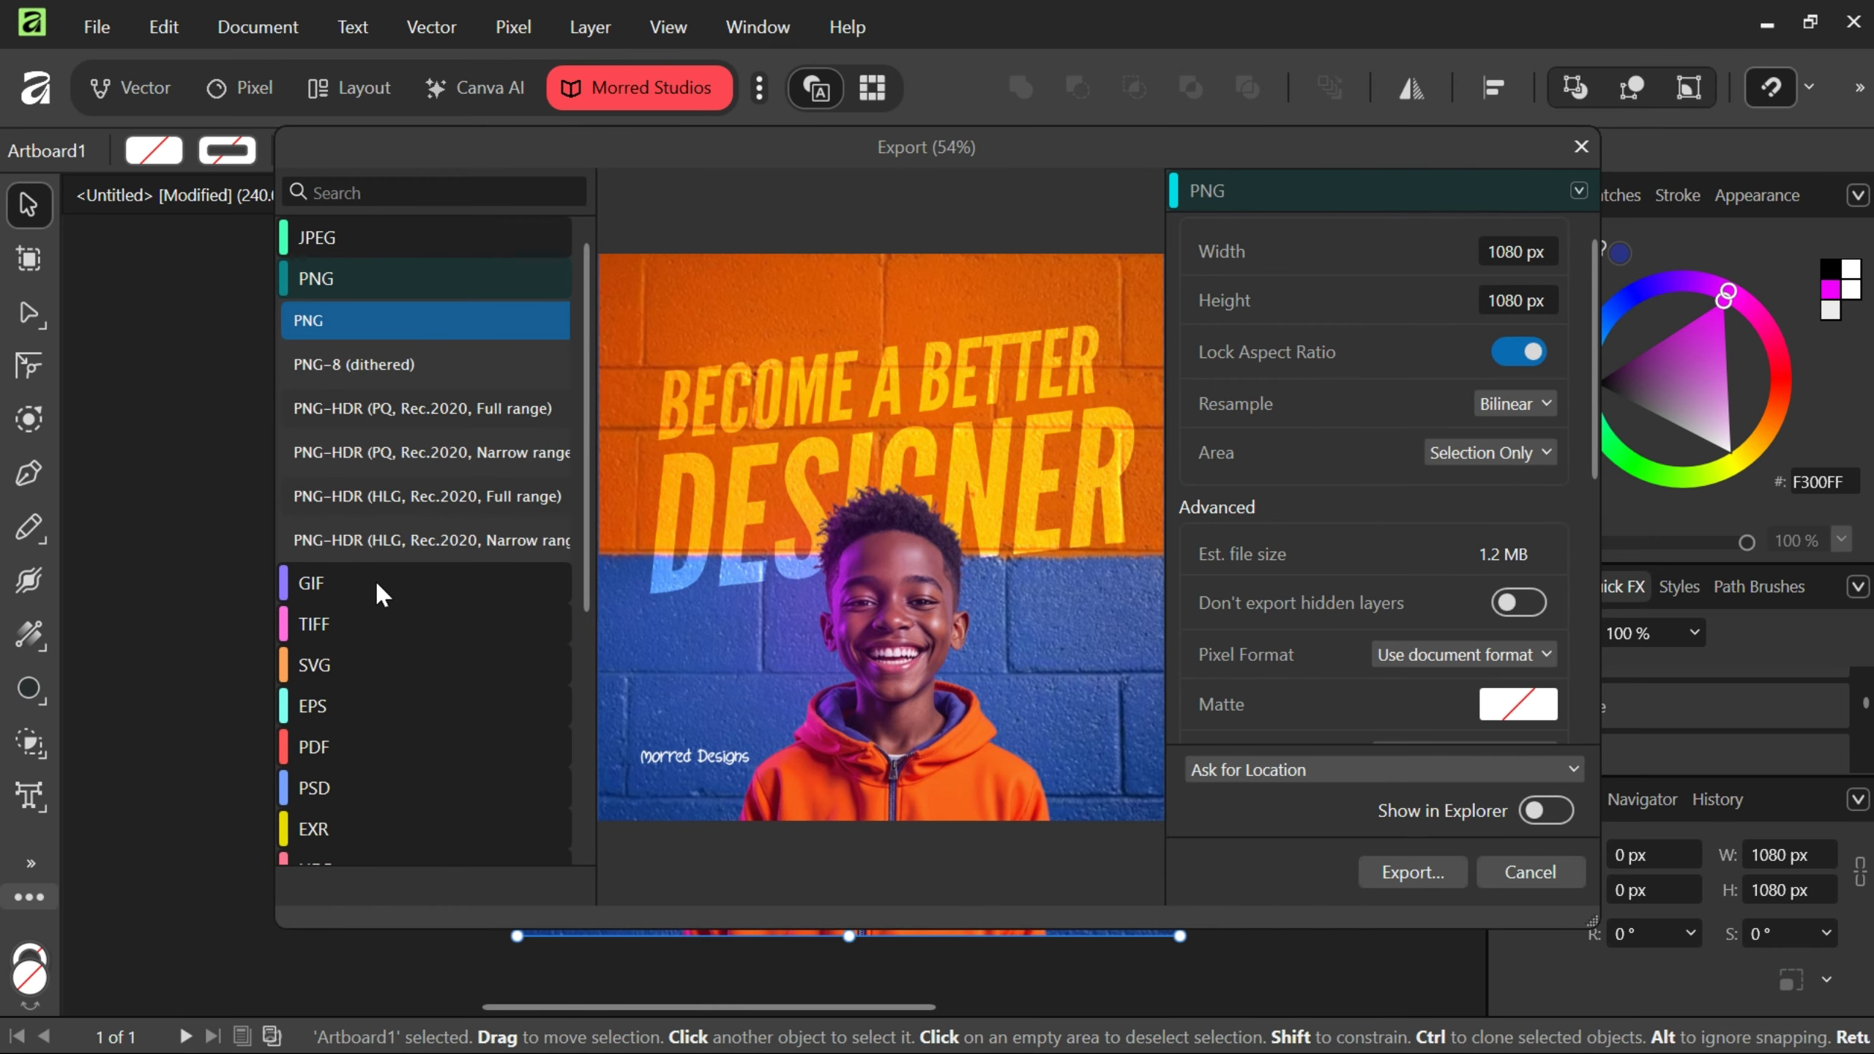
Look through the available export formats and the JPEG quality presets, and return to the PNG presets.
scroll(373, 634, "down", 5)
scroll(369, 695, "up", 5)
scroll(390, 562, "down", 5)
scroll(390, 587, "up", 5)
left_click(344, 280)
left_click(357, 241)
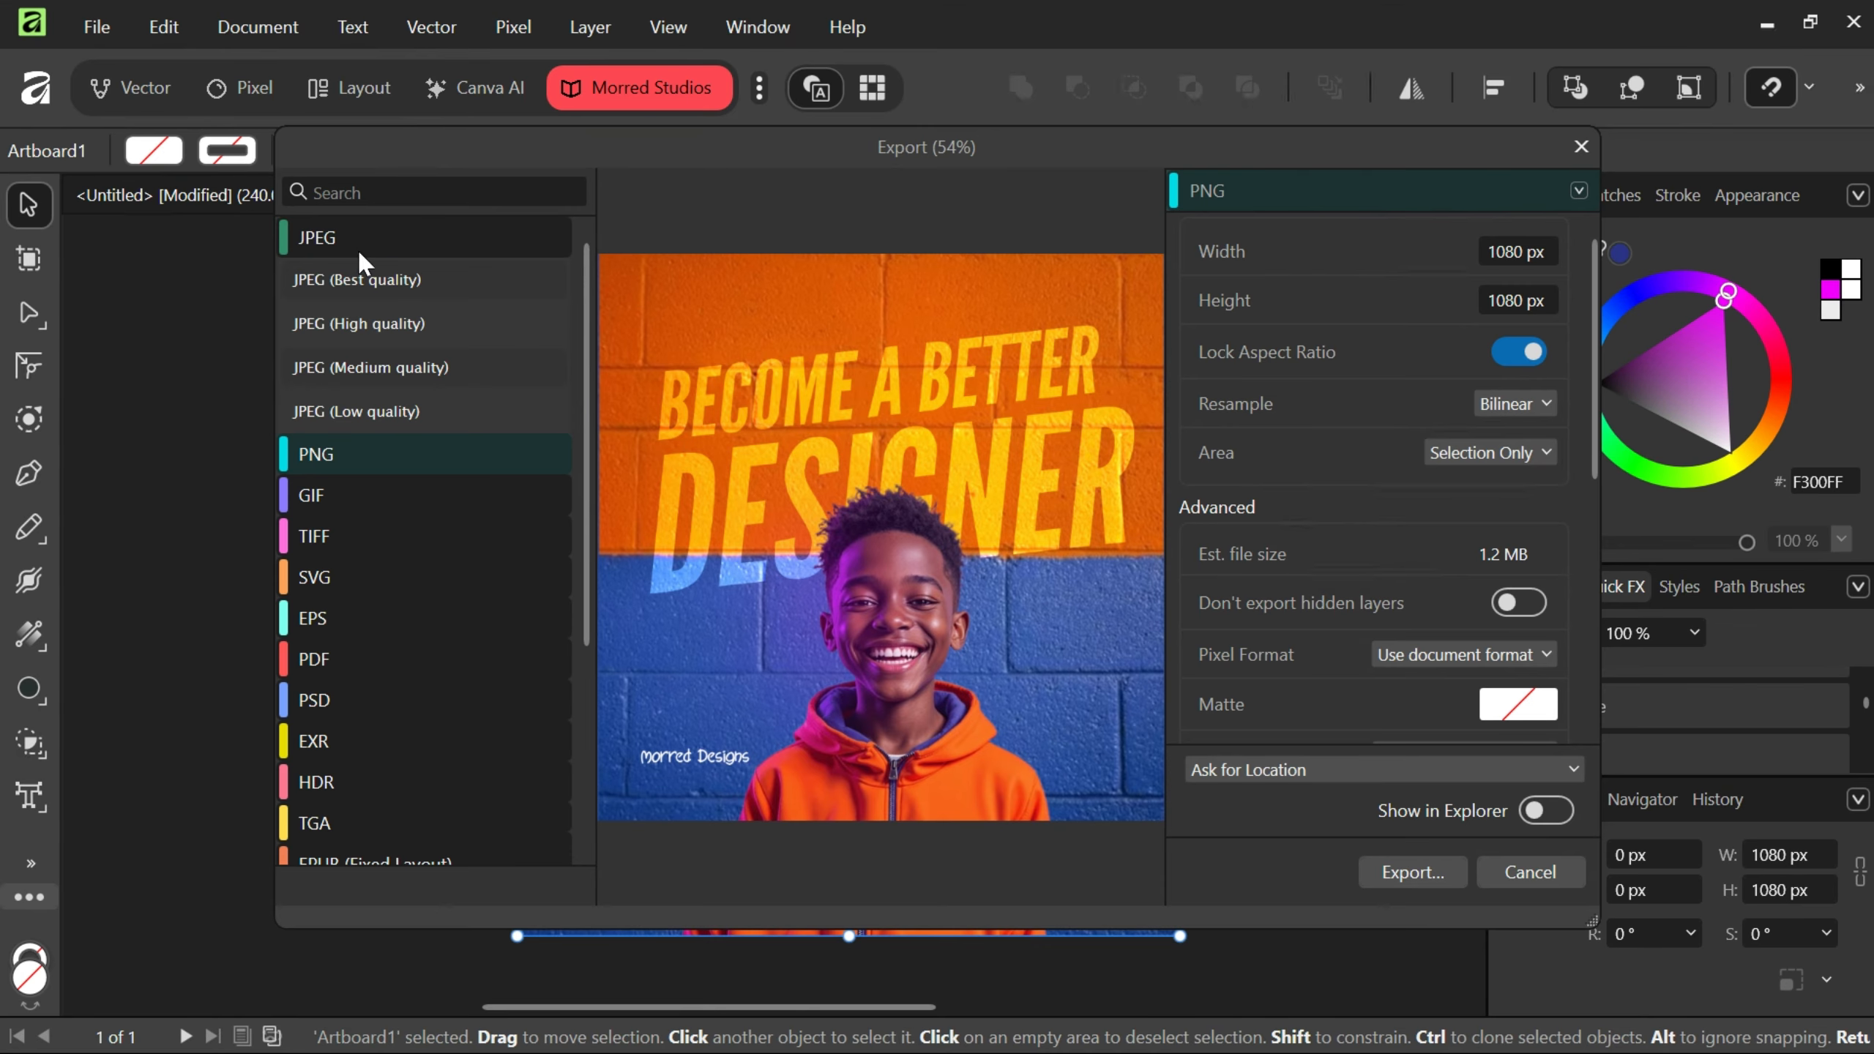
left_click(339, 462)
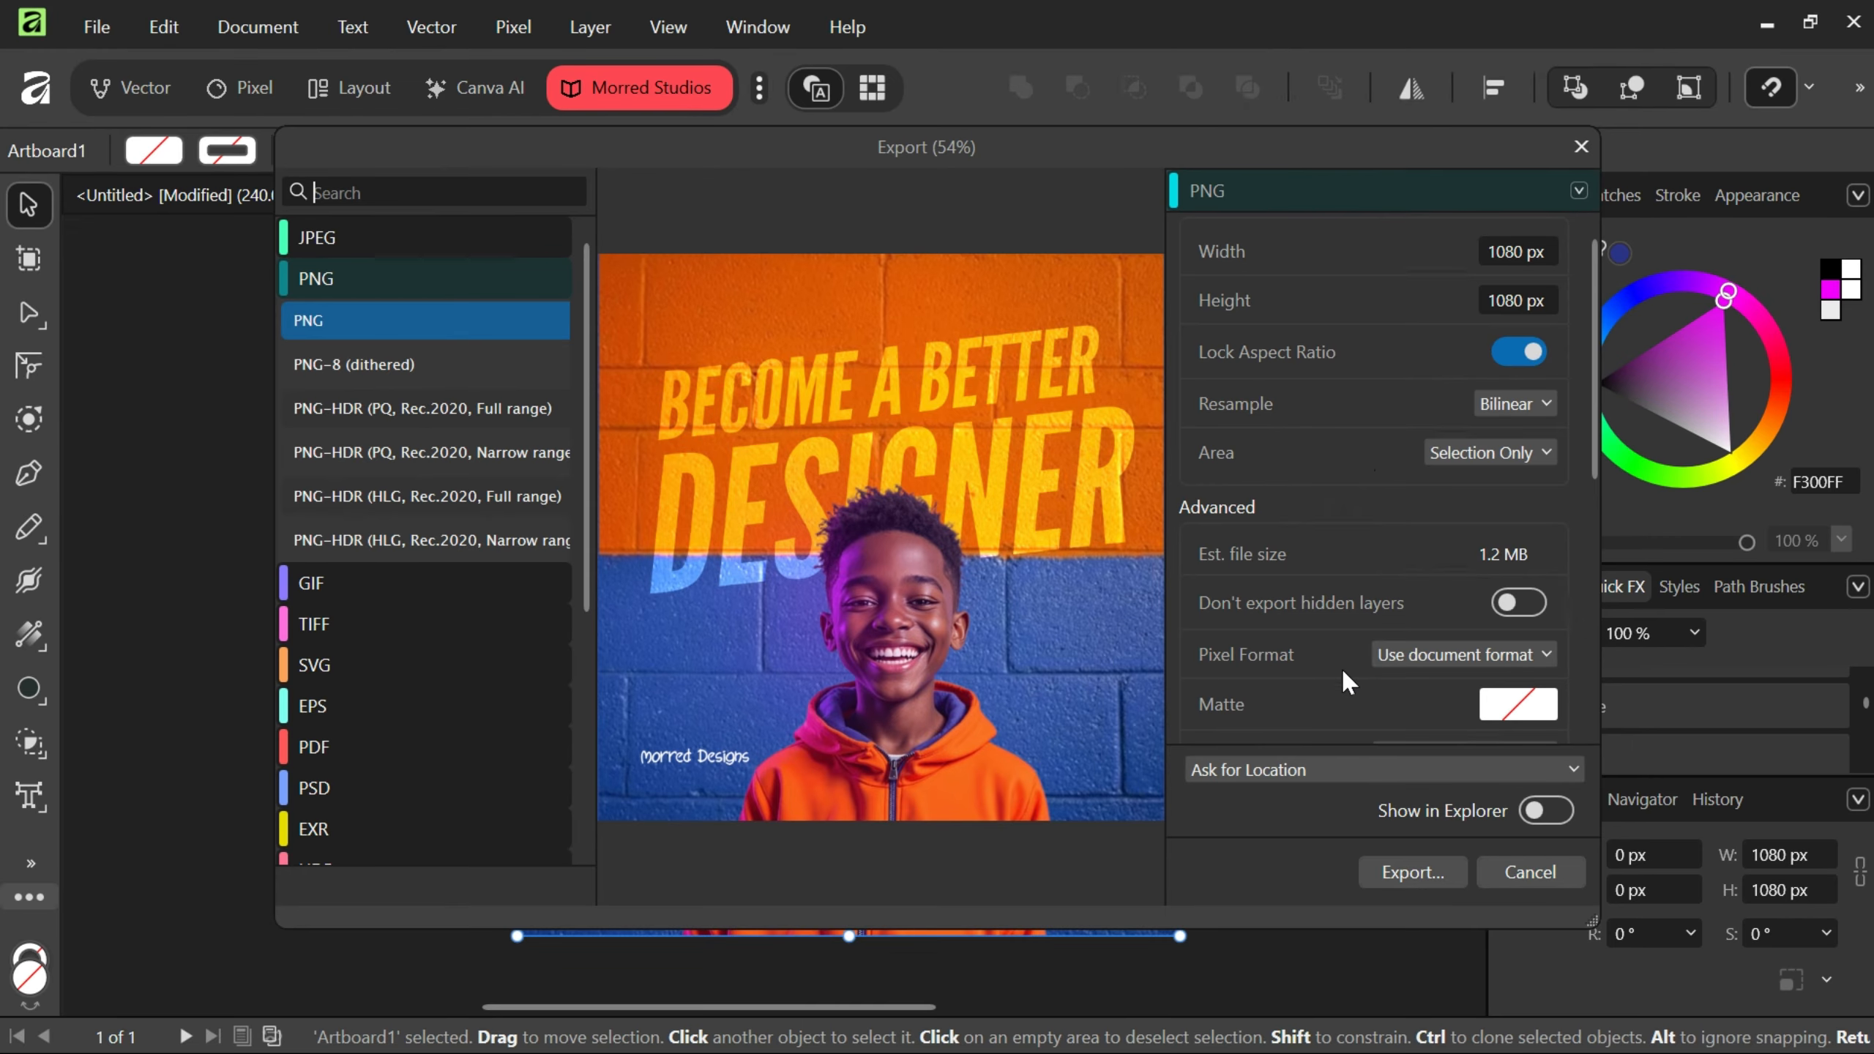
Export the artboard as a PNG named "Become a better designer" into the Downloads folder.
left_click(1454, 866)
scroll(418, 473, "up", 5)
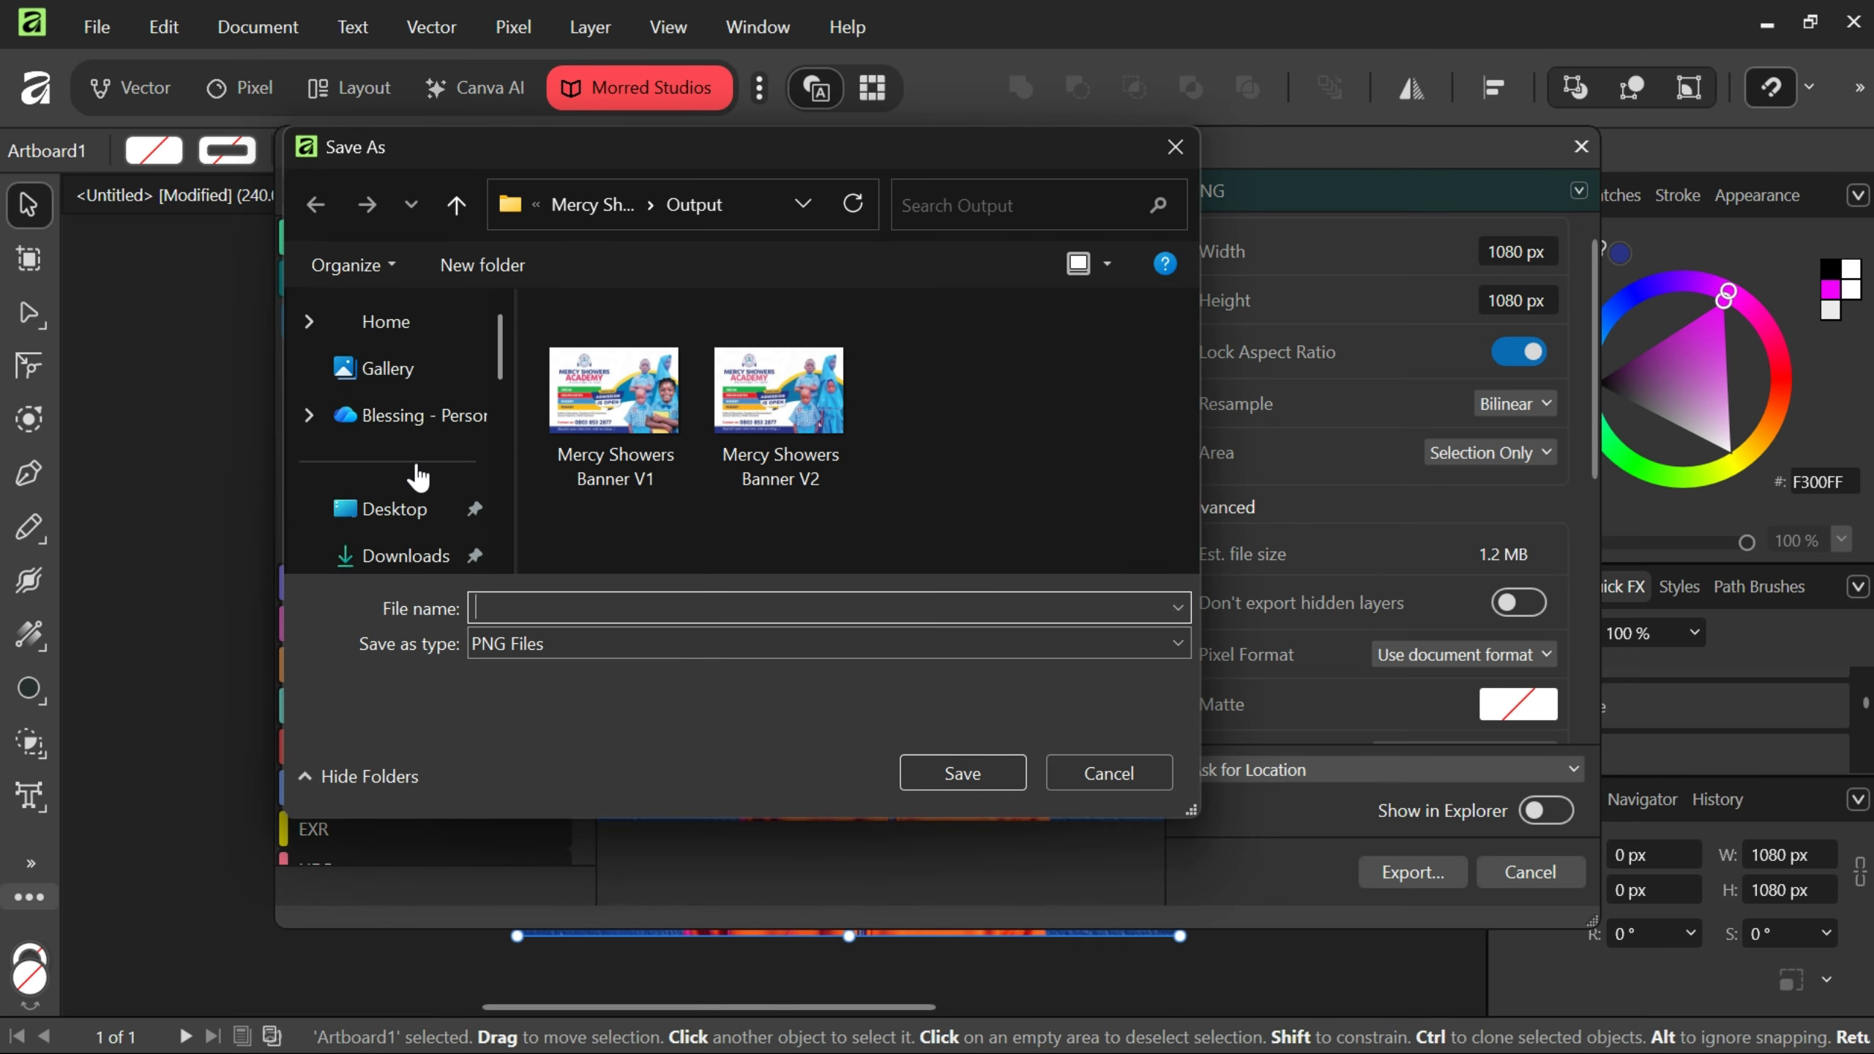
left_click(418, 533)
scroll(418, 533, "down", 1)
left_click(413, 504)
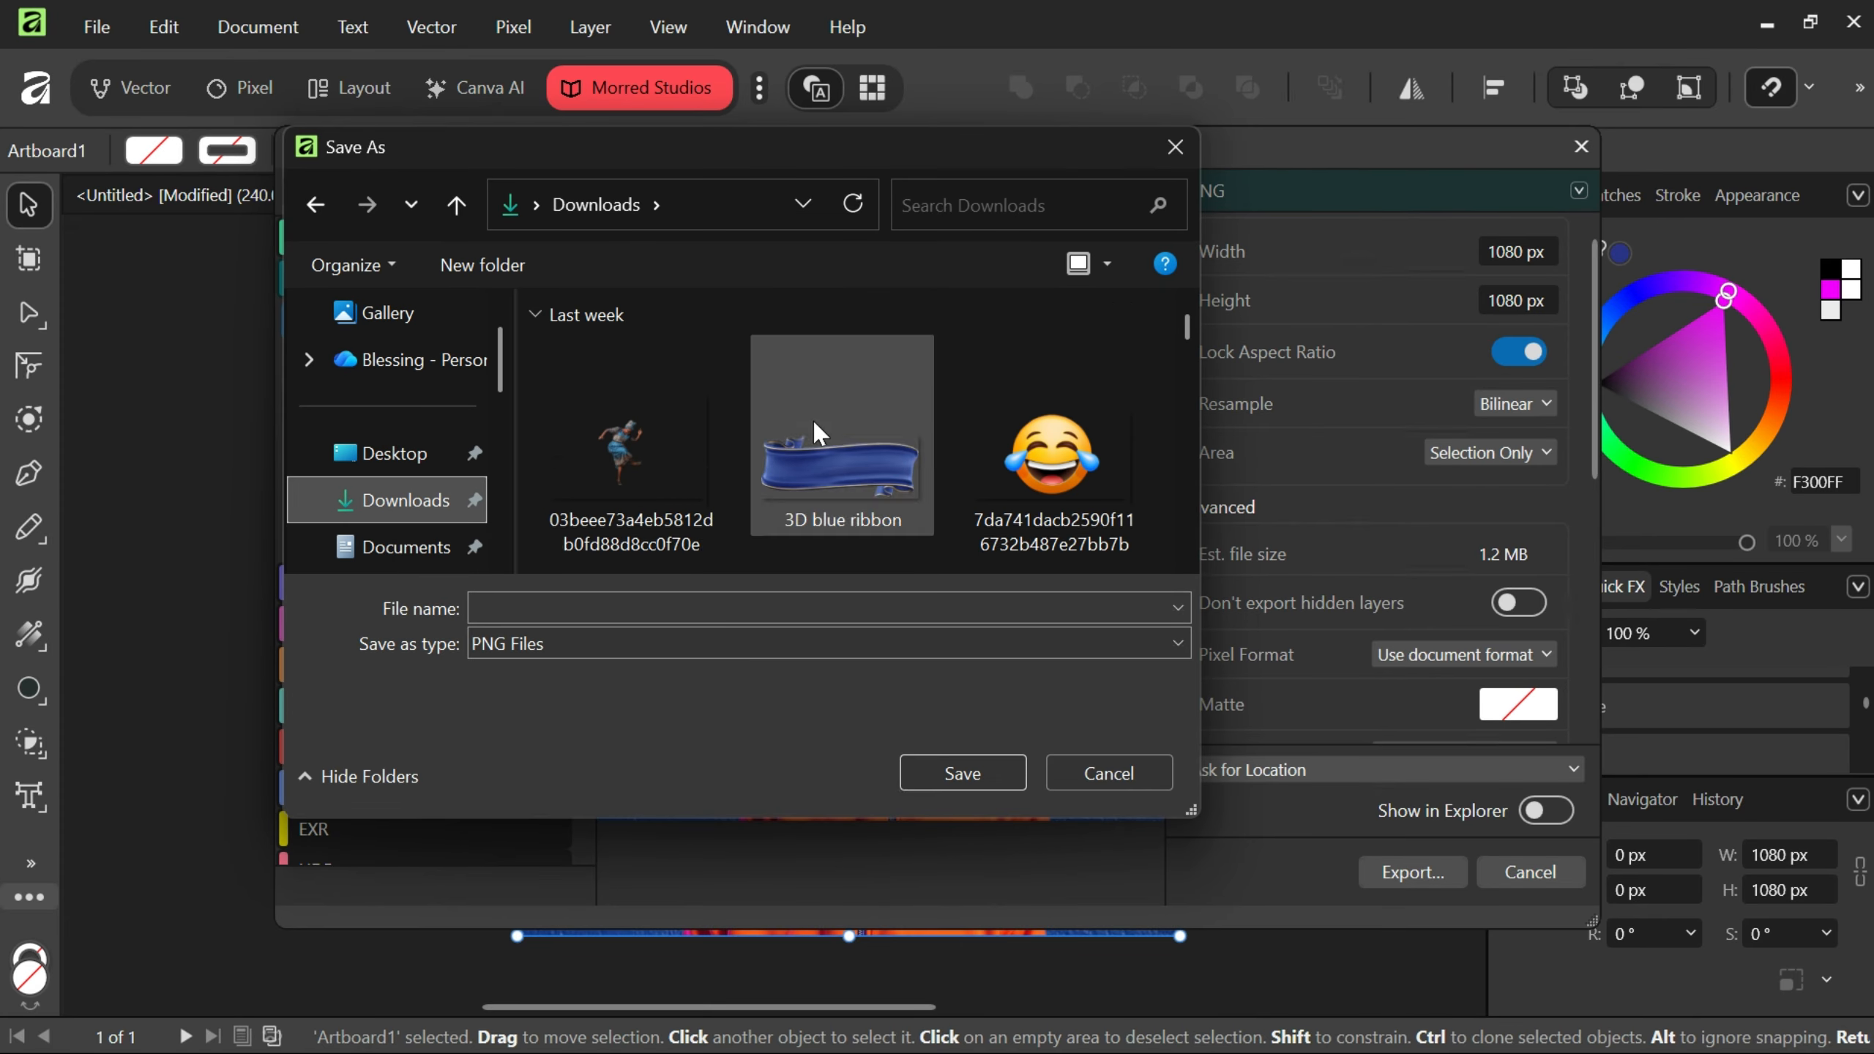
left_click(713, 604)
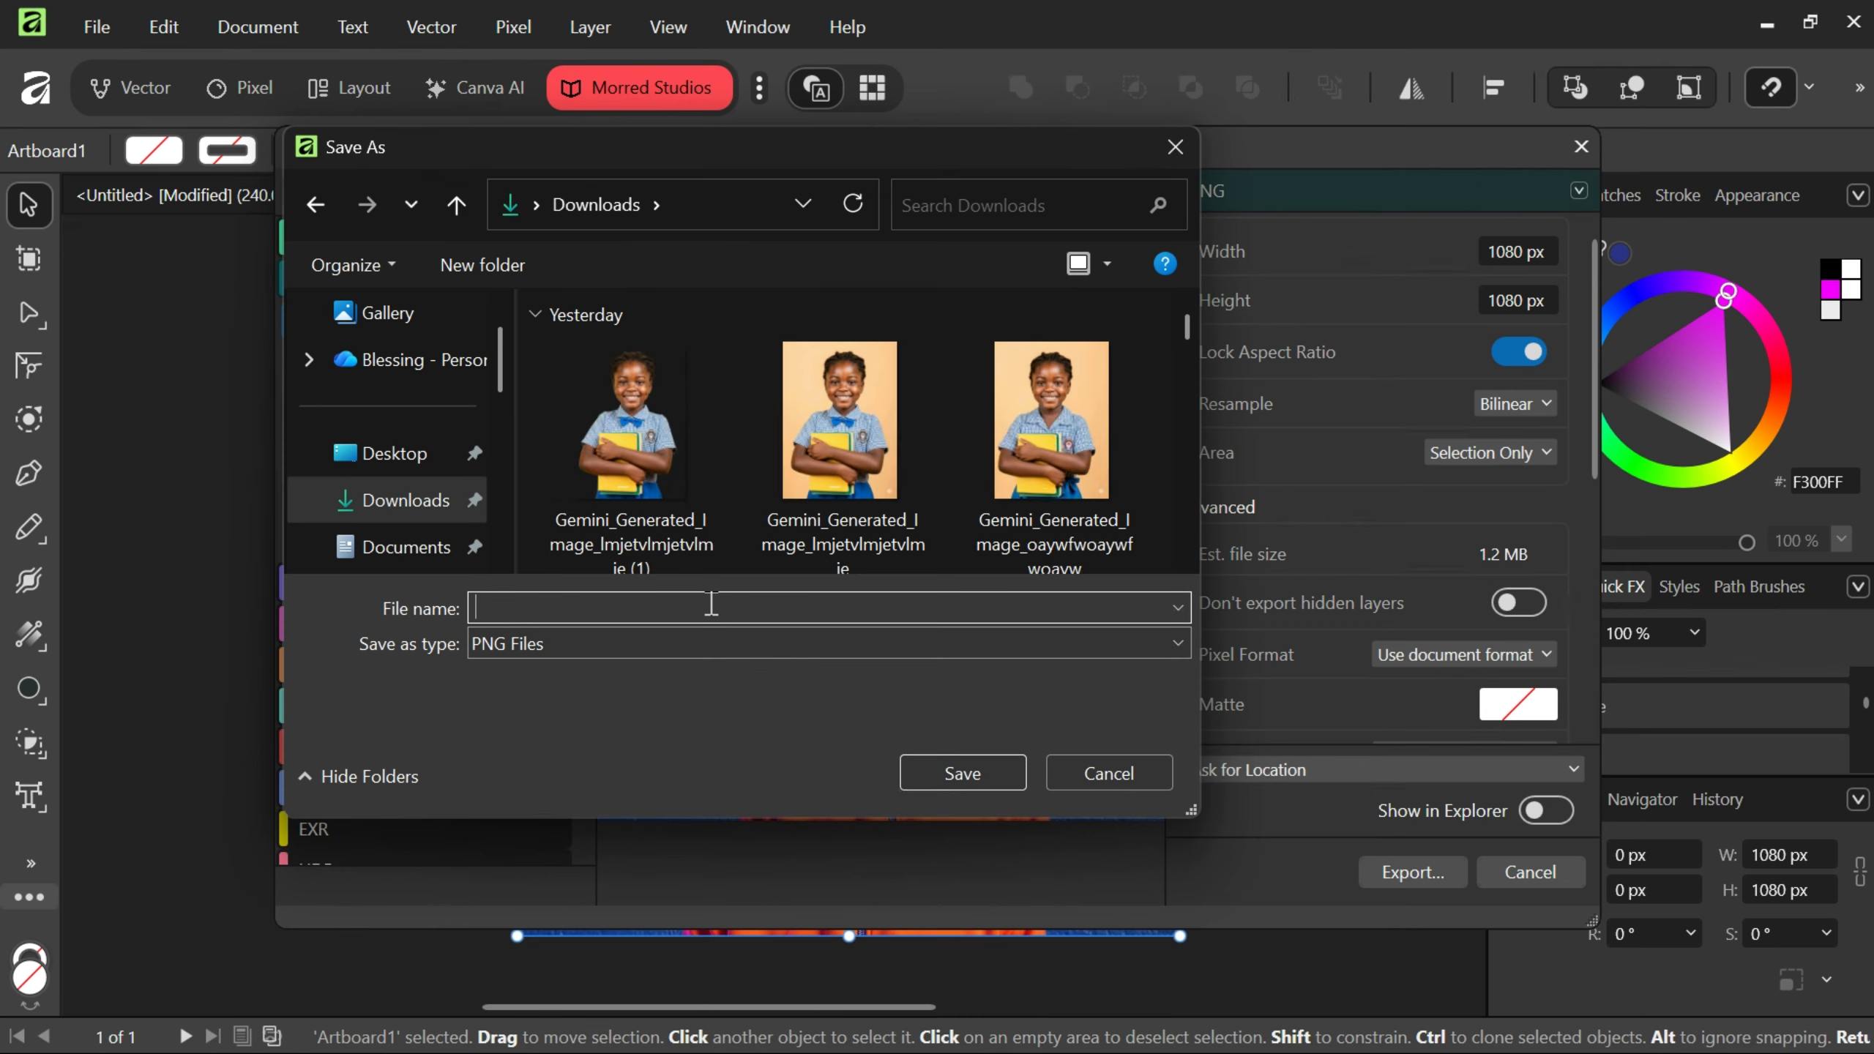
type("Beco")
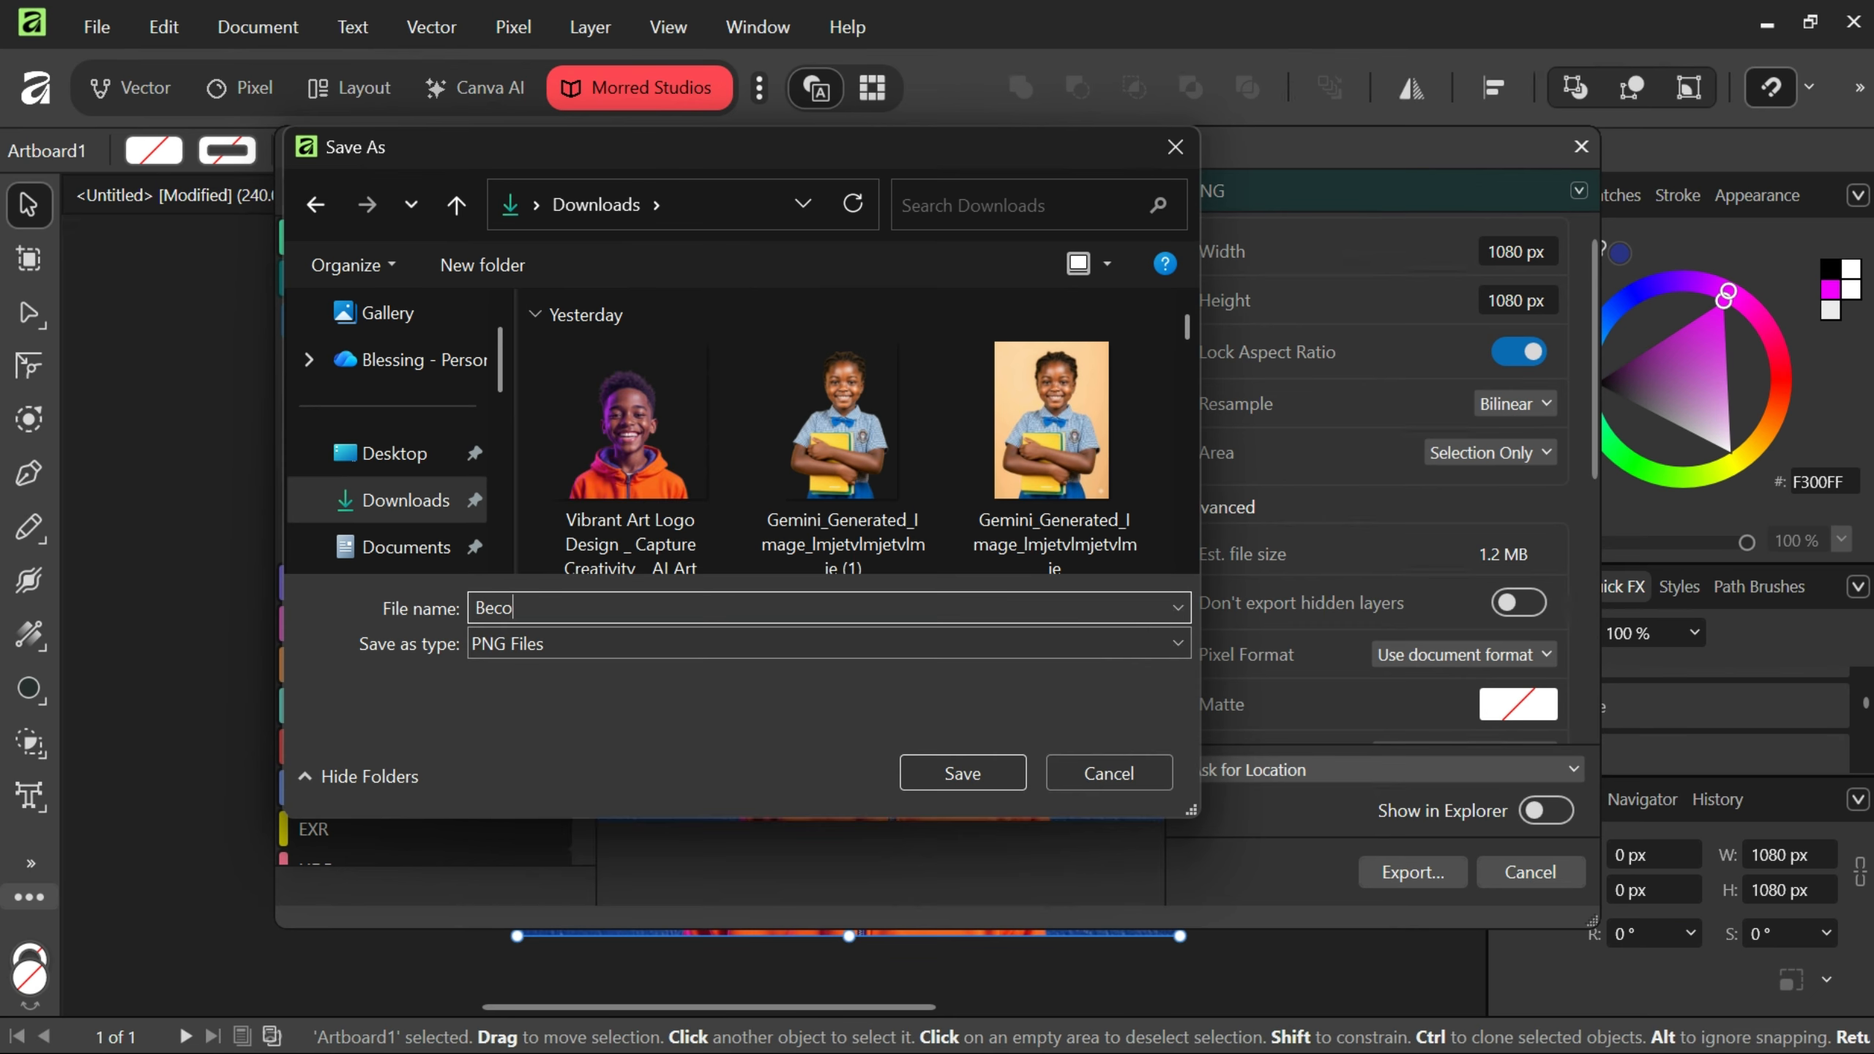
type("me a better designer")
left_click(990, 771)
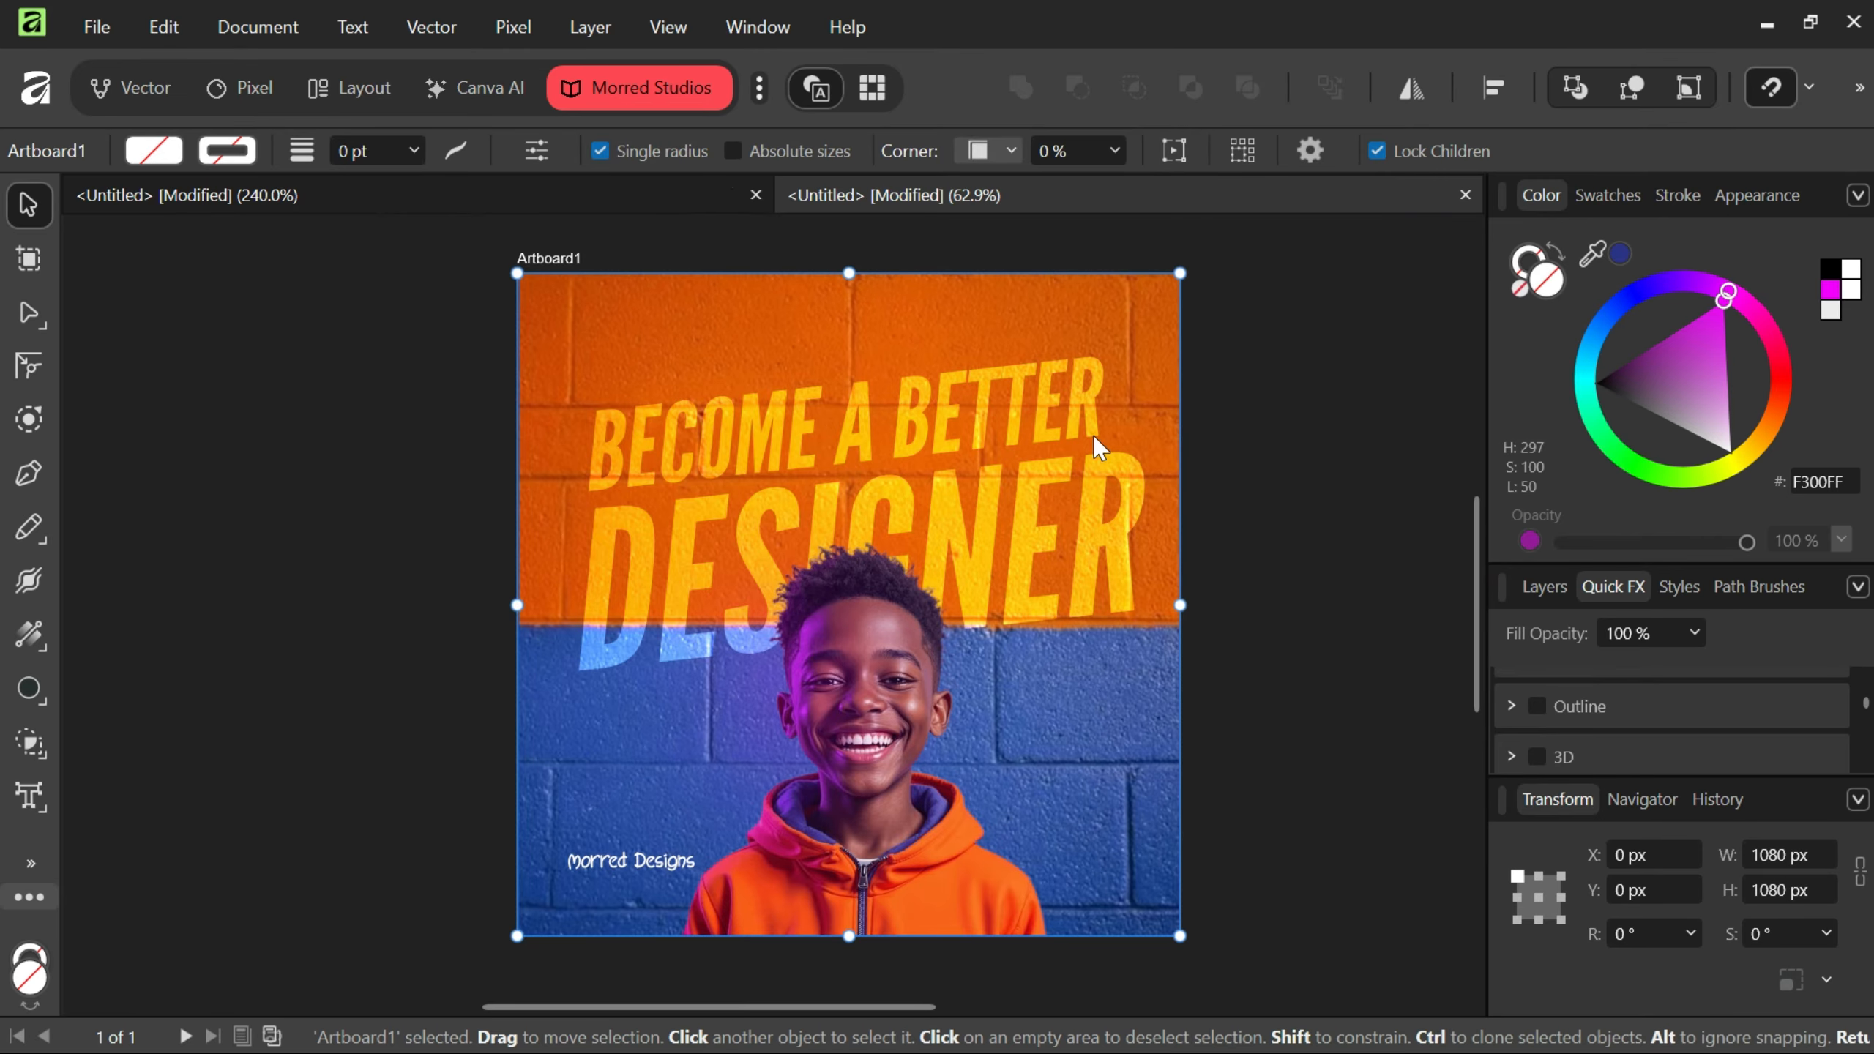
Deselect the artboard, check the exported poster in the Downloads folder in File Explorer, and return to Affinity.
left_click(1254, 578)
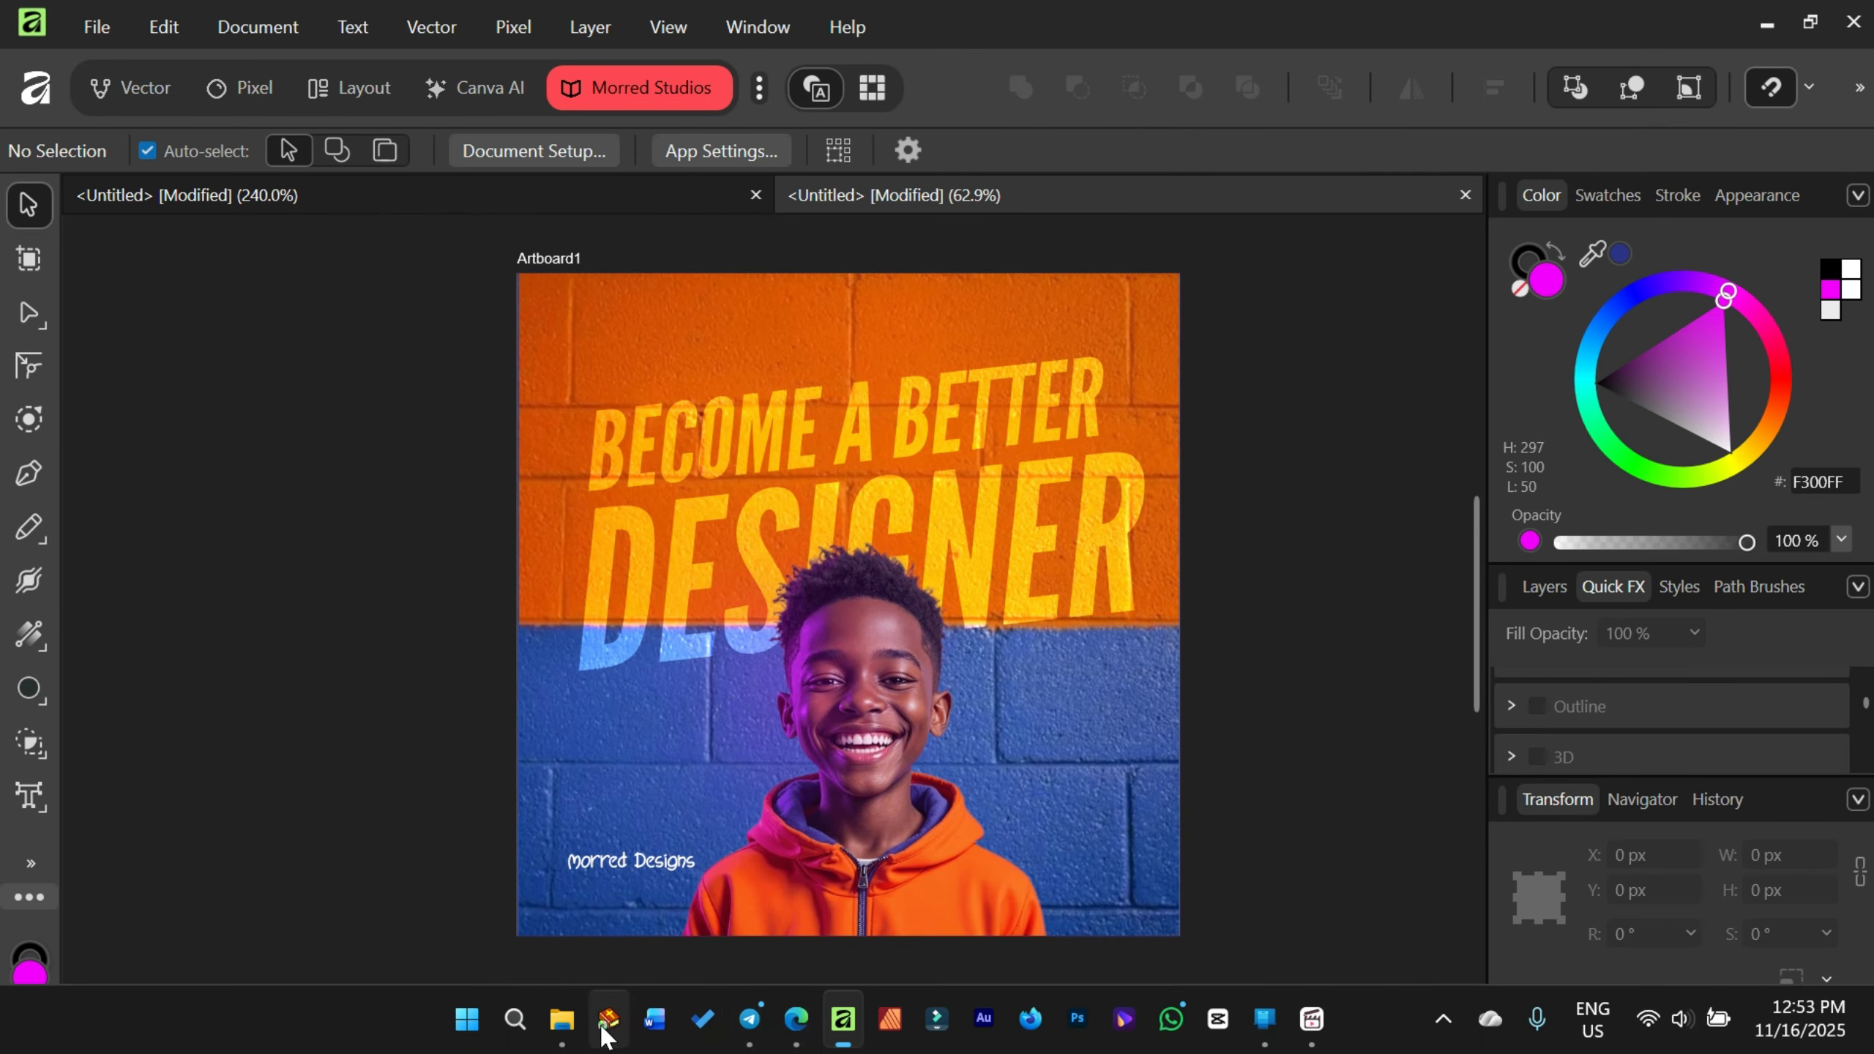
mouse_move(579, 1041)
left_click(509, 910)
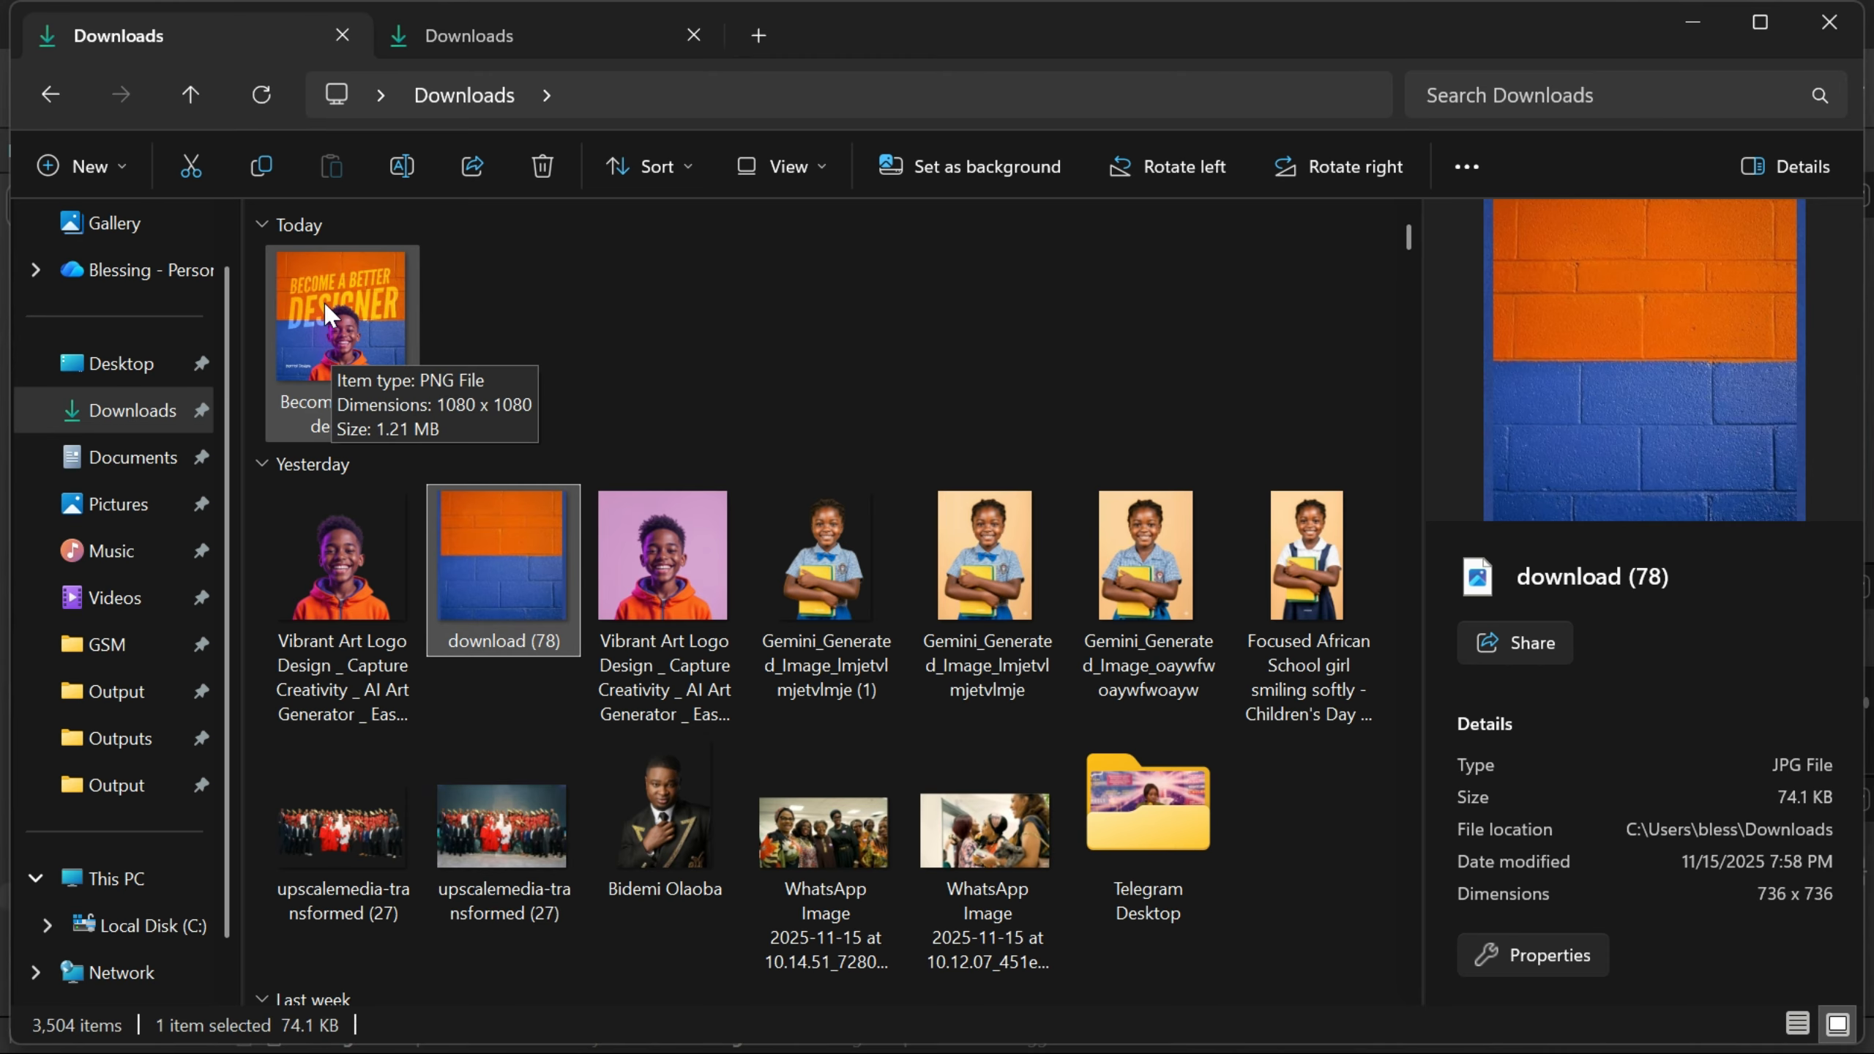
left_click(842, 1023)
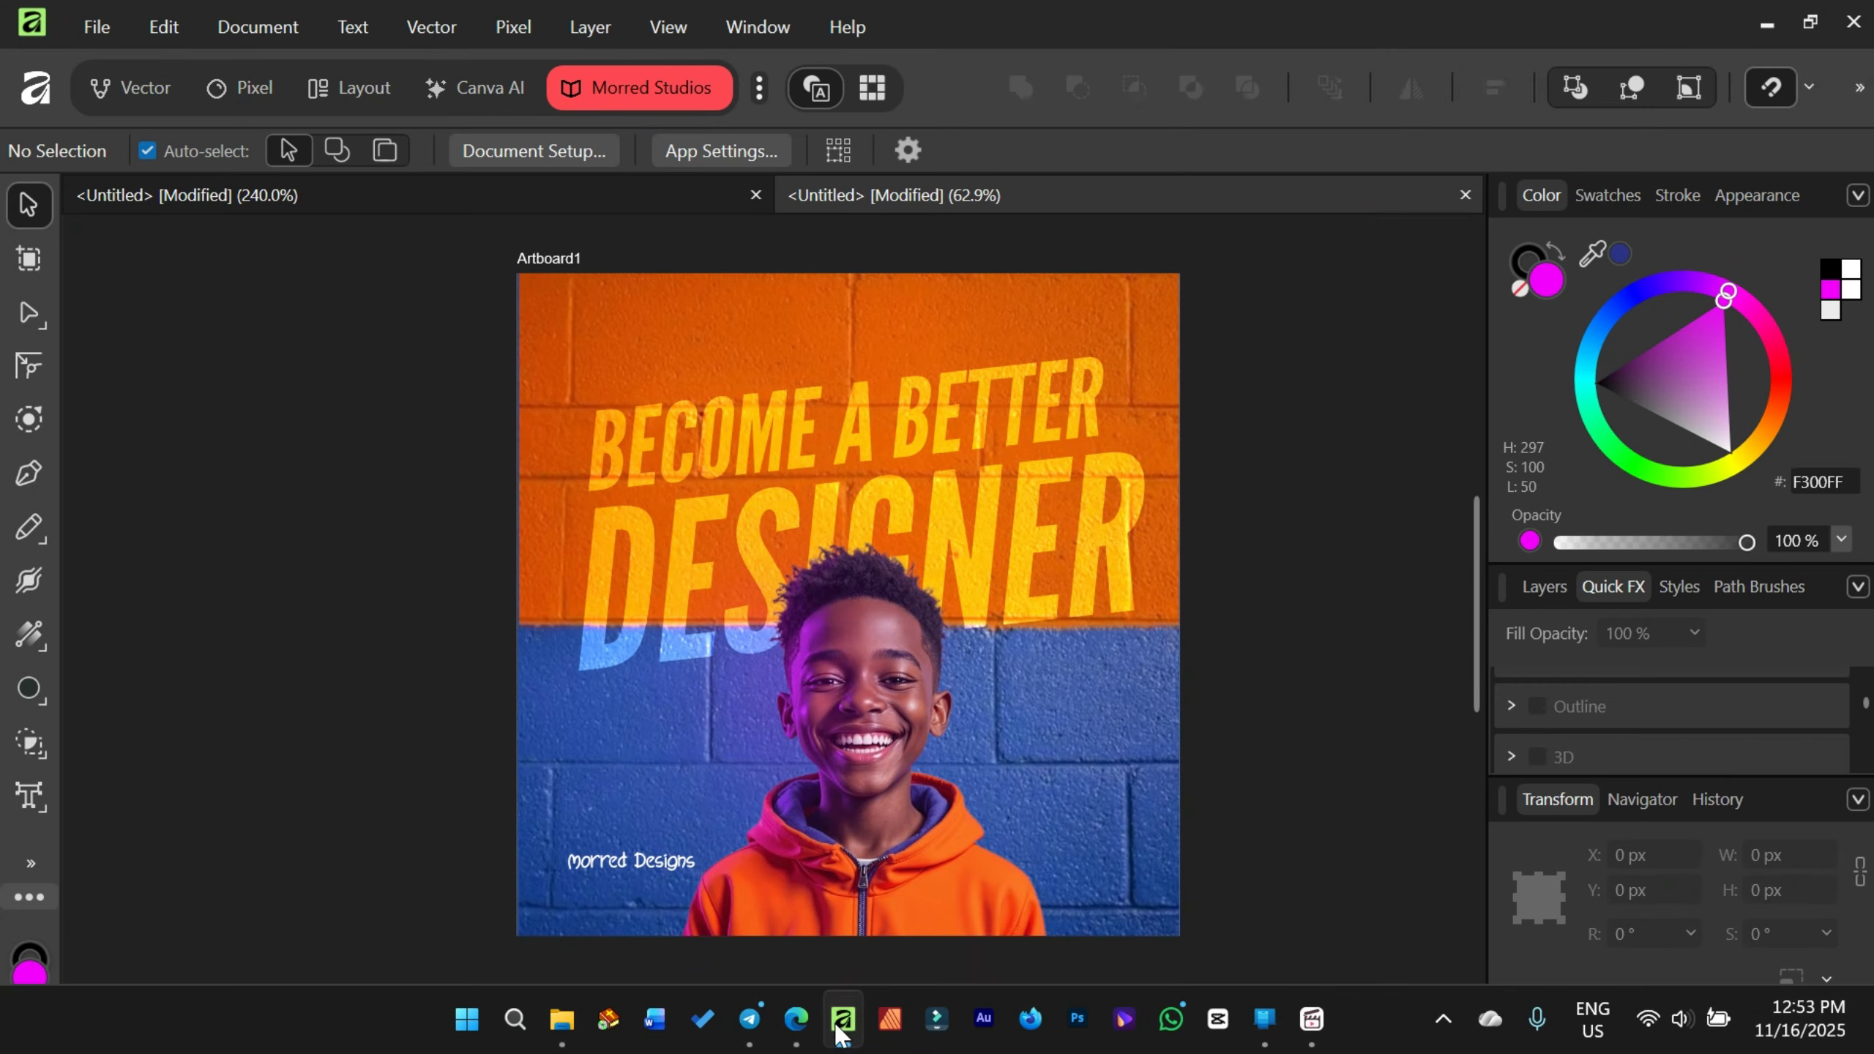
Examine the finished poster up close and as a whole, selecting the "BECOME A BETTER" text, the boy's portrait and the wall image.
scroll(849, 582, "down", 3)
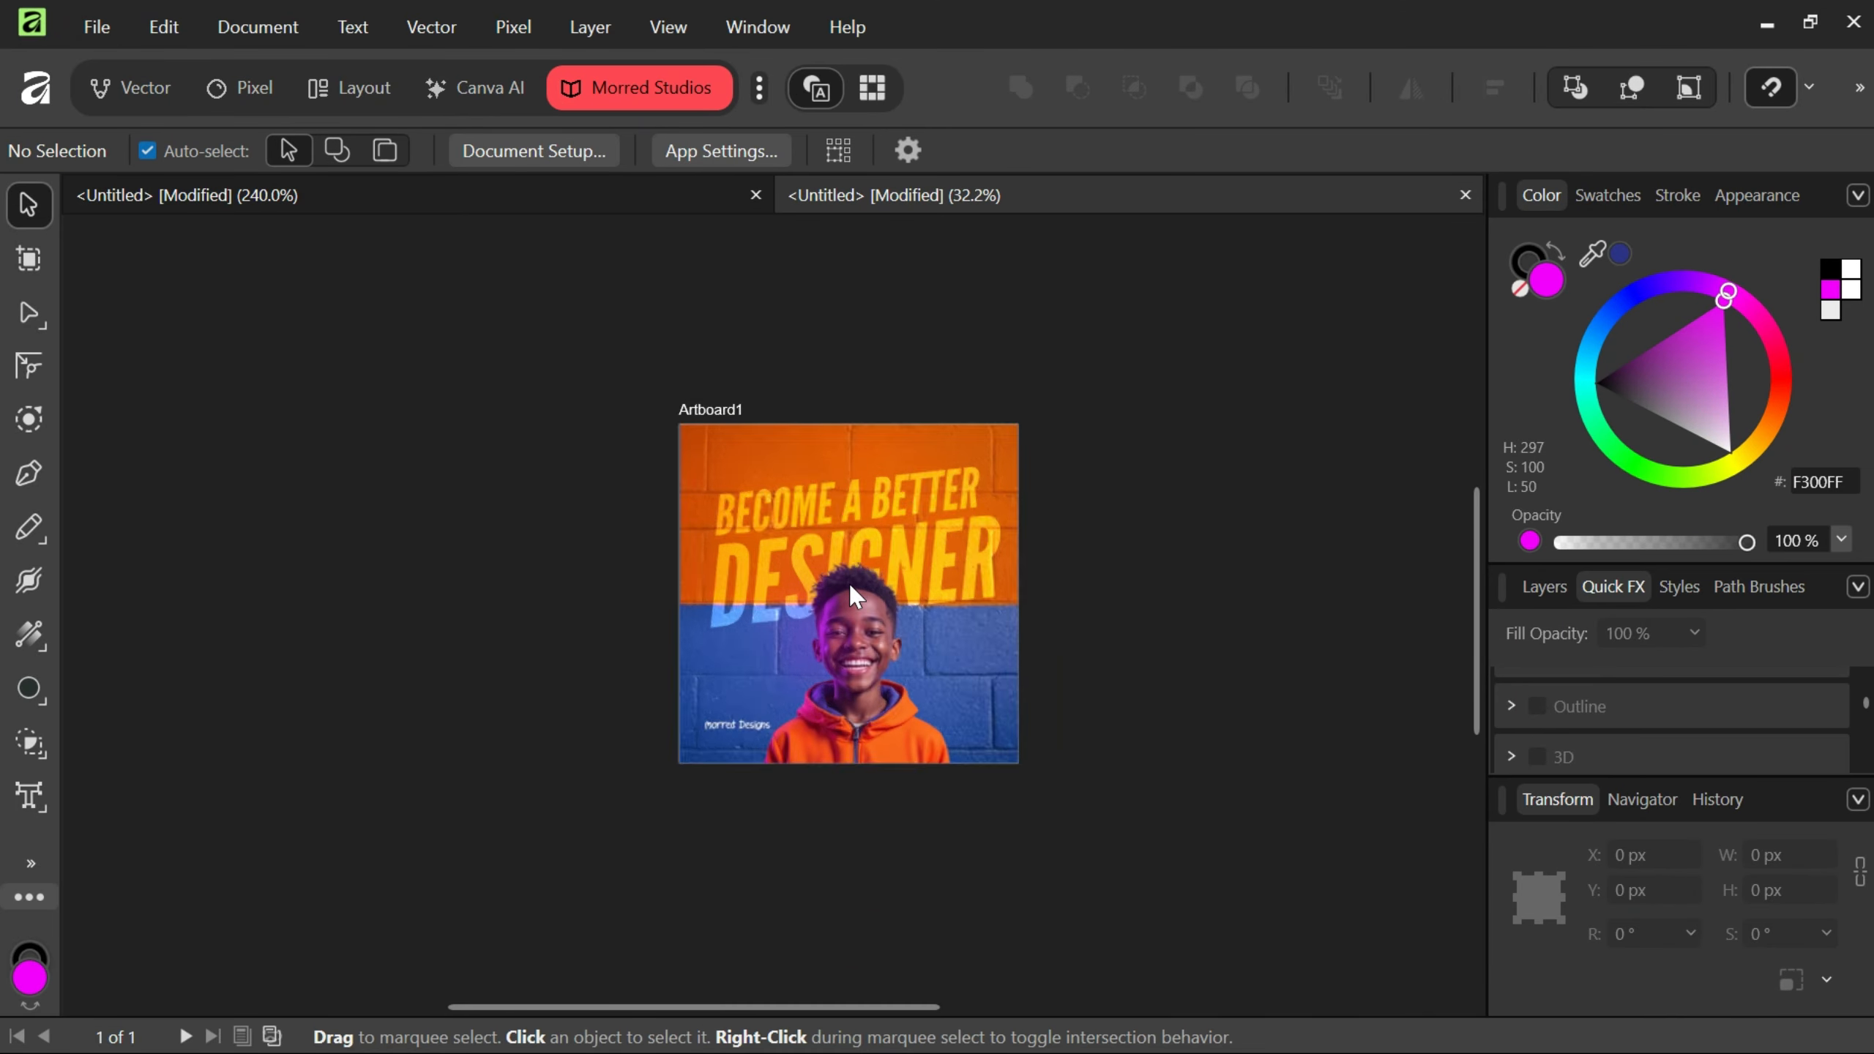
scroll(849, 583, "up", 3)
scroll(849, 584, "down", 1)
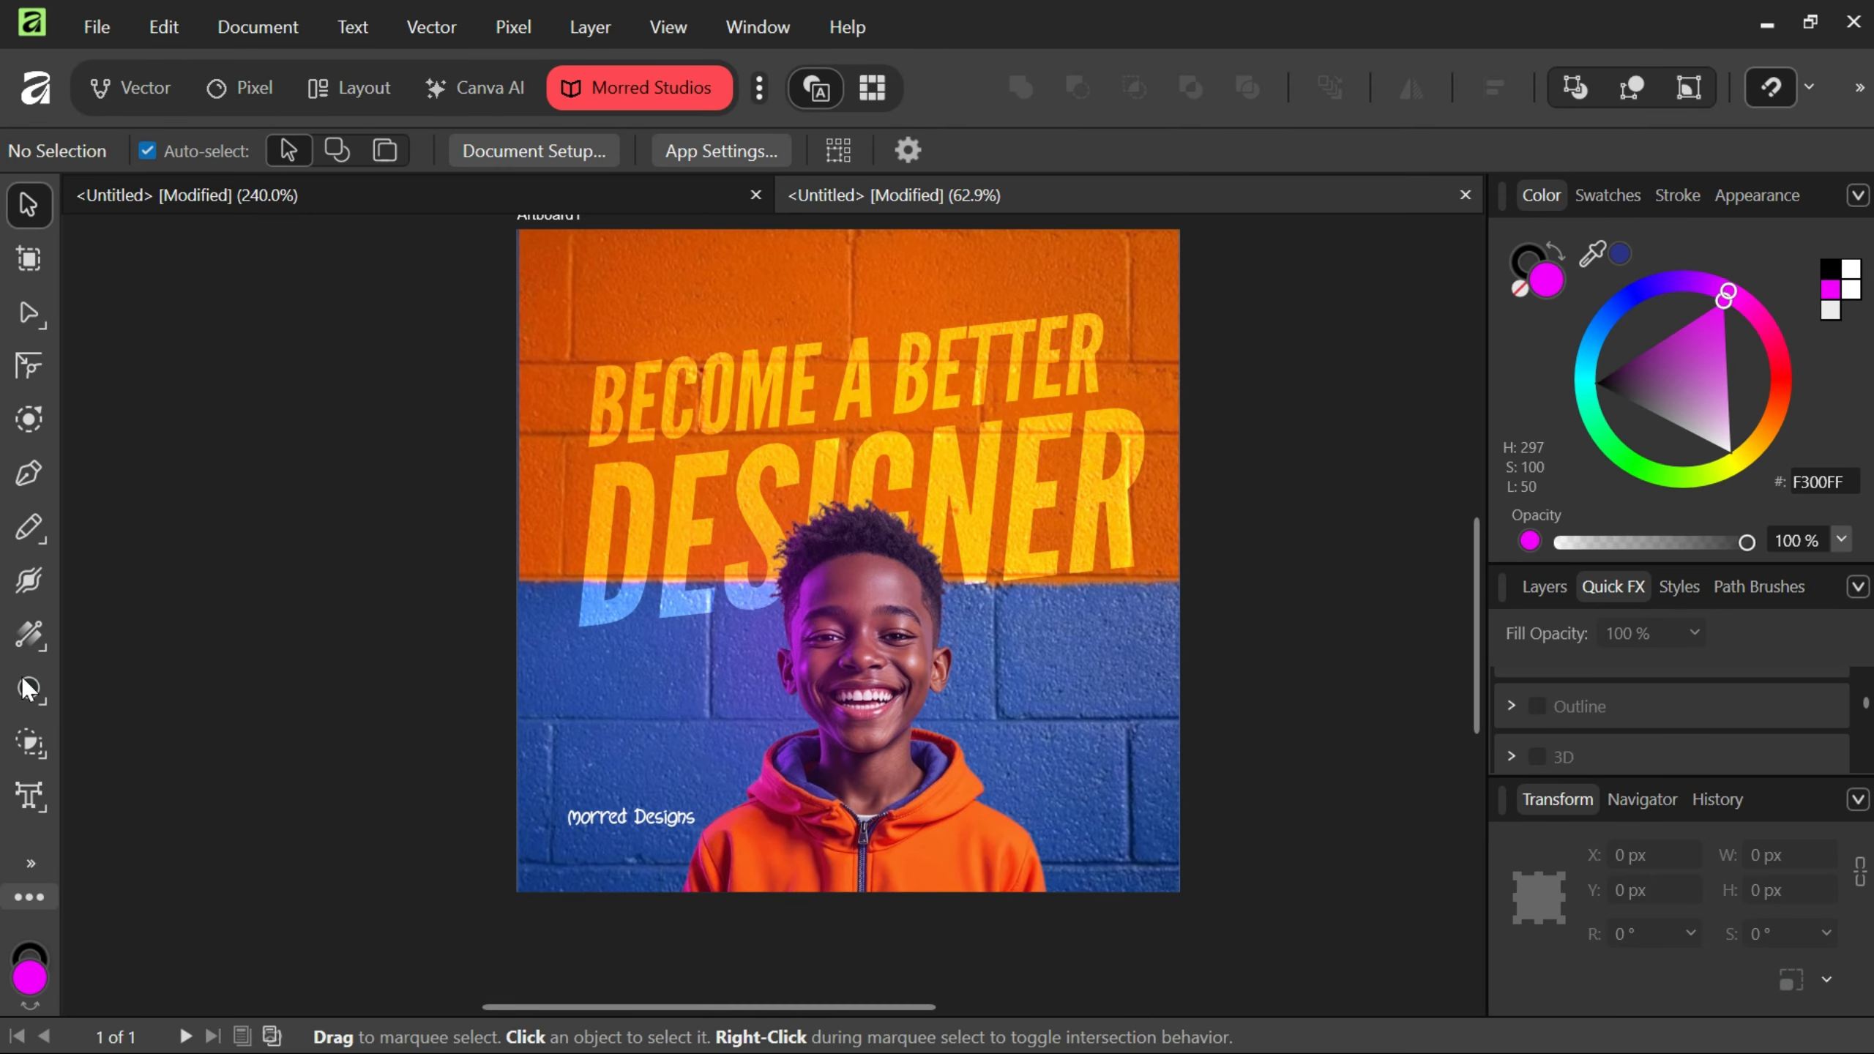
scroll(993, 630, "up", 2)
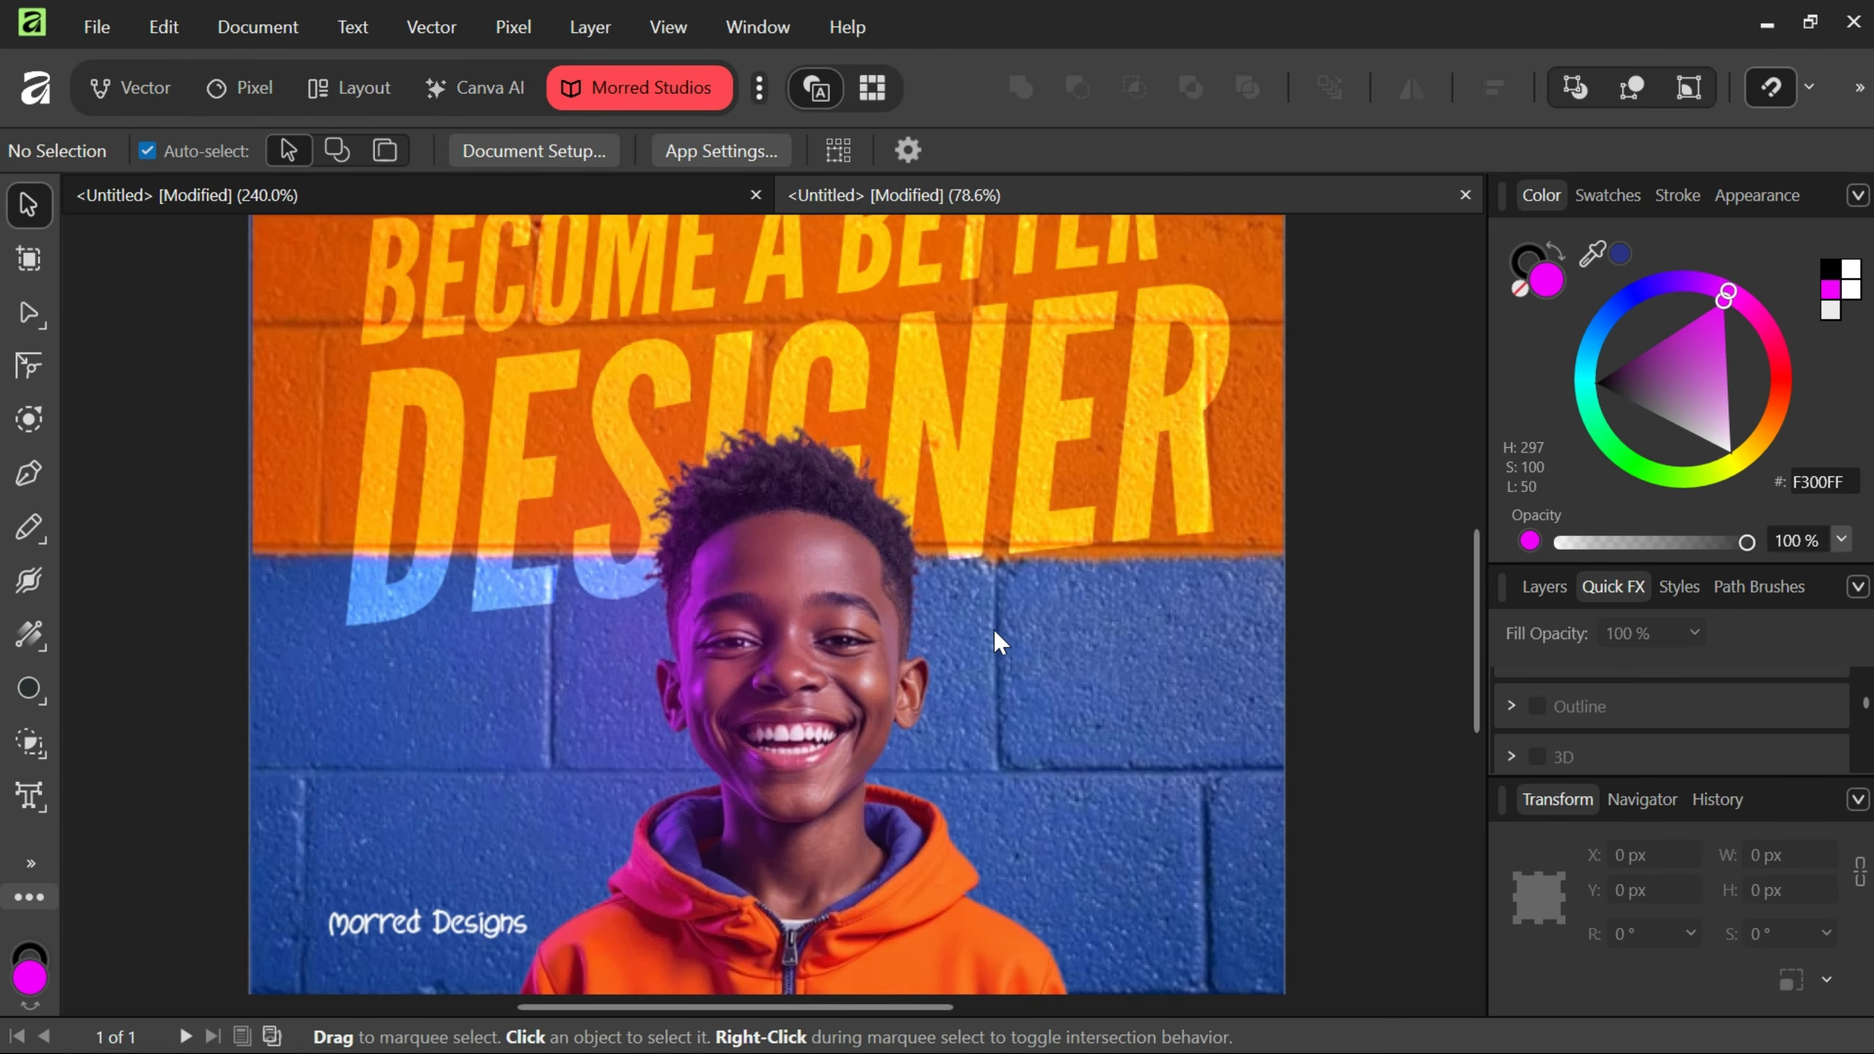
scroll(835, 492, "down", 2)
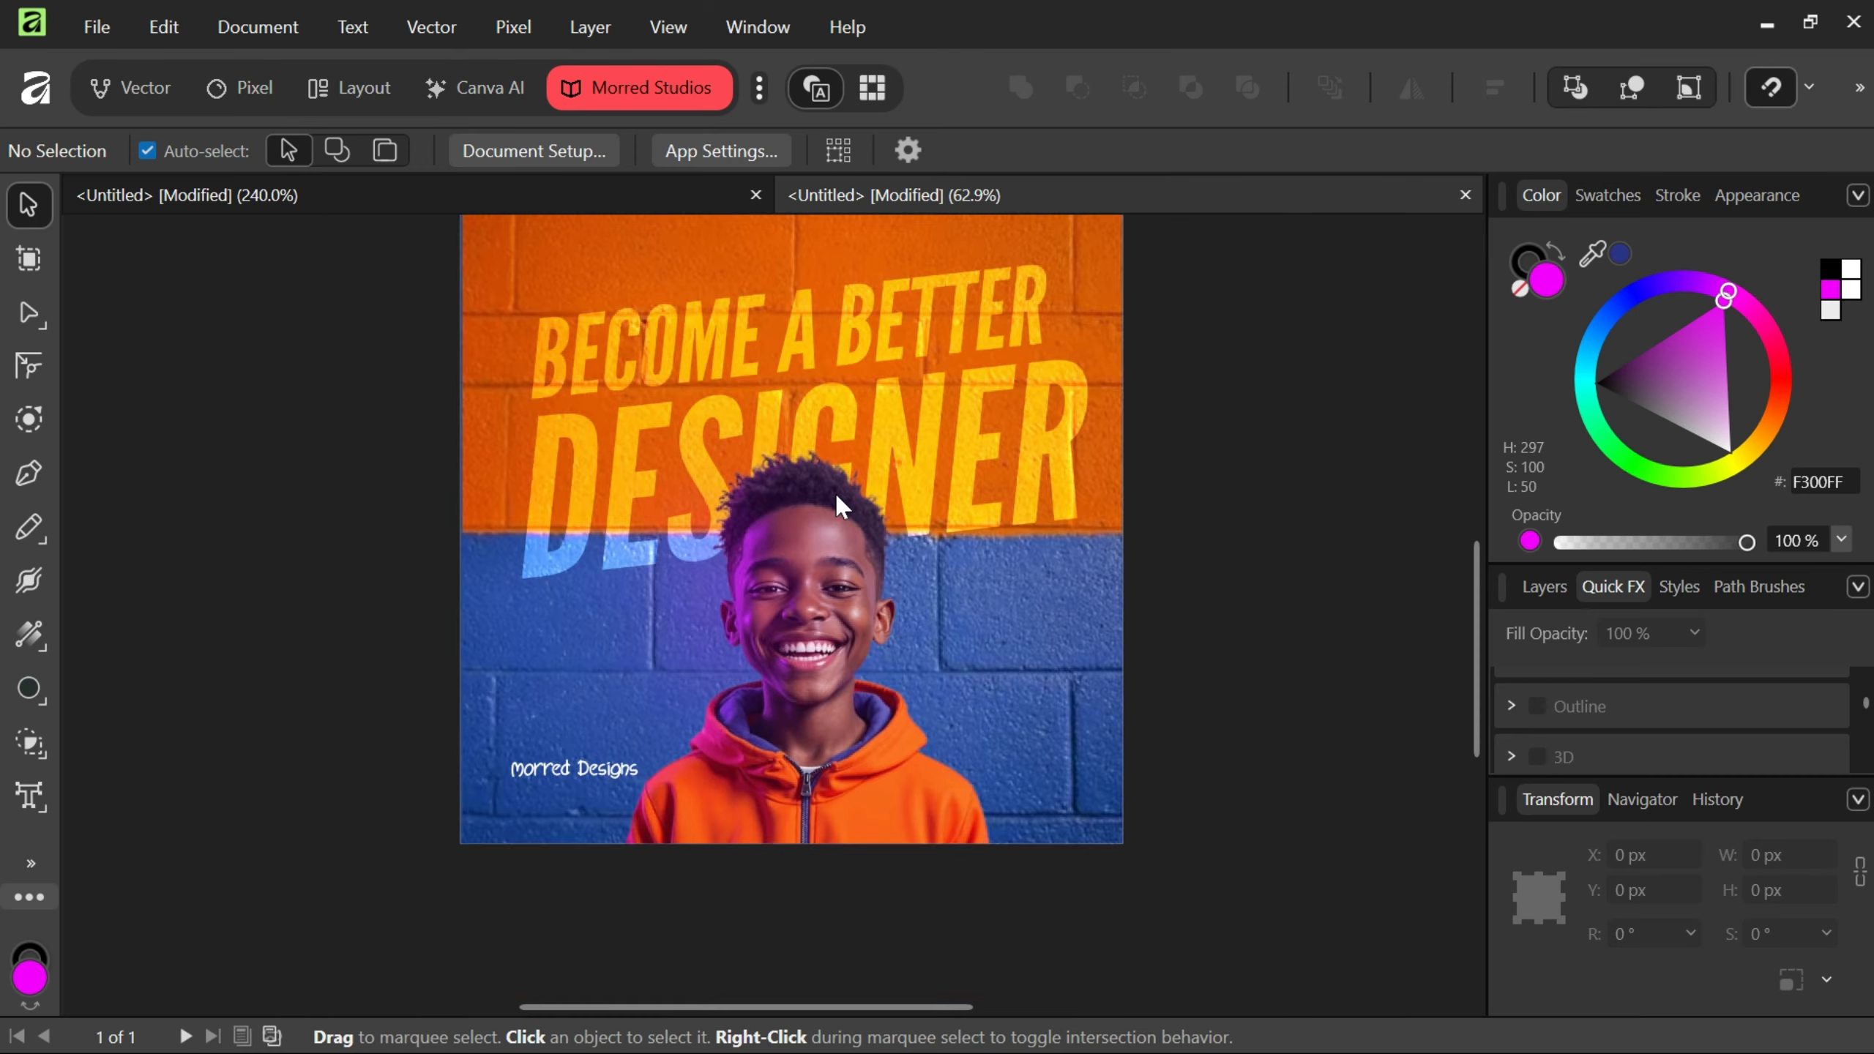
scroll(749, 399, "up", 3)
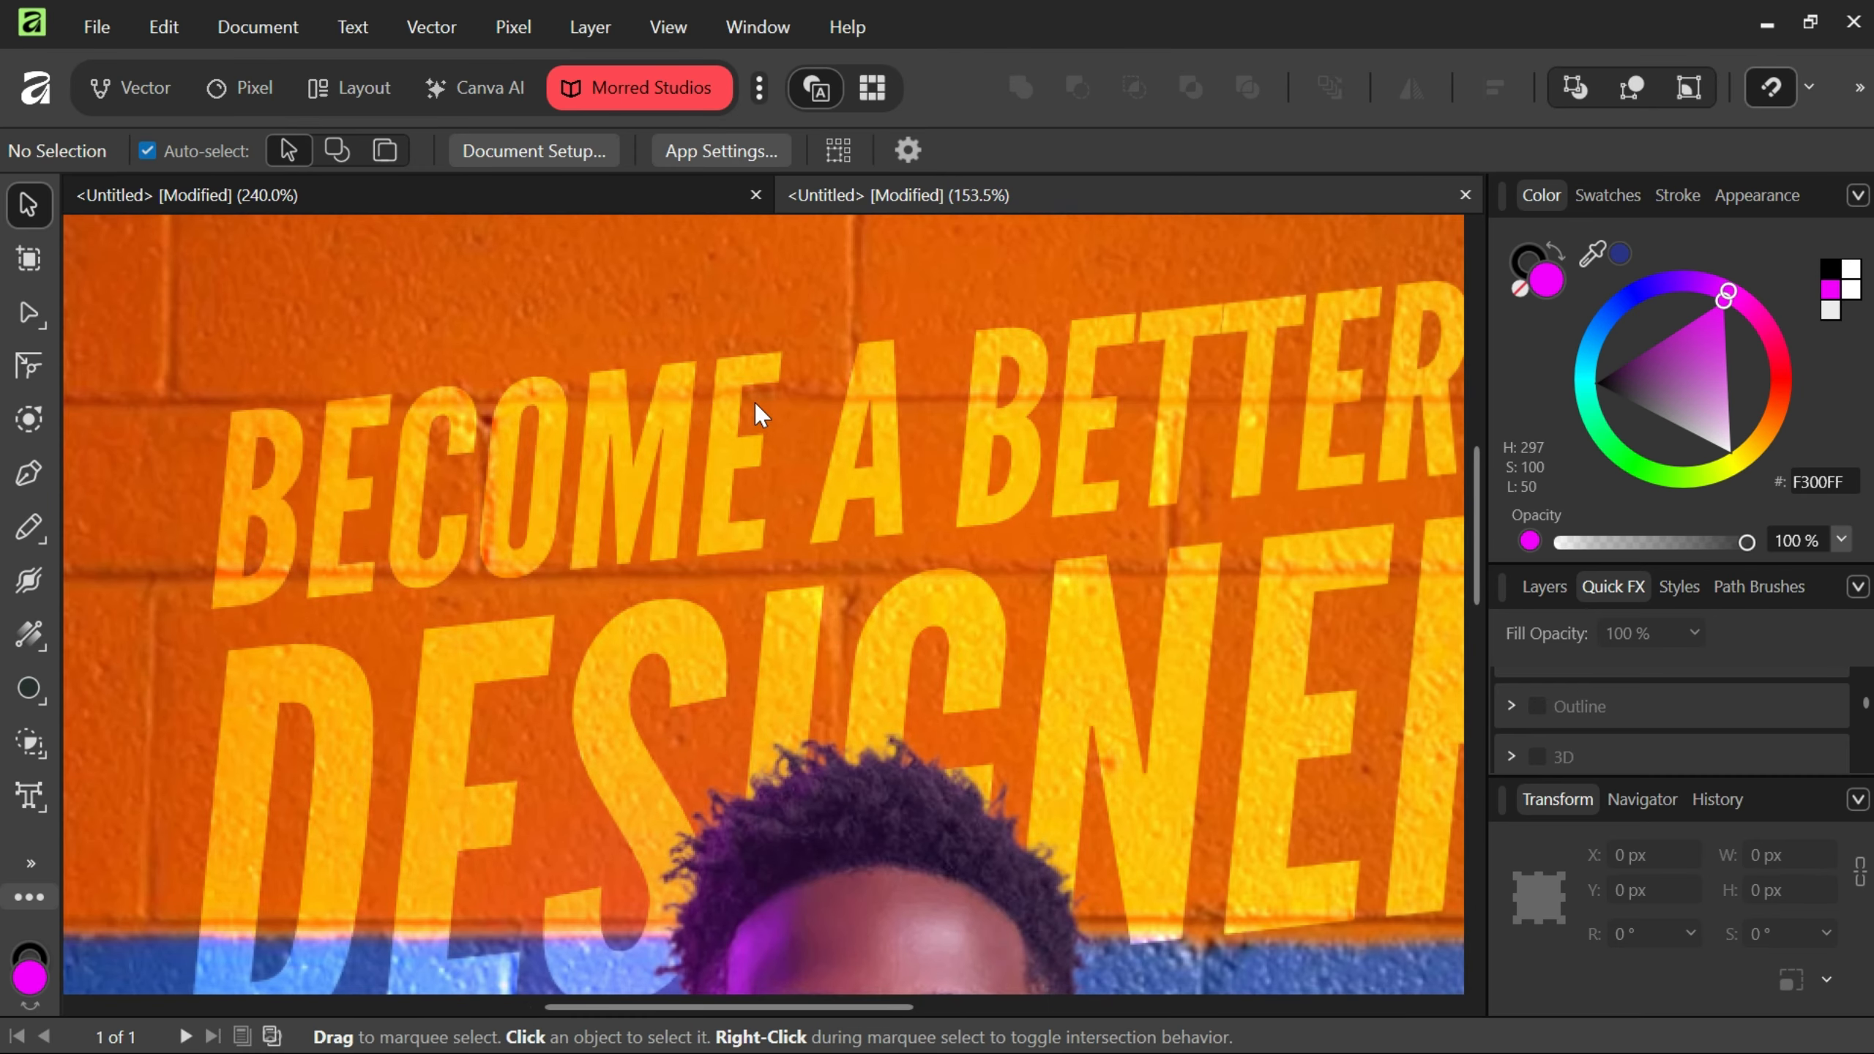
left_click(700, 399)
scroll(867, 401, "down", 1)
scroll(867, 400, "down", 5)
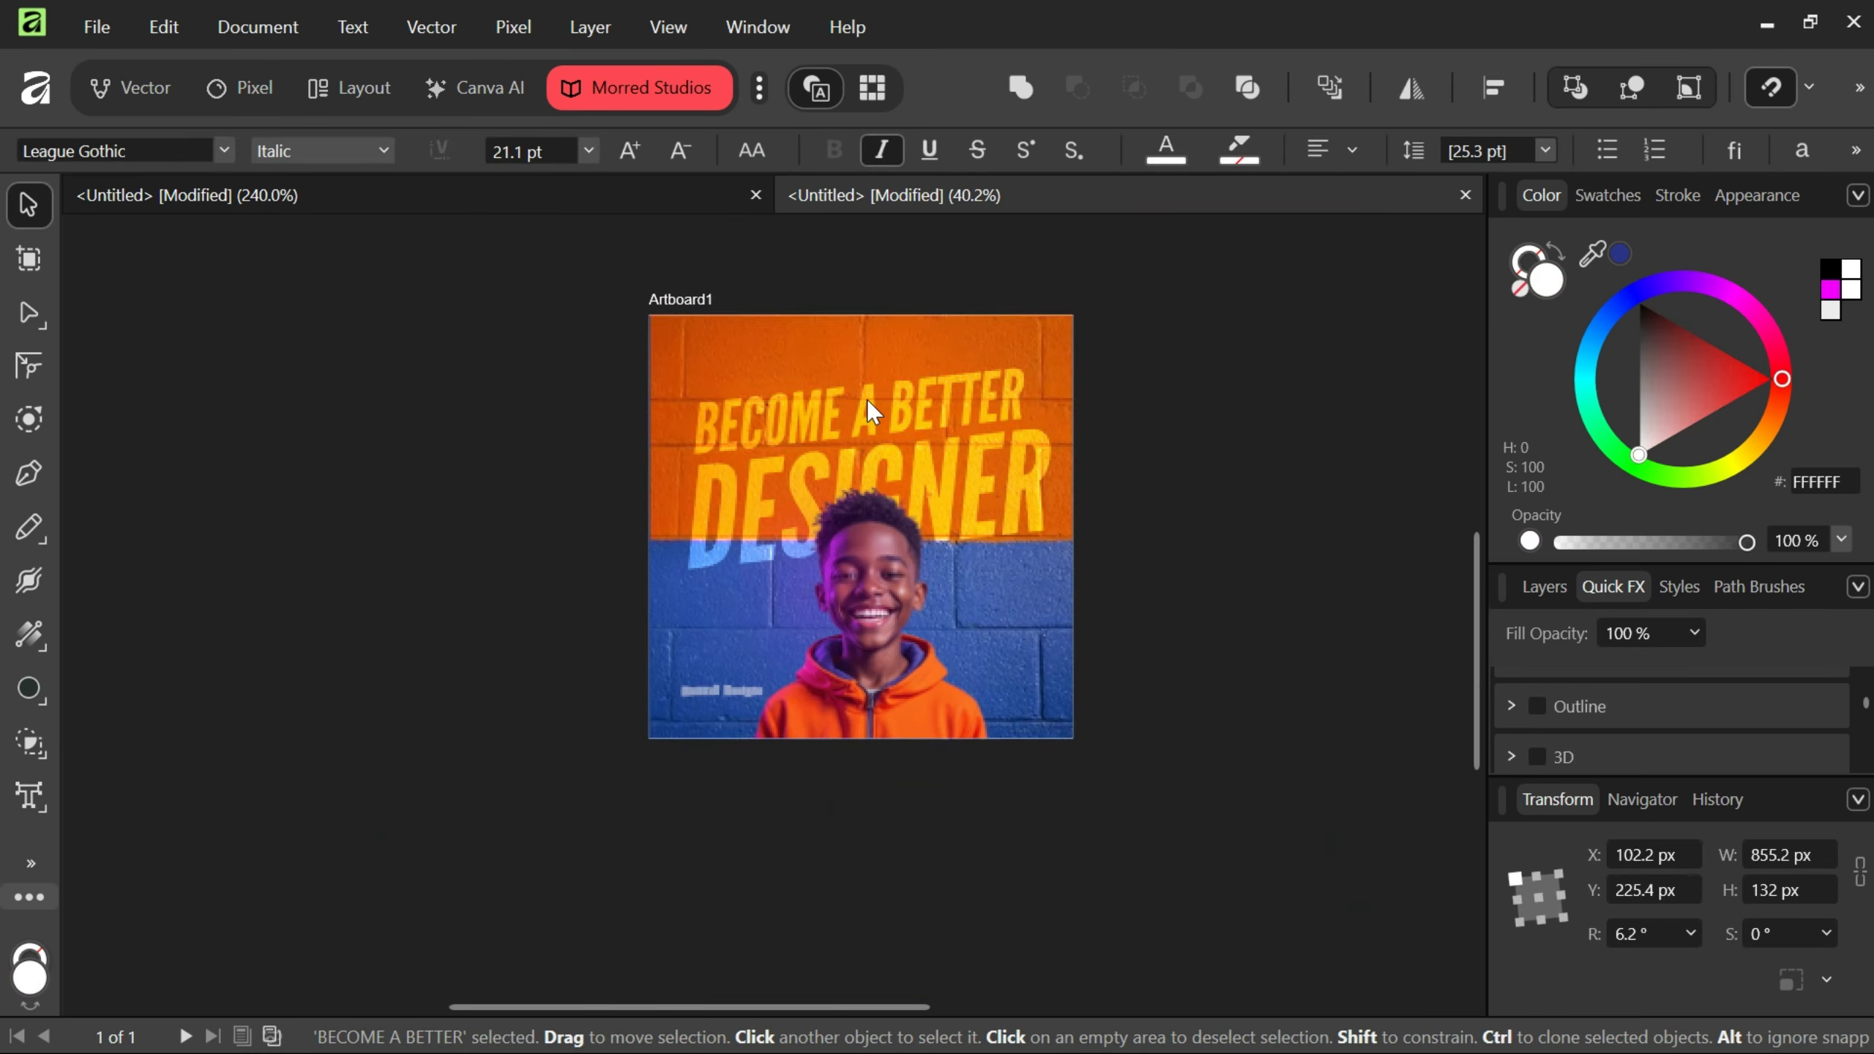
scroll(924, 521, "up", 3)
left_click(924, 522)
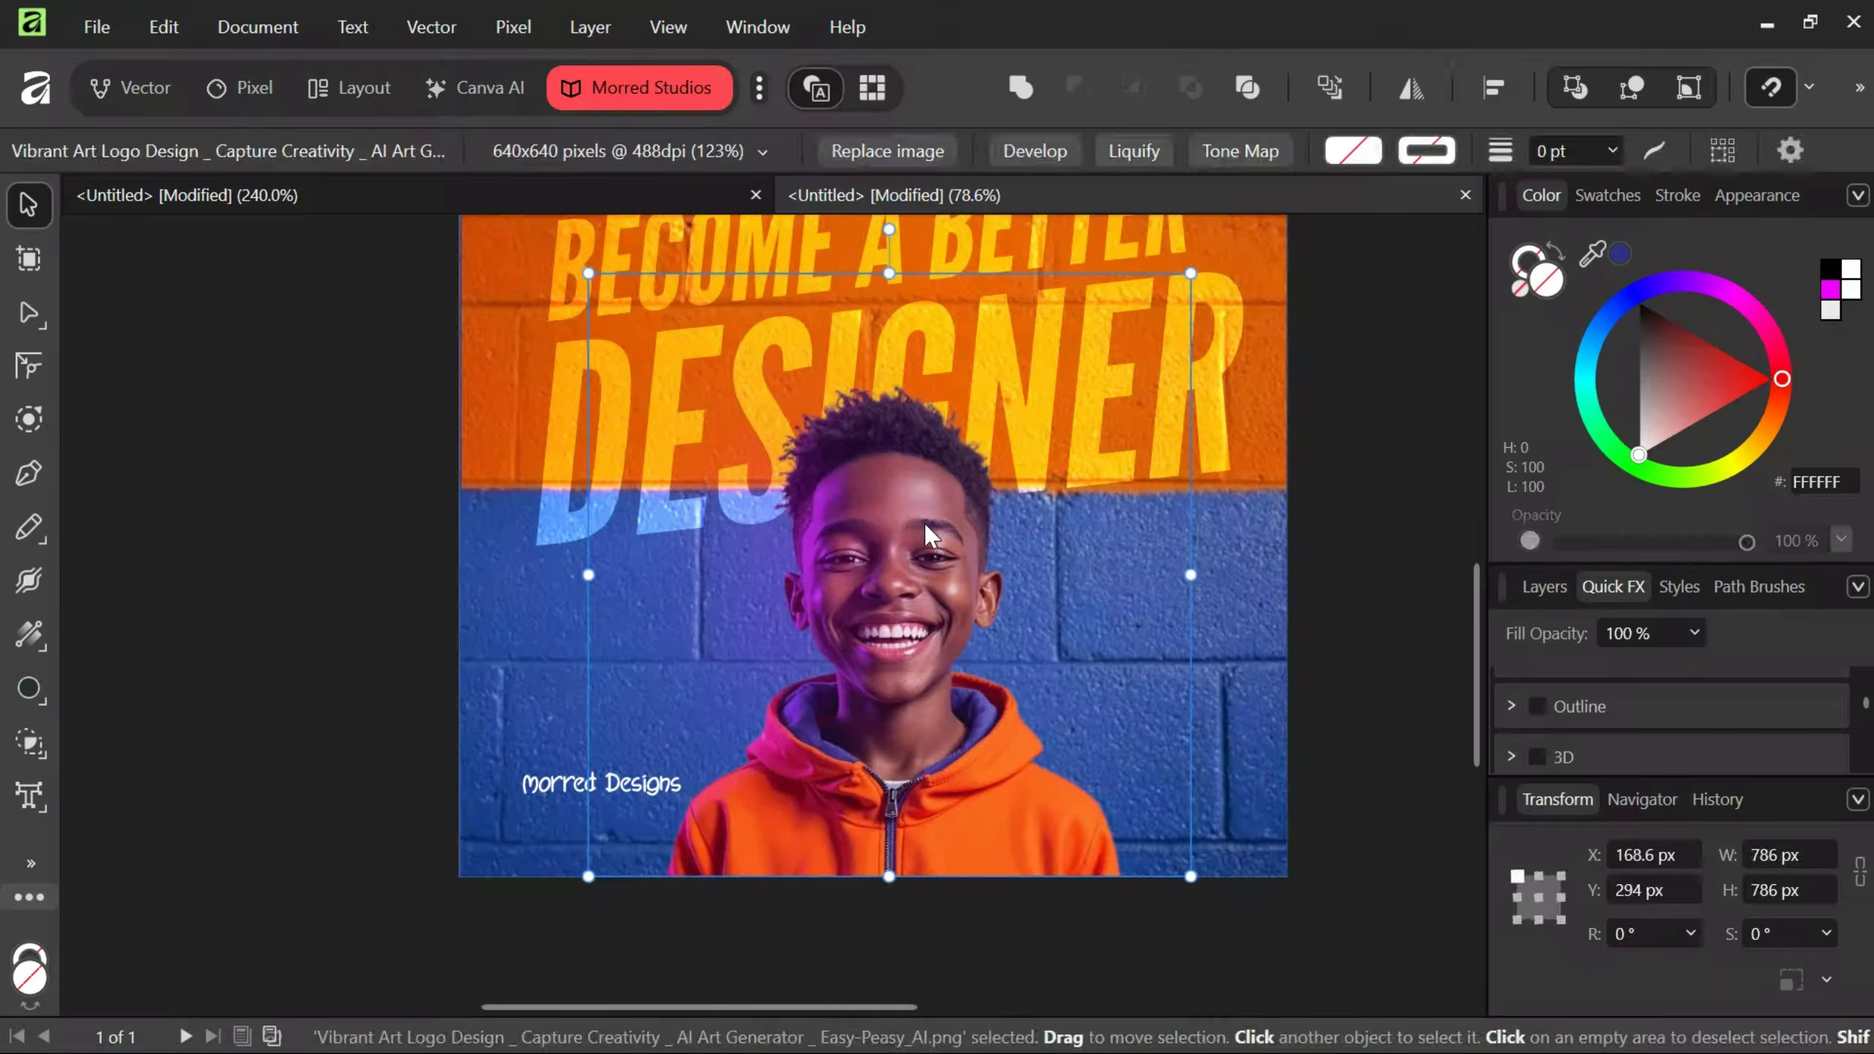
scroll(925, 523, "up", 3)
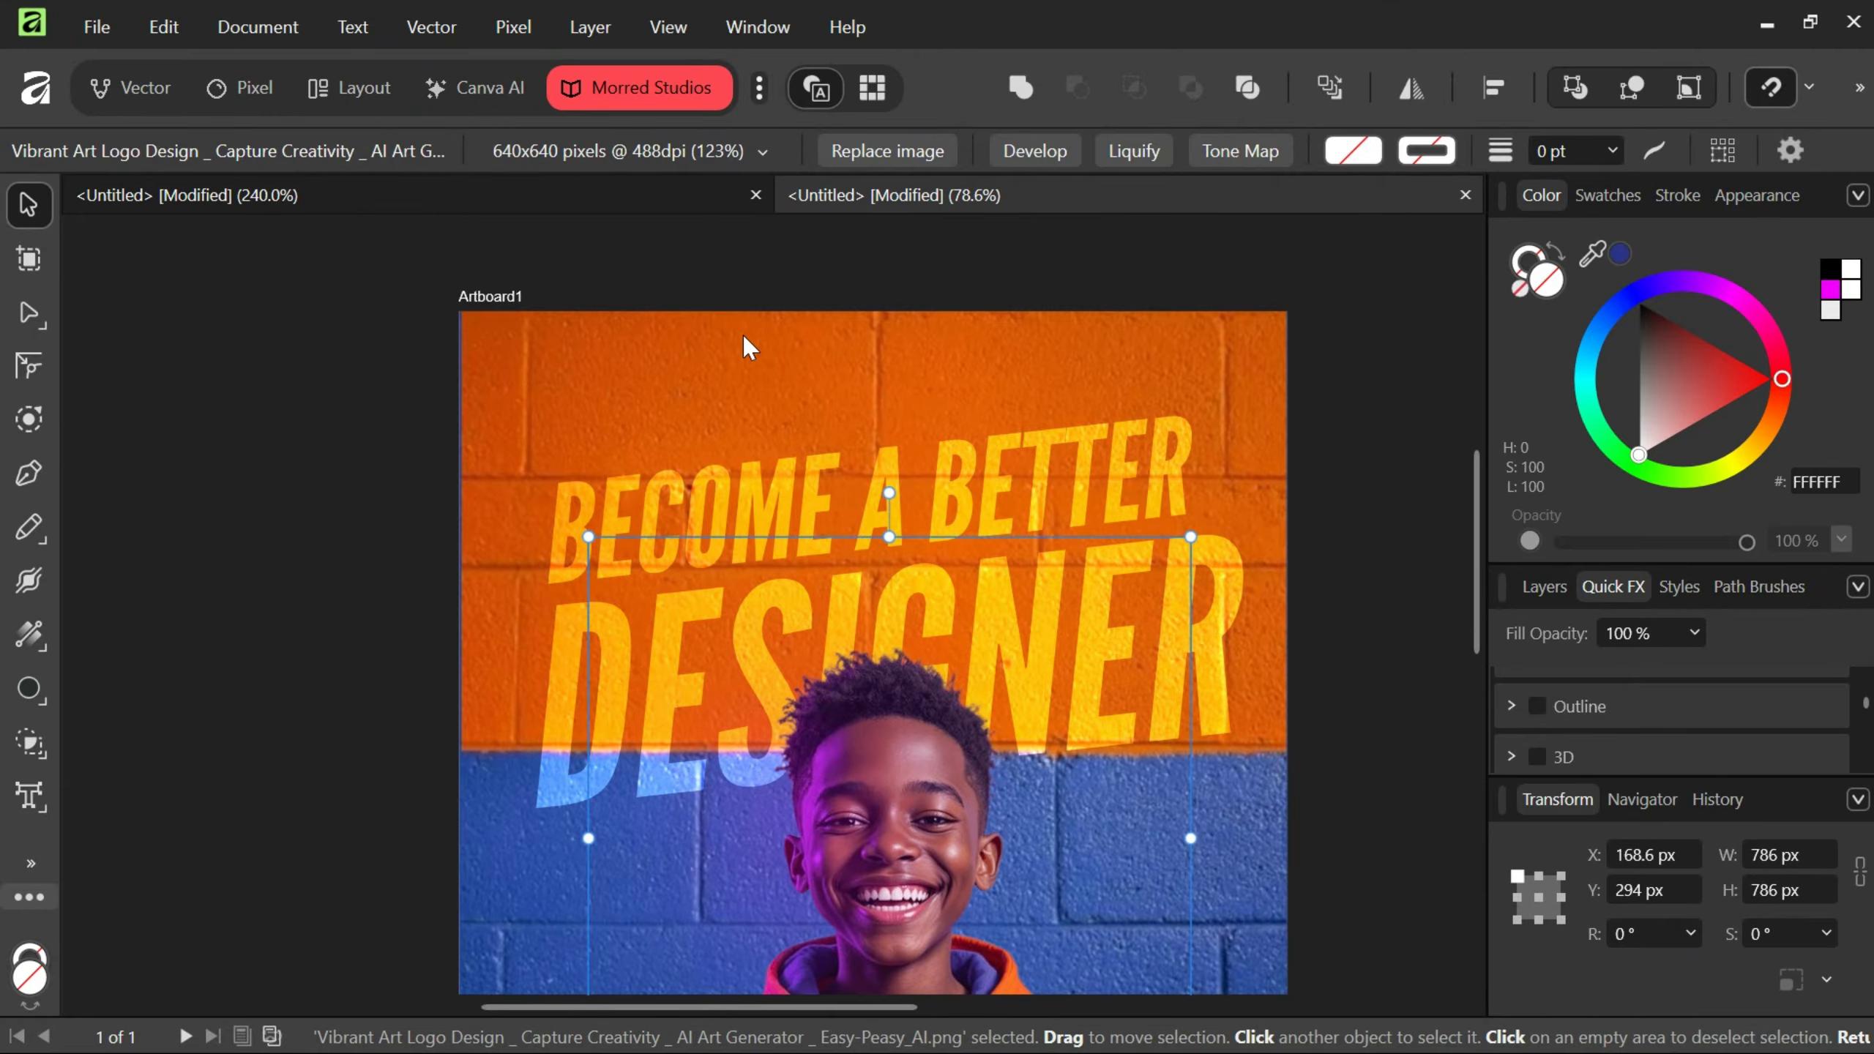
left_click(744, 338)
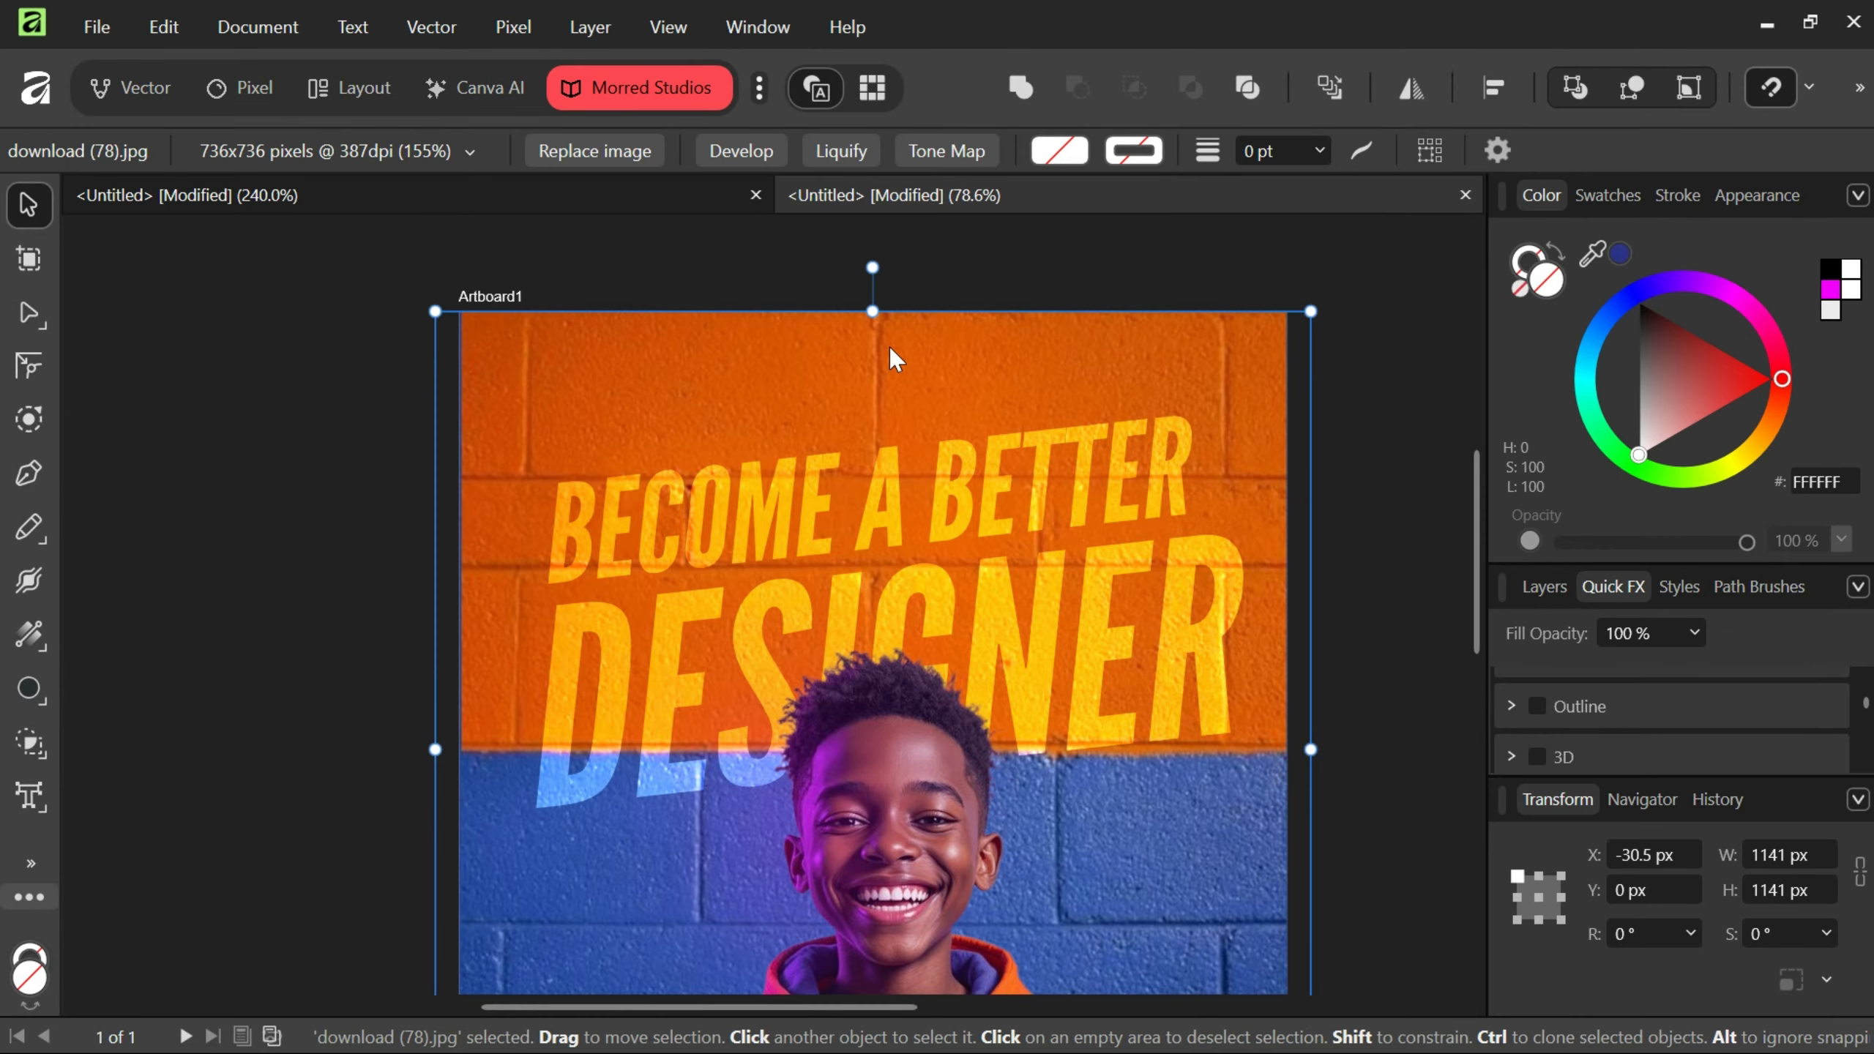
scroll(889, 345, "down", 3)
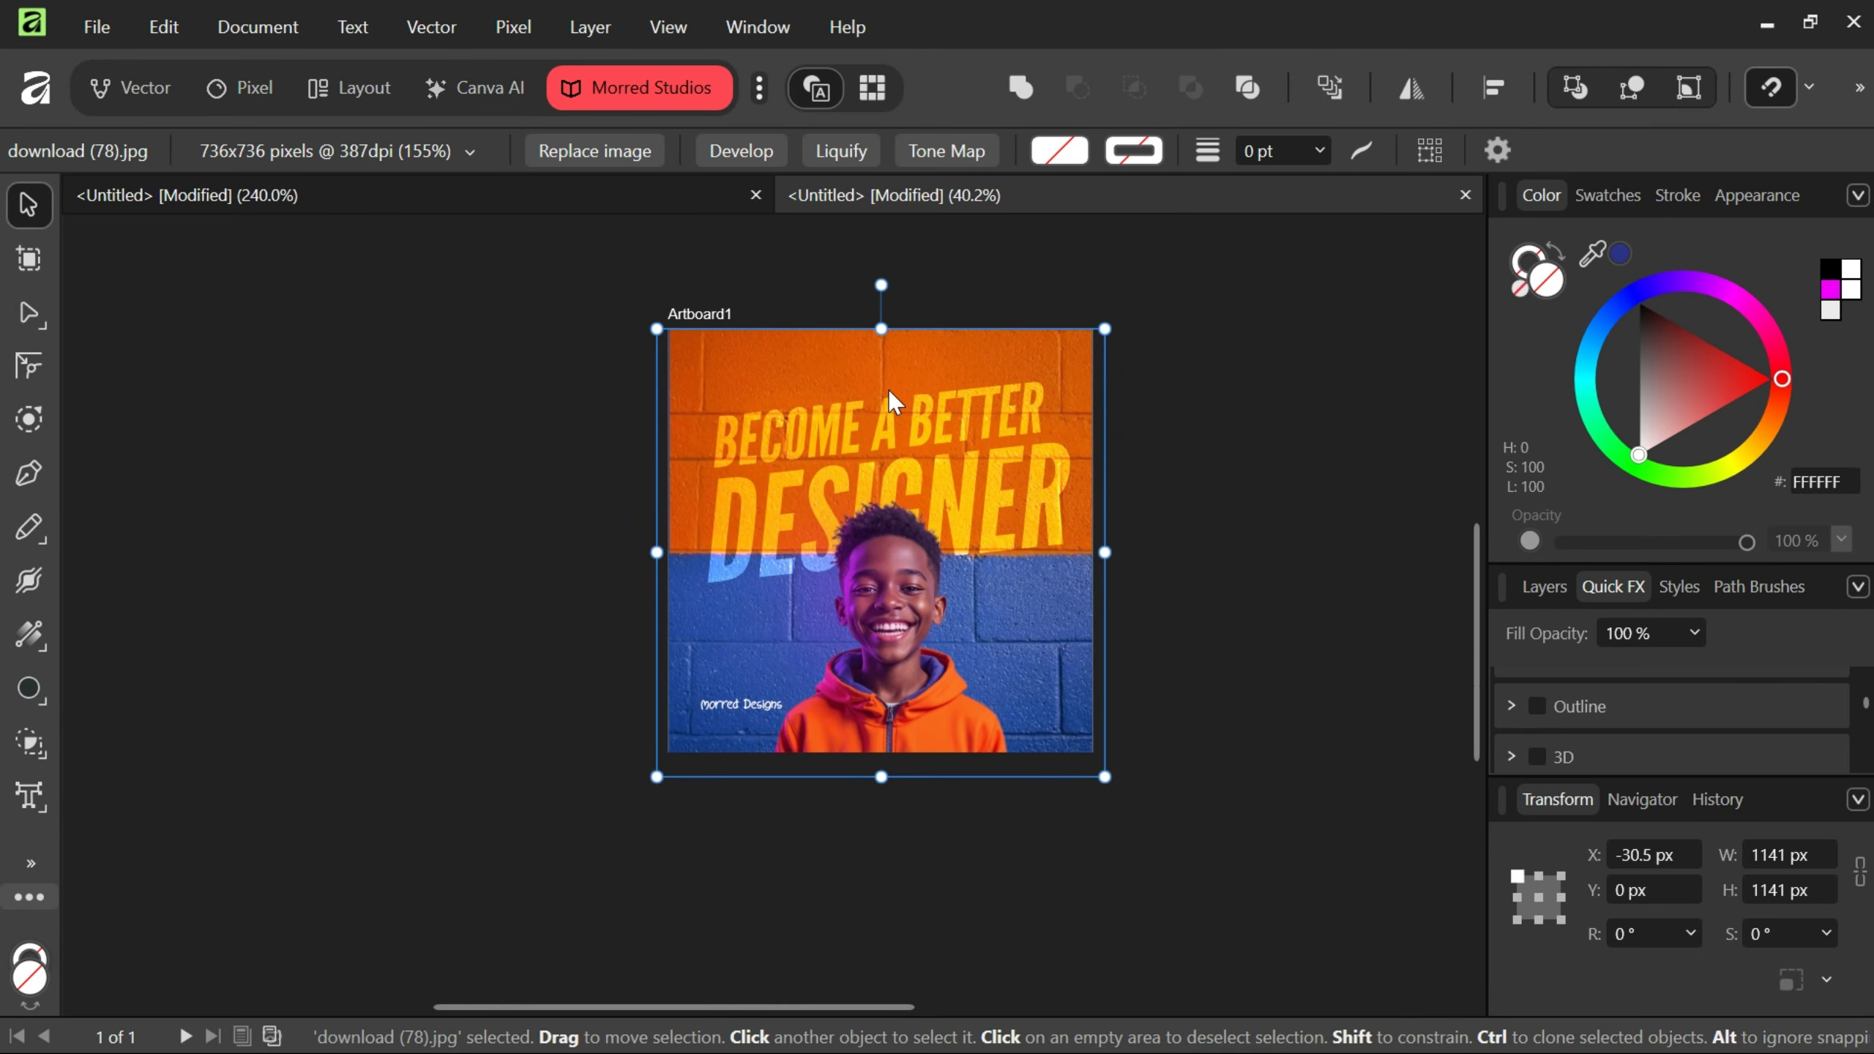
scroll(998, 513, "up", 2)
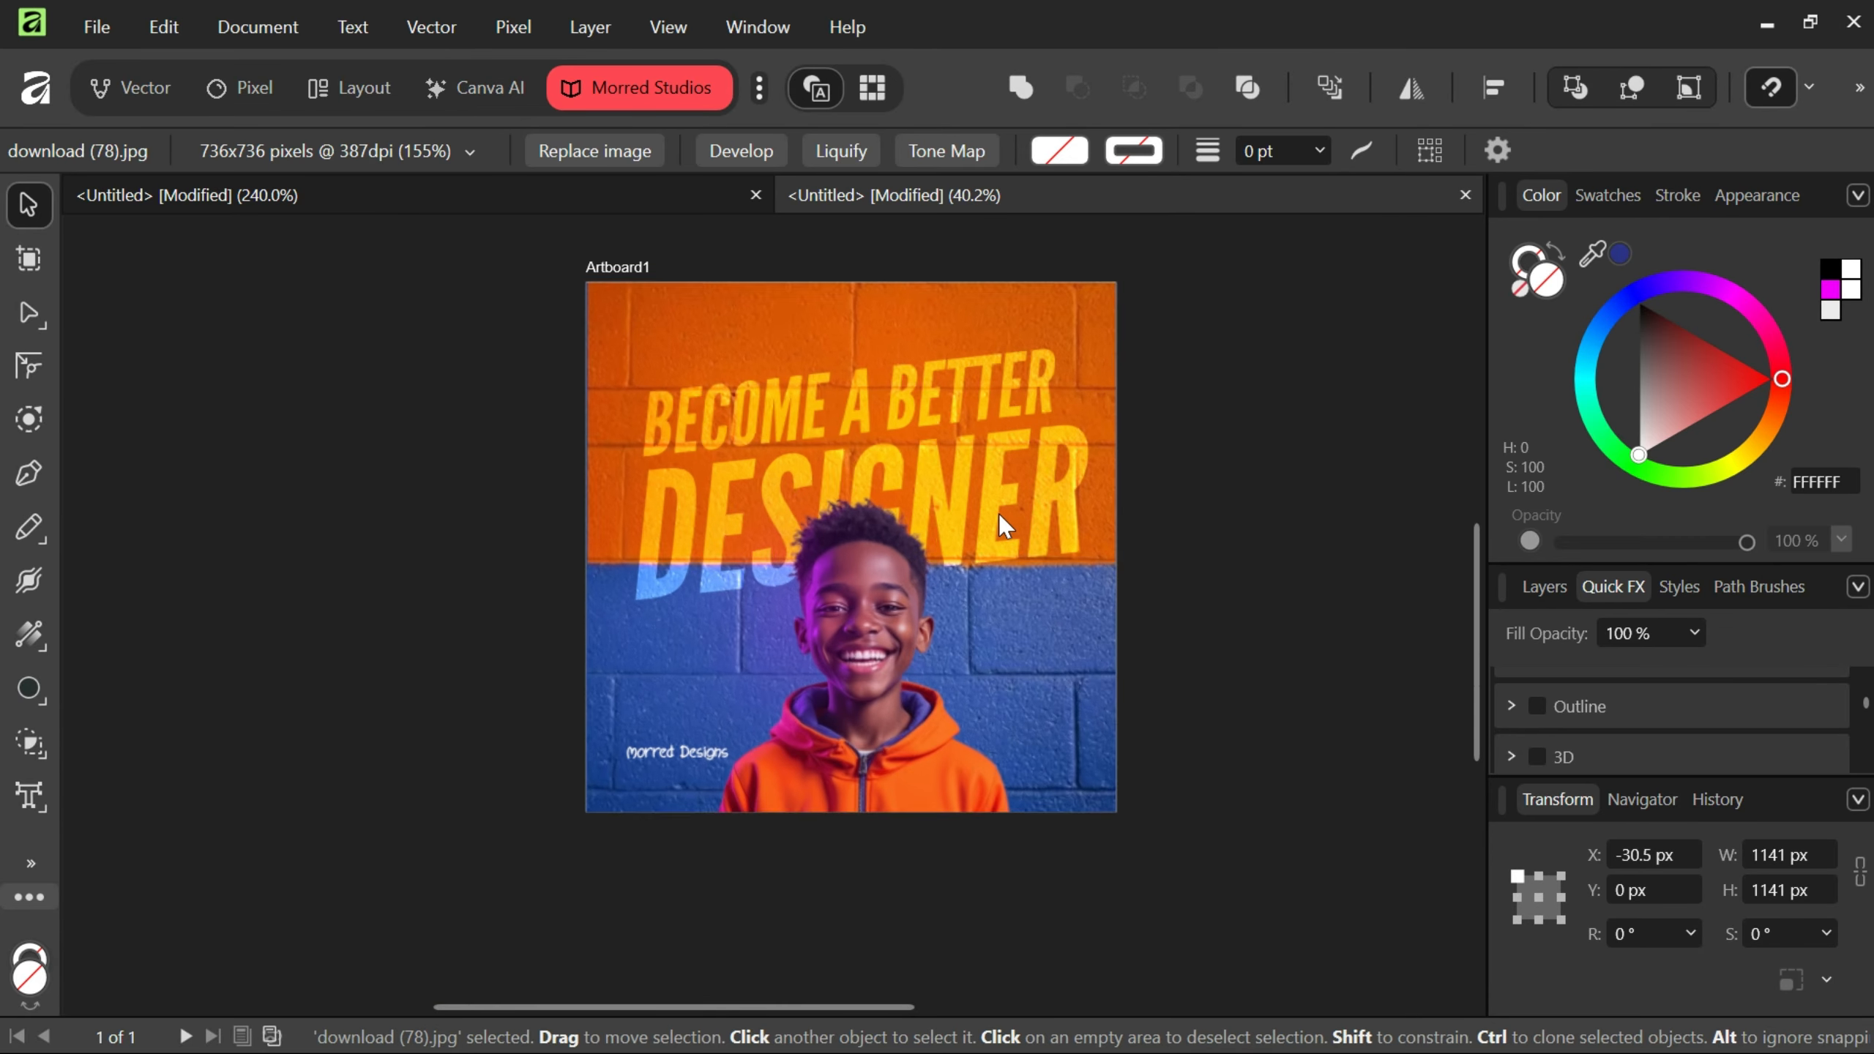